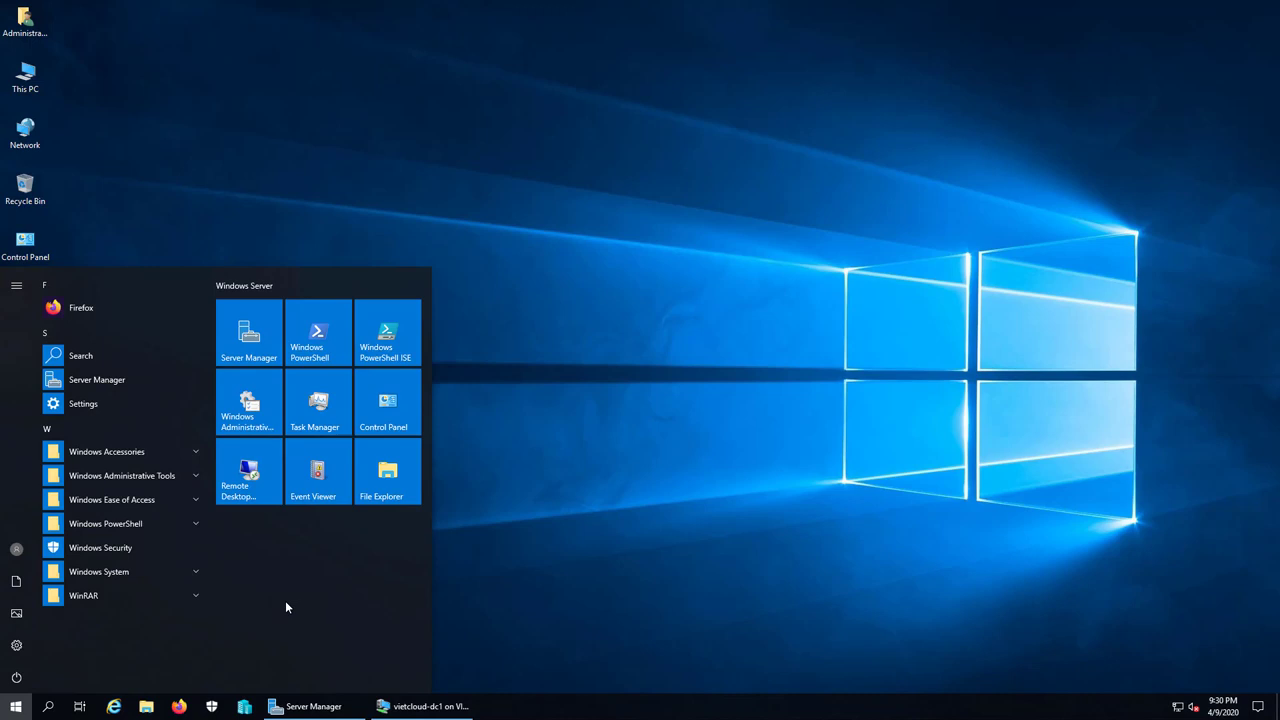
Step: Browse This PC to VHD (E:) > MCSA2019_MAP and open the 2_local_user_group diagram
left_click(607, 532)
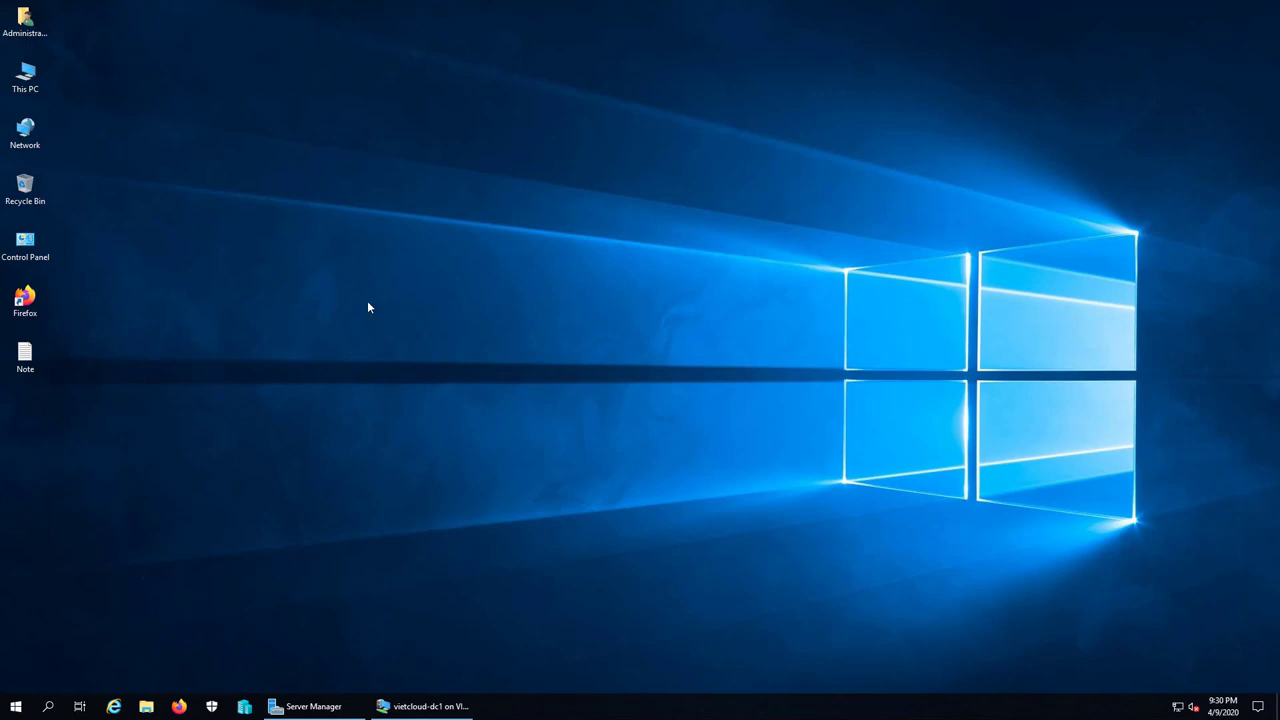
double_click(25, 75)
left_click(533, 194)
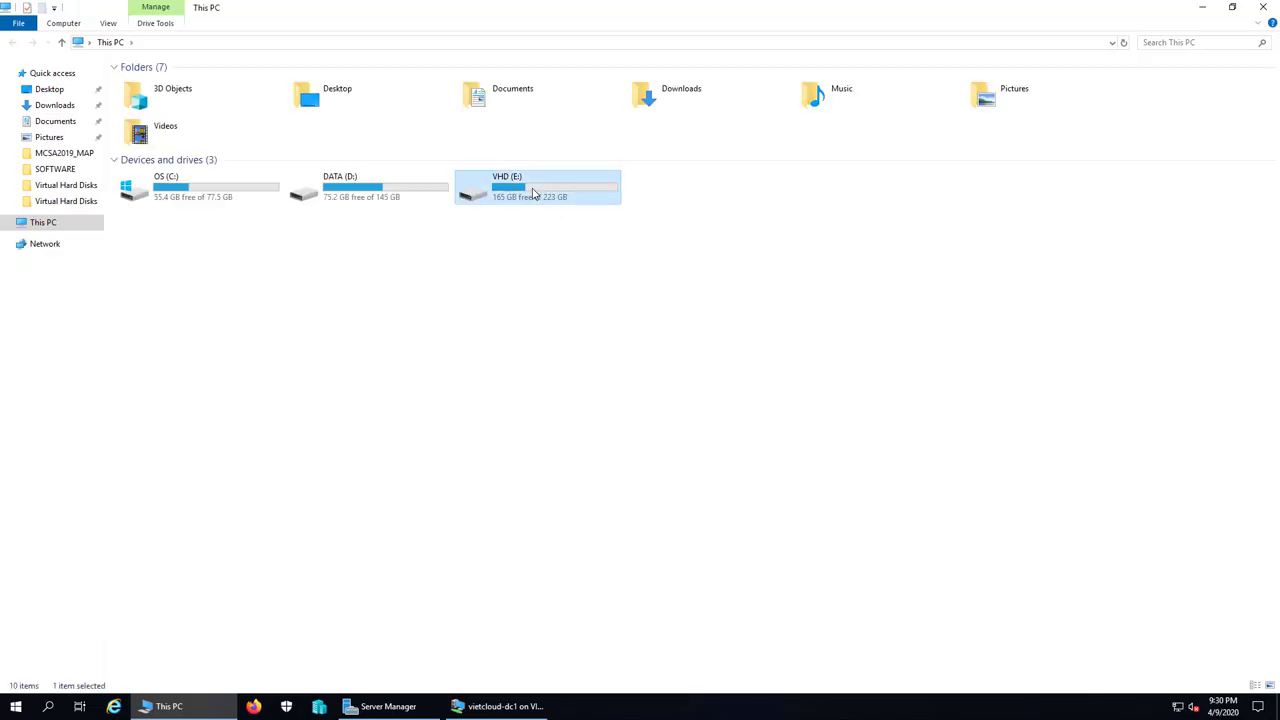
double_click(533, 194)
double_click(155, 84)
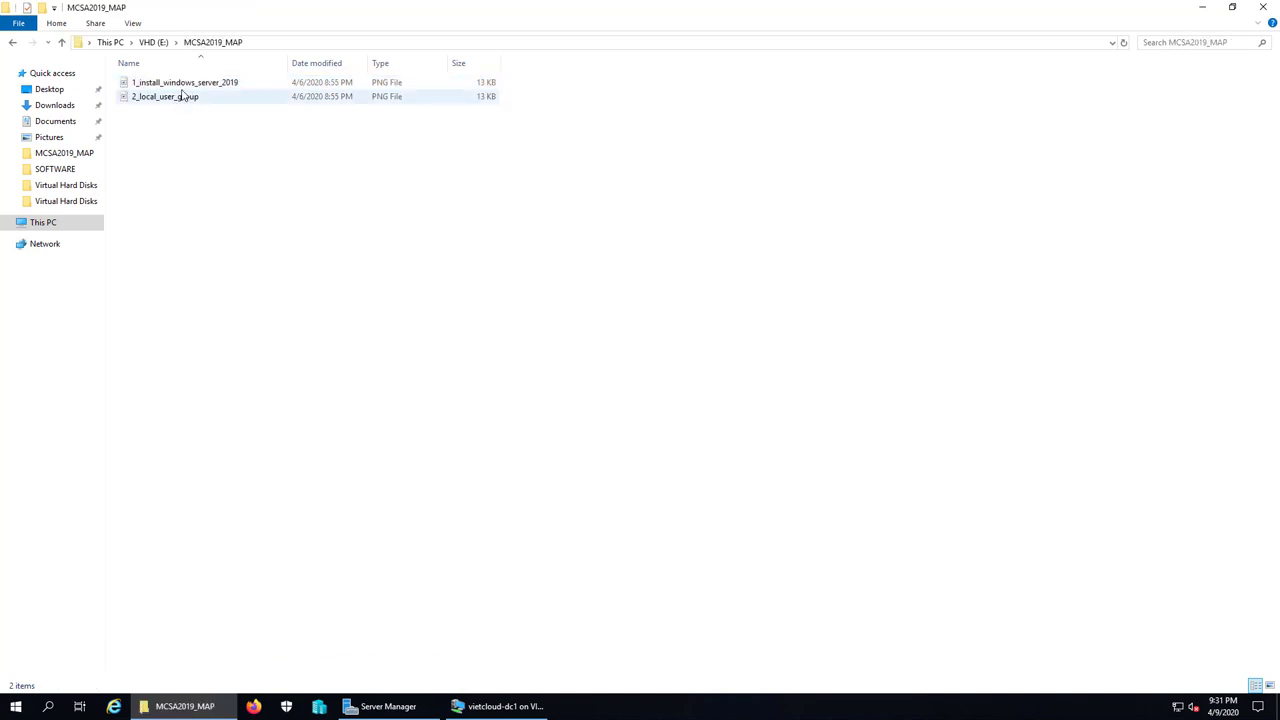
double_click(180, 96)
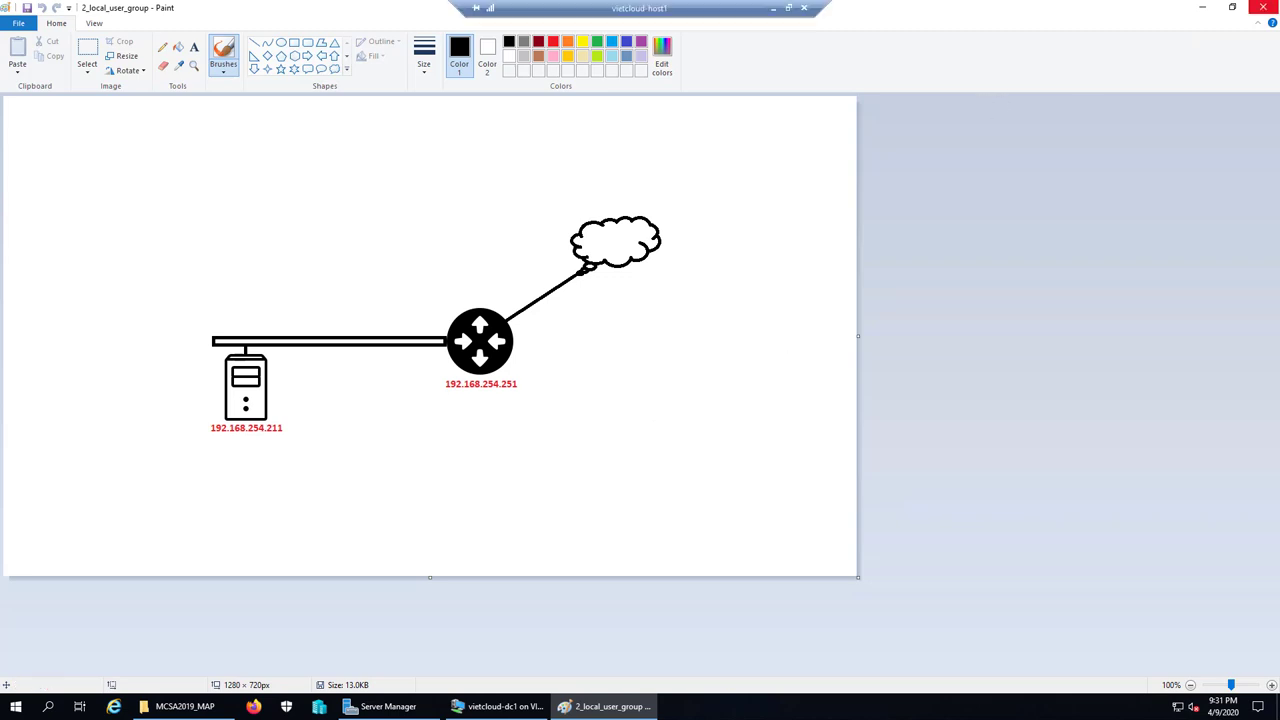
Step: Close the 2_local_user_group diagram in Paint and the MCSA2019_MAP folder window
left_click(1263, 7)
left_click(1263, 7)
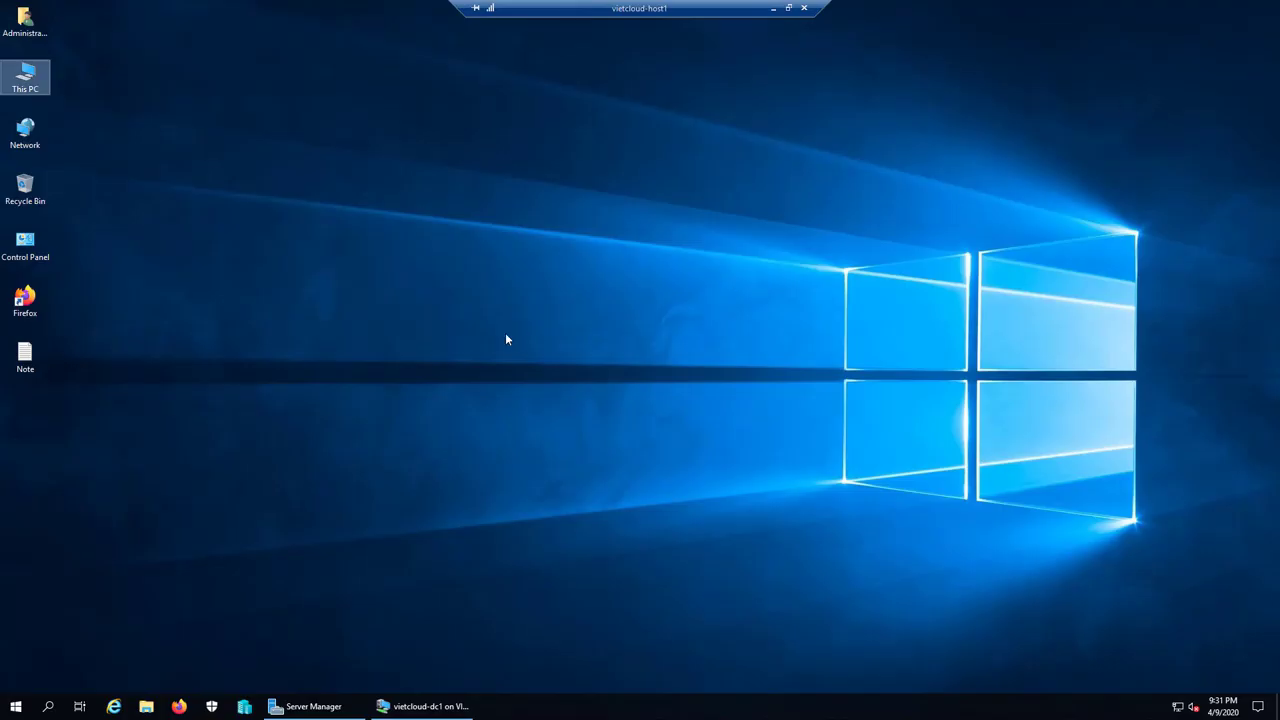
Step: Open the desktop Note file and write the heading '1. Password Policy'
double_click(30, 360)
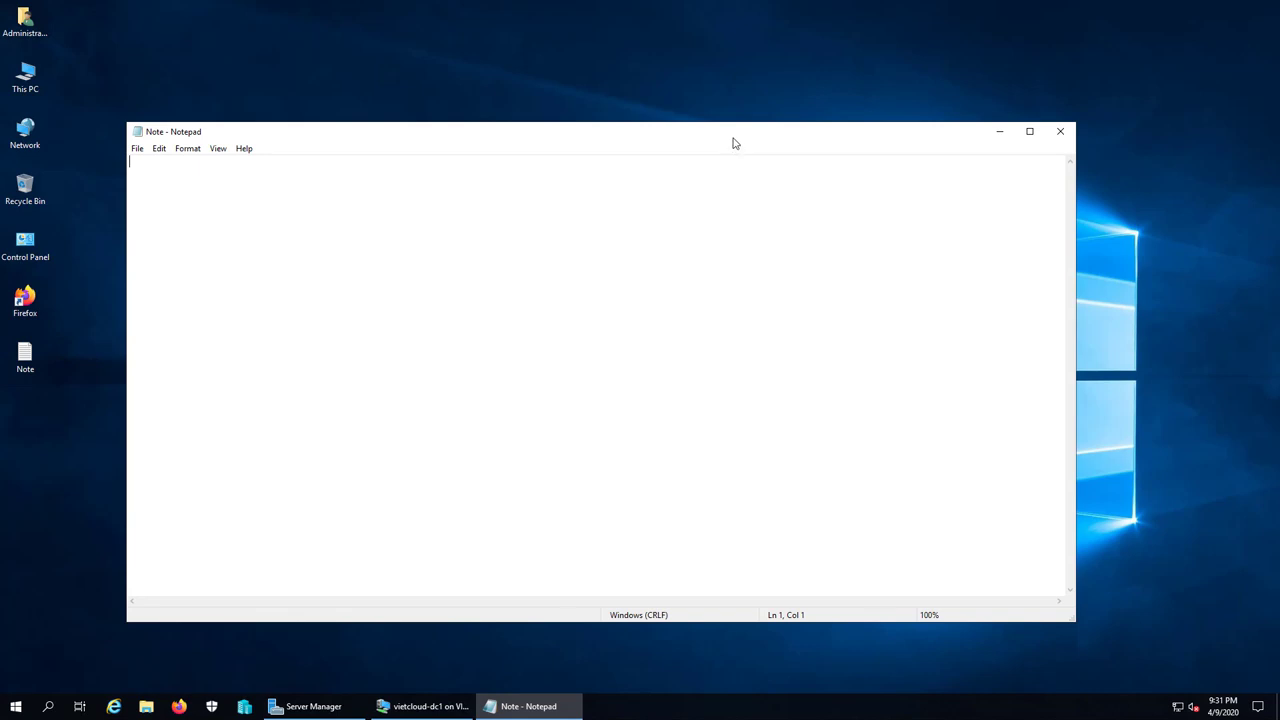
left_click_drag(731, 140, 735, 148)
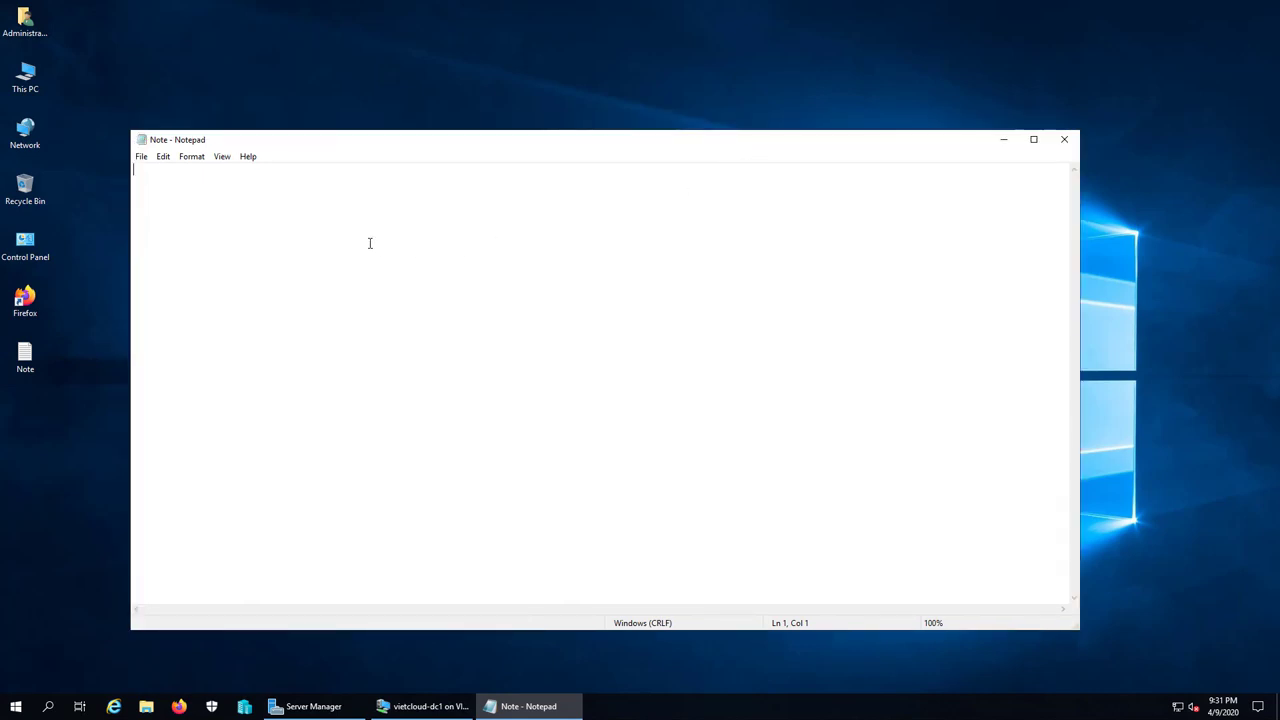
type("1. Password Polyci")
key("BackSpace")
key("BackSpace")
key("BackSpace")
type("icy")
Step: In Hyper-V Manager, close the vietcloud-dc1 console window
left_click(243, 707)
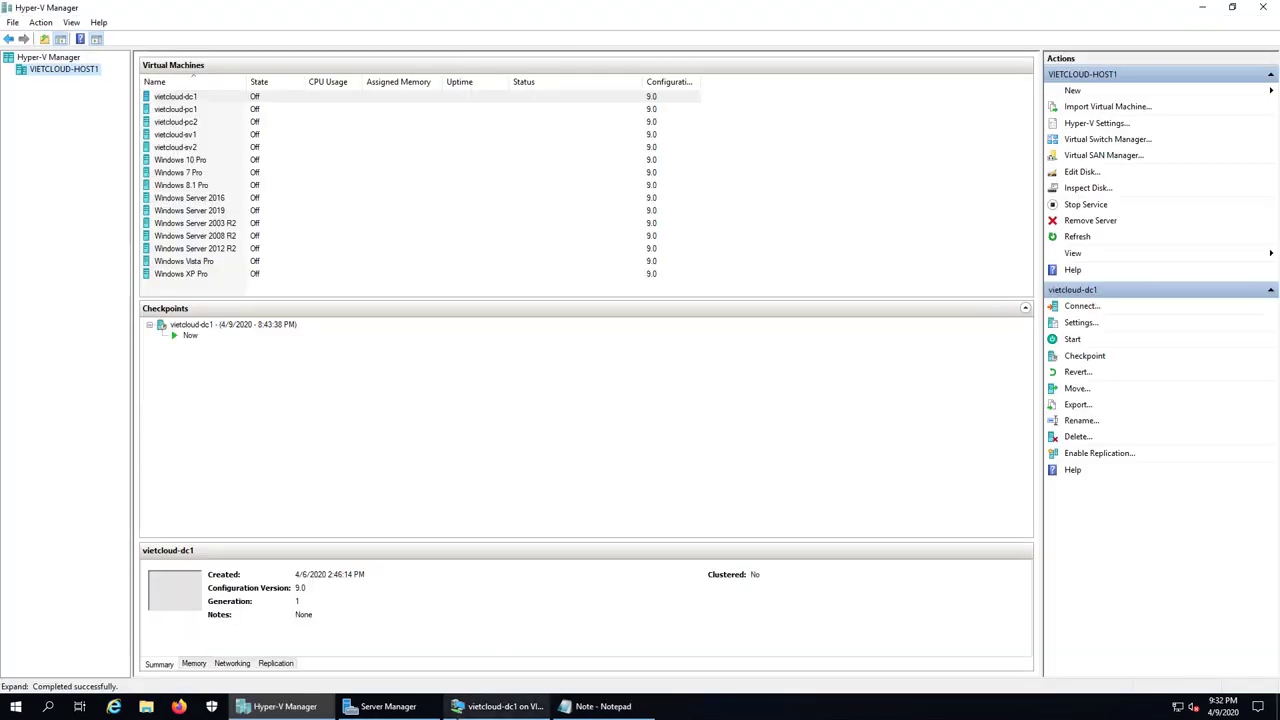
left_click(497, 706)
left_click(733, 72)
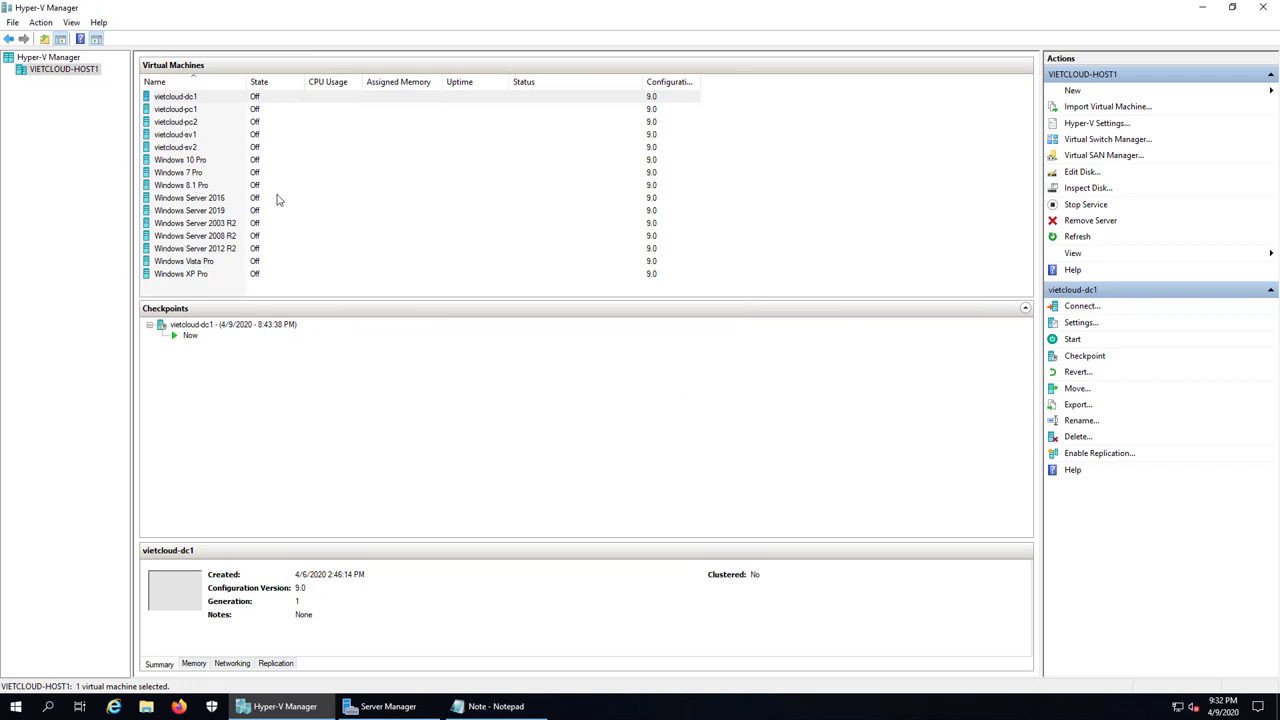
Step: Start the vietcloud-sv1 virtual machine and connect to its console
left_click(187, 138)
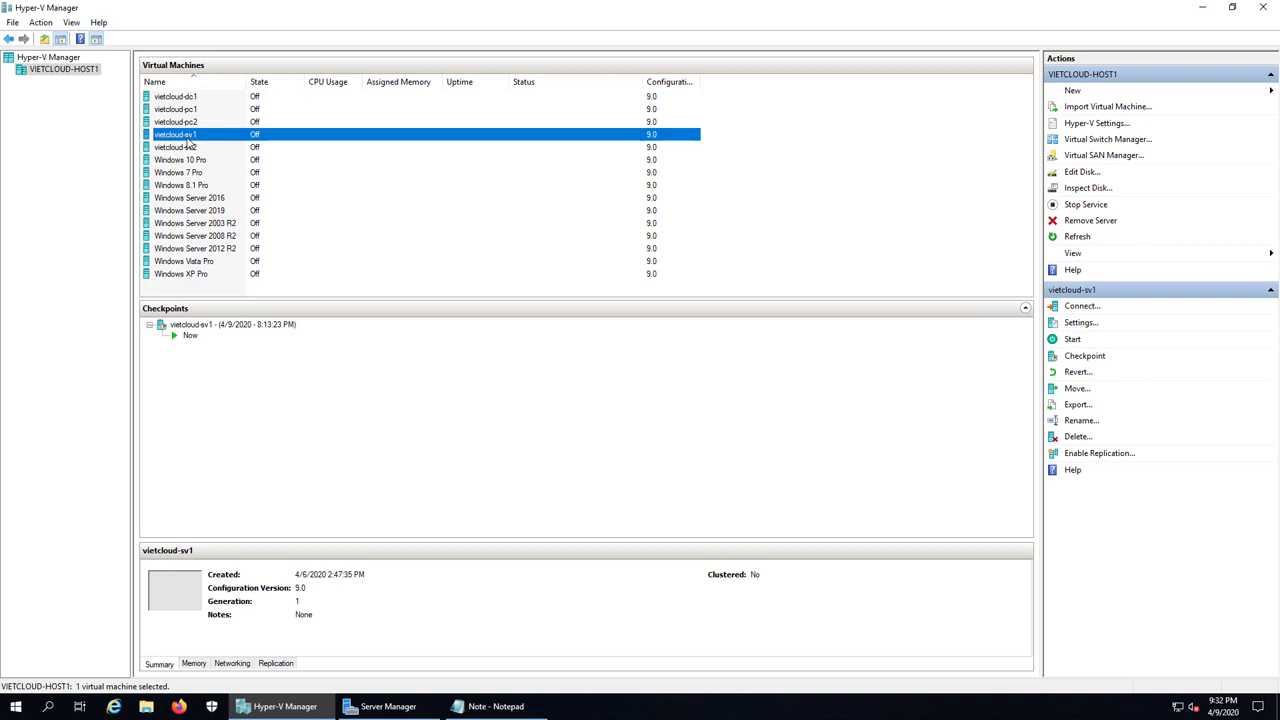
right_click(195, 142)
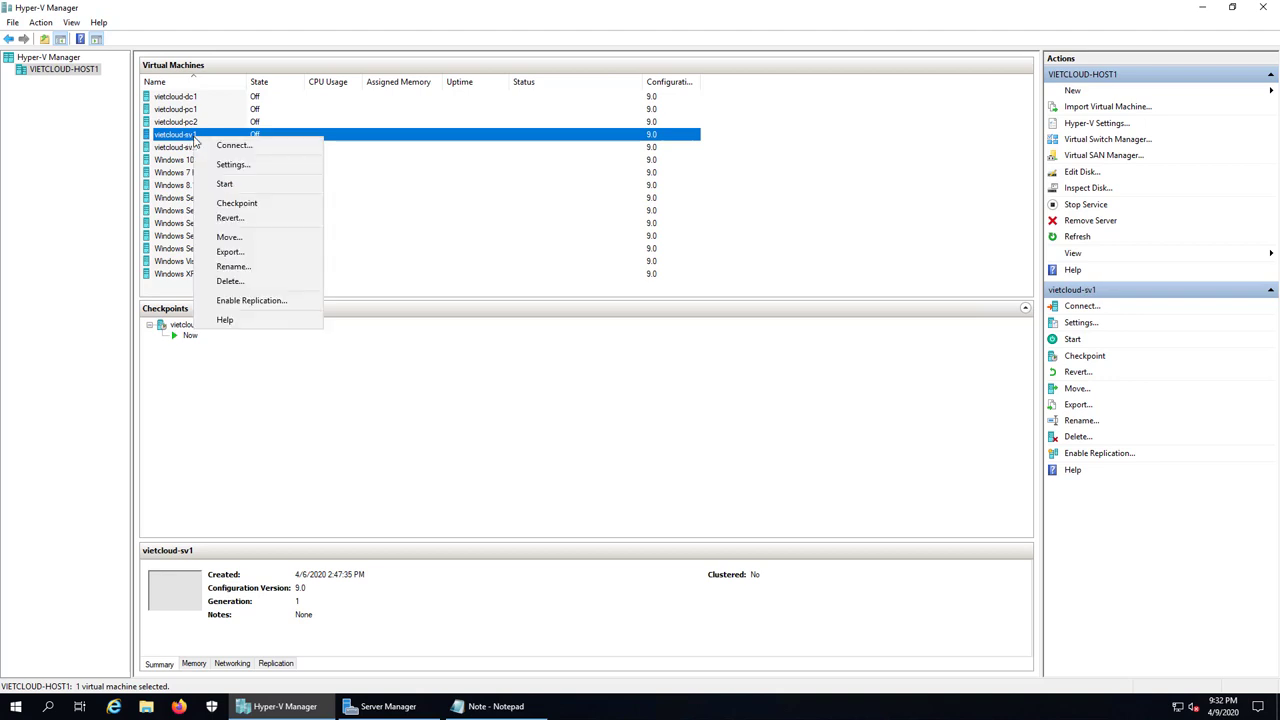
left_click(225, 185)
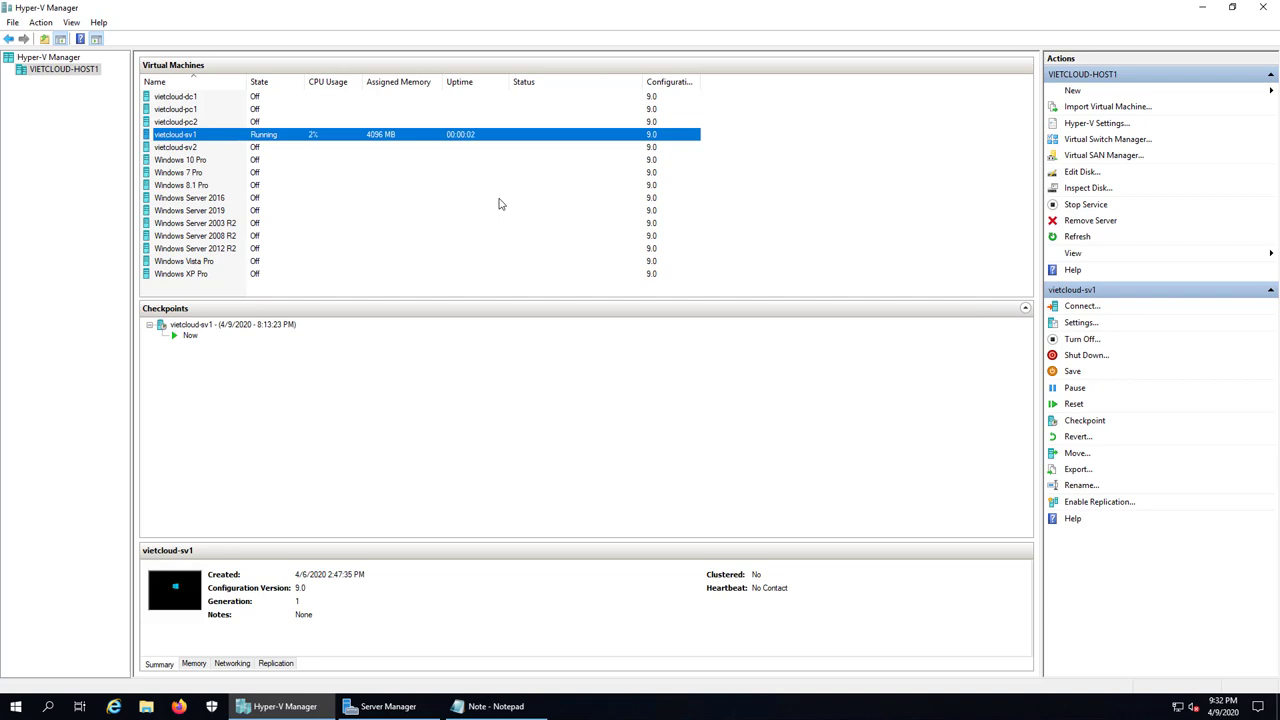
double_click(437, 137)
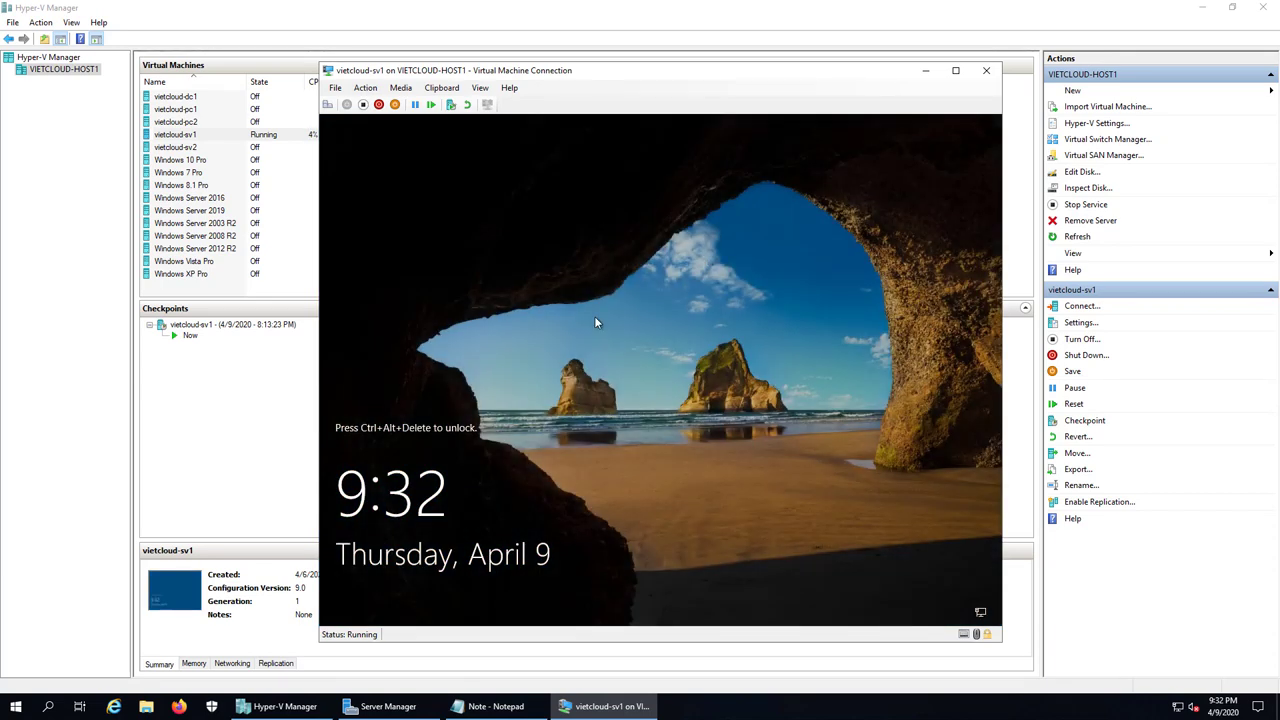
Step: Send Ctrl+Alt+Delete to vietcloud-sv1 and sign in as Administrator with the account password
left_click(327, 104)
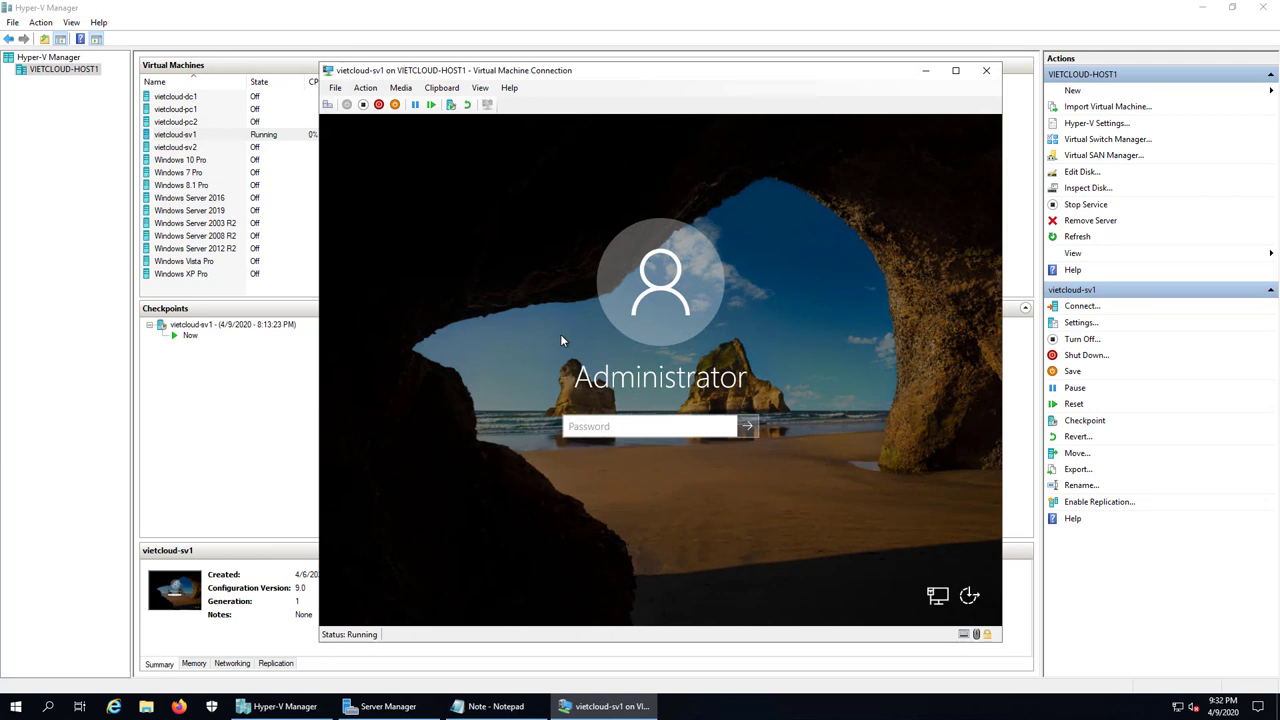
type("••••••••••••")
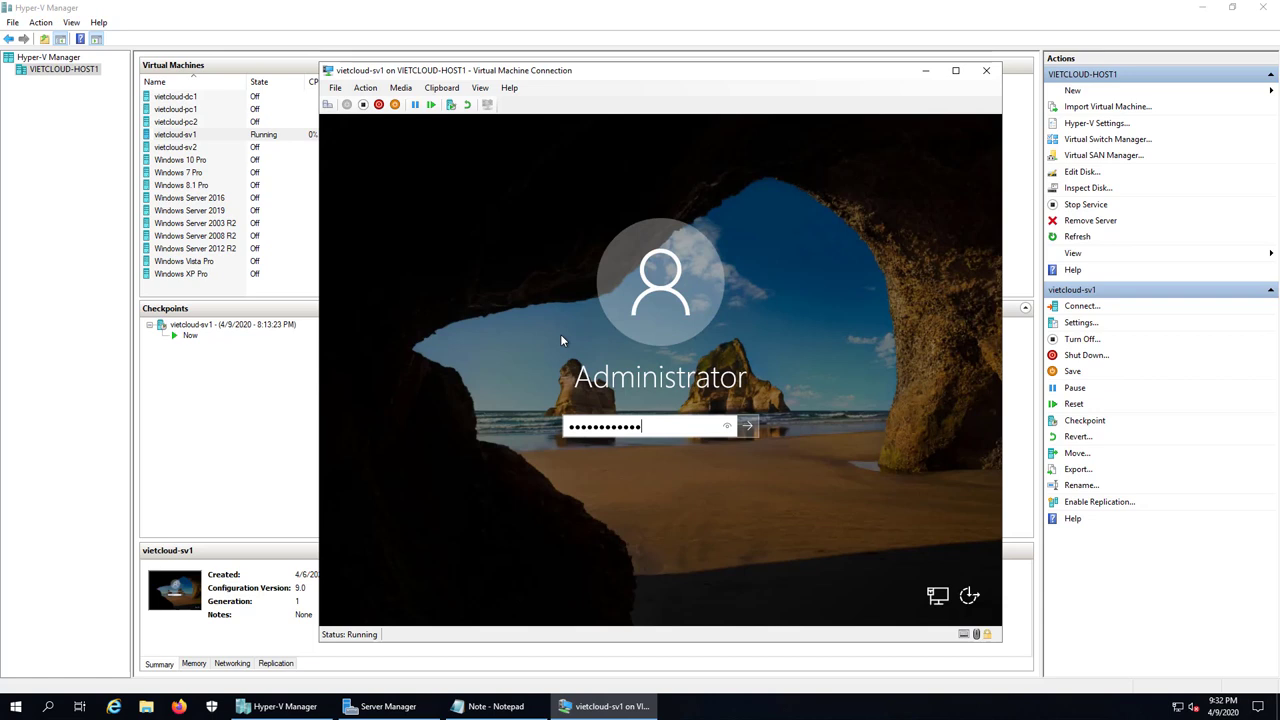
key("Return")
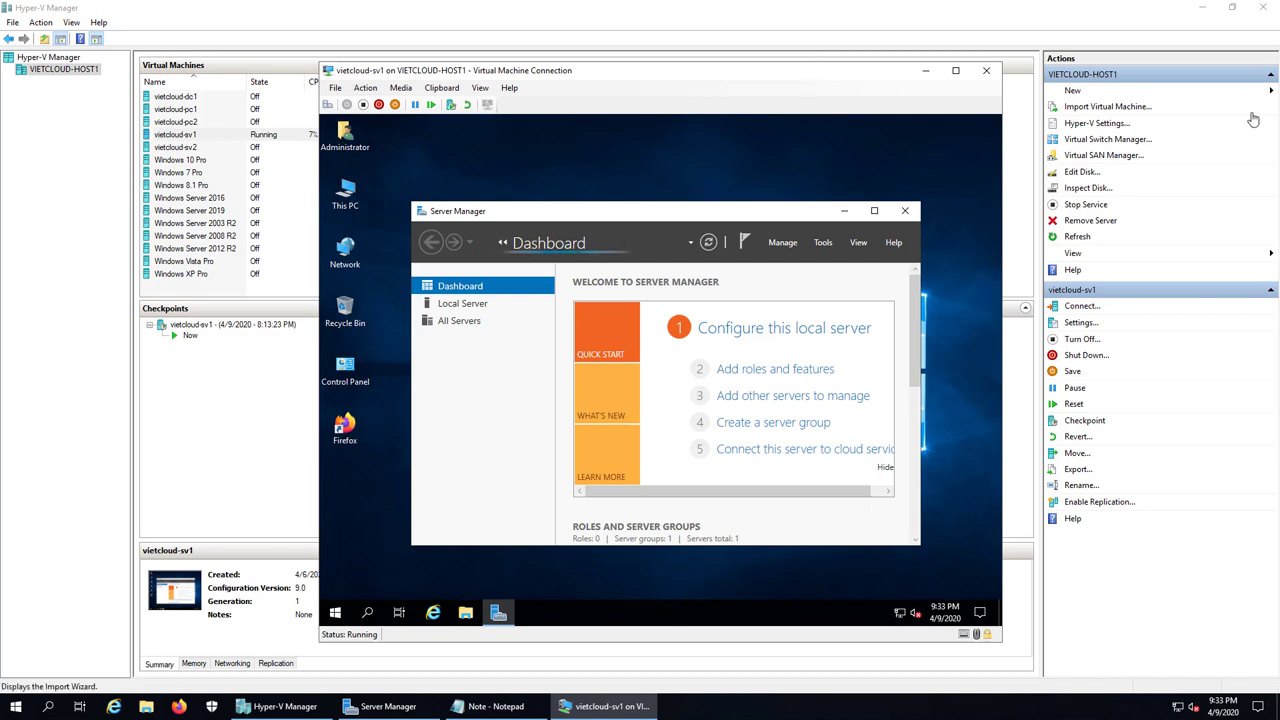
Step: Minimize Hyper-V Manager and Notepad, maximize Server Manager, and show its Tools list
left_click(1202, 8)
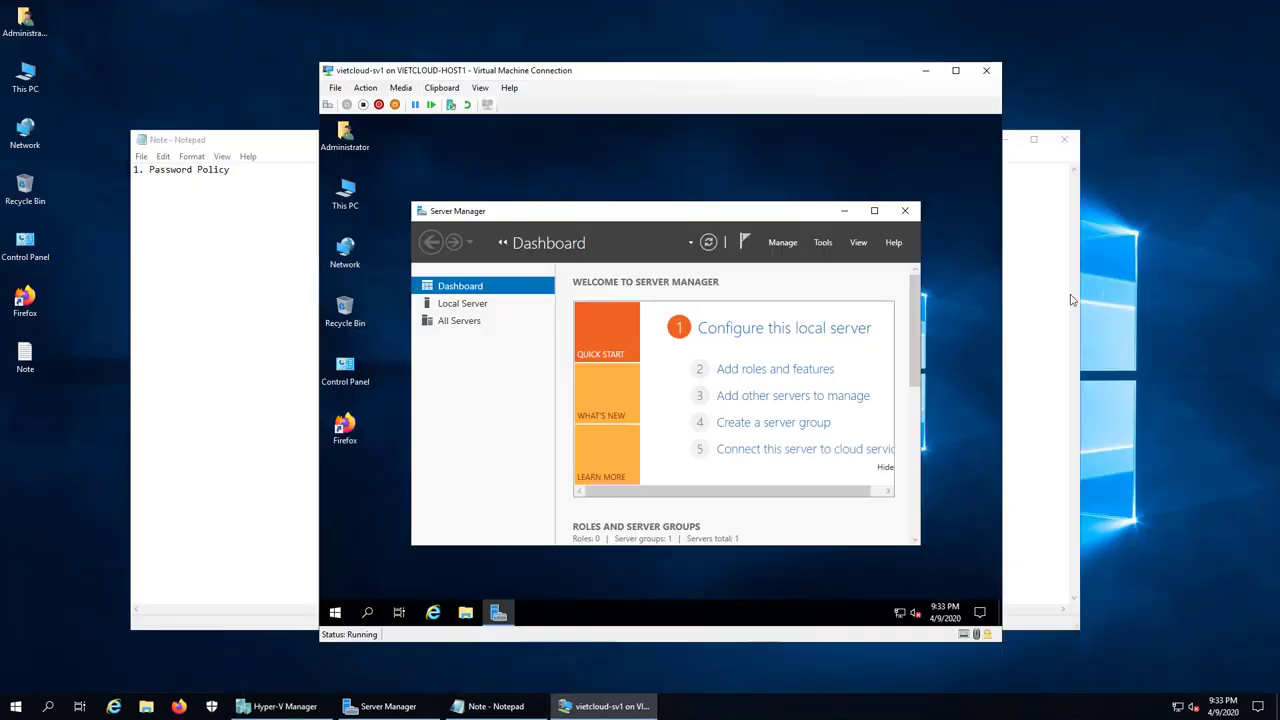
left_click(271, 293)
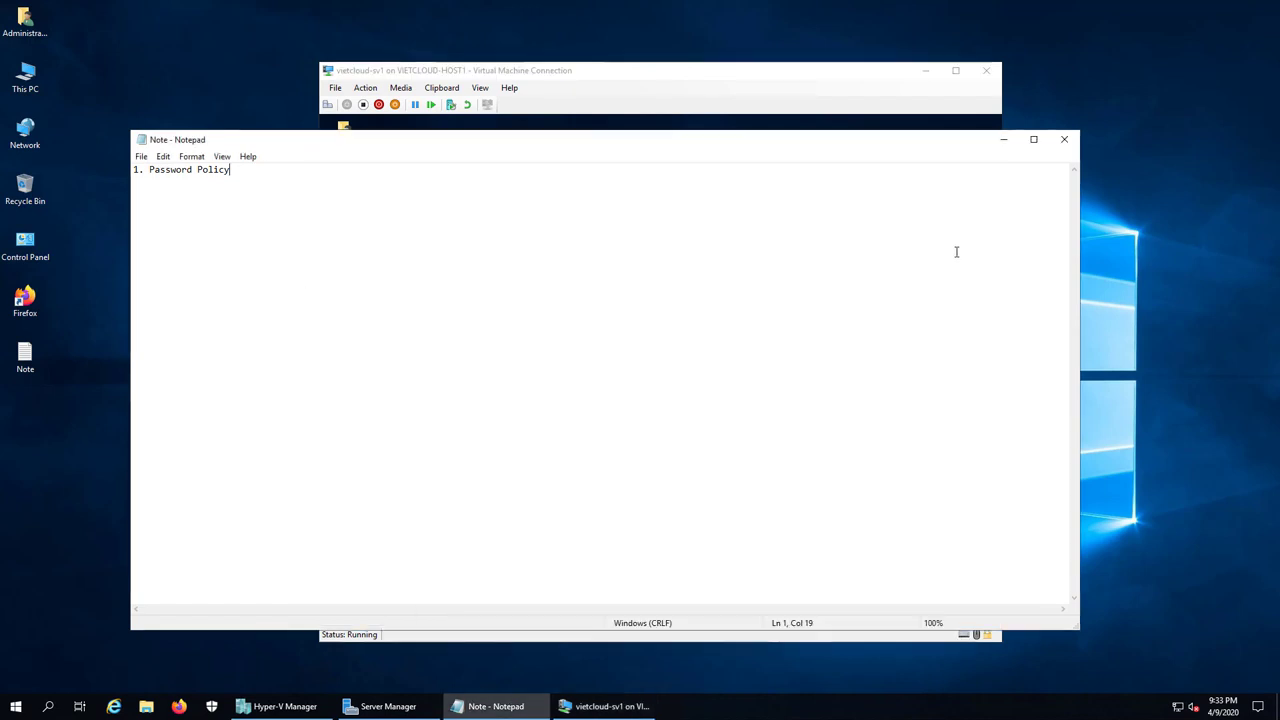
left_click(1004, 140)
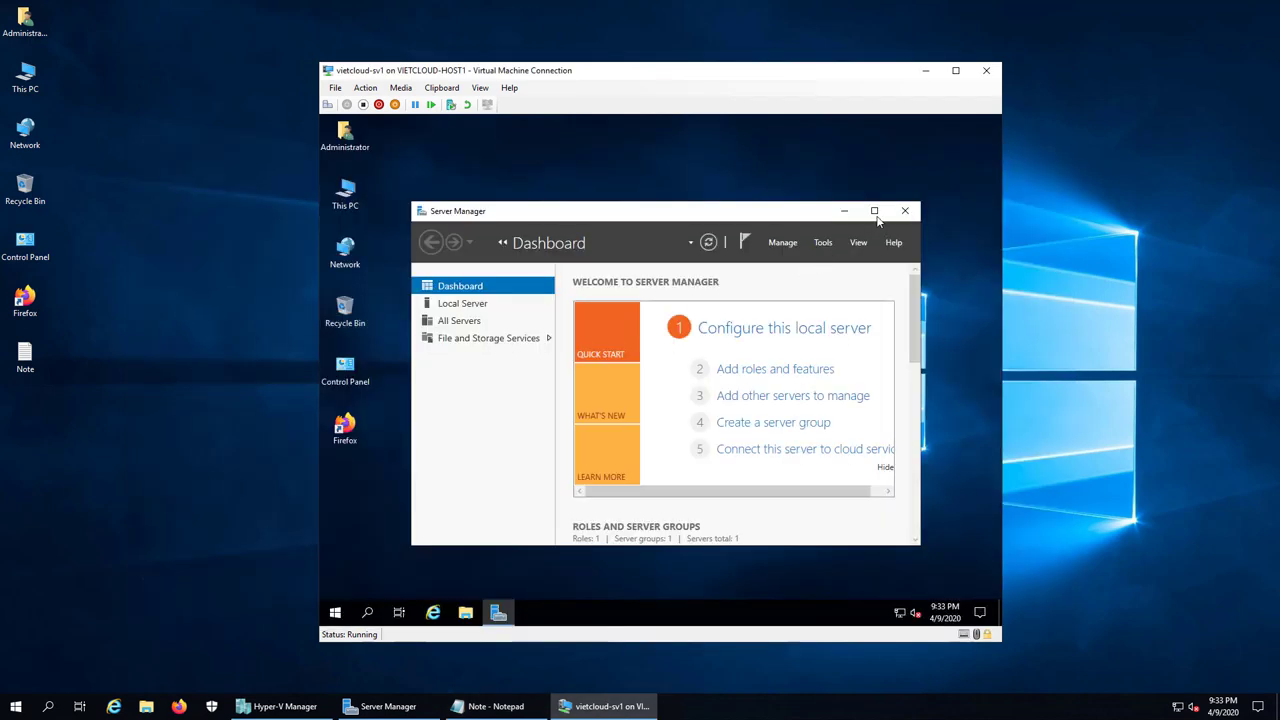
left_click(874, 211)
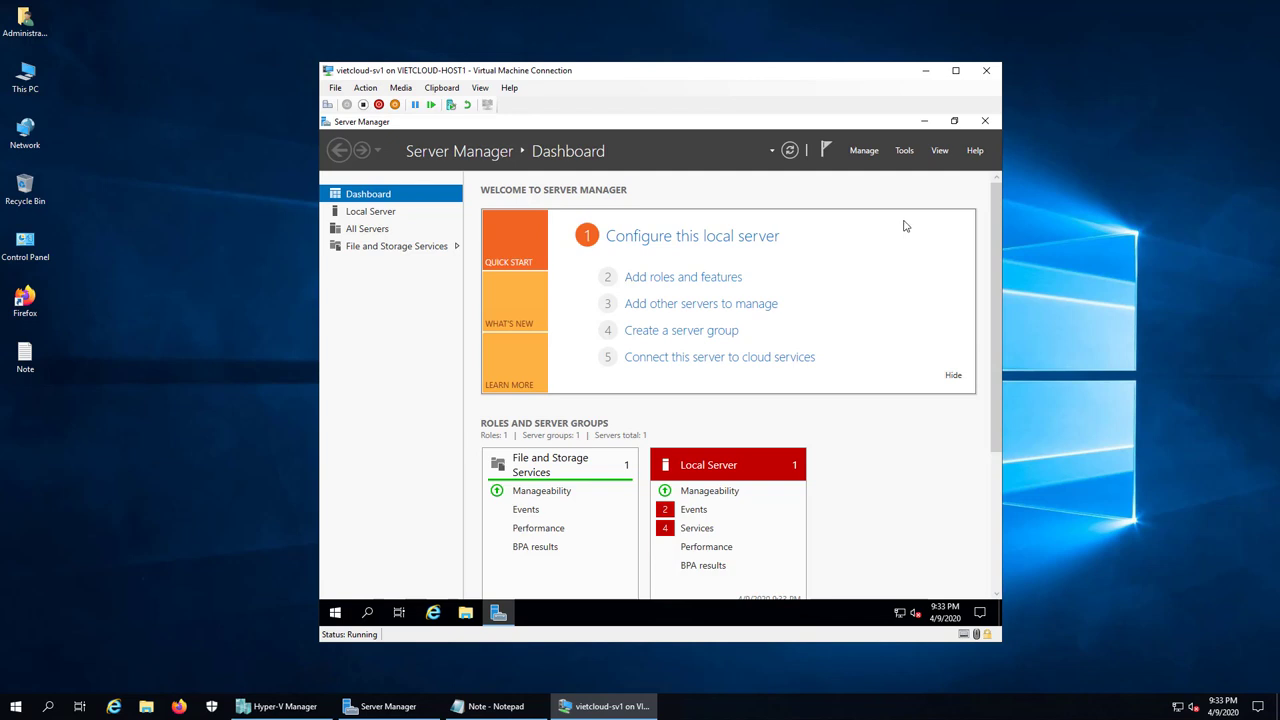
left_click(905, 152)
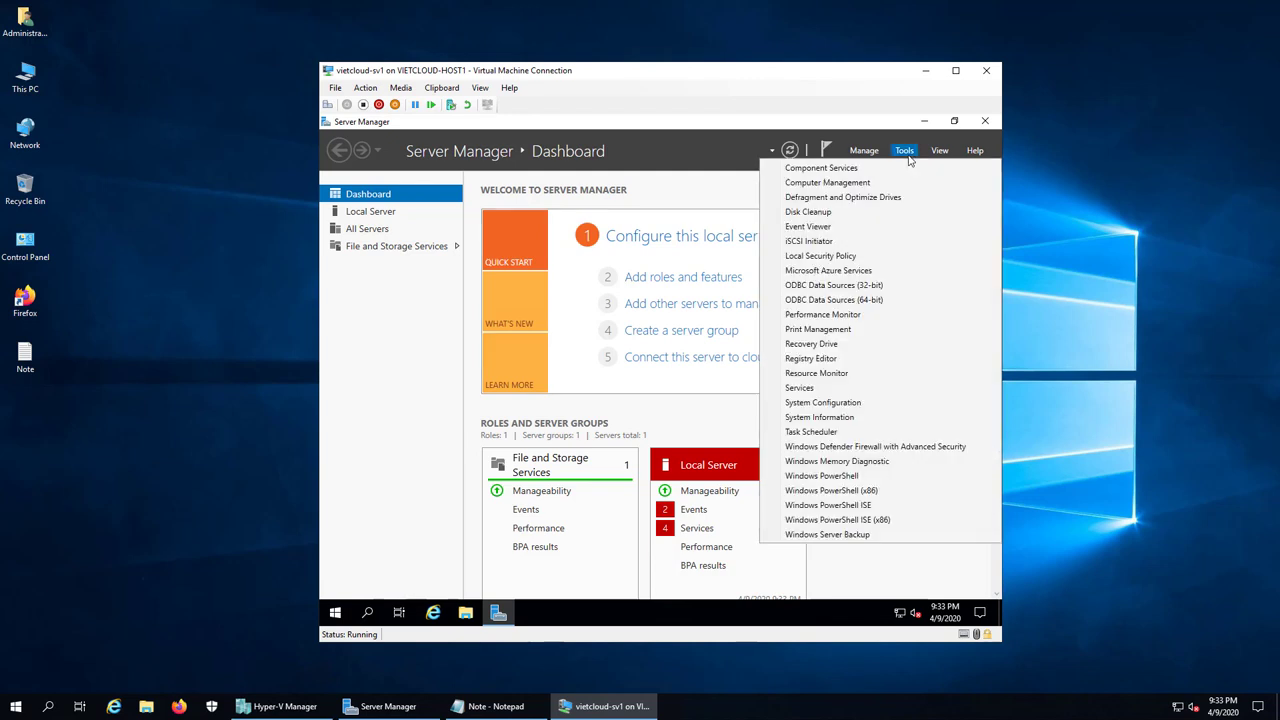
Step: Launch Local Security Policy maximized and display Account Policies > Password Policy
left_click(854, 258)
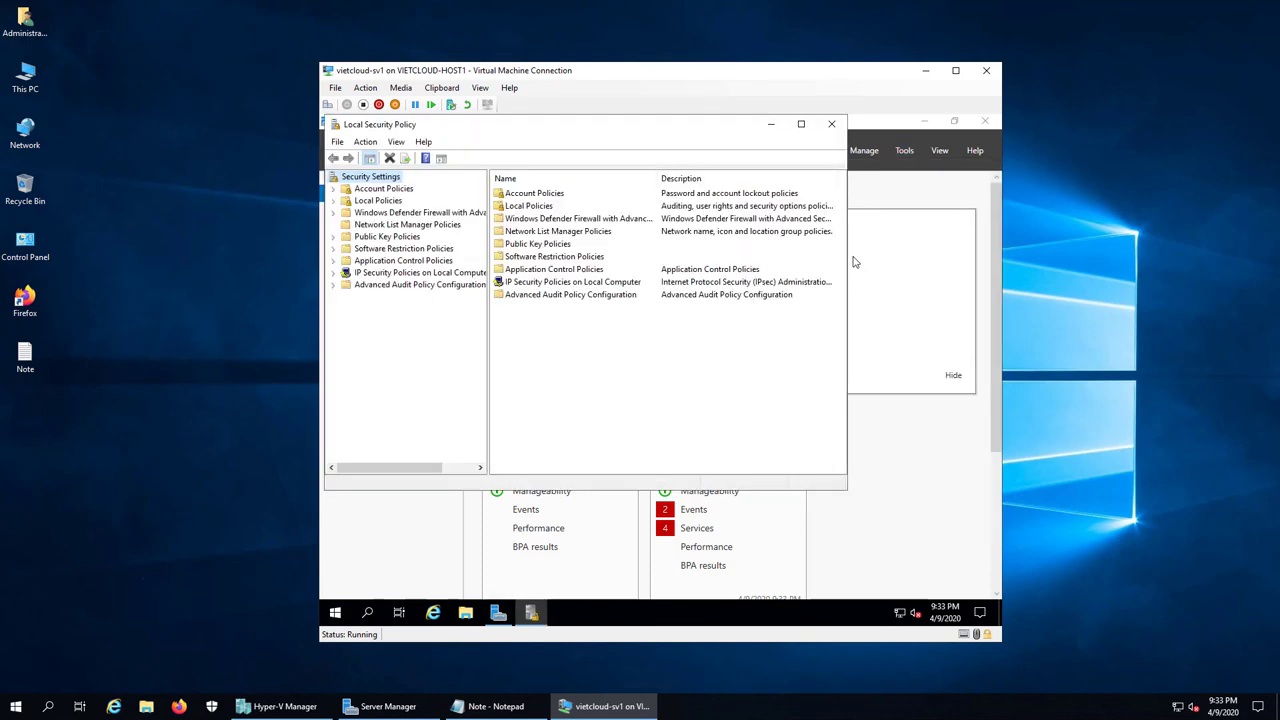
left_click(803, 126)
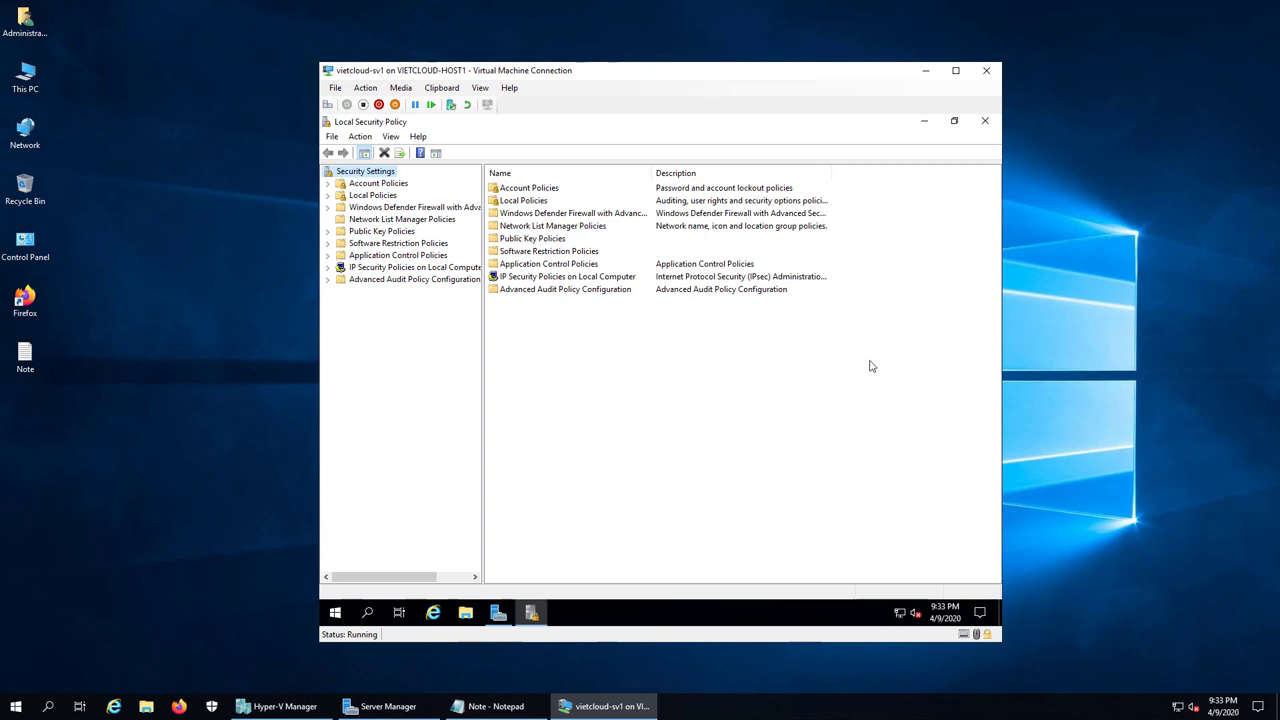
left_click(495, 706)
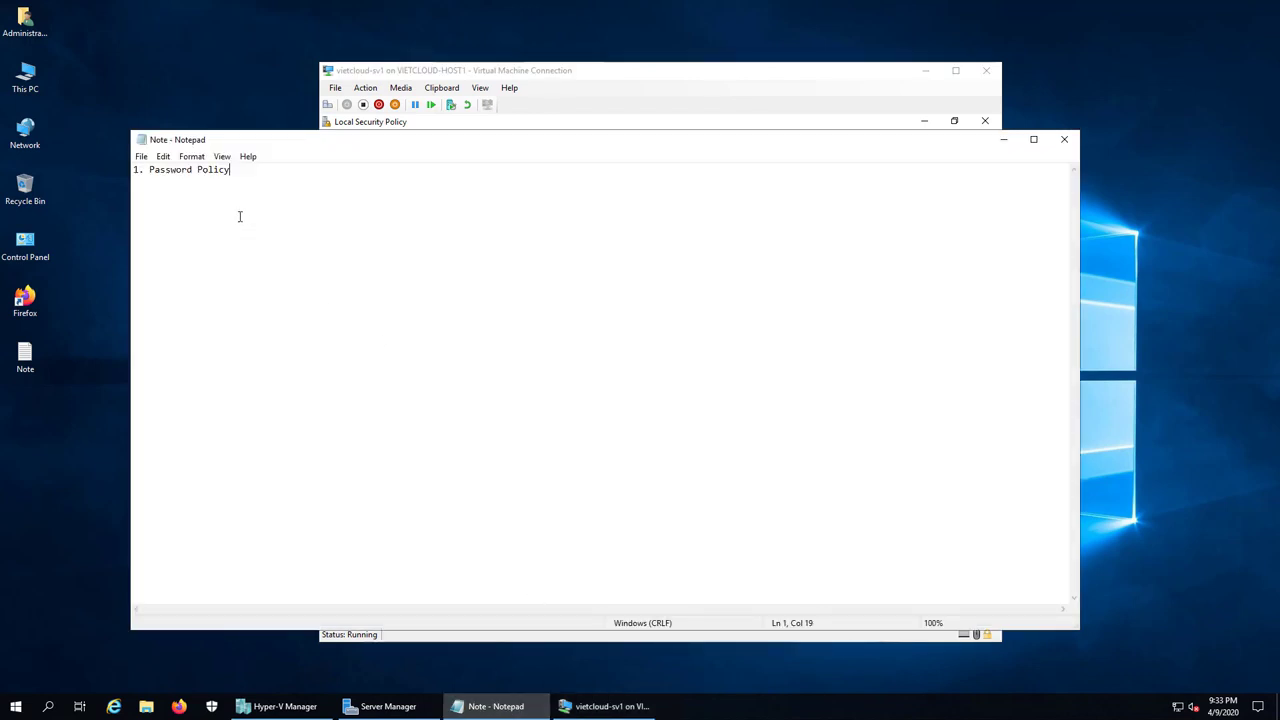
left_click(583, 704)
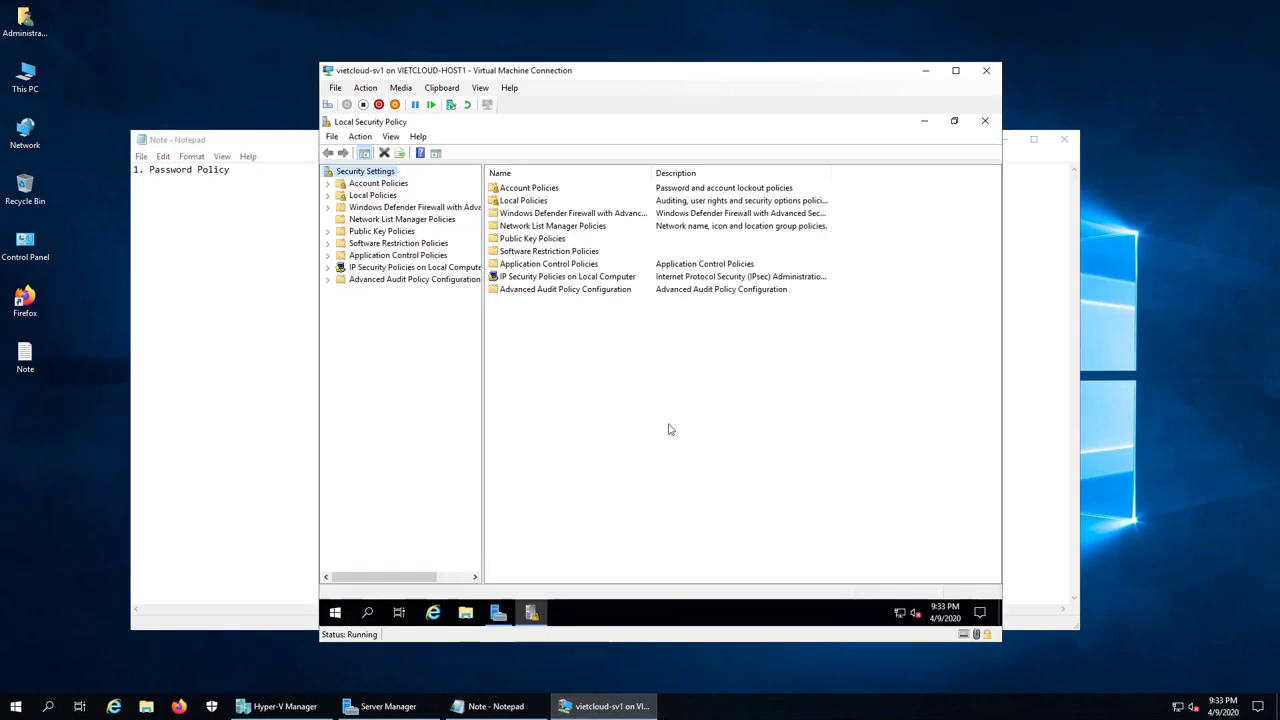
double_click(390, 185)
left_click(391, 196)
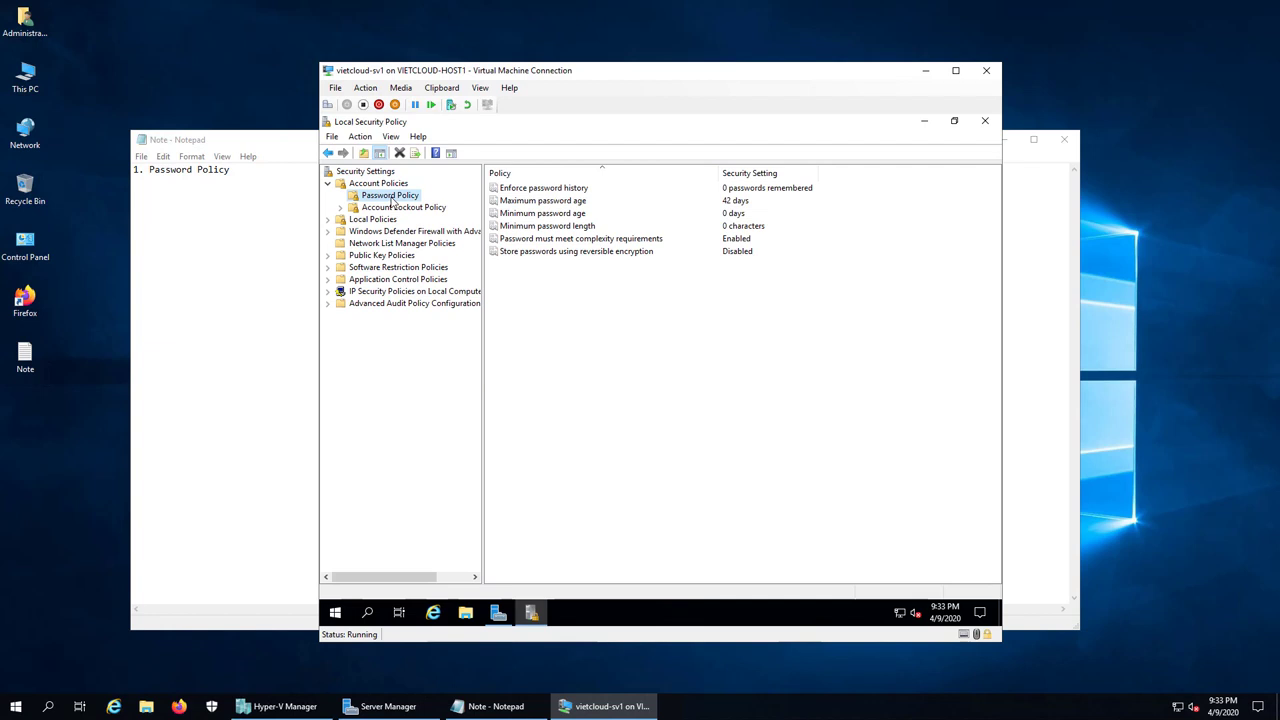
Step: Set 'Password must meet complexity requirements' to Disabled
left_click(600, 240)
left_click(601, 245)
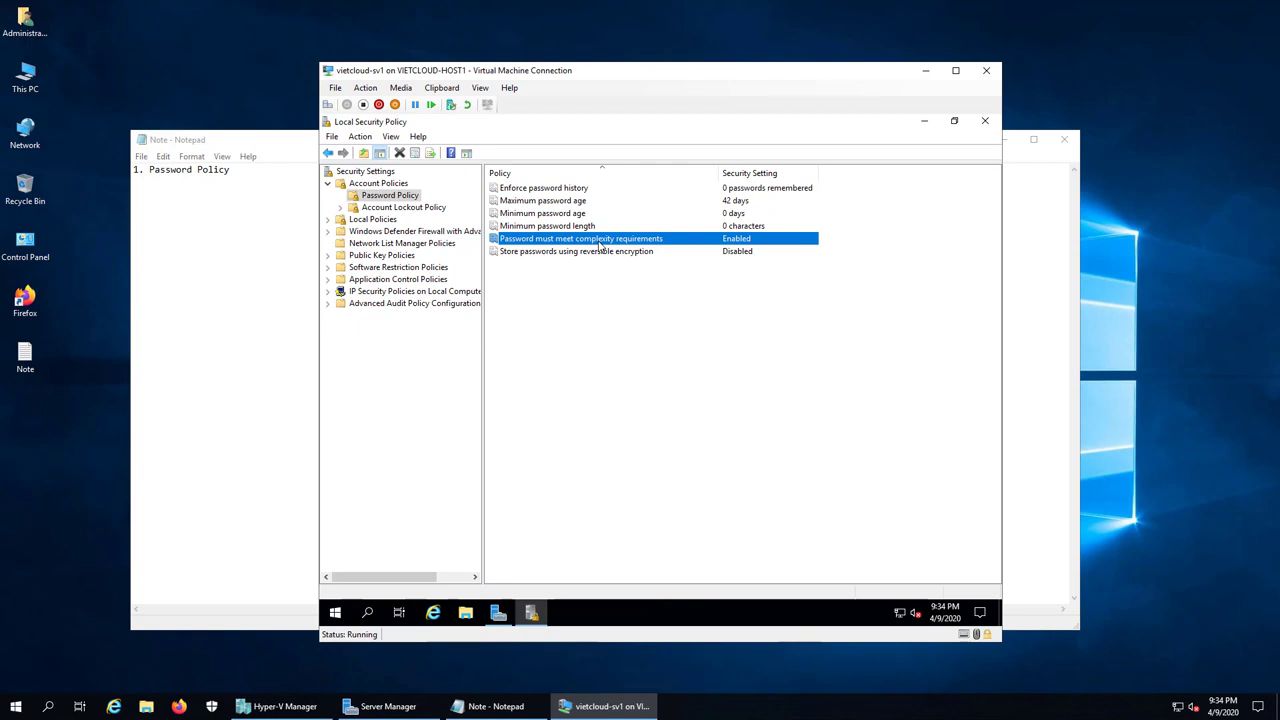
double_click(600, 247)
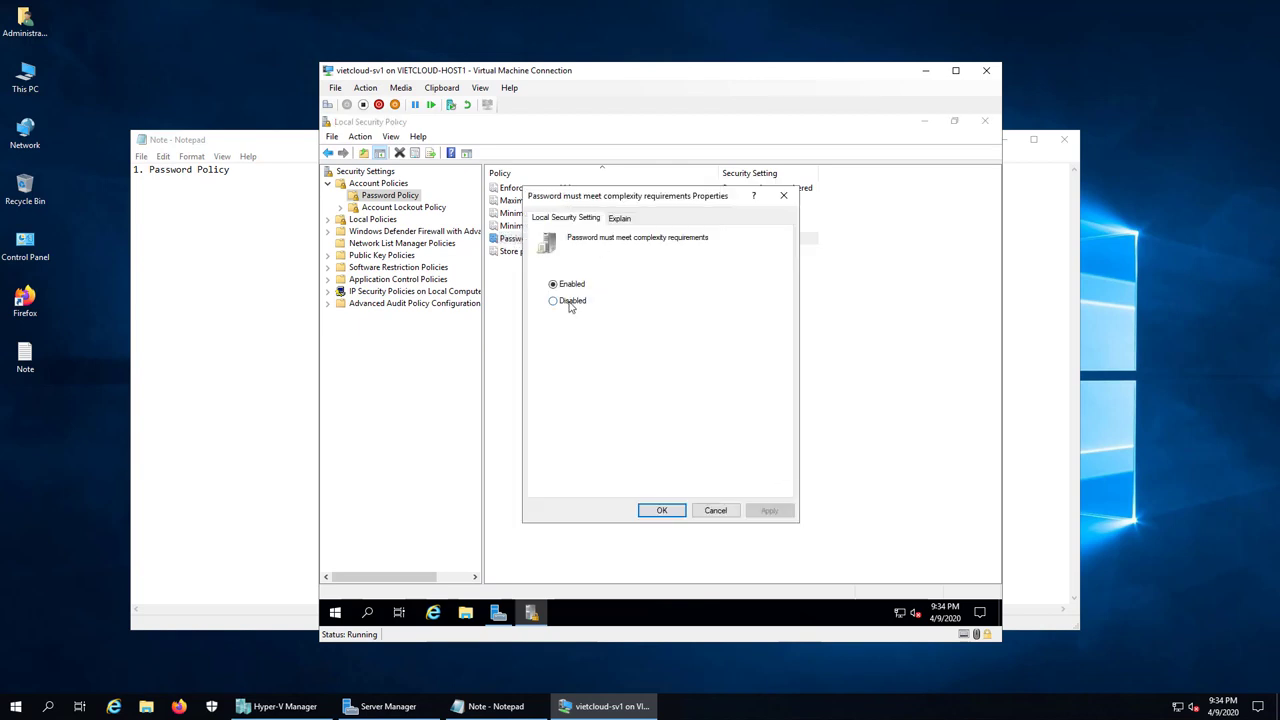
left_click(570, 301)
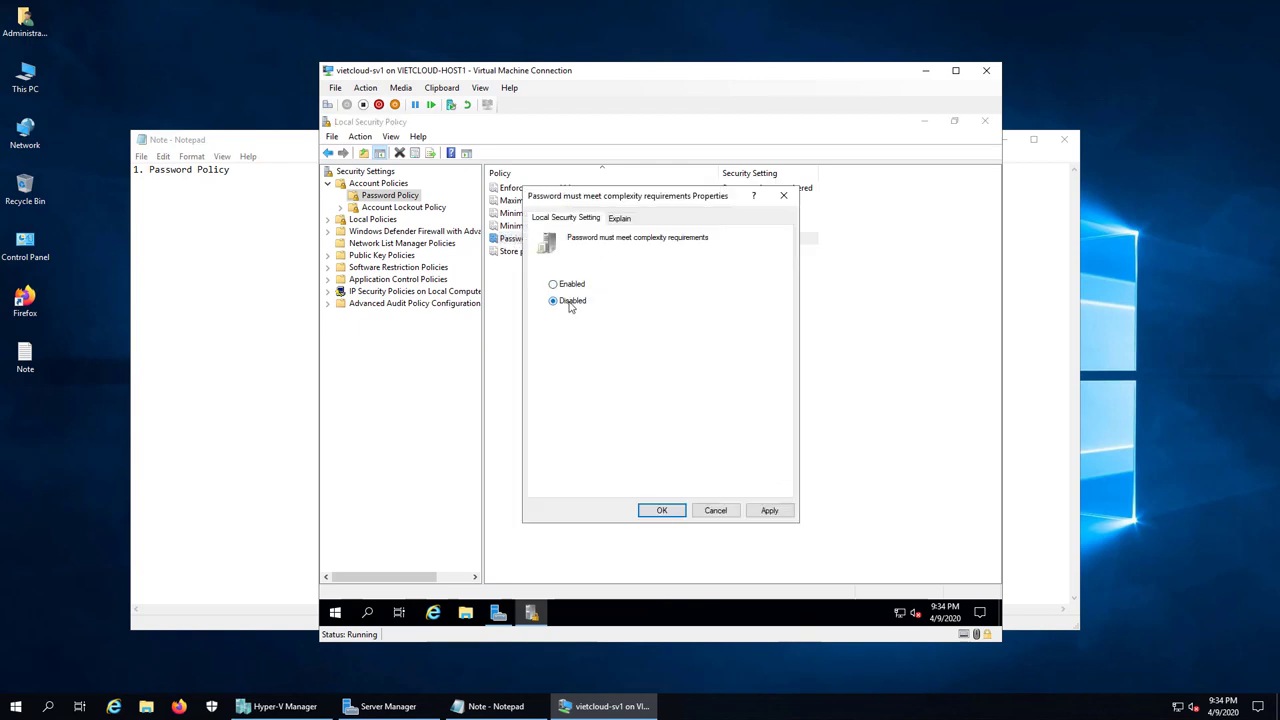
left_click(662, 510)
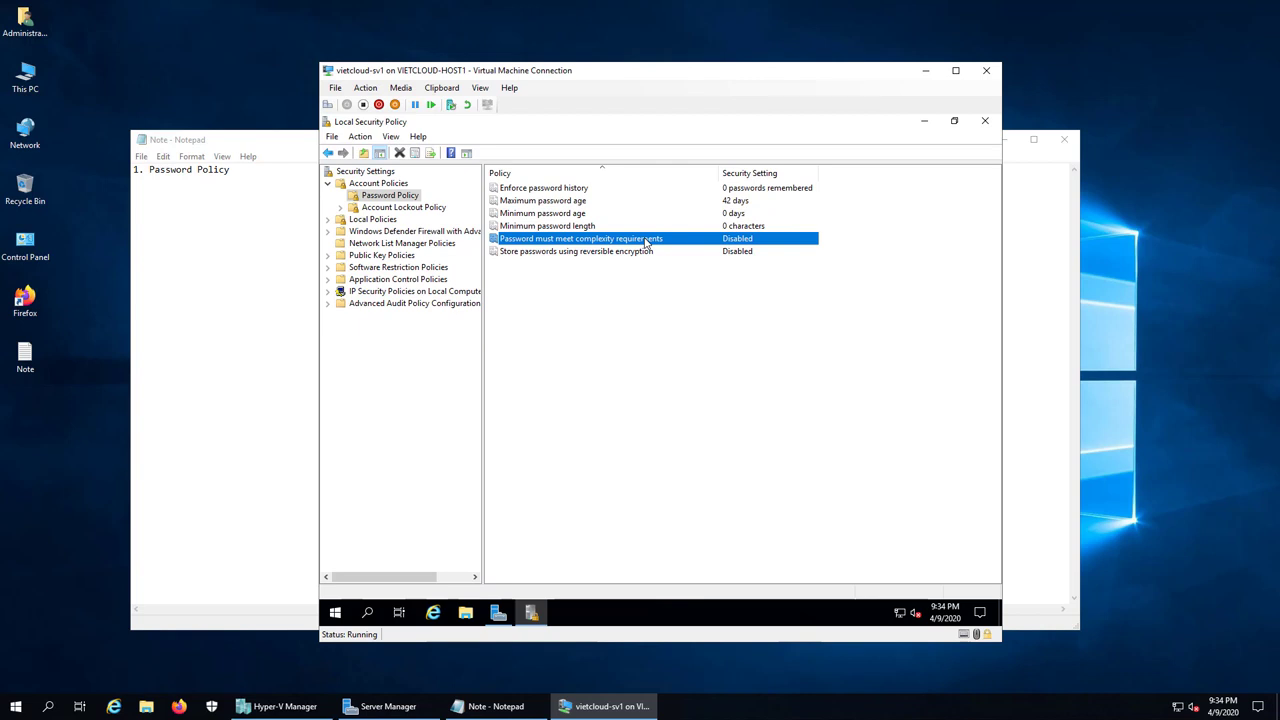
Step: Set Minimum password length to 3 characters
double_click(580, 228)
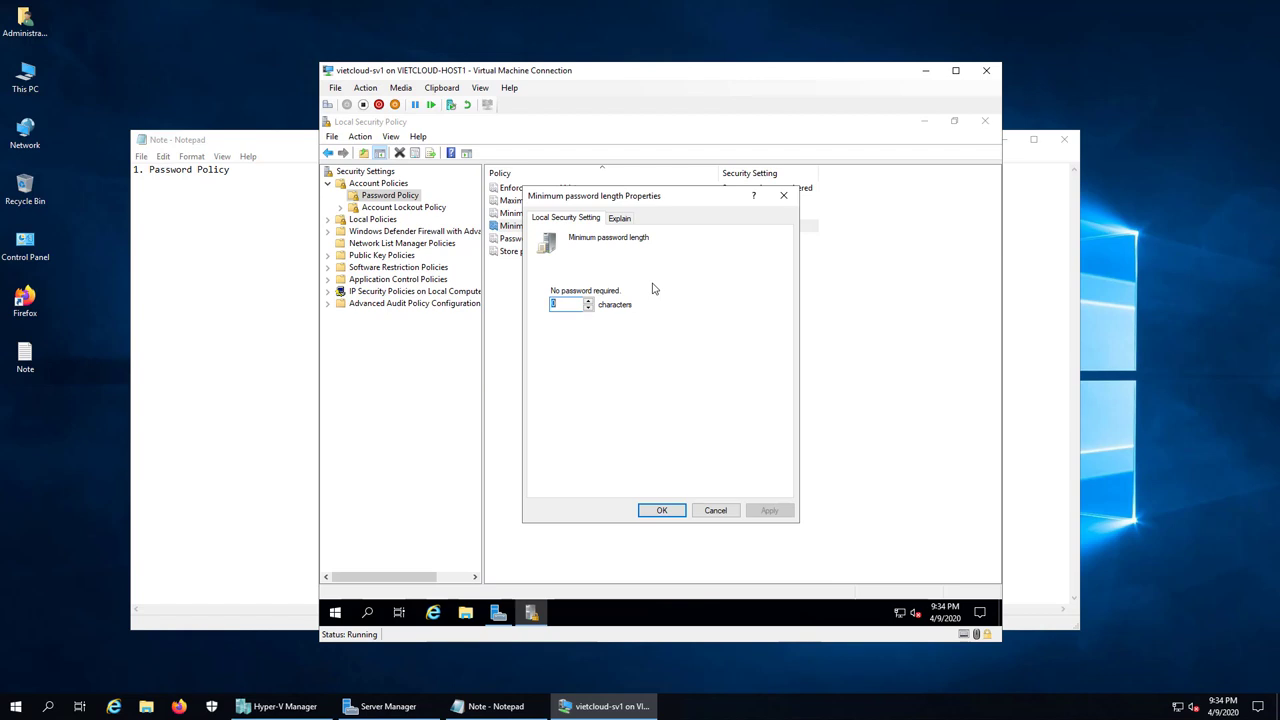
type("3")
left_click(661, 511)
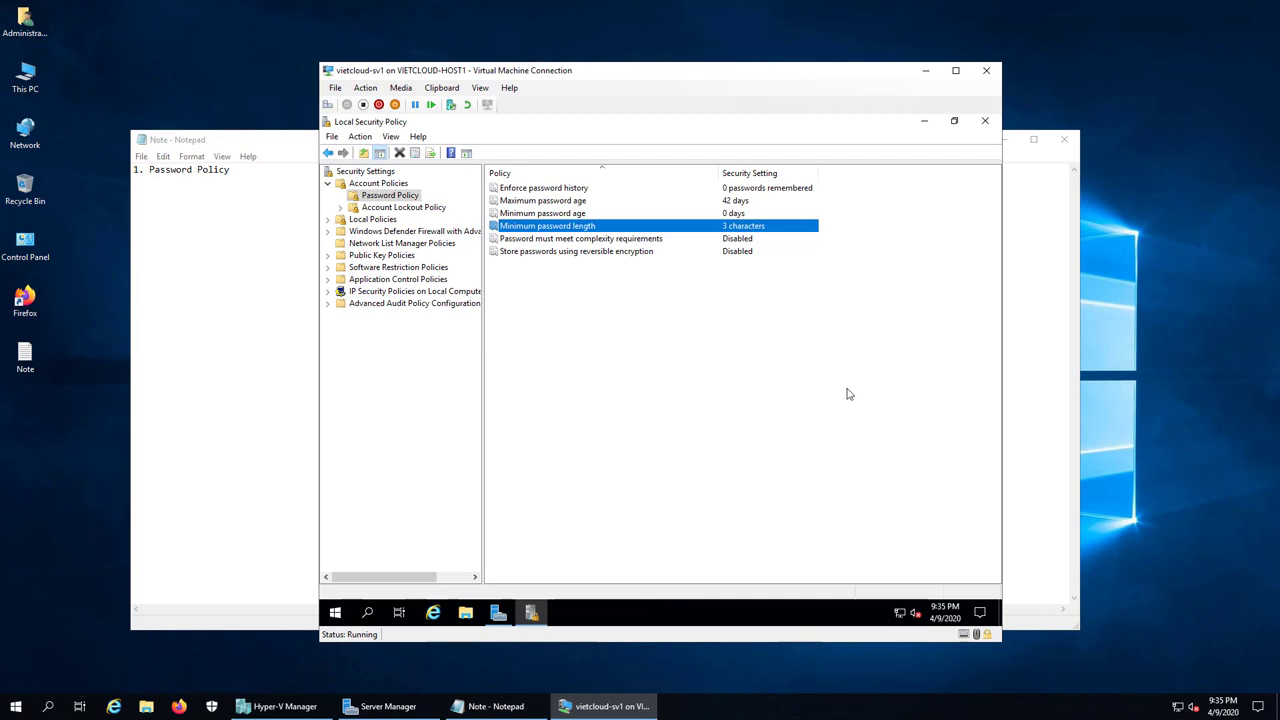
Step: Change Maximum password age from 42 to 30 days
left_click(568, 203)
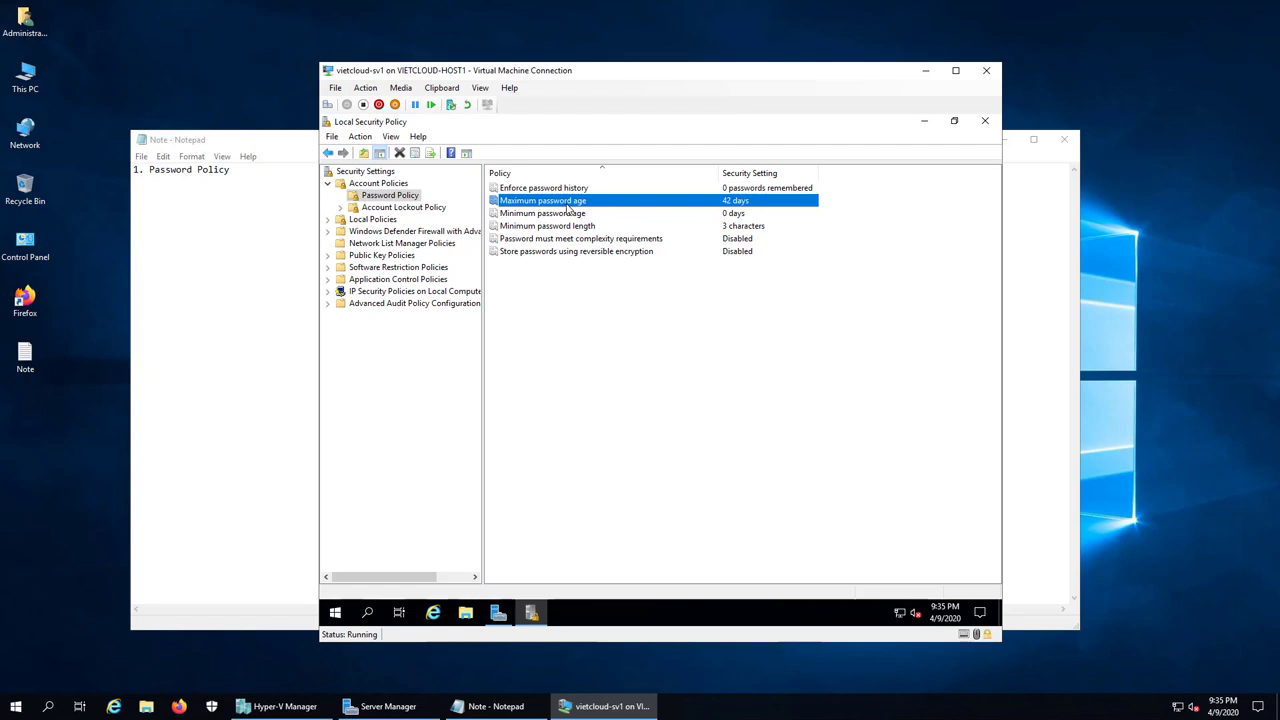
double_click(568, 203)
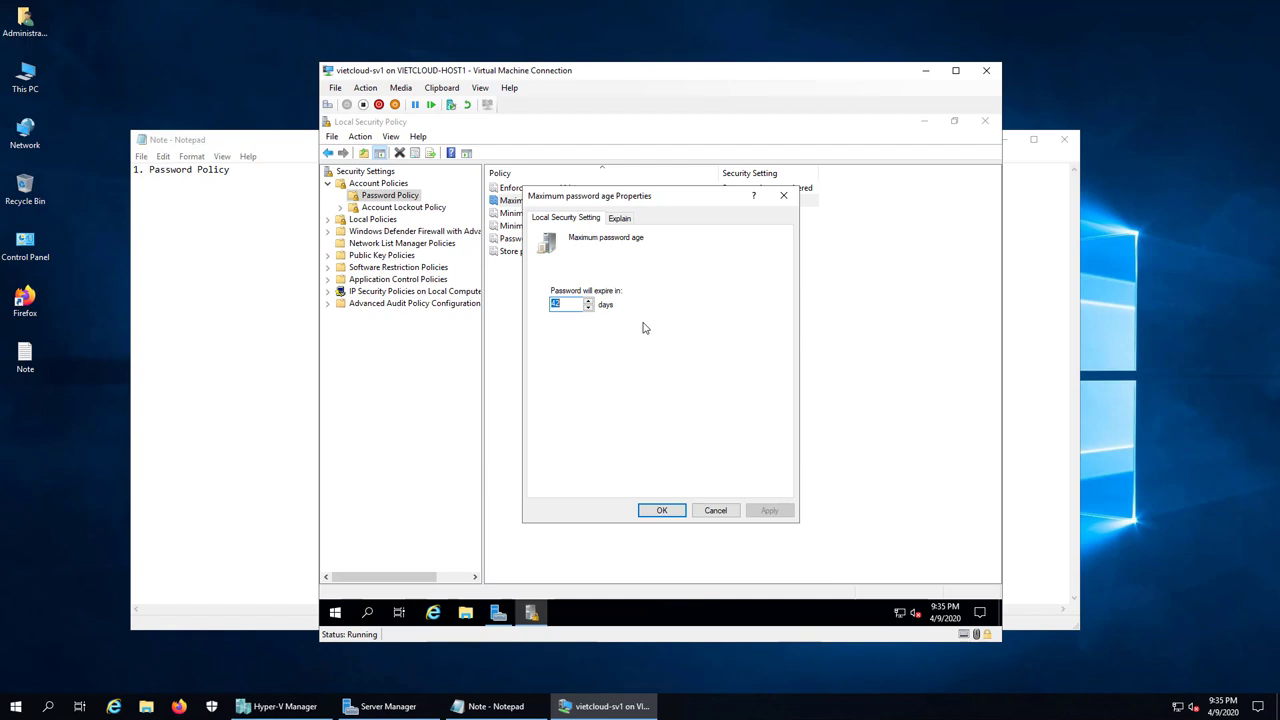
type("30")
left_click(661, 511)
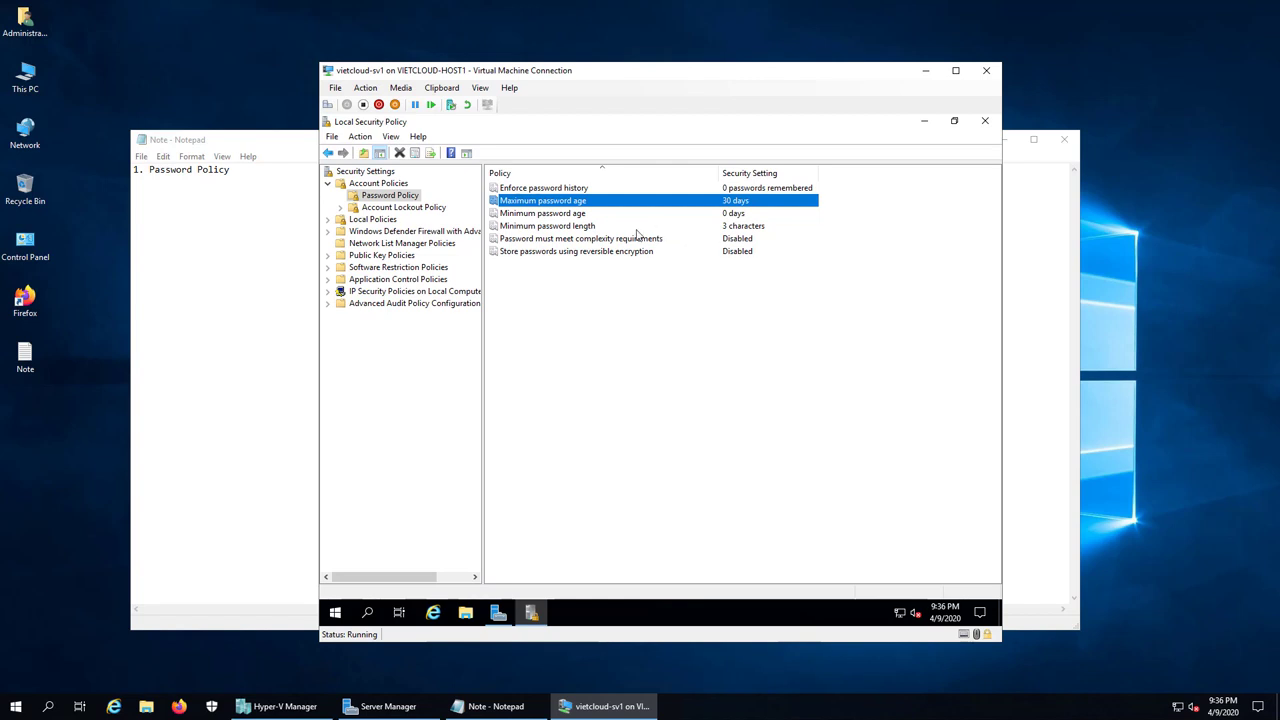
Step: Set Enforce password history to remember 1 password
double_click(569, 189)
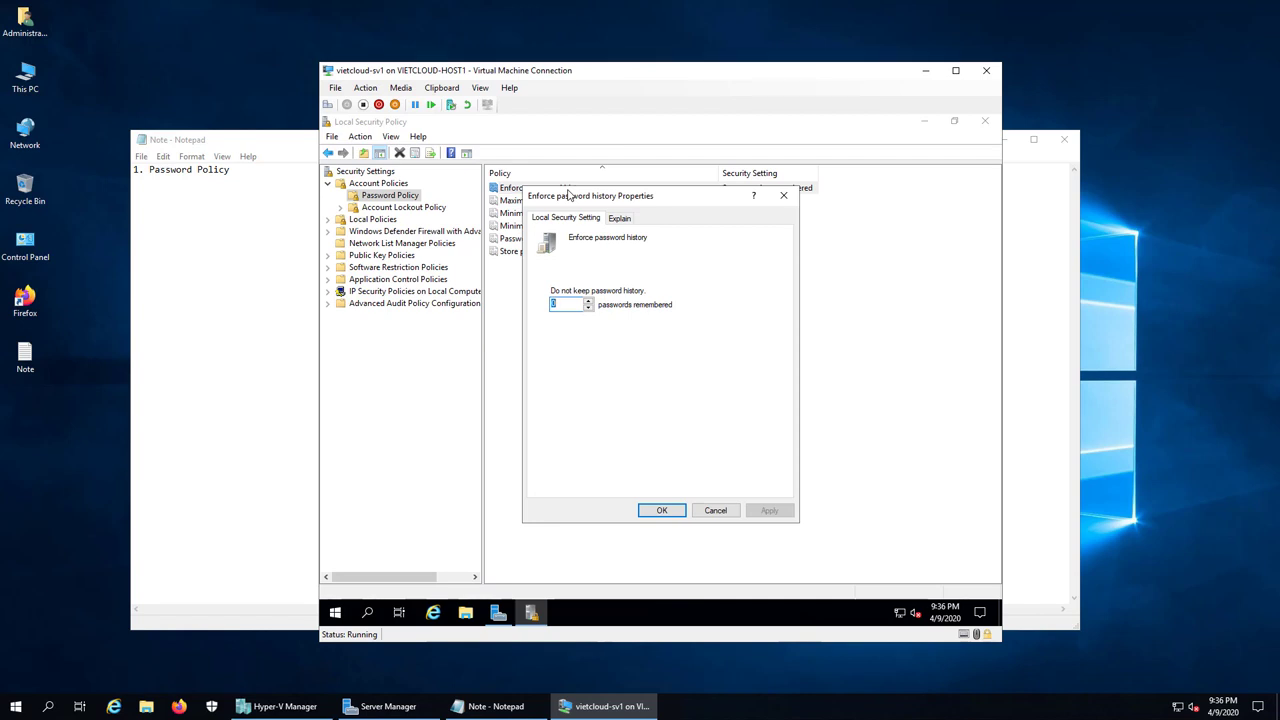
left_click(589, 300)
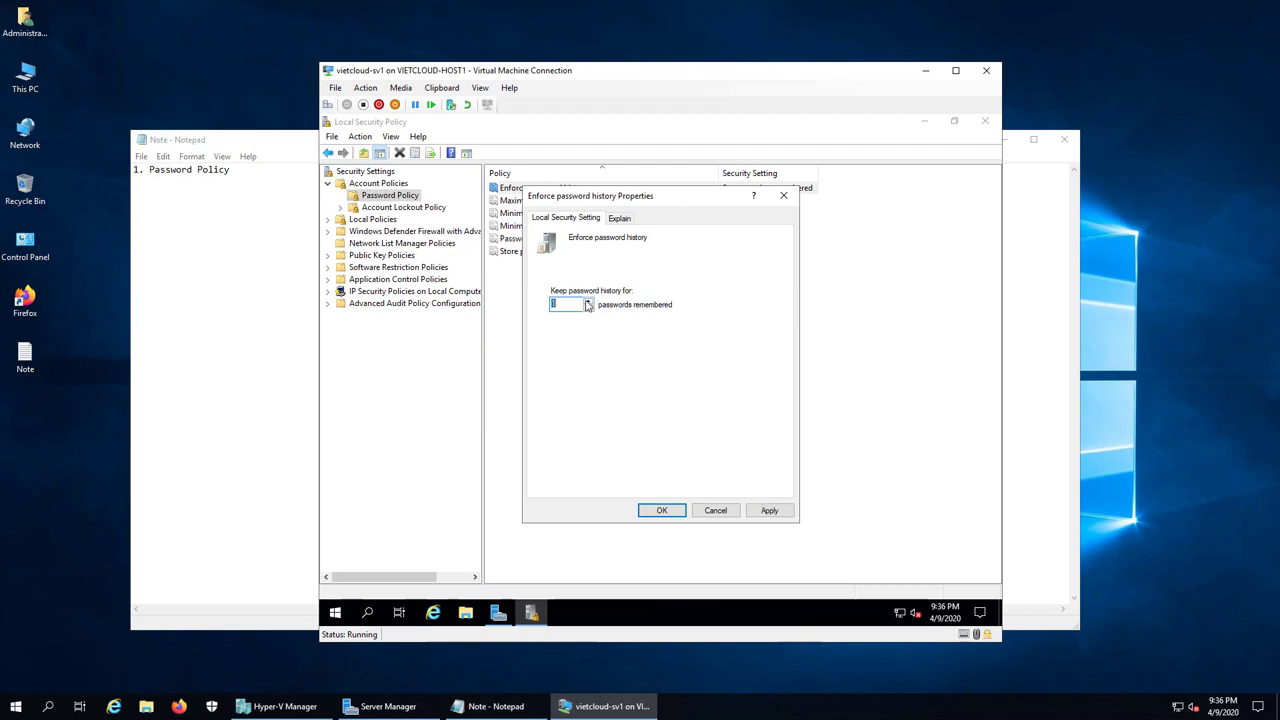
left_click(662, 512)
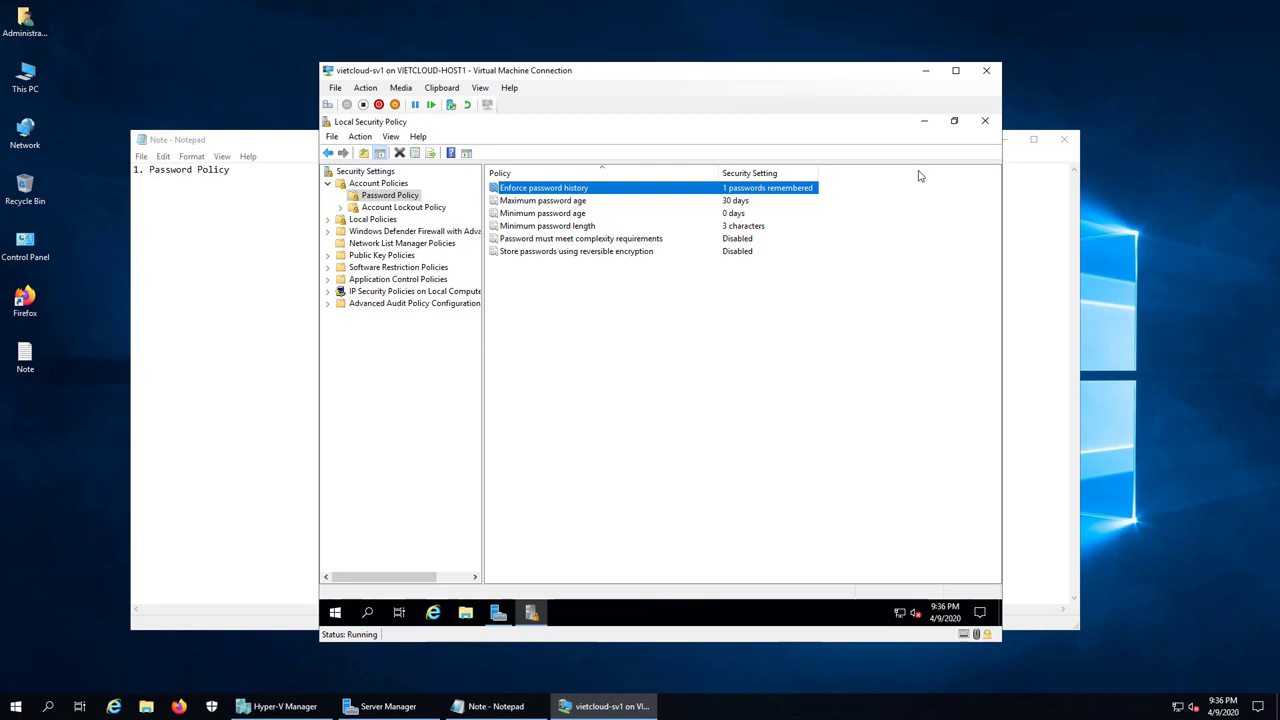
Step: Close Local Security Policy, minimize Server Manager, and open the Run box from Start
left_click(986, 121)
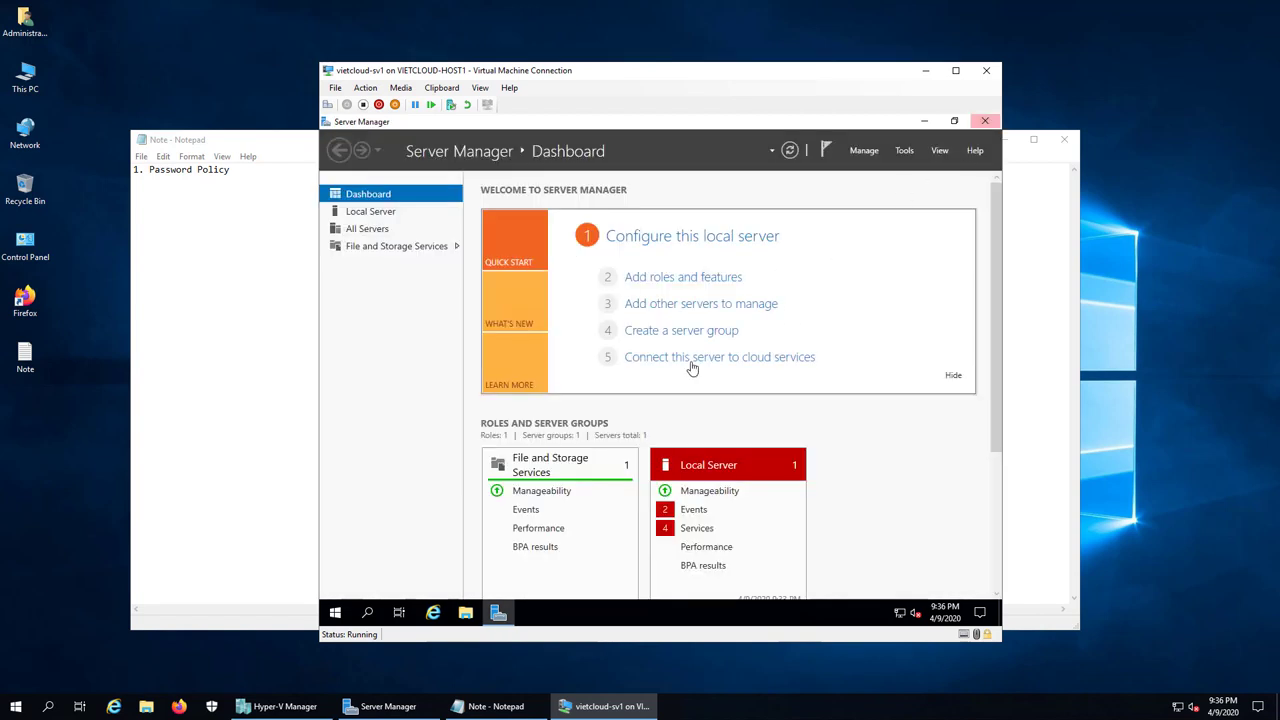
left_click(924, 121)
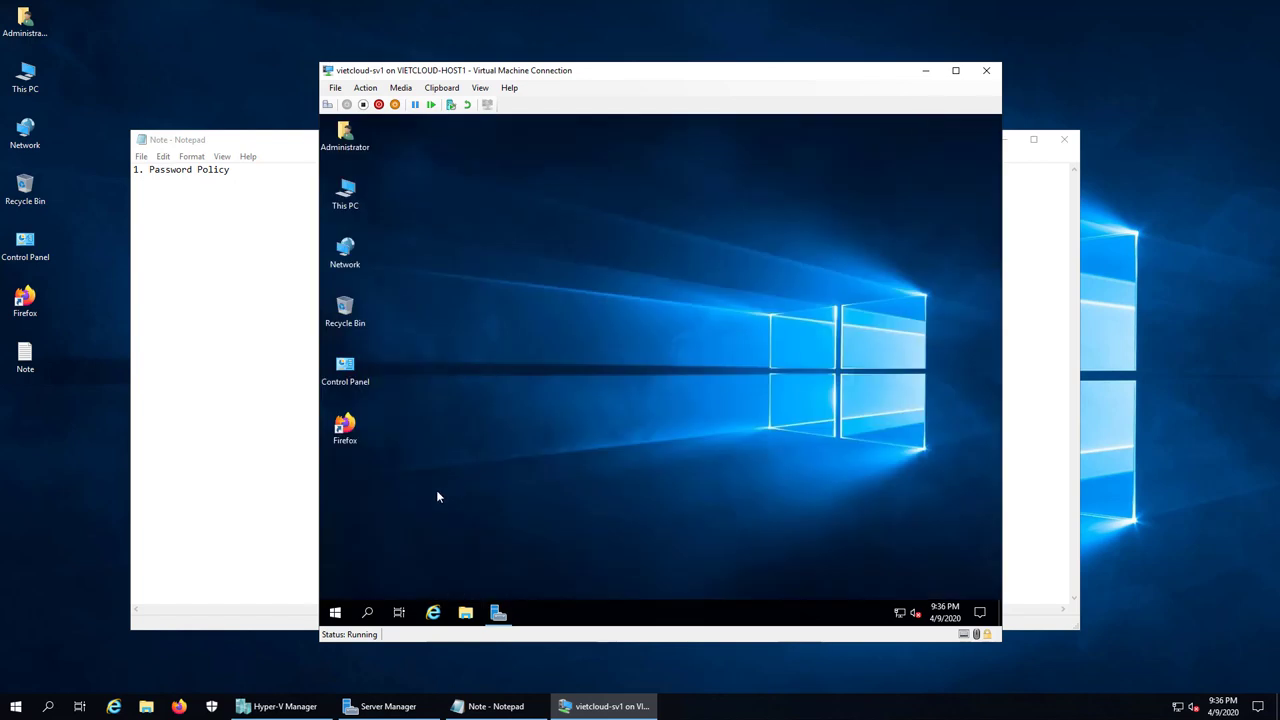
right_click(335, 612)
left_click(364, 548)
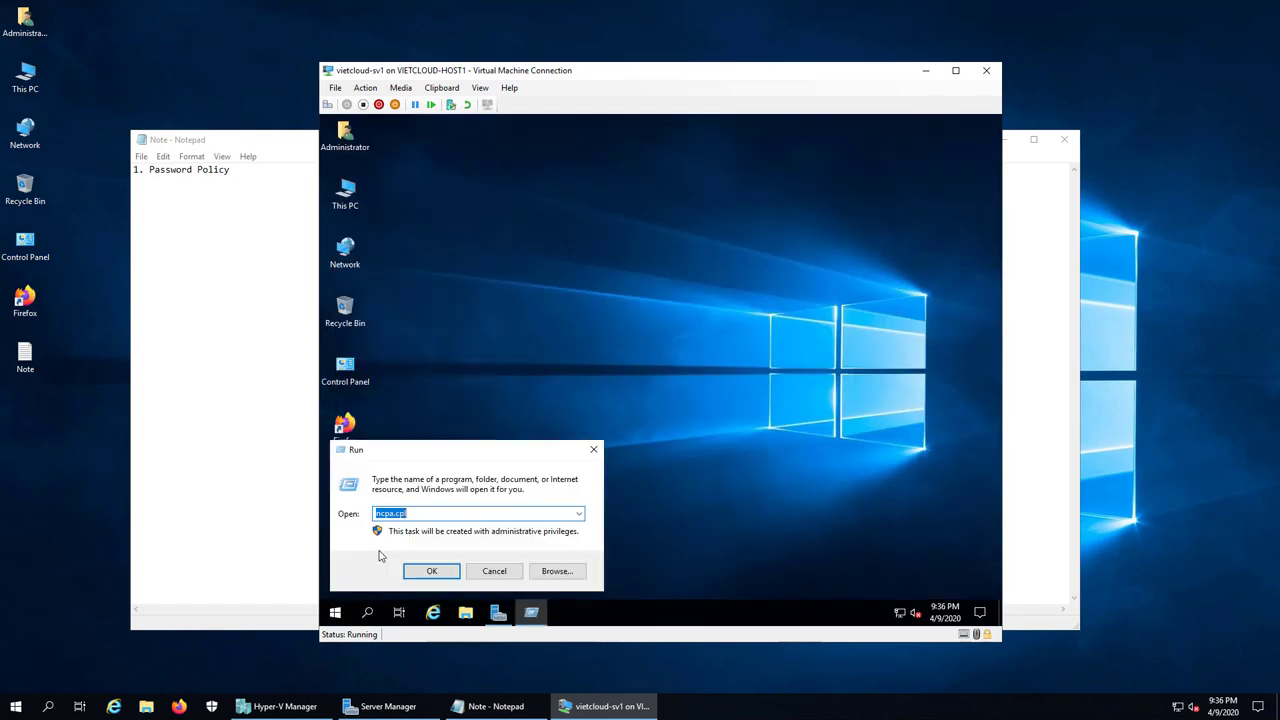
Step: Launch cmd from Run and execute gpupdate /force
type("cmd")
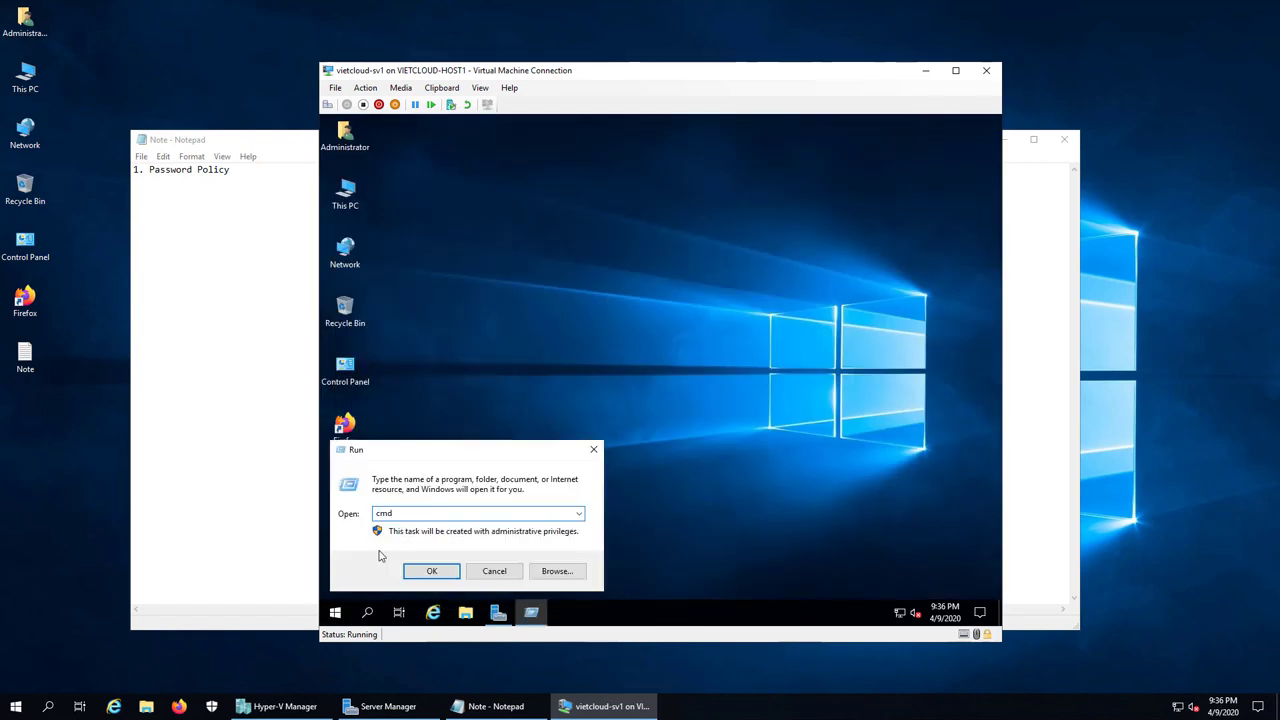
key("Return")
type("g")
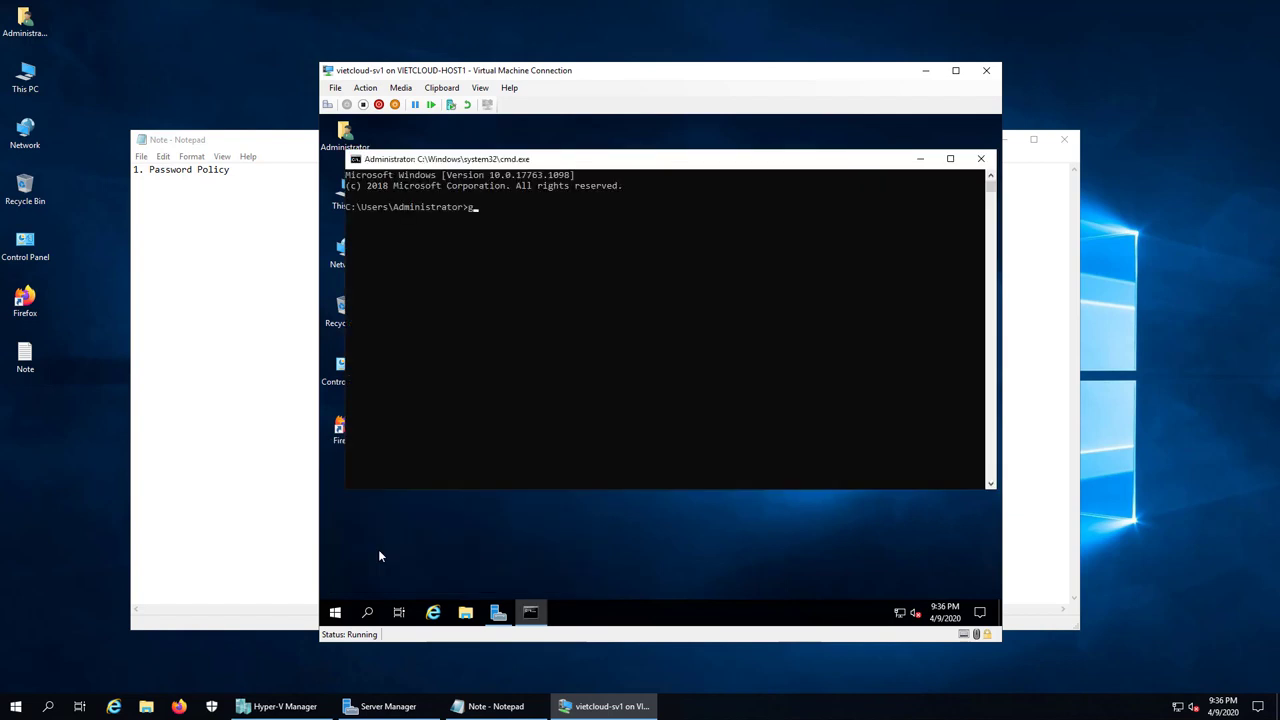
type("pupdate")
type("/force")
key("Return")
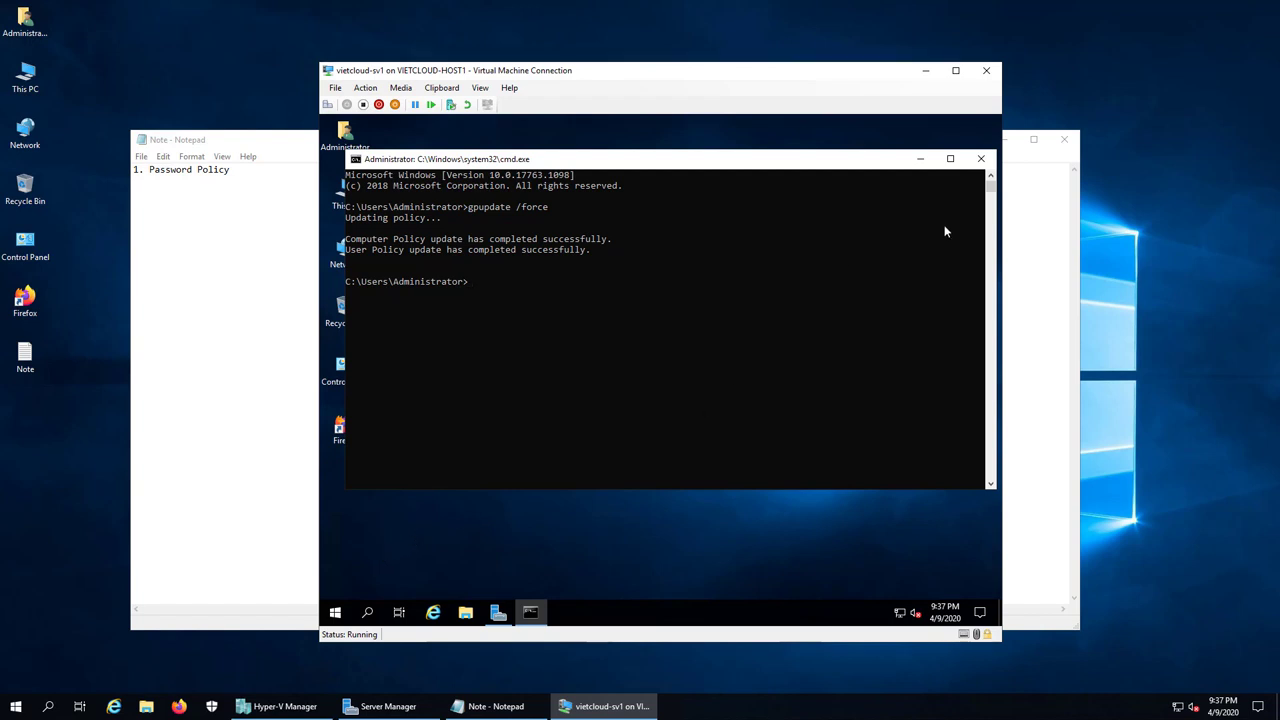
Step: Close the command prompt, open Computer Management's Local Users and Groups > Users, and start a New User
left_click(980, 159)
right_click(337, 612)
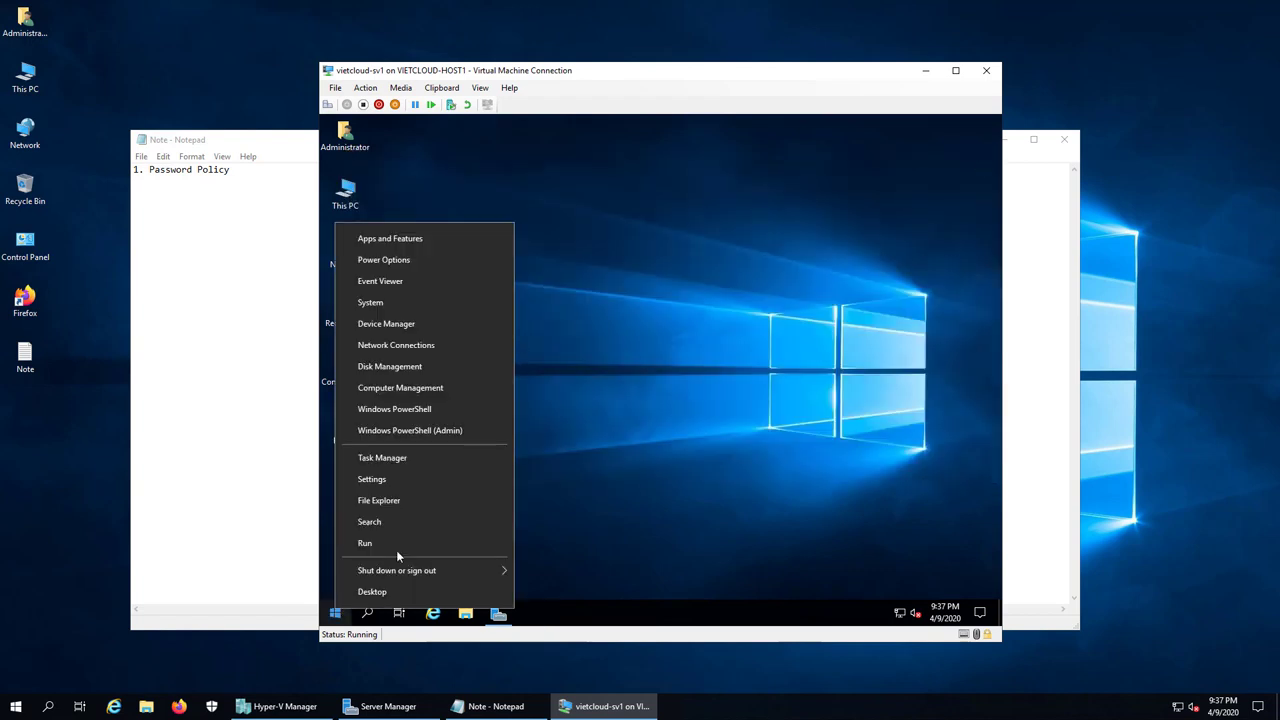
left_click(429, 388)
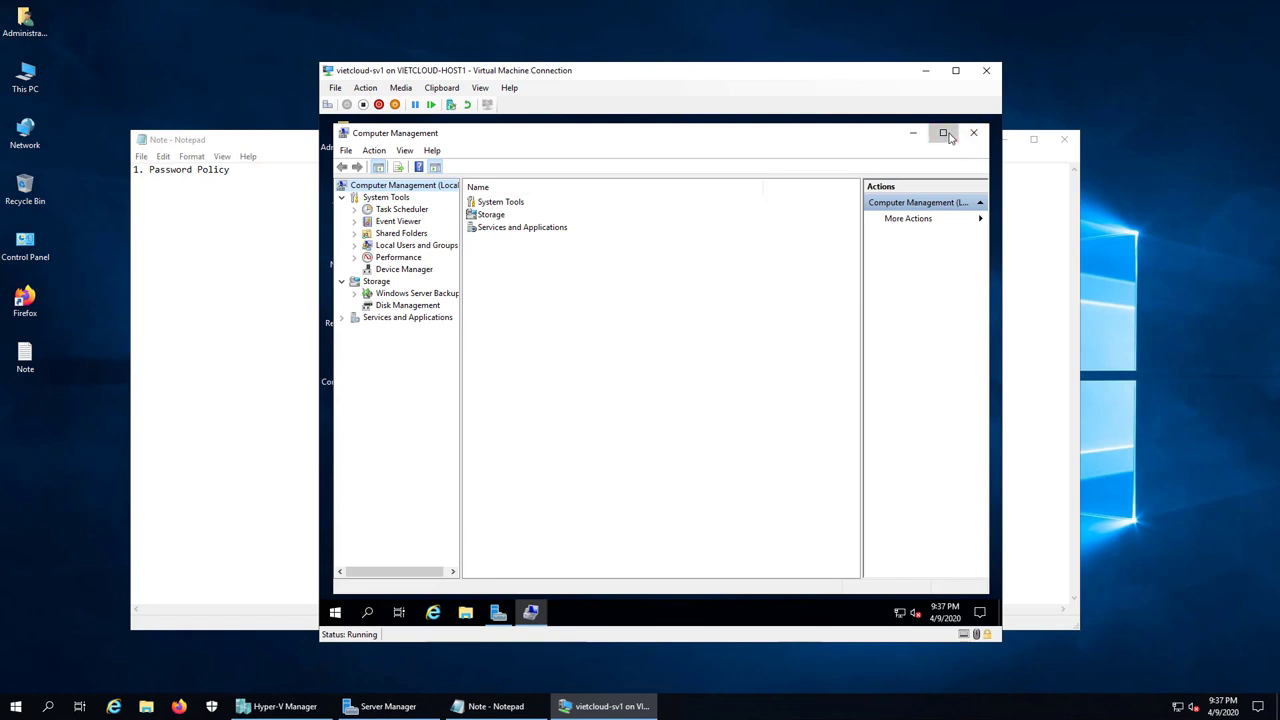
left_click(955, 128)
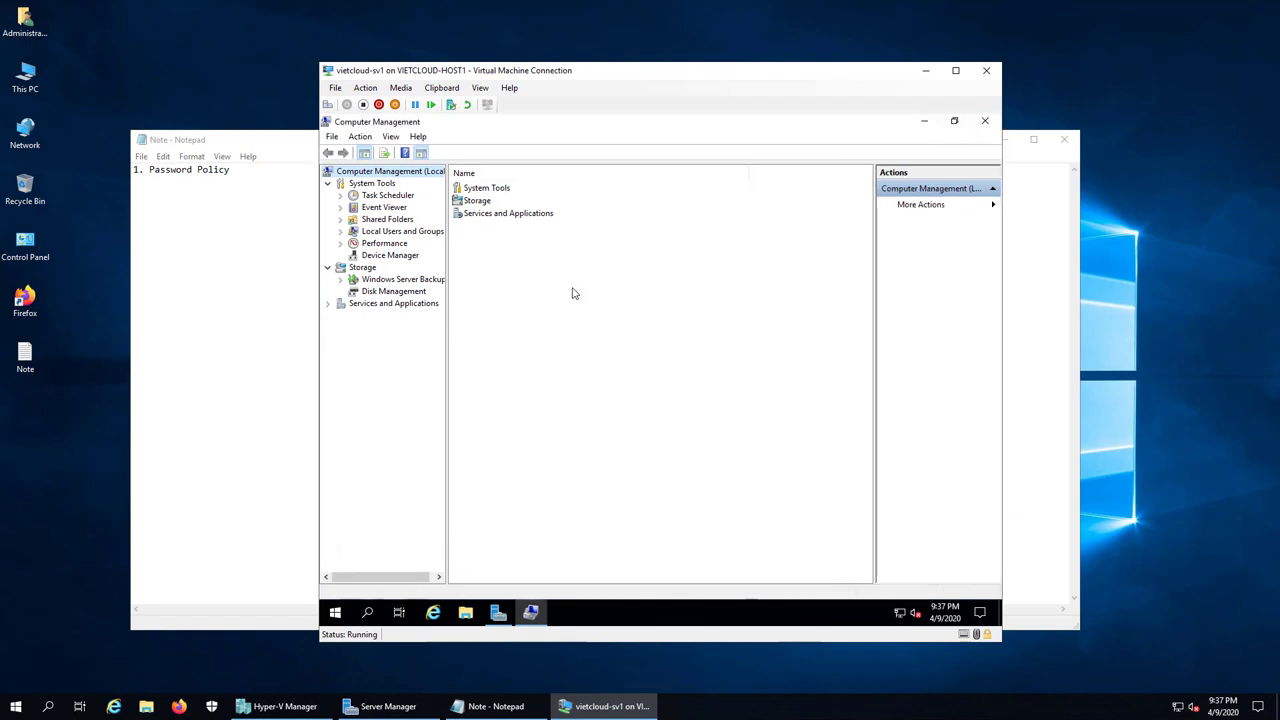
double_click(396, 232)
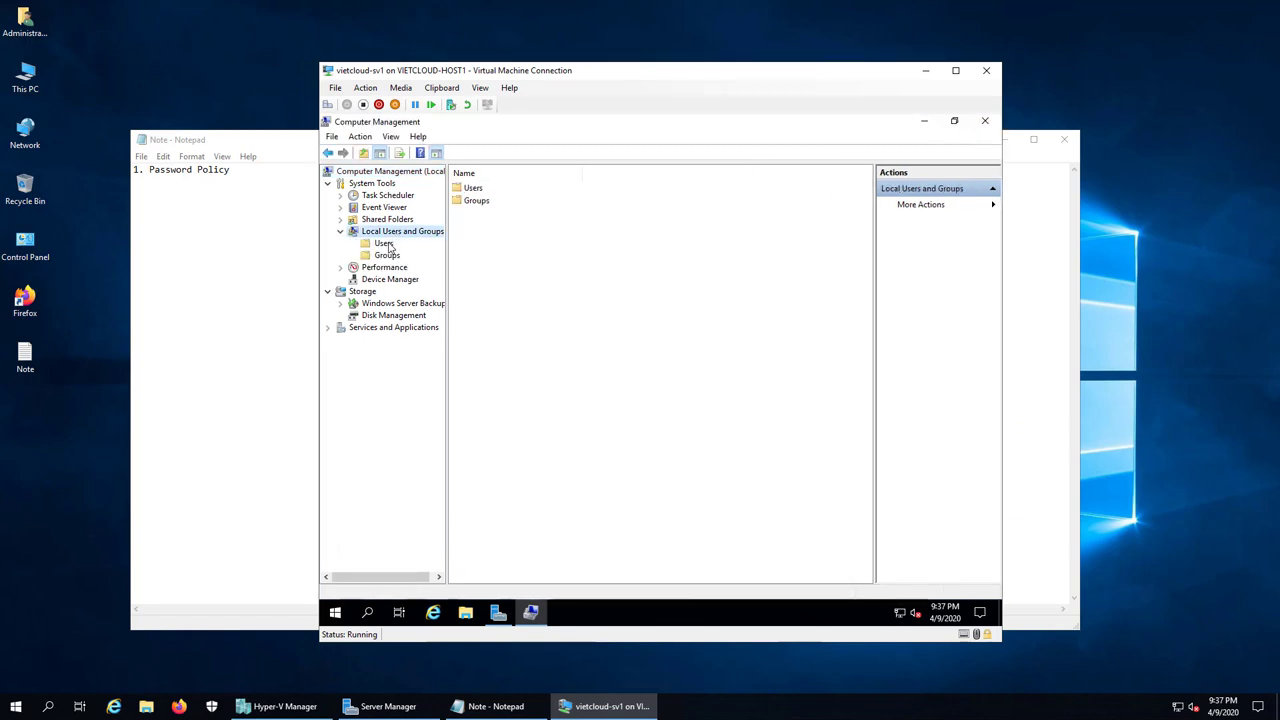
left_click(385, 244)
right_click(555, 283)
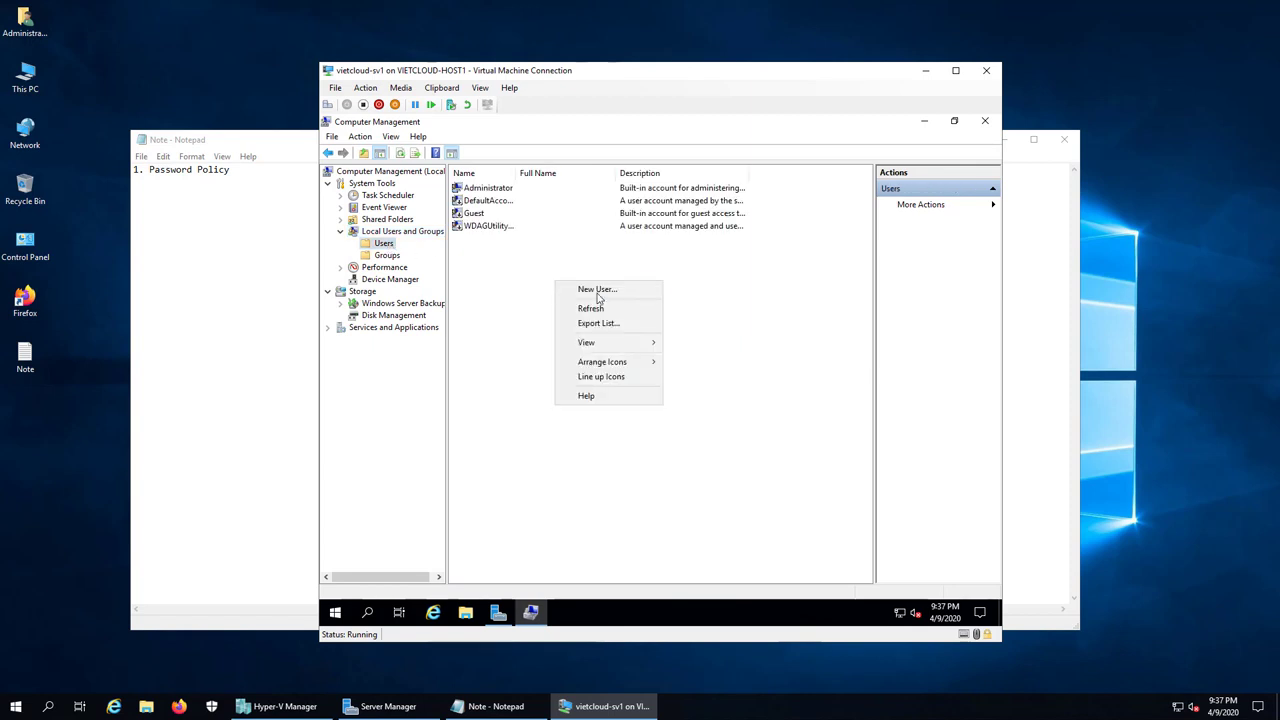
left_click(598, 289)
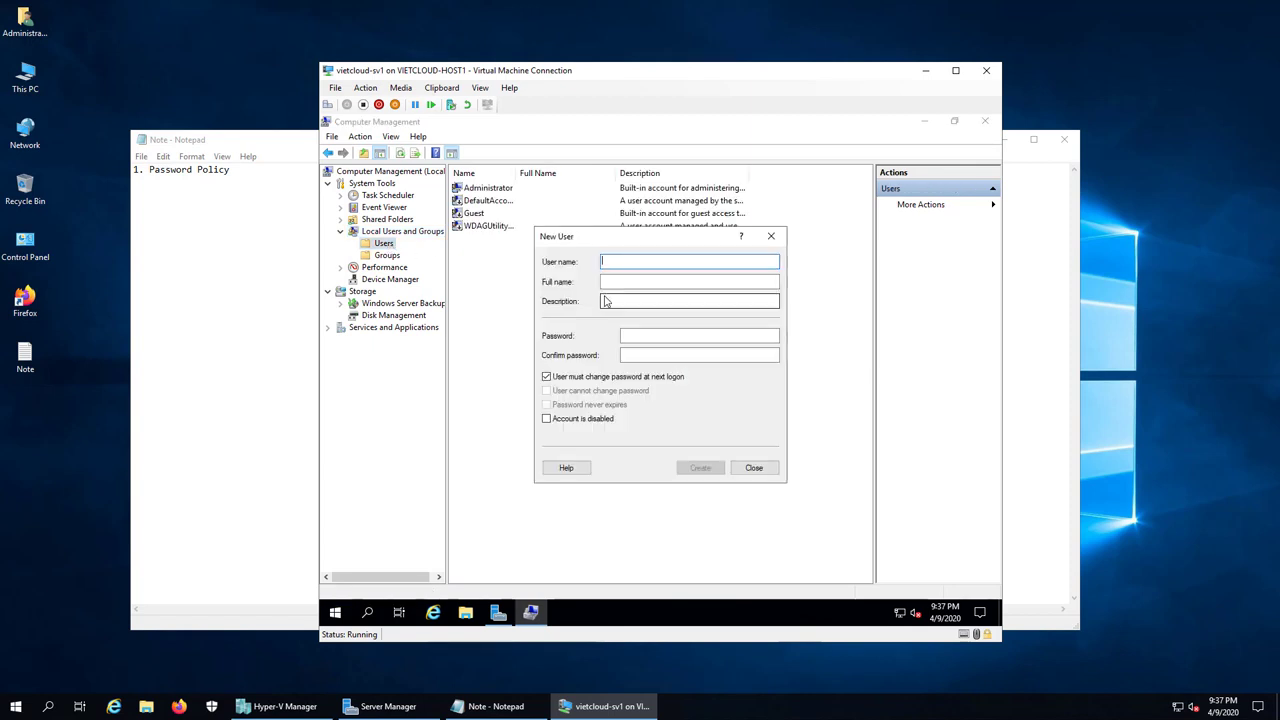
Step: Try creating user u1 with a two-character password and no forced change at next logon
type("u")
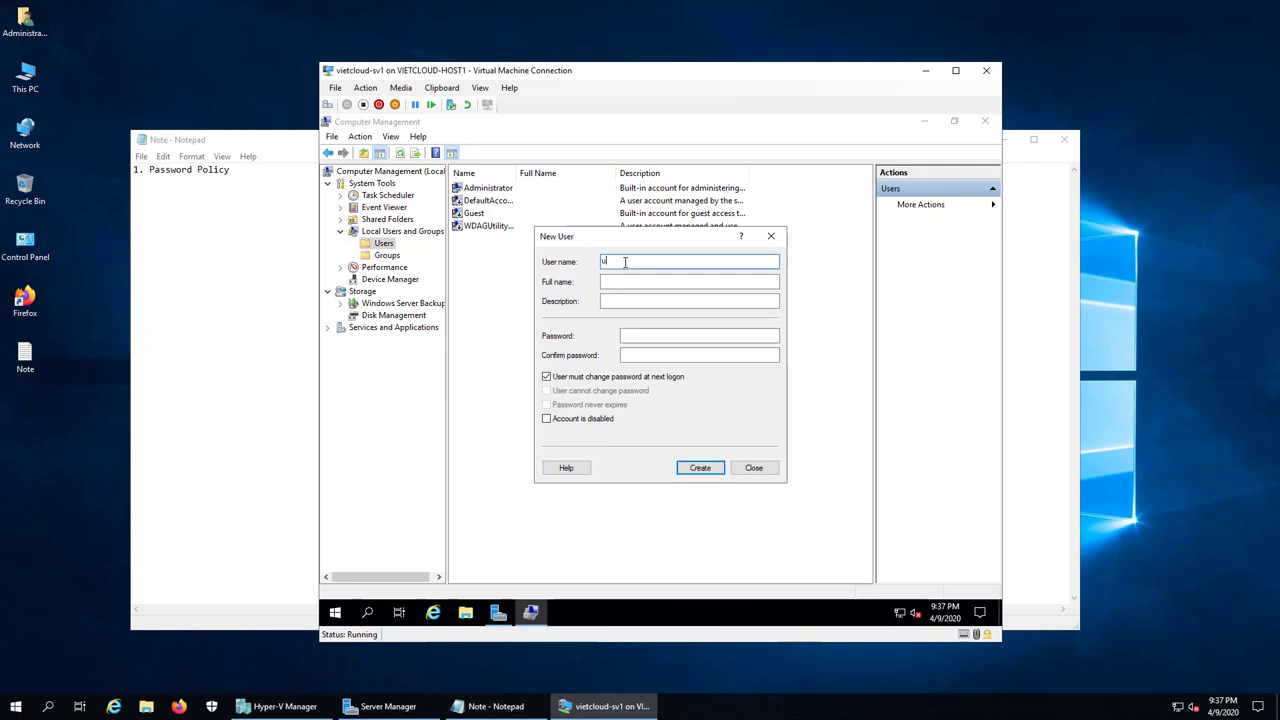
type("1")
left_click(595, 378)
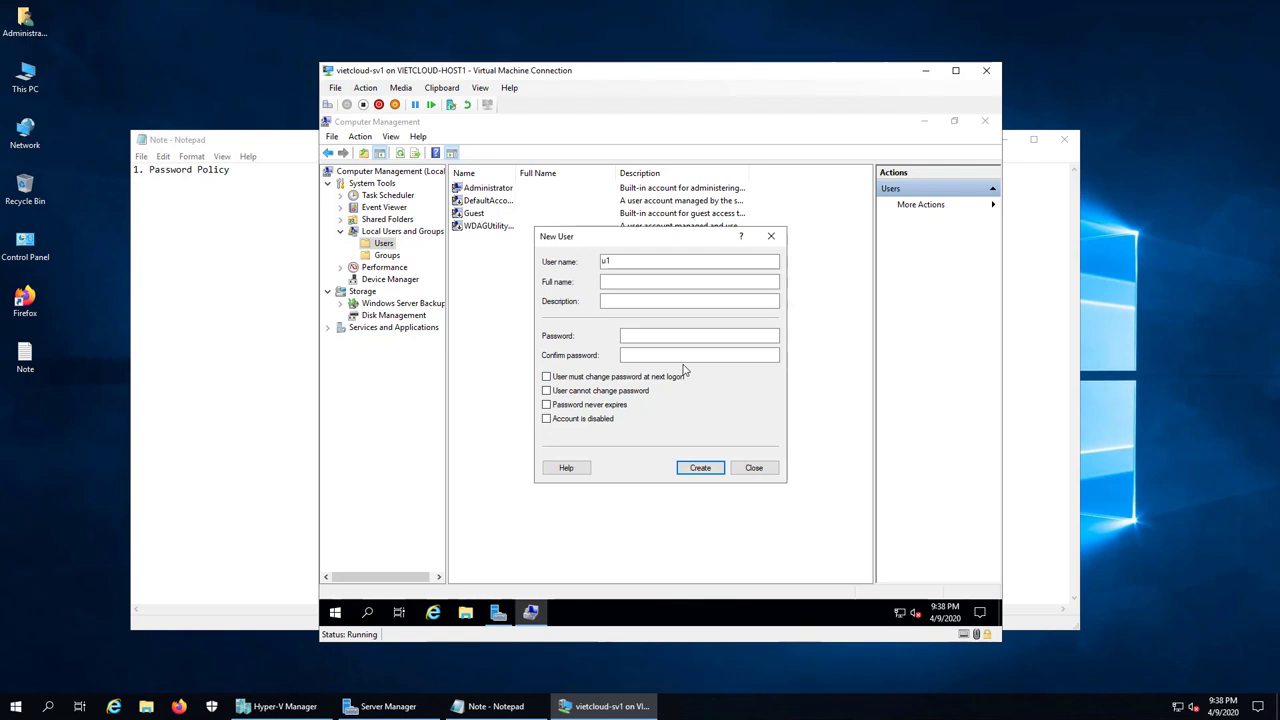
left_click(667, 337)
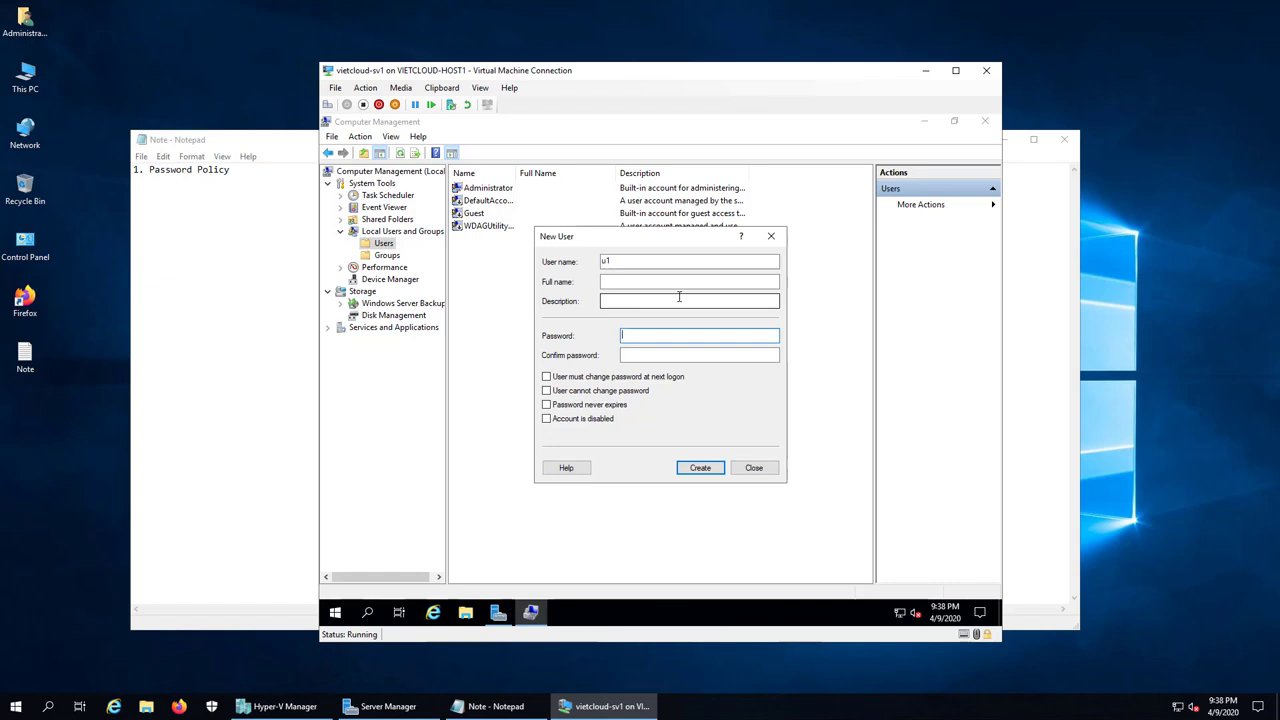
type("12")
left_click(647, 357)
type("1")
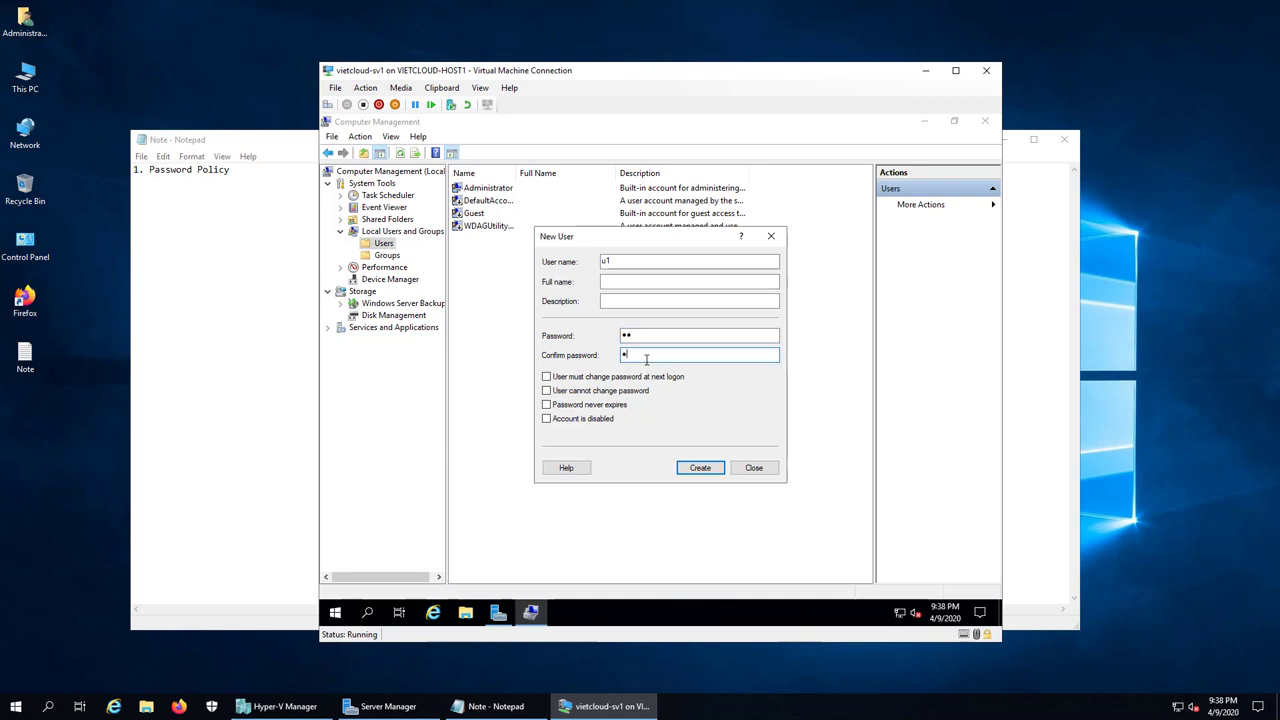
type("2")
left_click(716, 469)
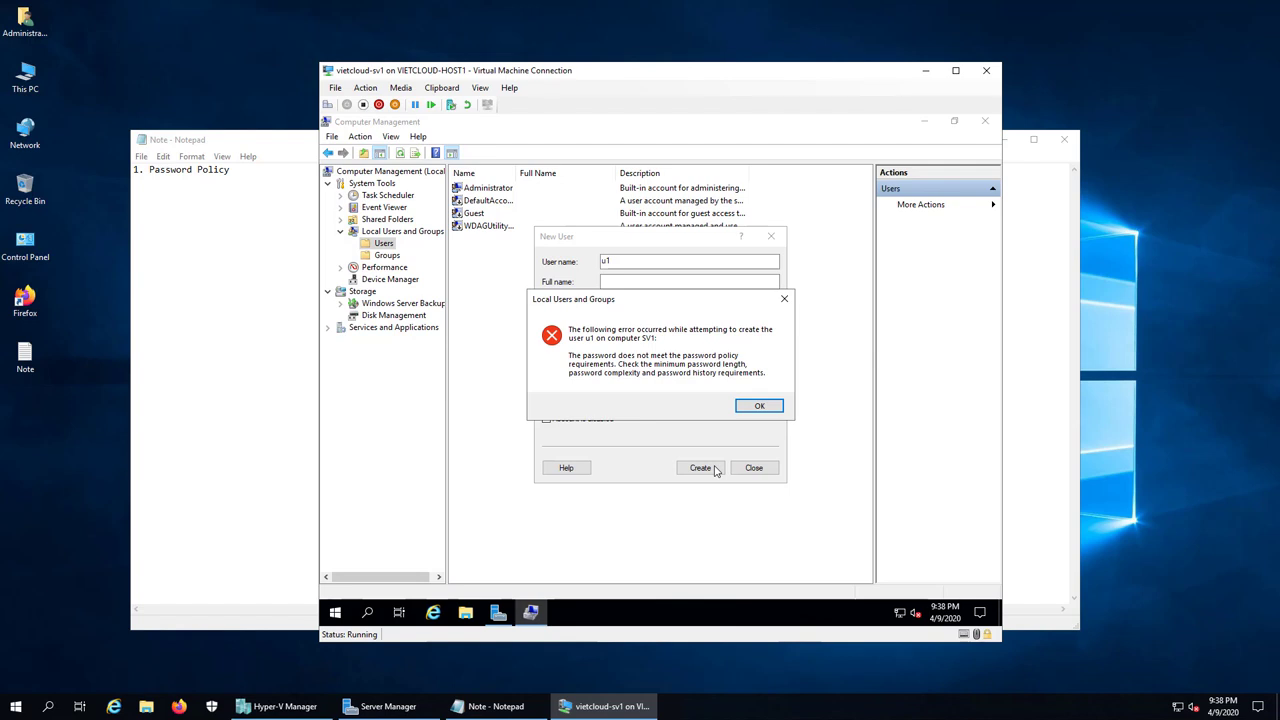
Step: Dismiss the policy error, create u1 with a three-character password, then close Computer Management
left_click(753, 409)
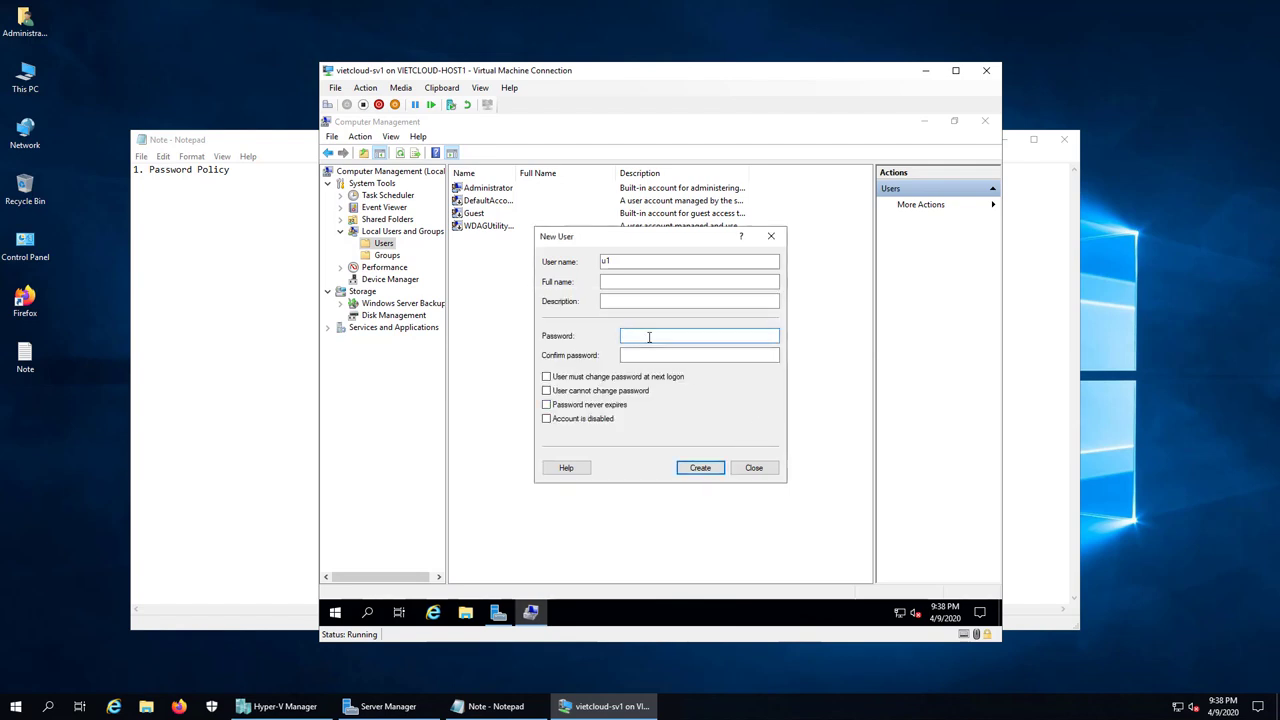
type("123")
left_click(647, 357)
type("123")
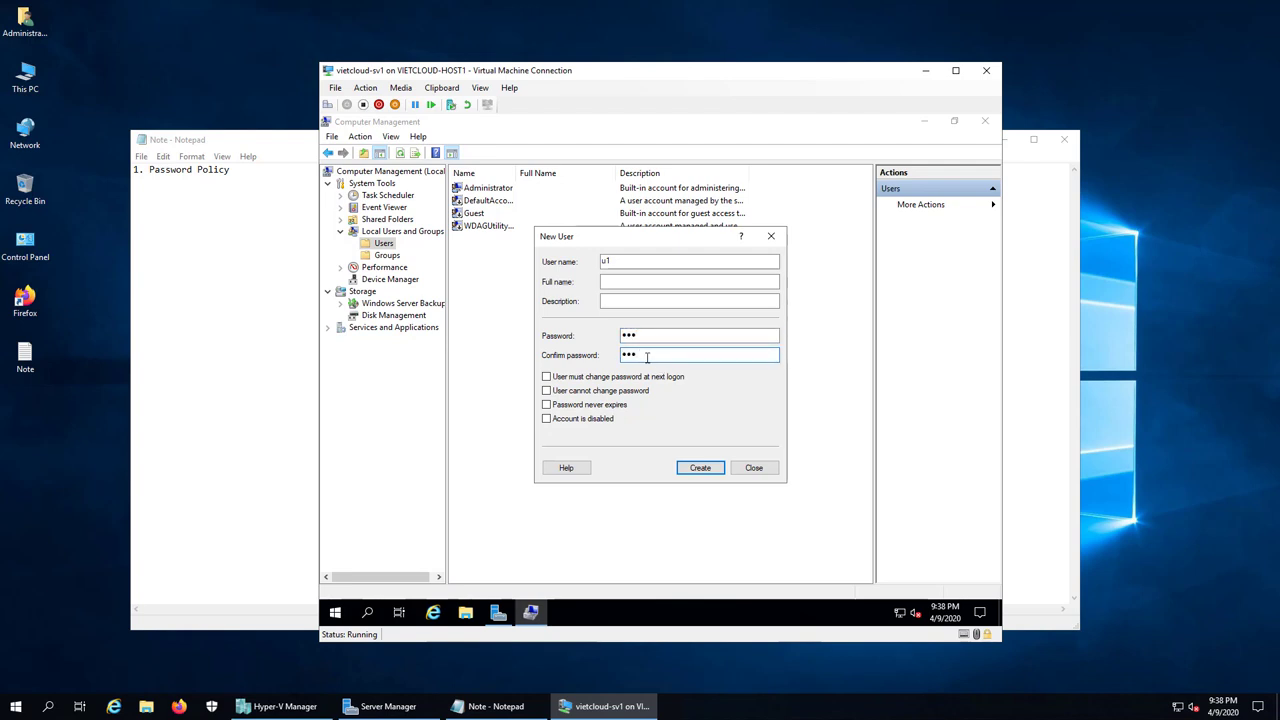
left_click(716, 464)
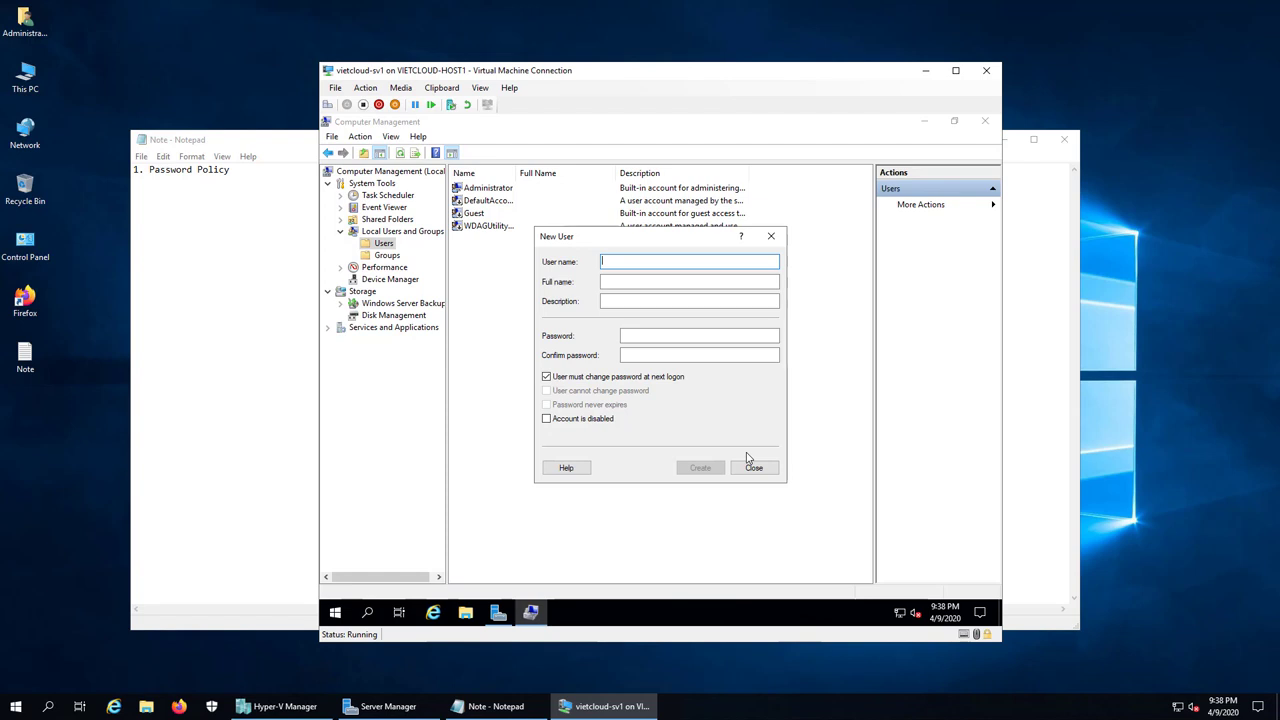
left_click(752, 466)
left_click(985, 121)
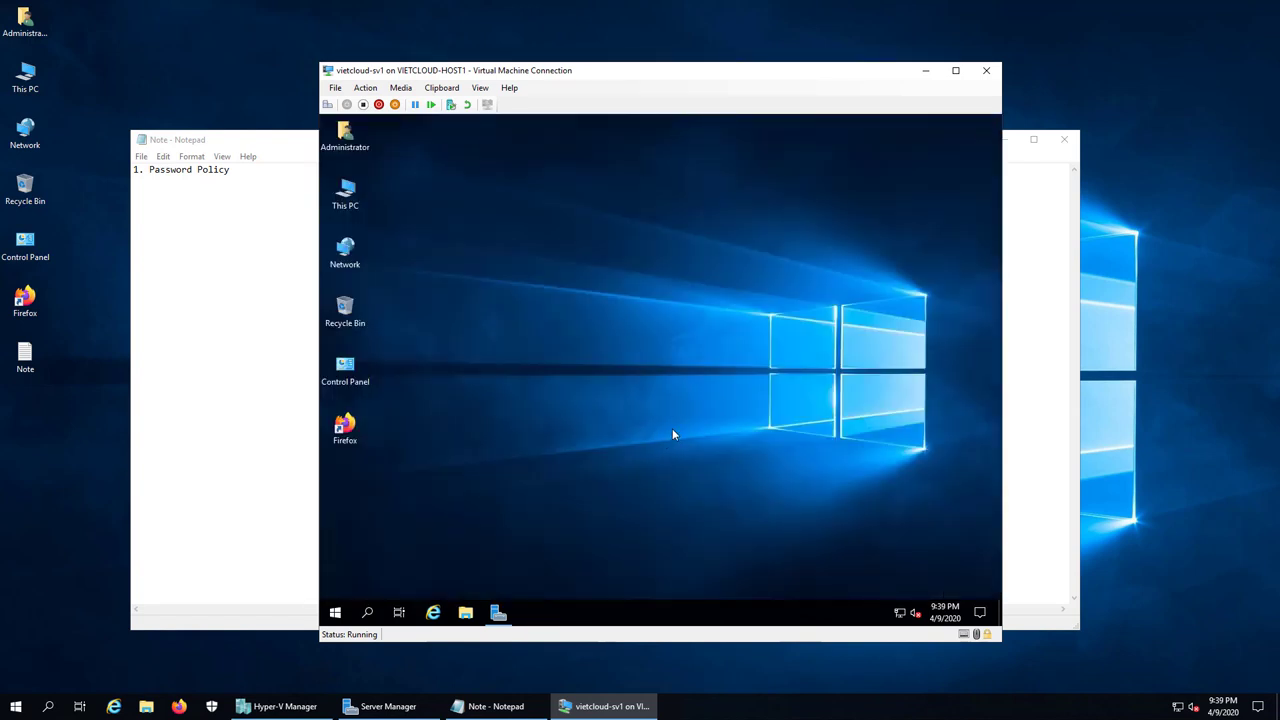
Step: Sign out of the Administrator session from the Start menu
right_click(336, 612)
mouse_move(384, 574)
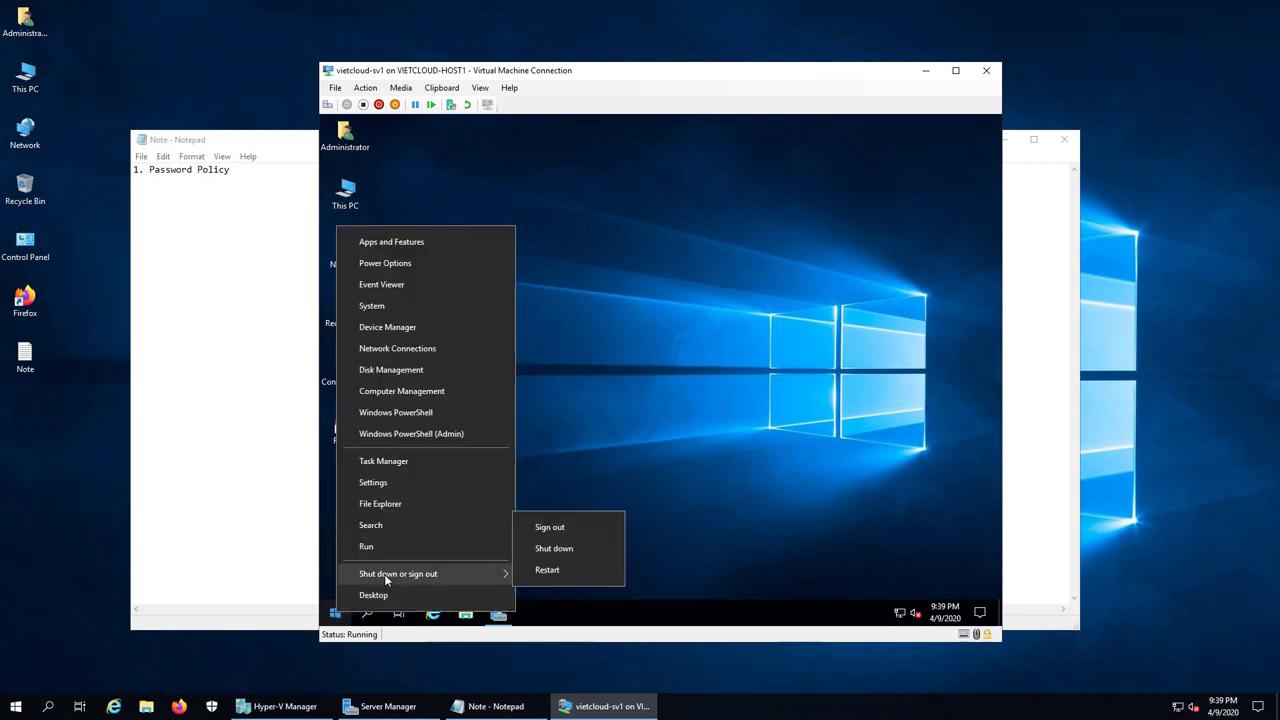
left_click(549, 527)
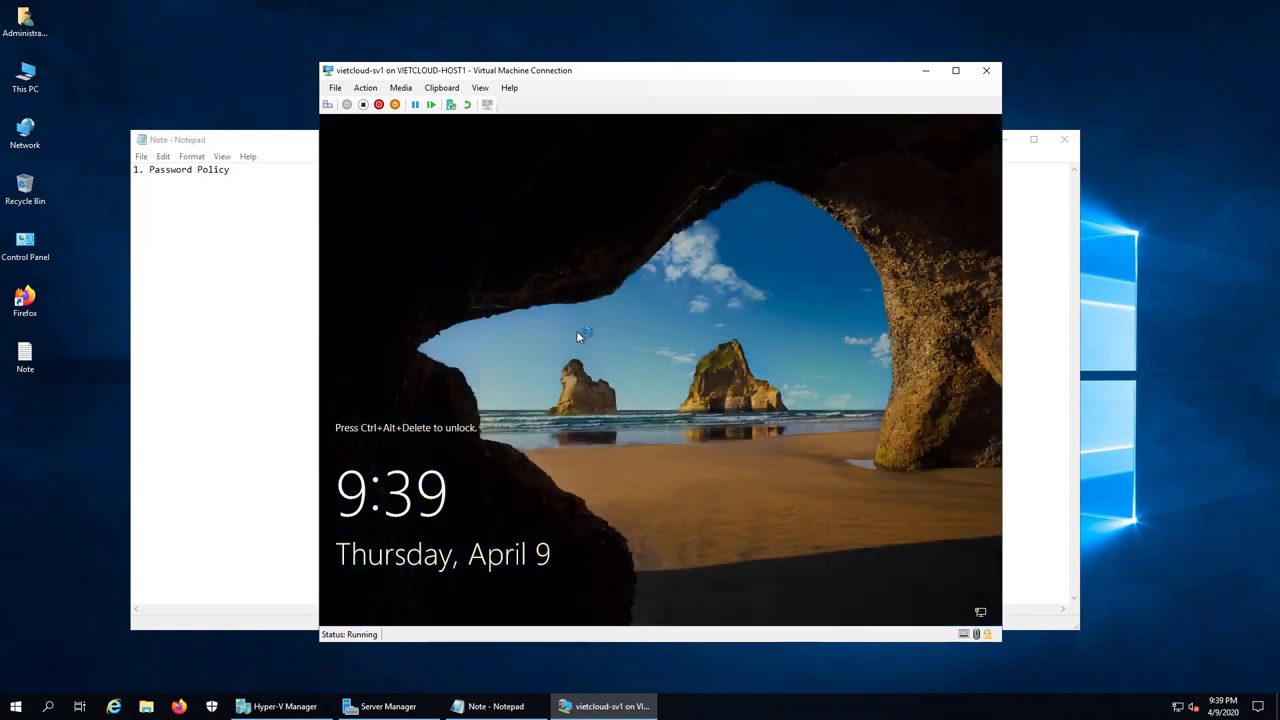
Step: Sign in to the VM as user u1 with its password, then send Ctrl+Alt+Delete
left_click(327, 104)
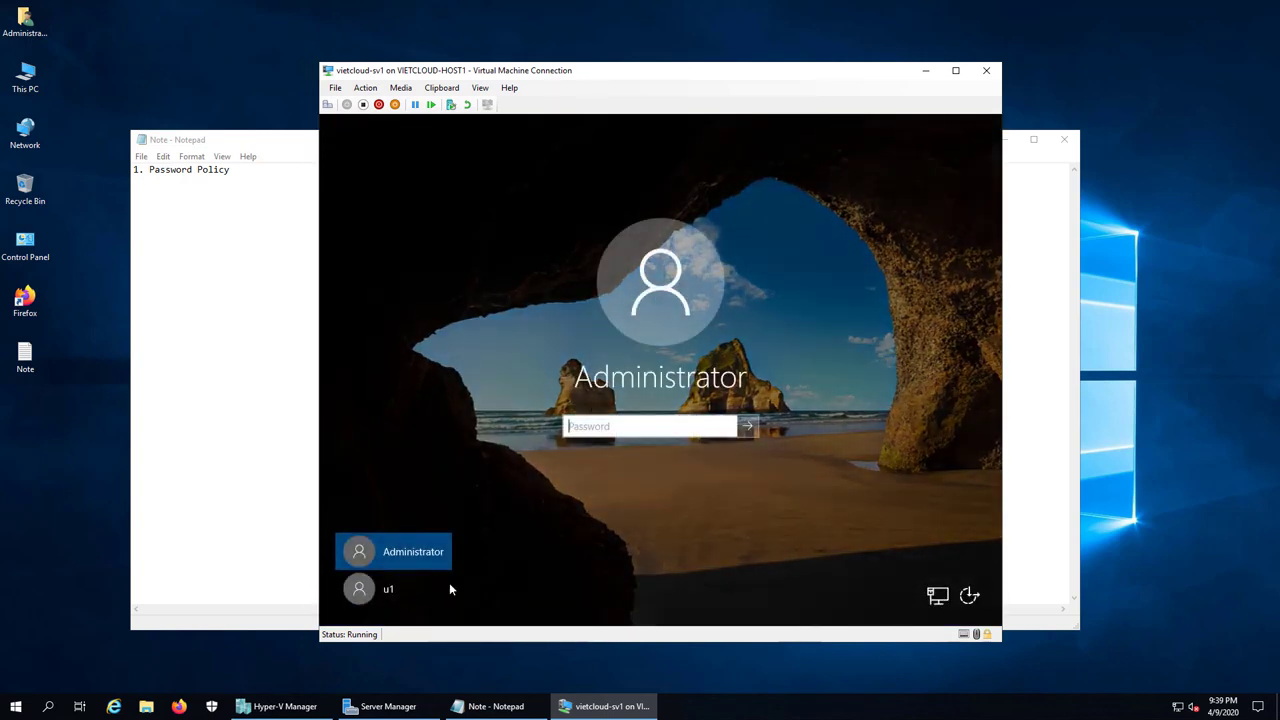
left_click(378, 591)
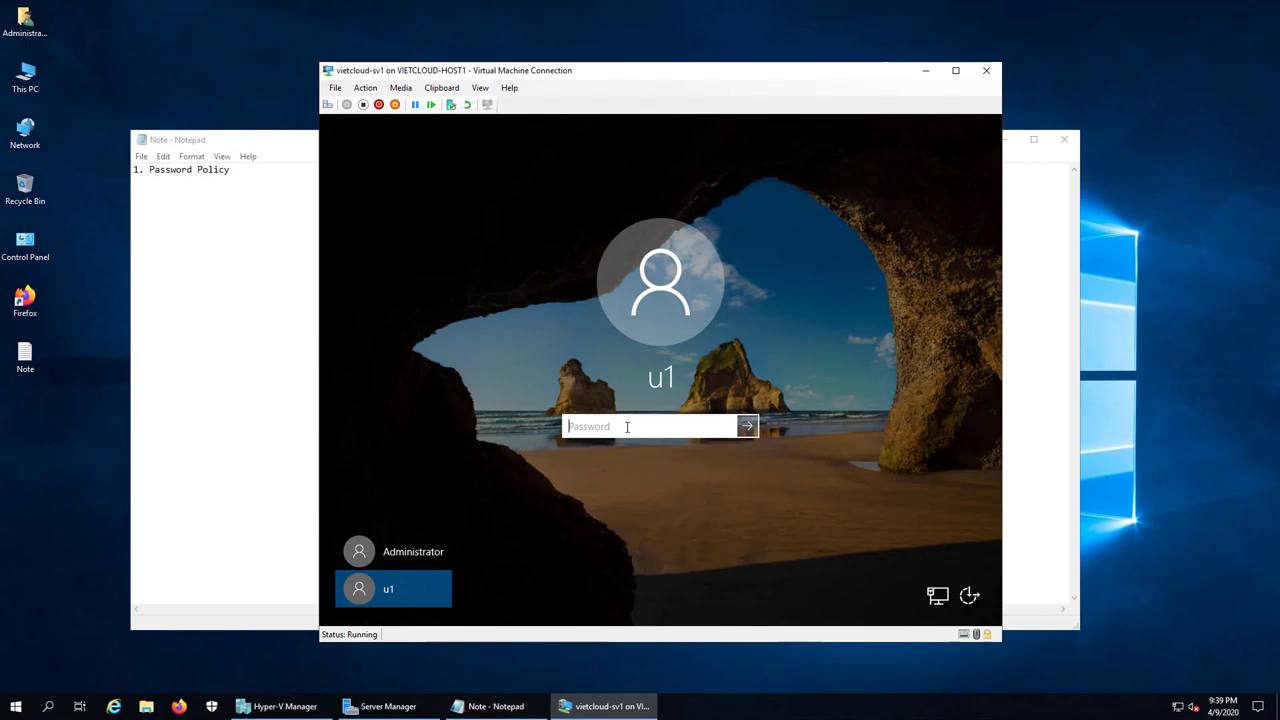
type("123")
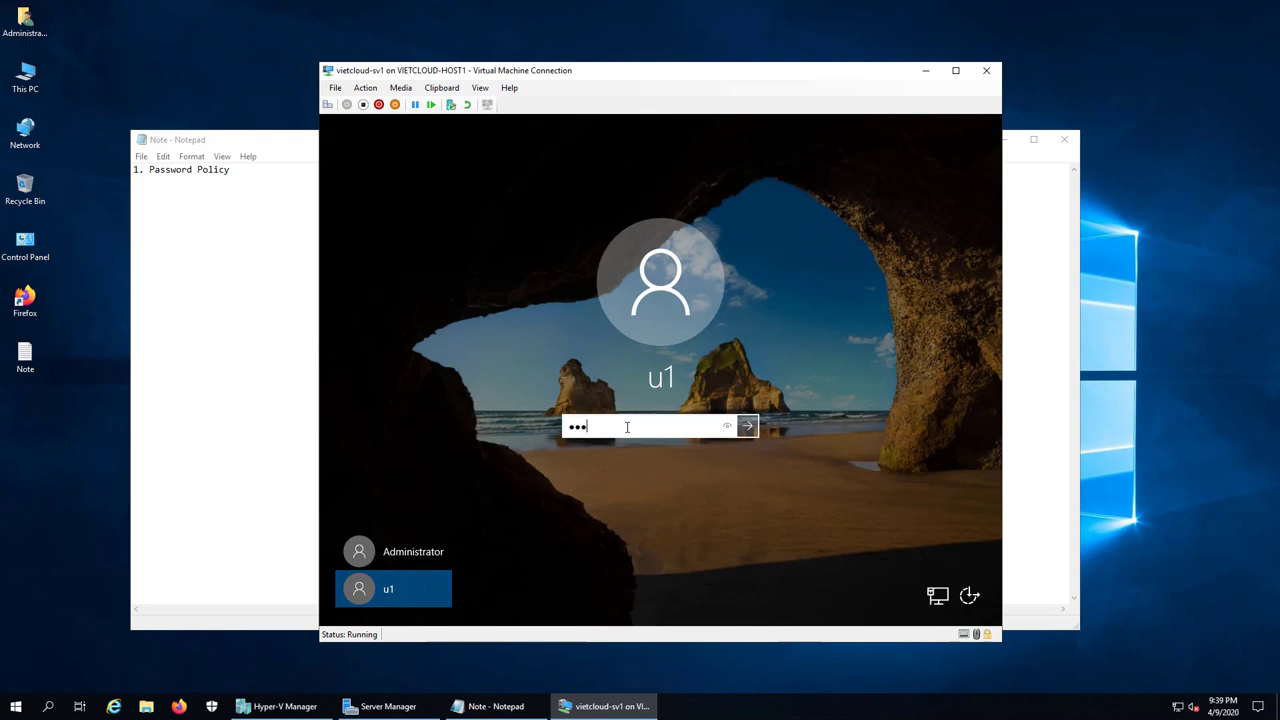
left_click(753, 428)
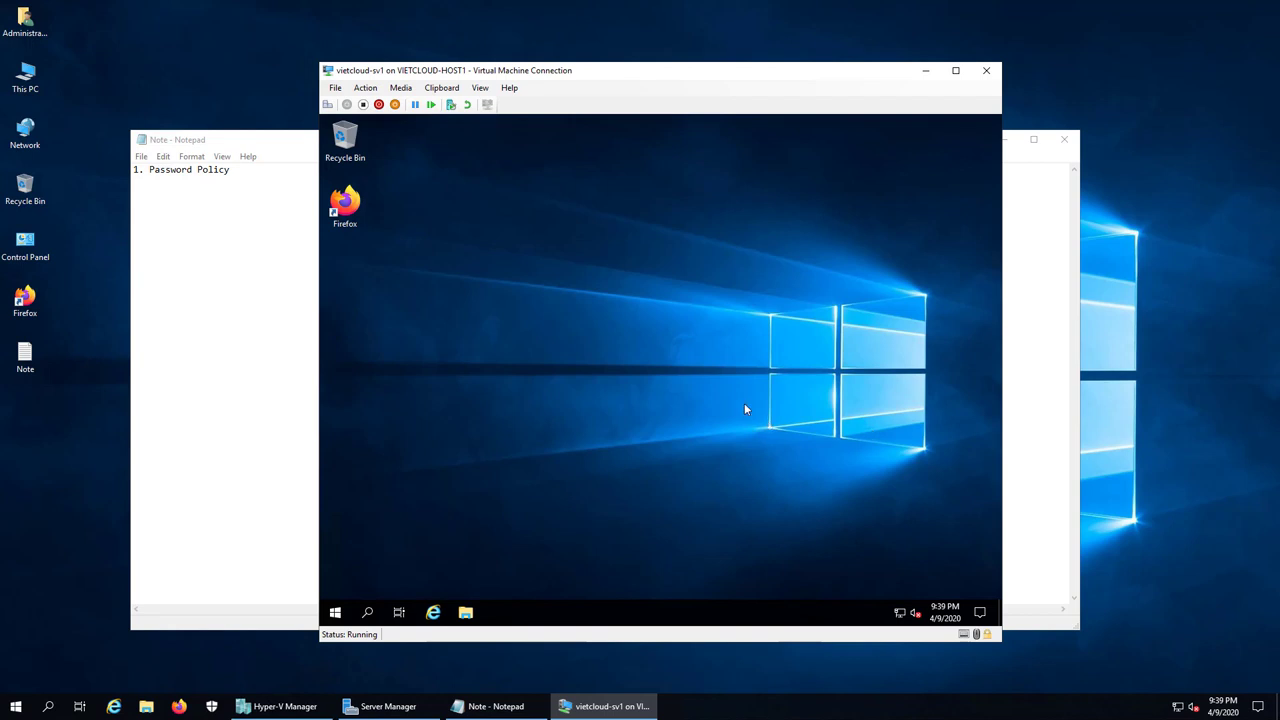
left_click(327, 104)
Step: Try changing u1's password to a three-character one, which fails complexity requirements
left_click(686, 366)
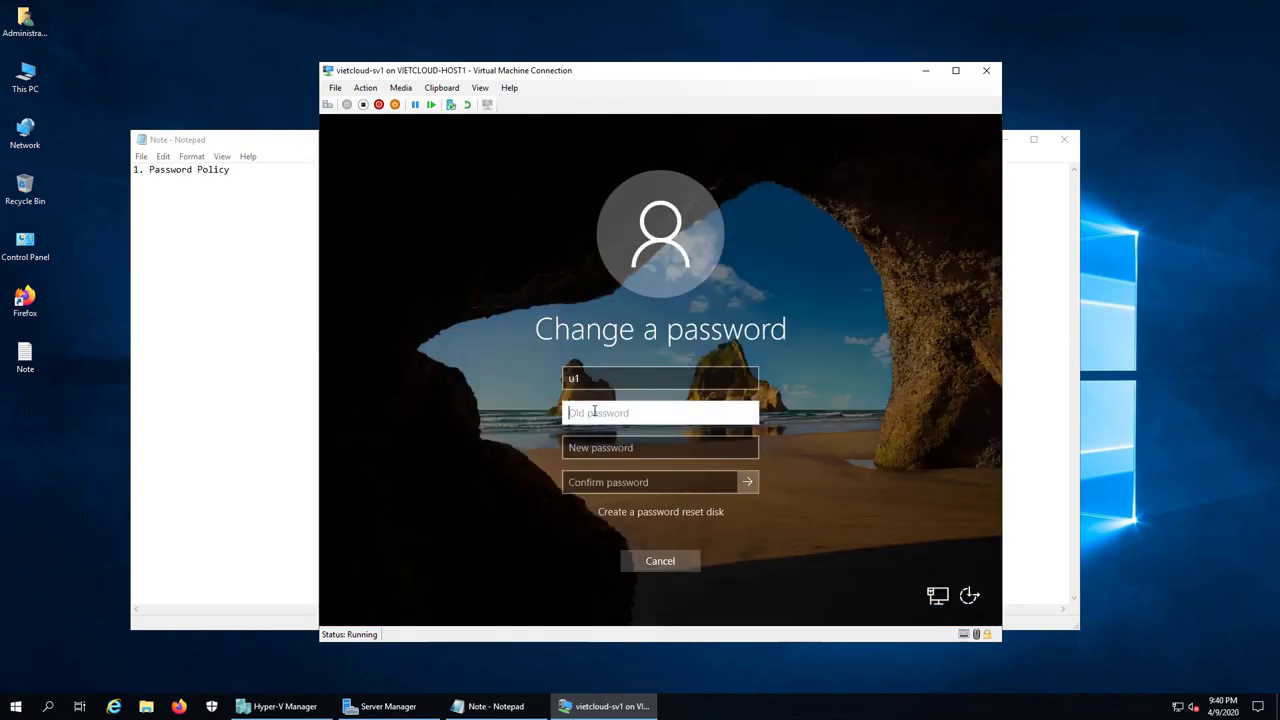
type("123")
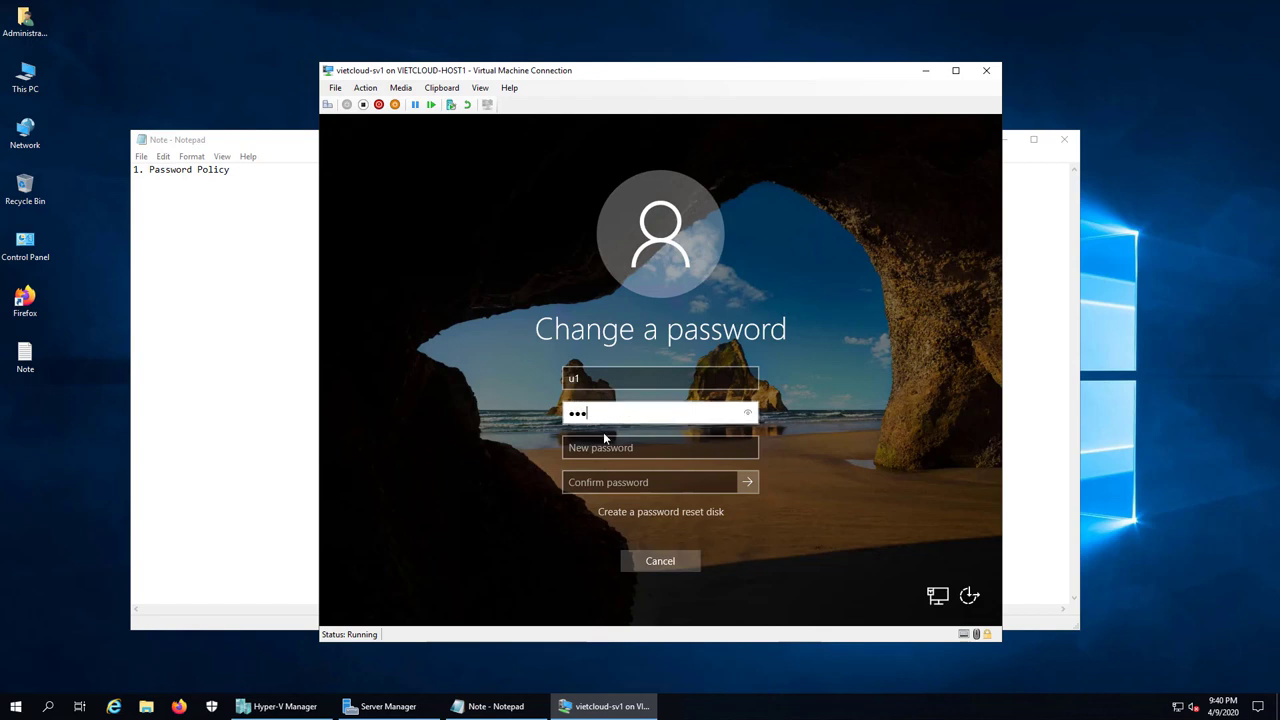
left_click(599, 448)
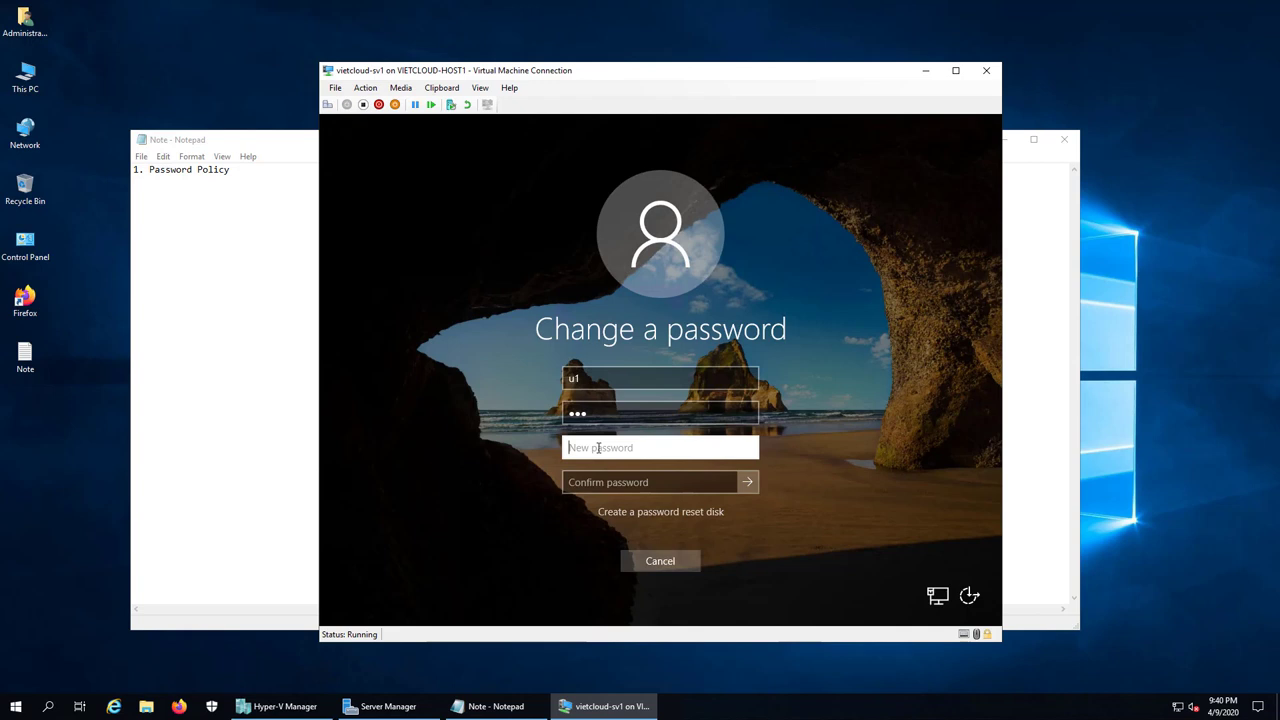
type("123")
left_click(590, 483)
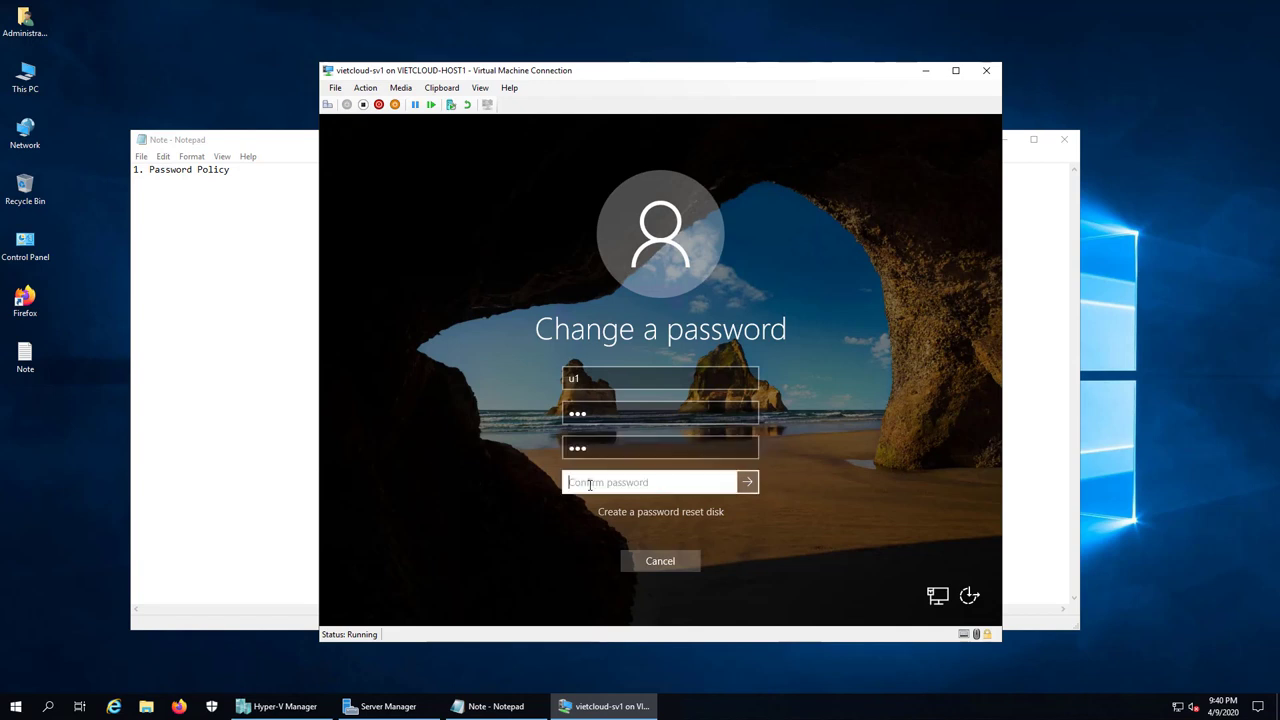
type("123")
key("Return")
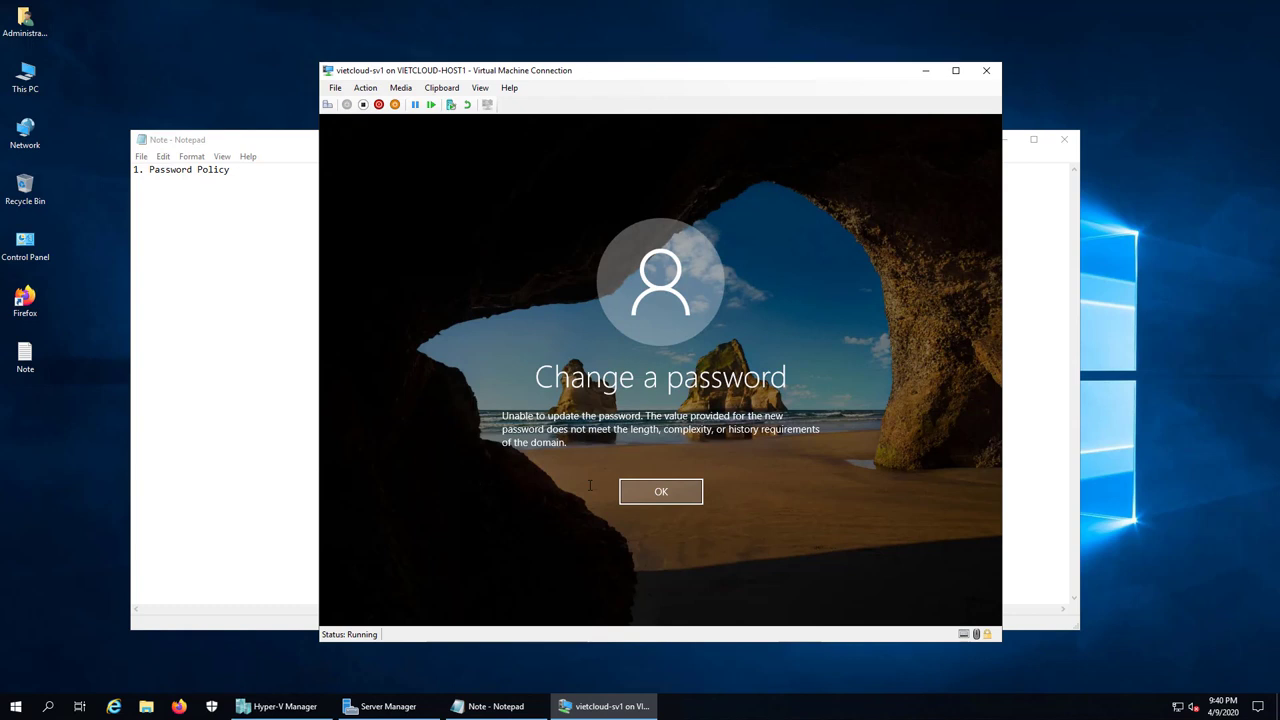
Step: Retry the password change with a four-character new password and acknowledge the success message
left_click(629, 494)
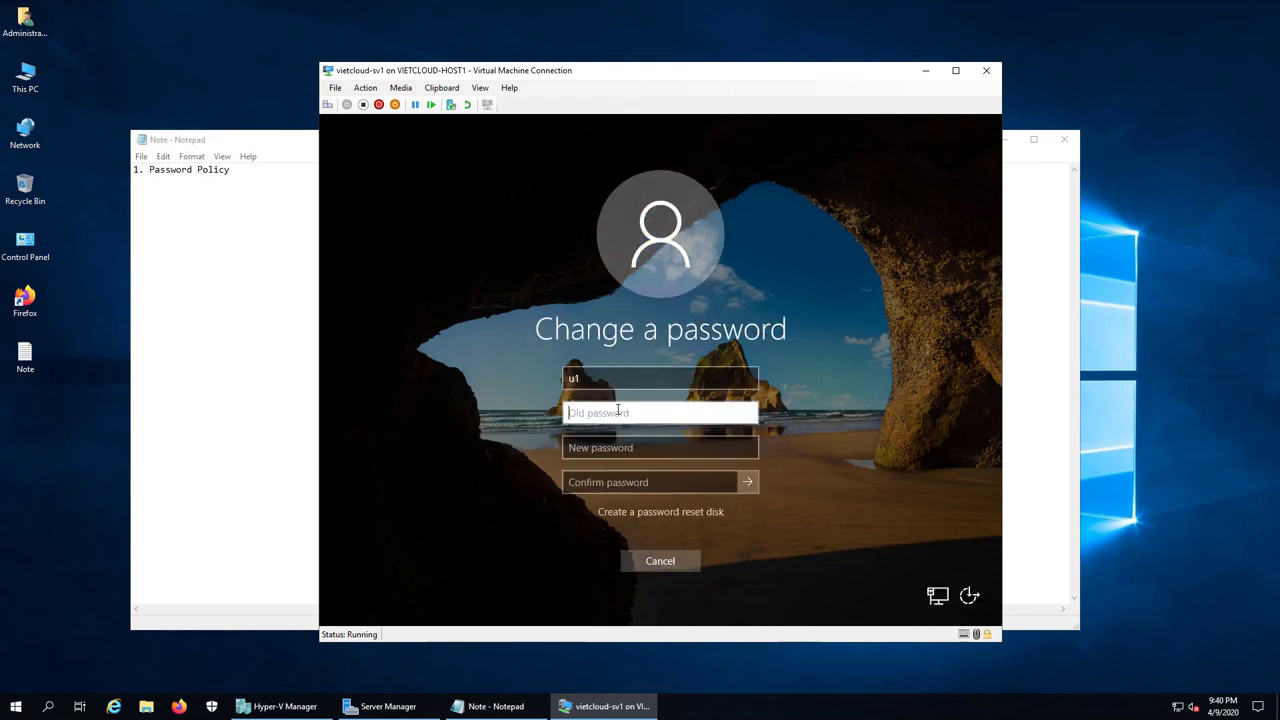
type("123")
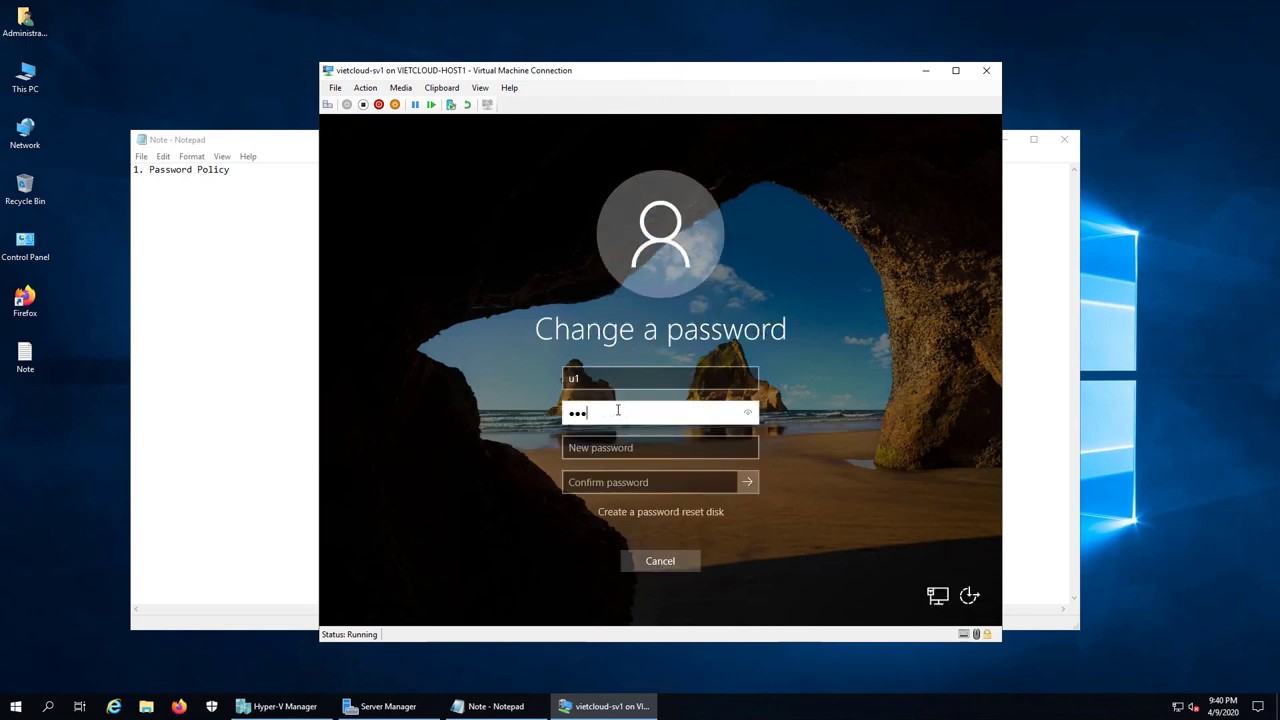
left_click(602, 447)
type("123")
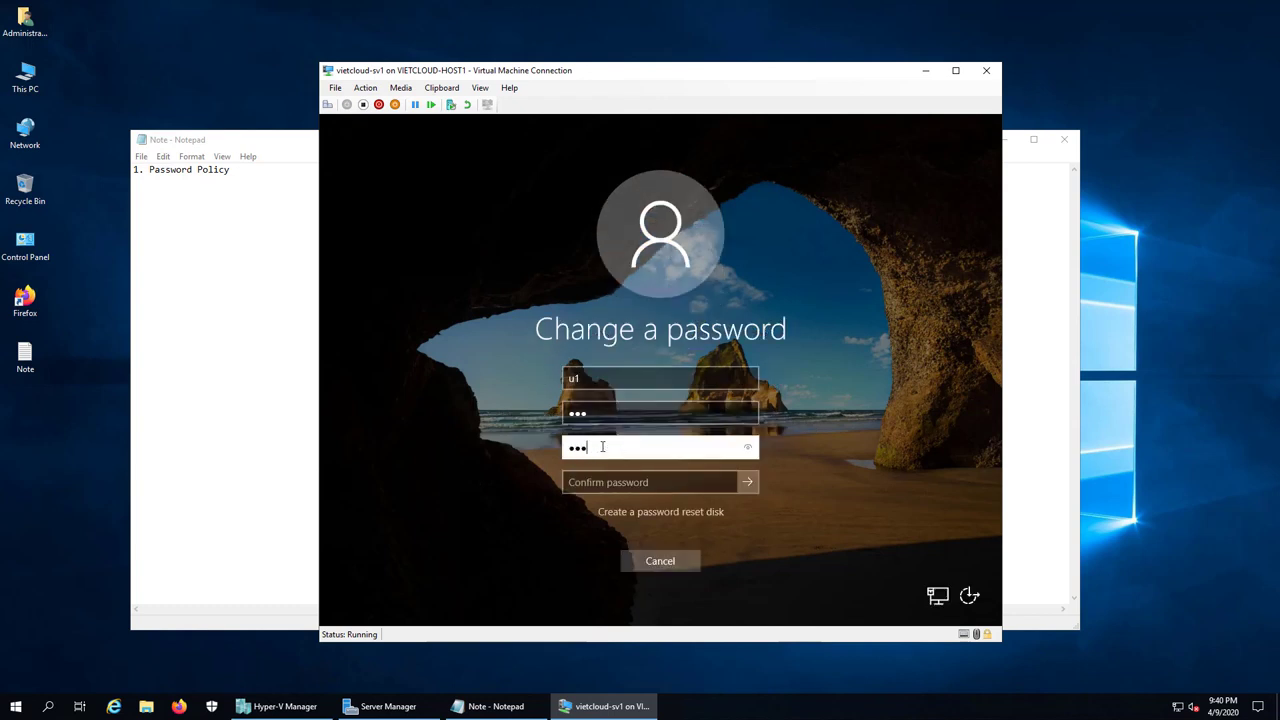
type("4")
left_click(594, 482)
type("1")
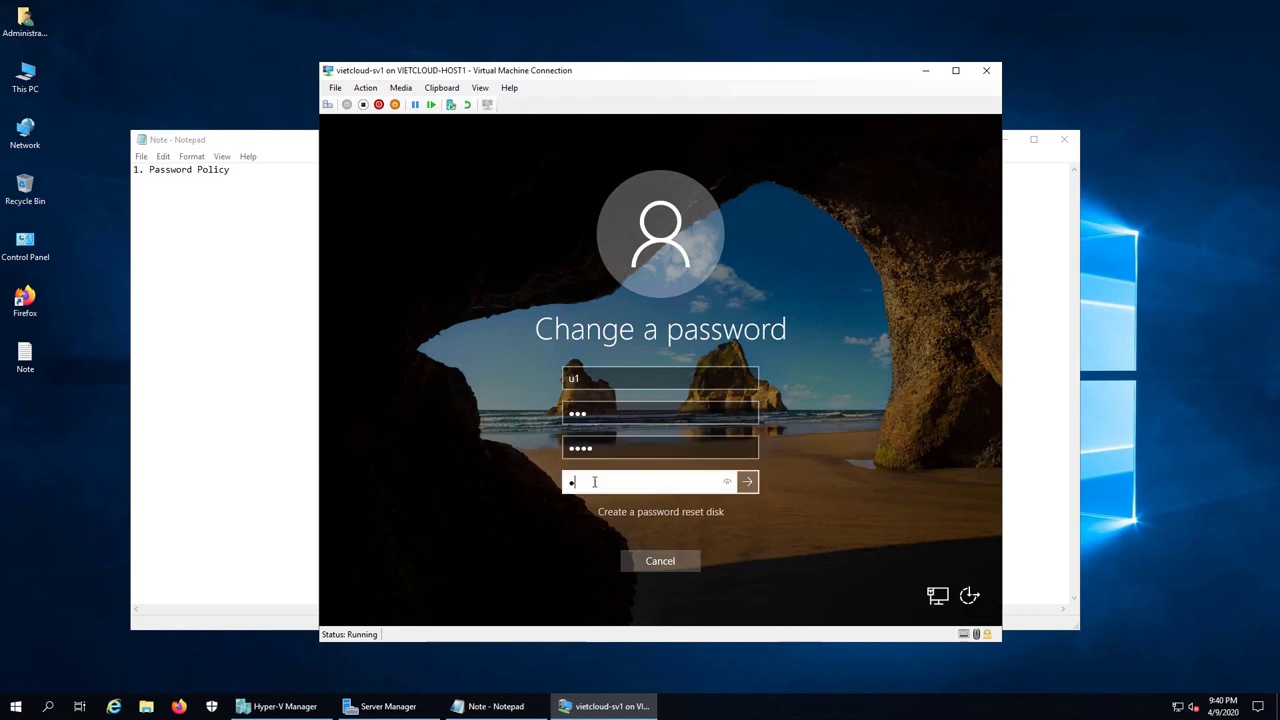
type("234")
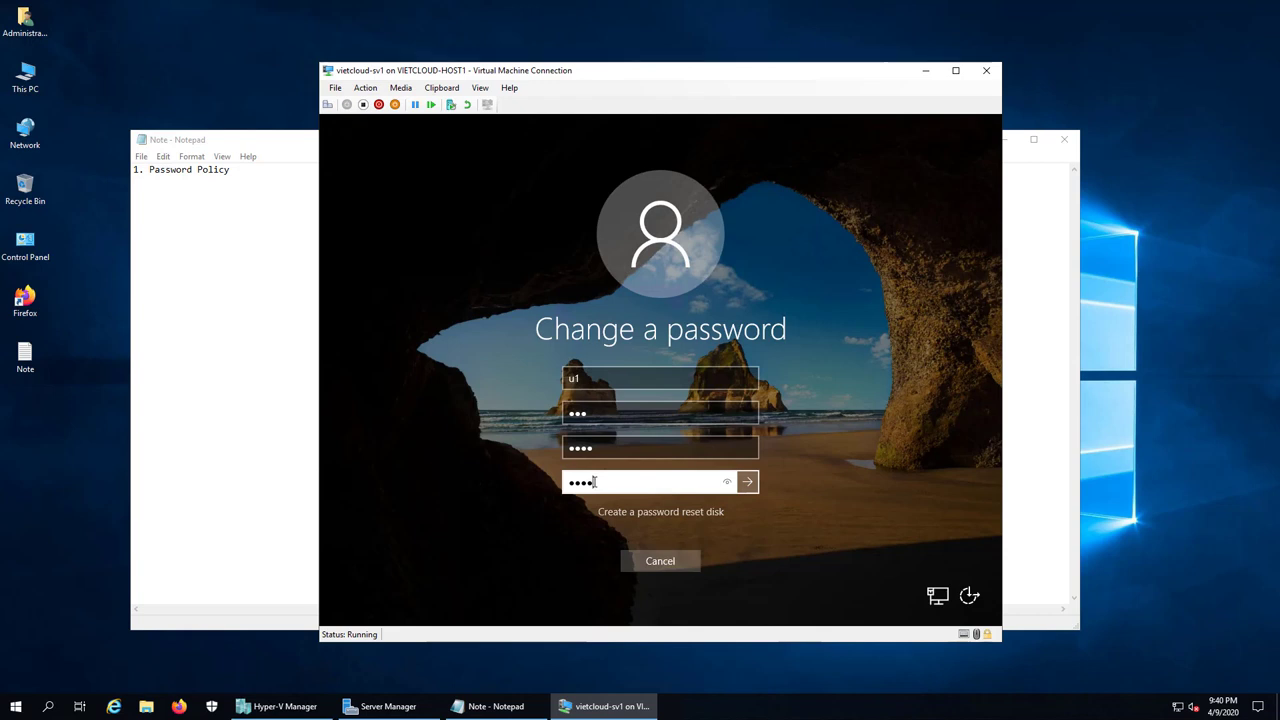
left_click(600, 413)
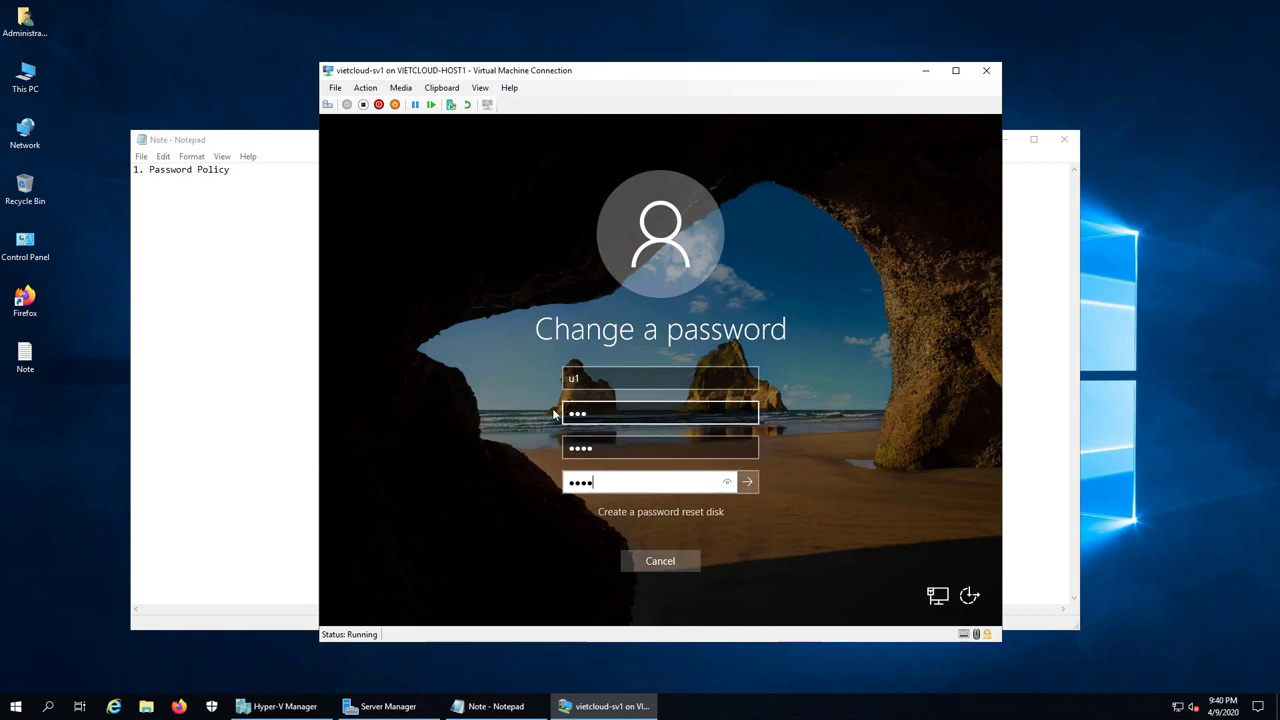
key("Tab")
key("Tab")
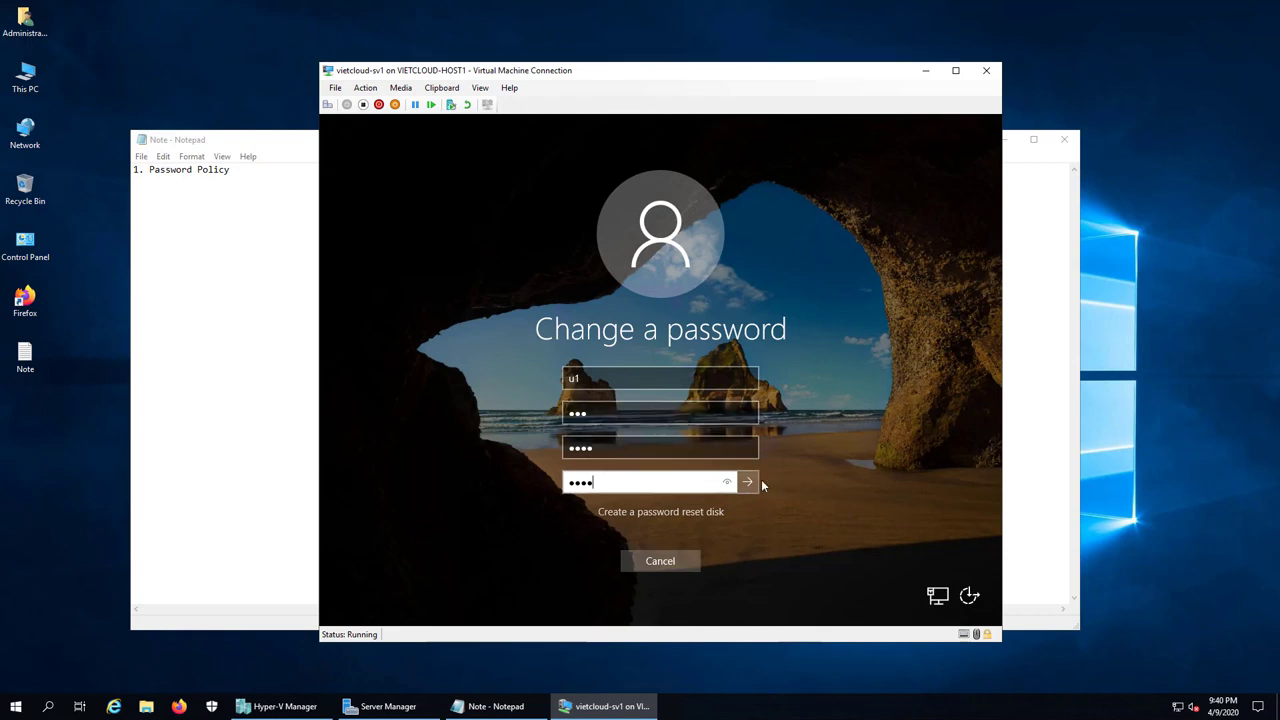
left_click(758, 482)
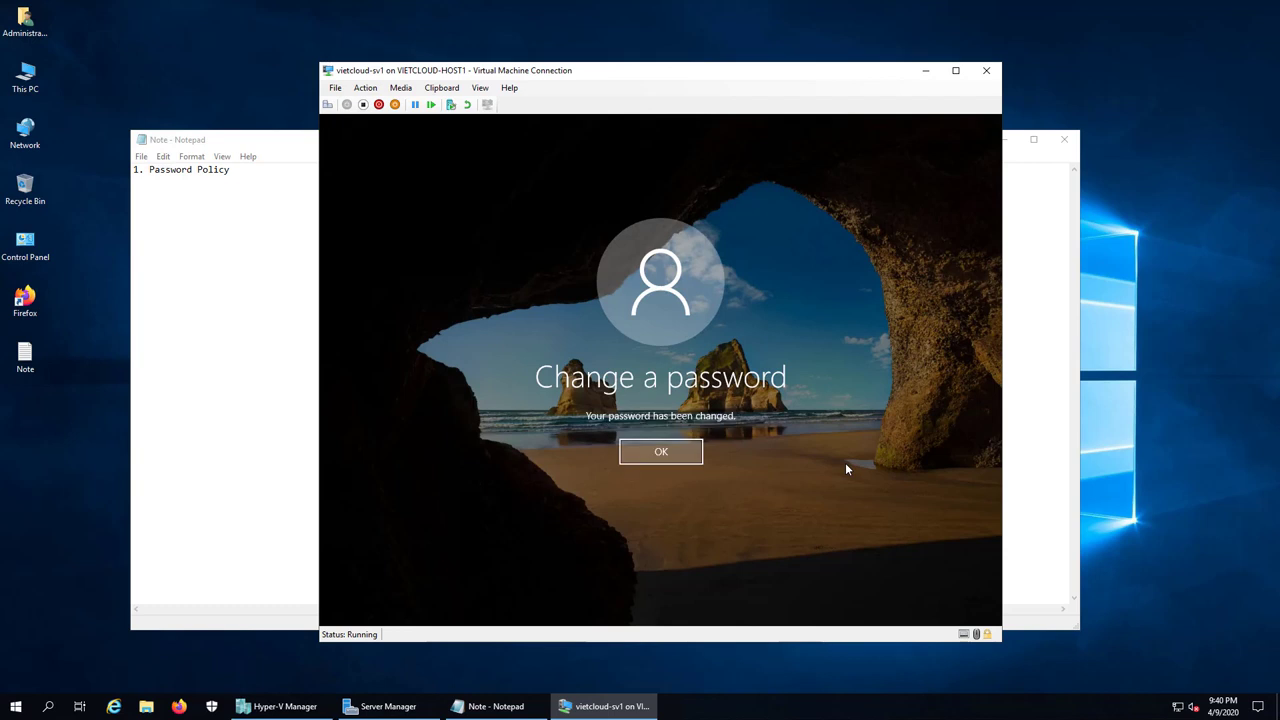
left_click(656, 453)
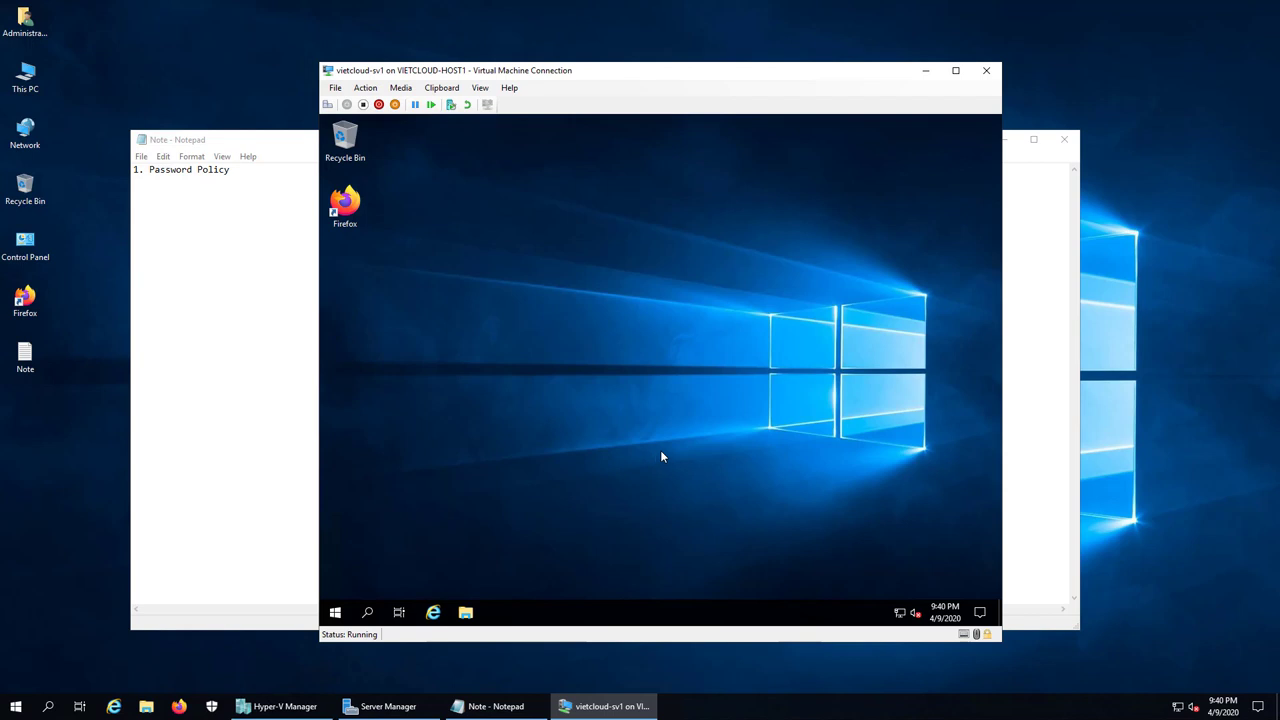
Step: Add '2. Account Logout Policy' on a new line in the Notepad notes, then return to the VM
left_click(272, 285)
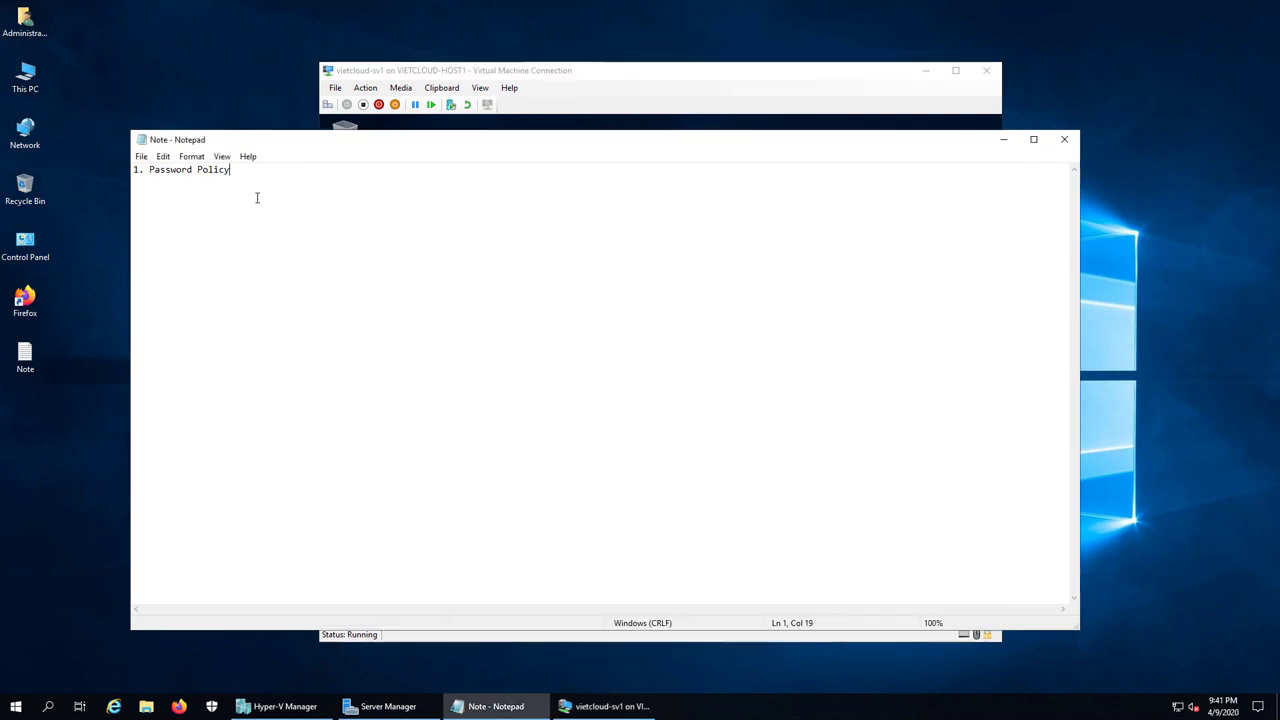
key("Return")
key("Return")
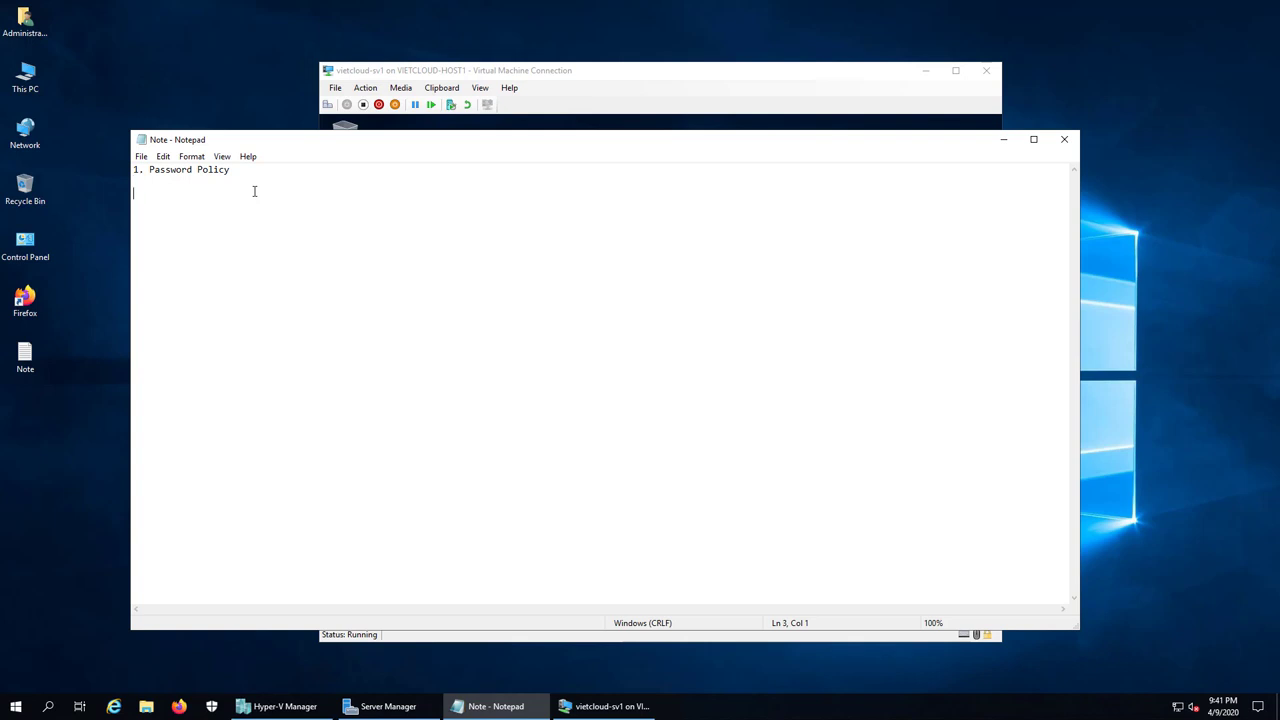
type("2.")
type("Account Logout Policy")
key("Return")
key("Return")
left_click(789, 90)
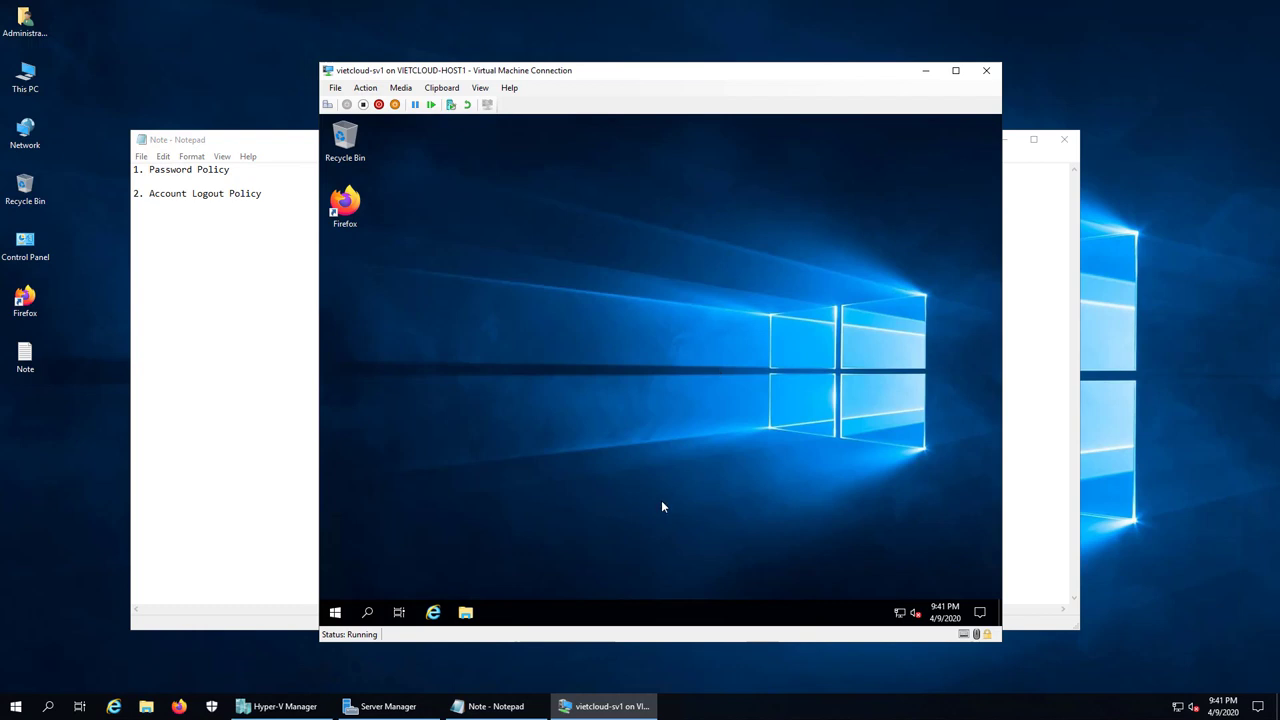
Step: Sign out of the standard user's session from the Start menu
right_click(335, 612)
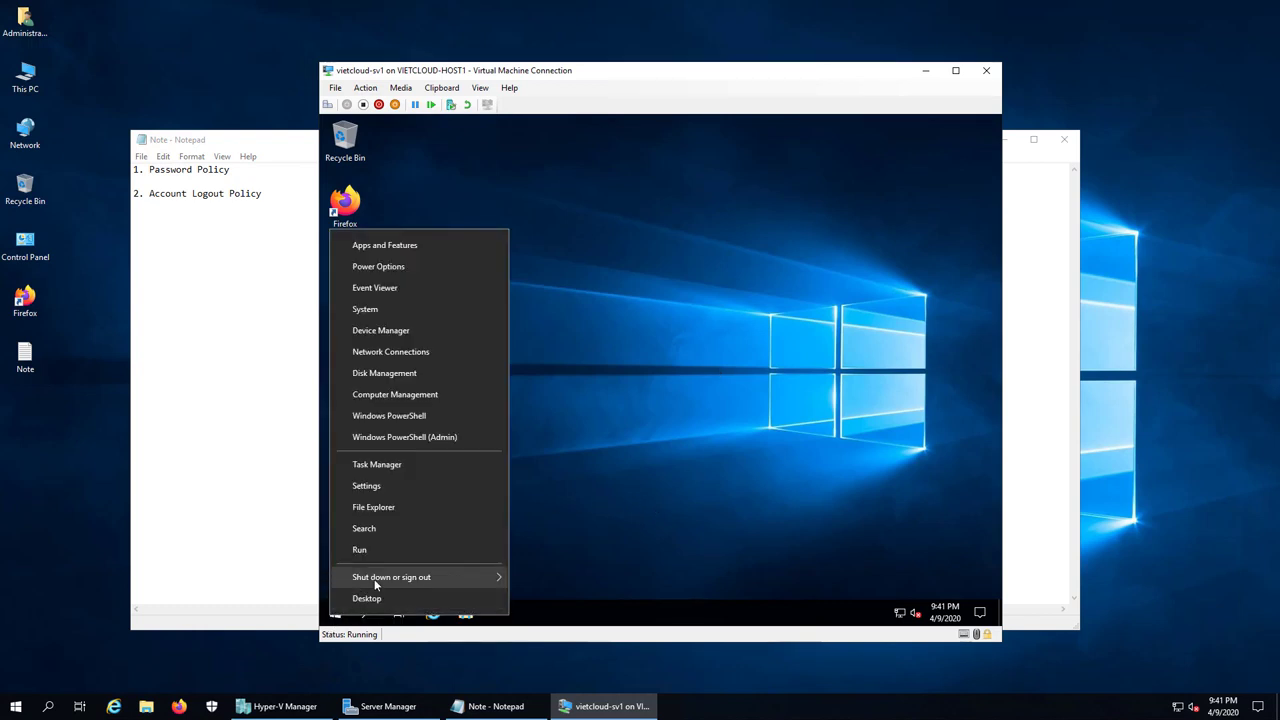
mouse_move(375, 581)
left_click(548, 580)
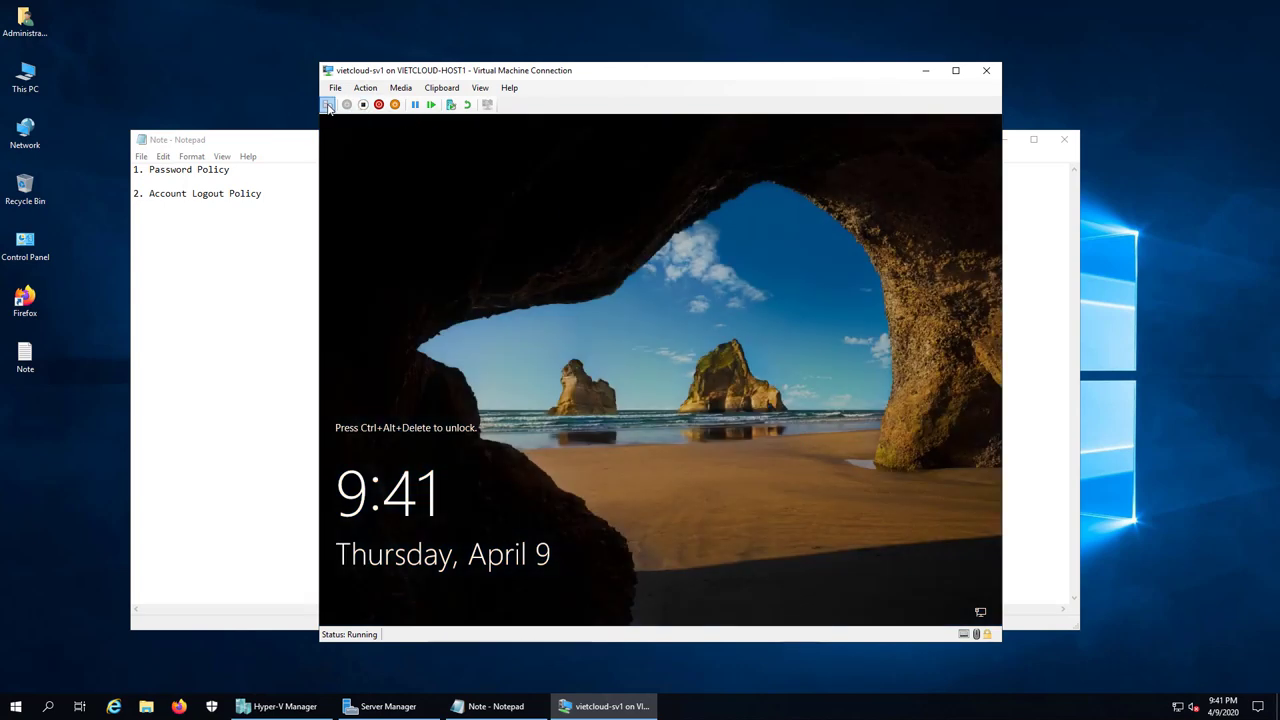
Step: Sign back in to the VM as Administrator with the account password
left_click(327, 104)
left_click(400, 594)
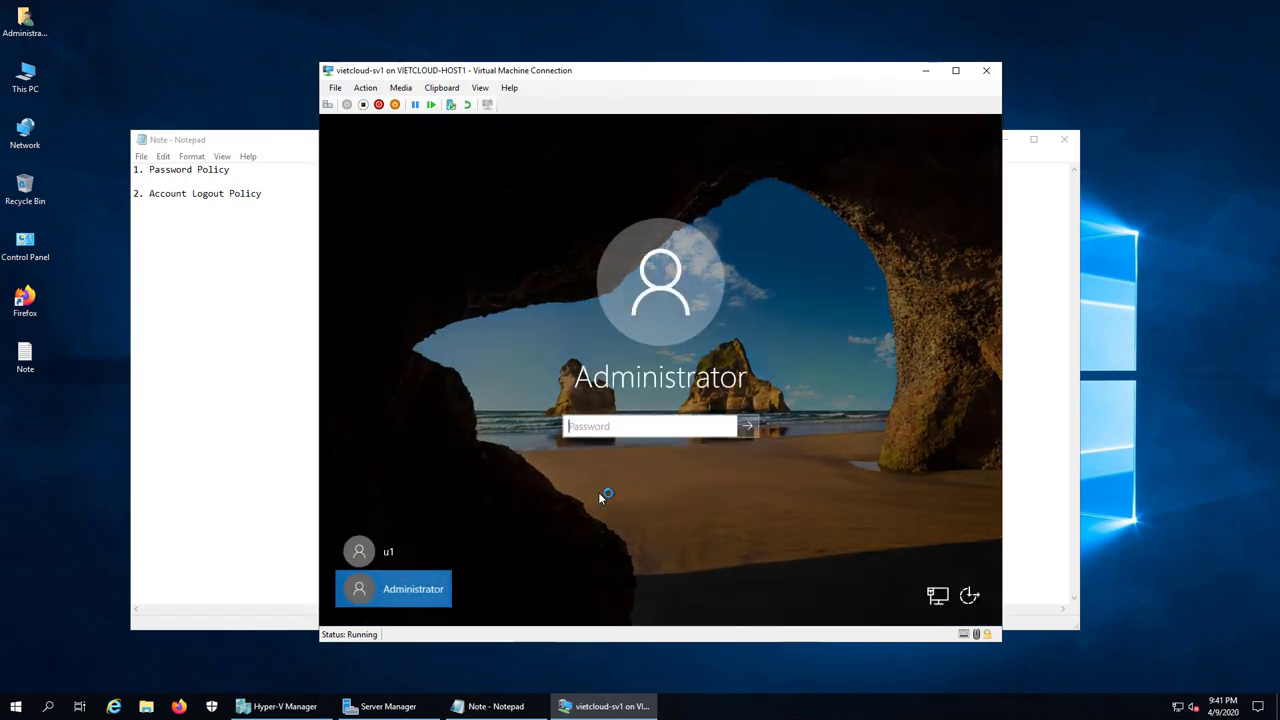
type("*****")
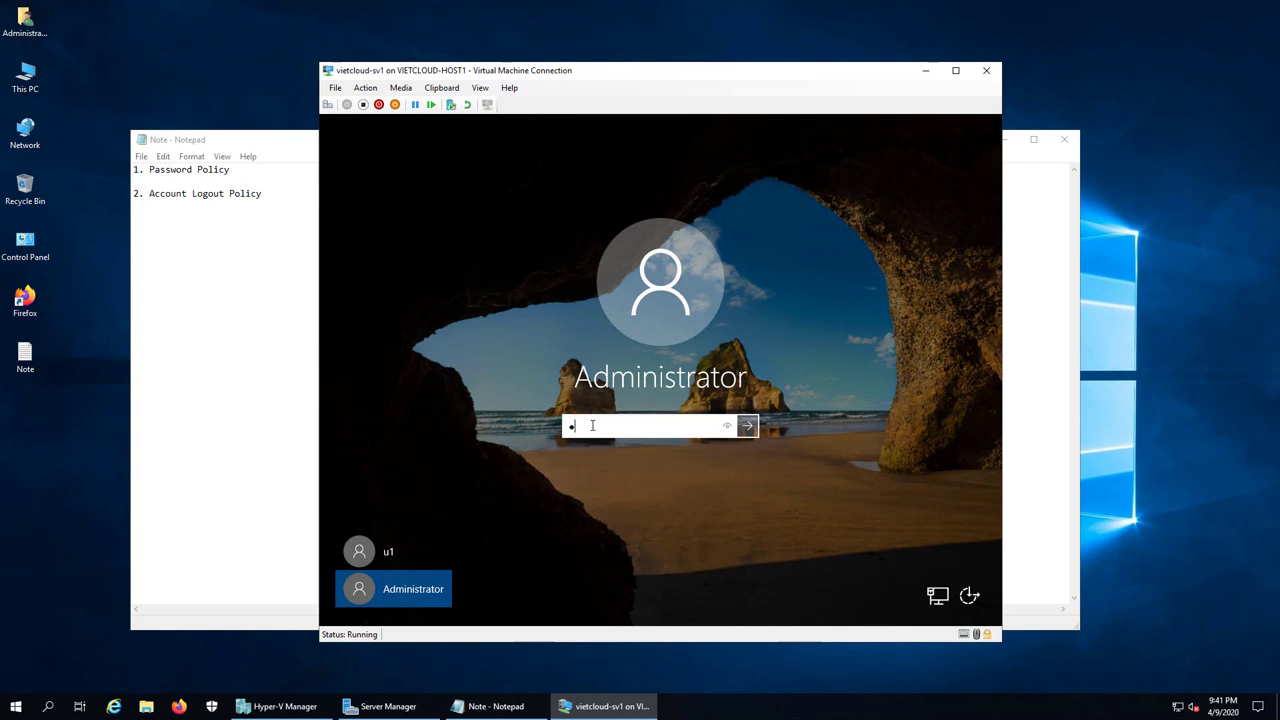
type("*******")
key("Return")
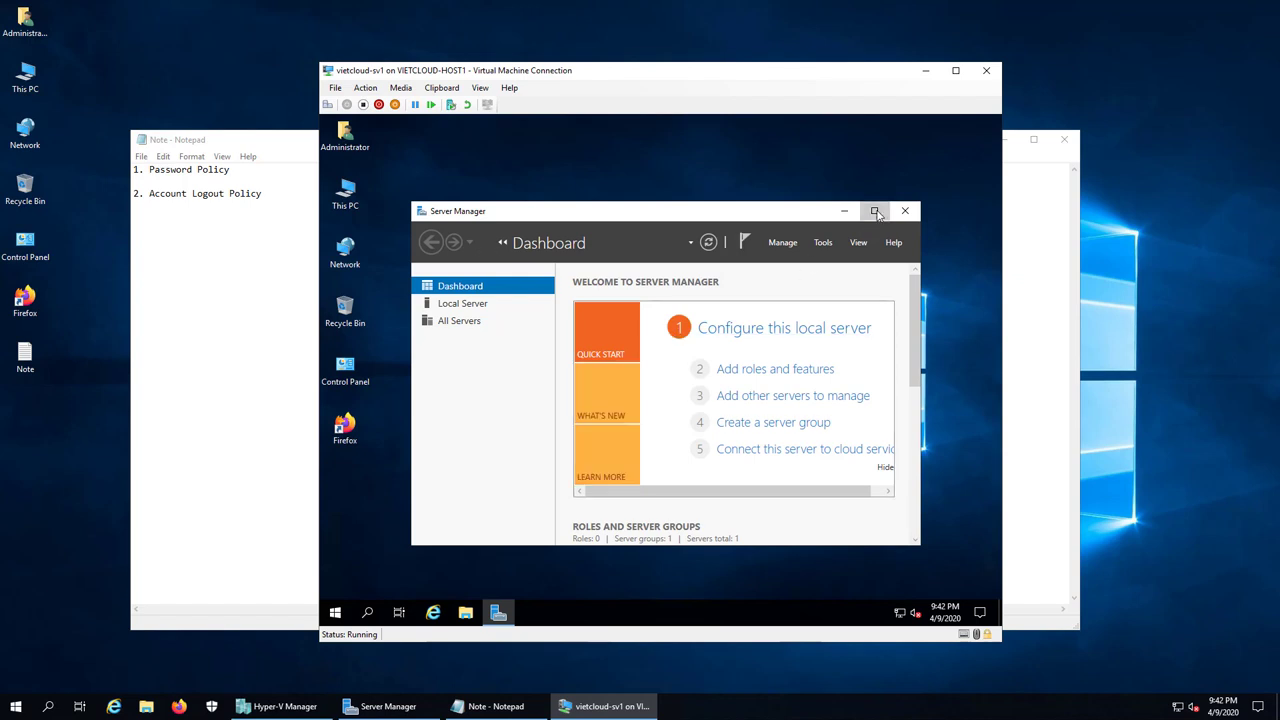
Step: Open Local Security Policy from Server Manager Tools and select Account lockout threshold under Account Lockout Policy
left_click(874, 210)
left_click(910, 152)
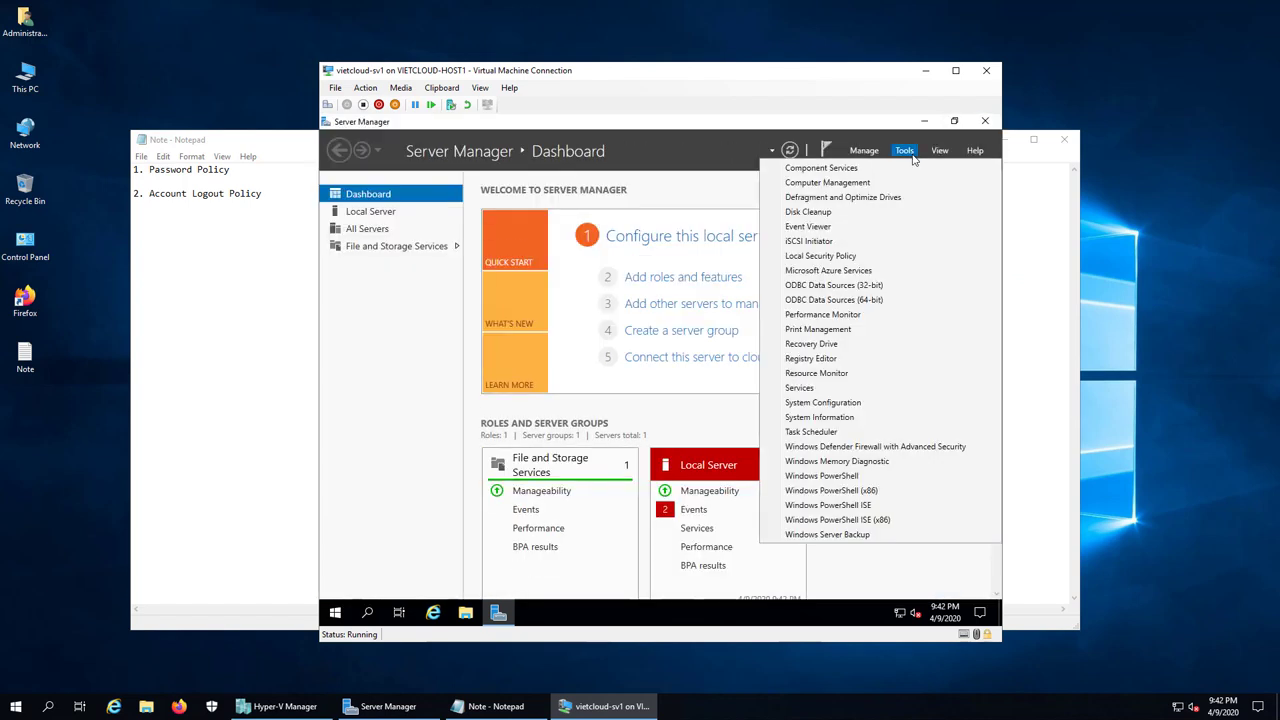
left_click(846, 257)
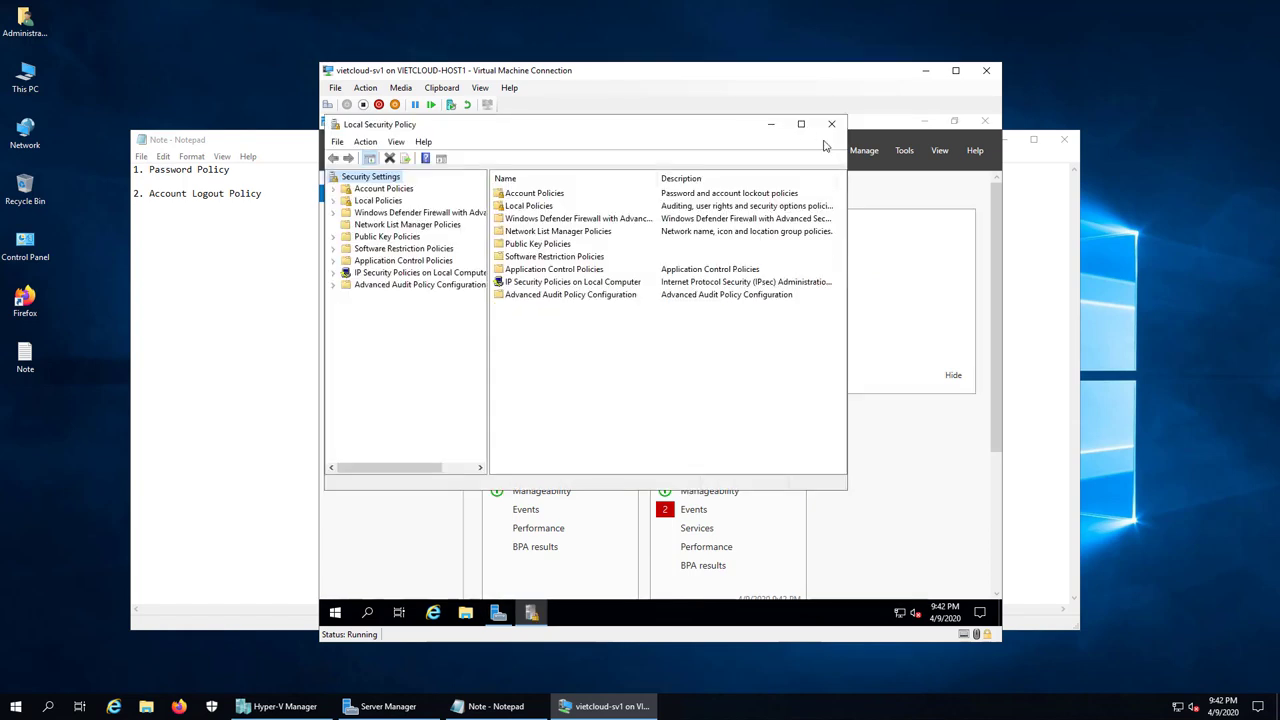
left_click(801, 125)
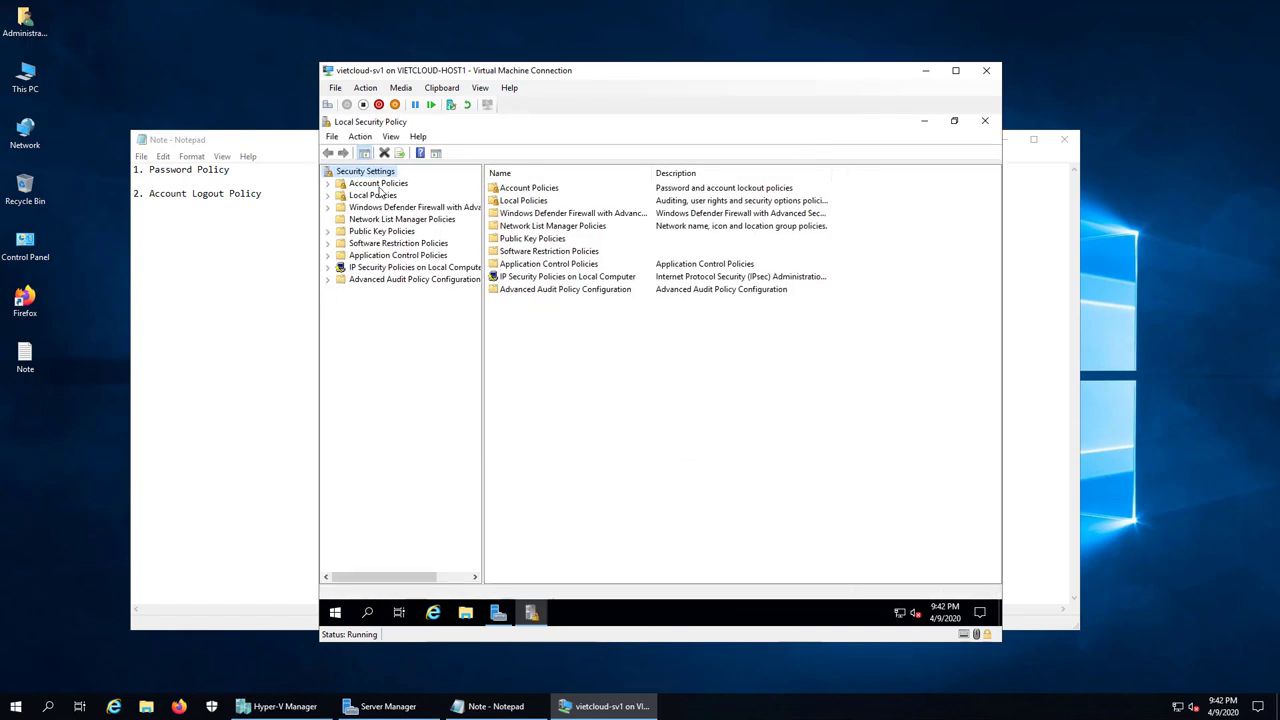
double_click(379, 185)
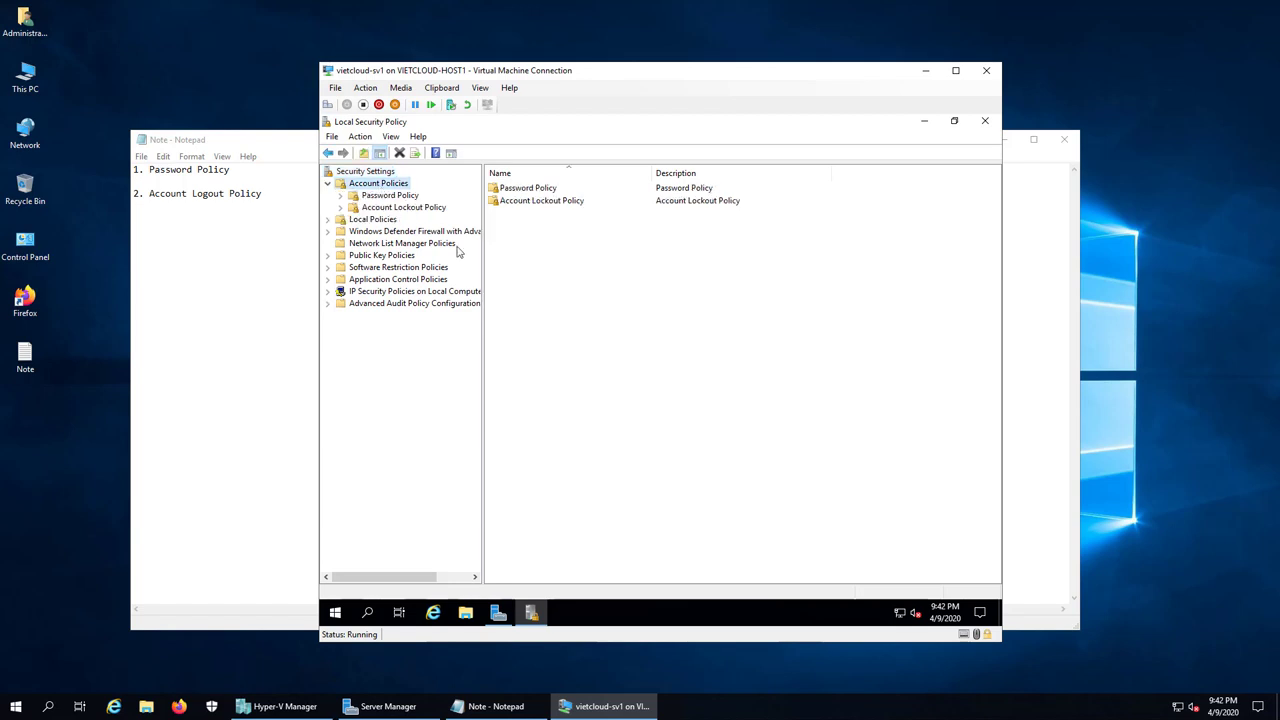
left_click(399, 197)
left_click(402, 209)
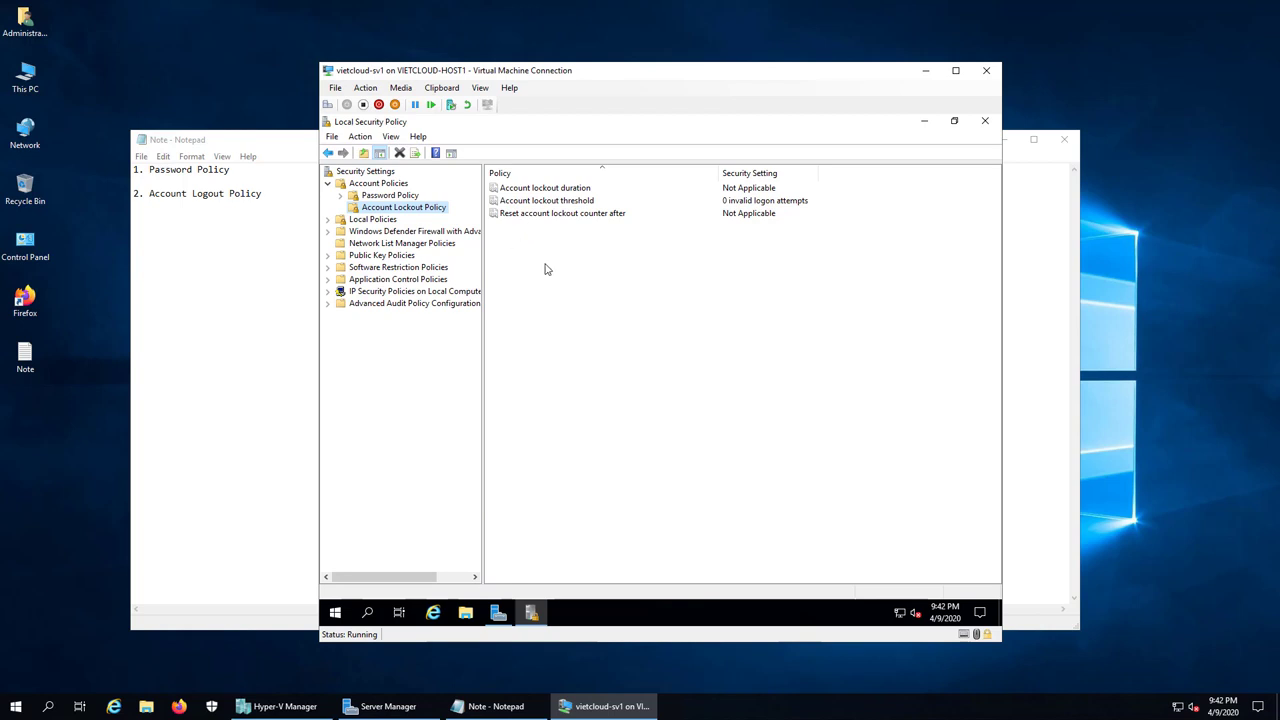
left_click(565, 202)
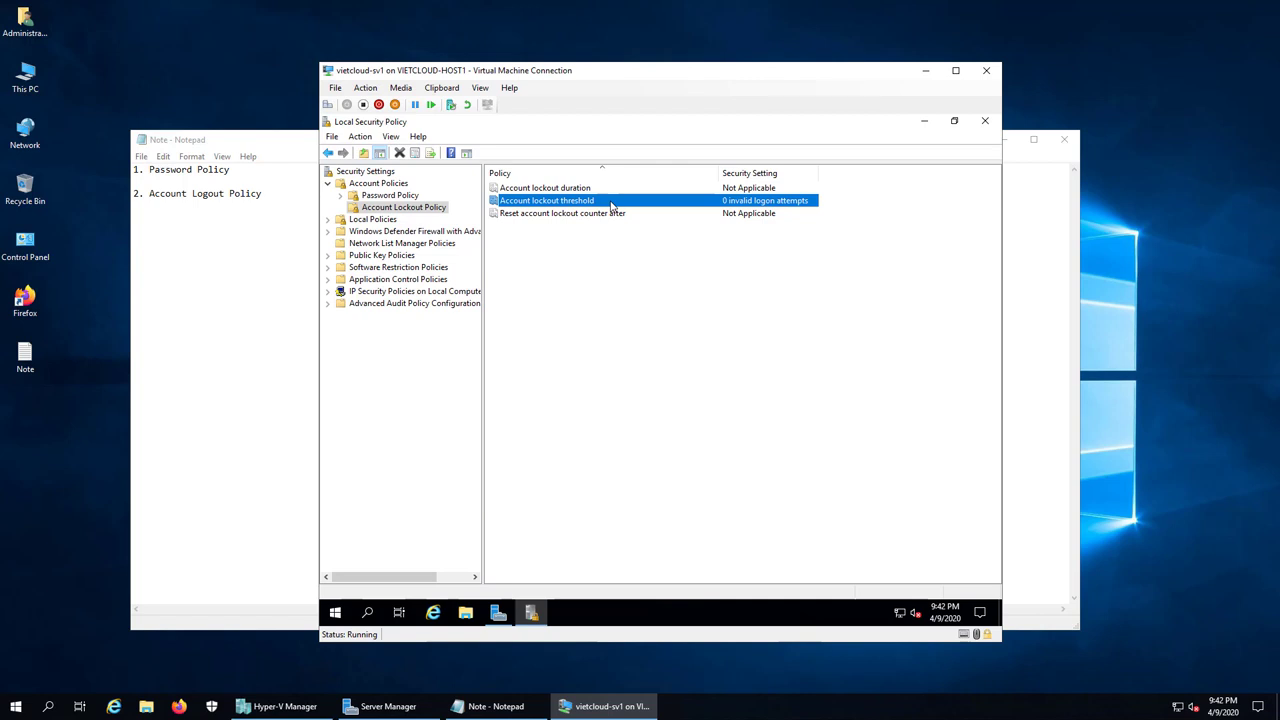
Step: Set Account lockout threshold to 3 invalid attempts, accept the suggested 30-minute values, and close the console
right_click(611, 204)
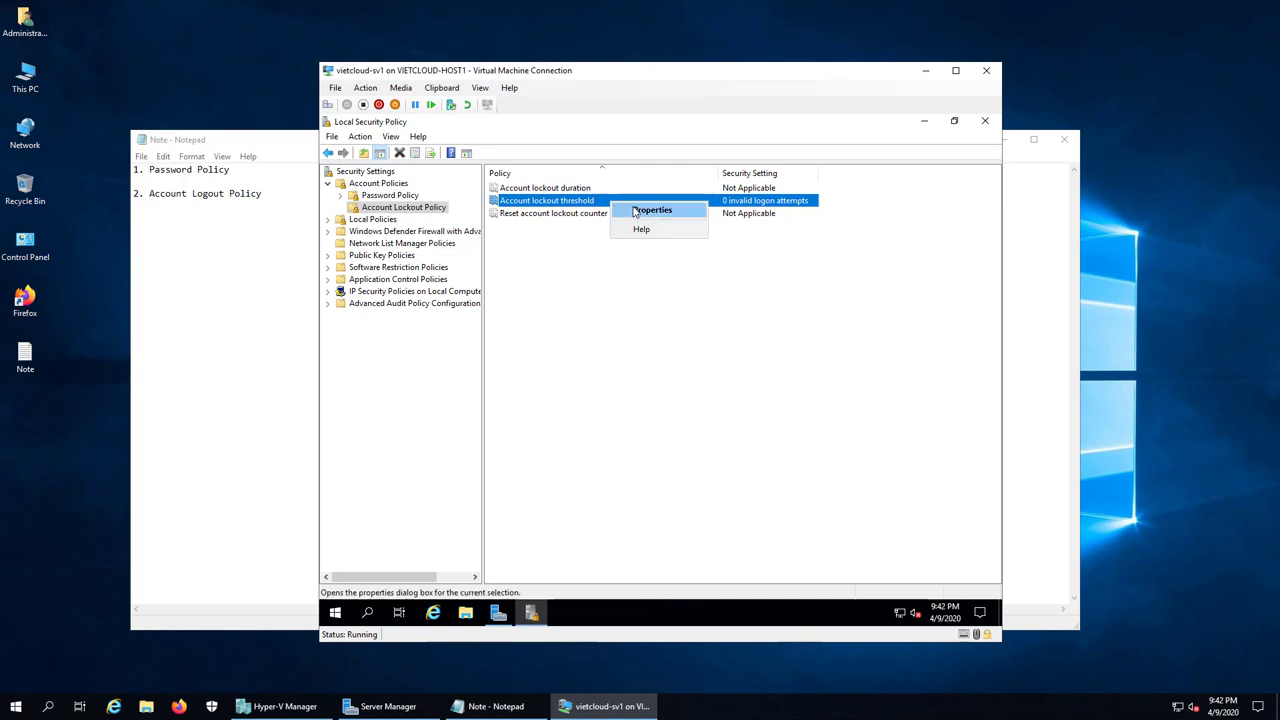
left_click(651, 210)
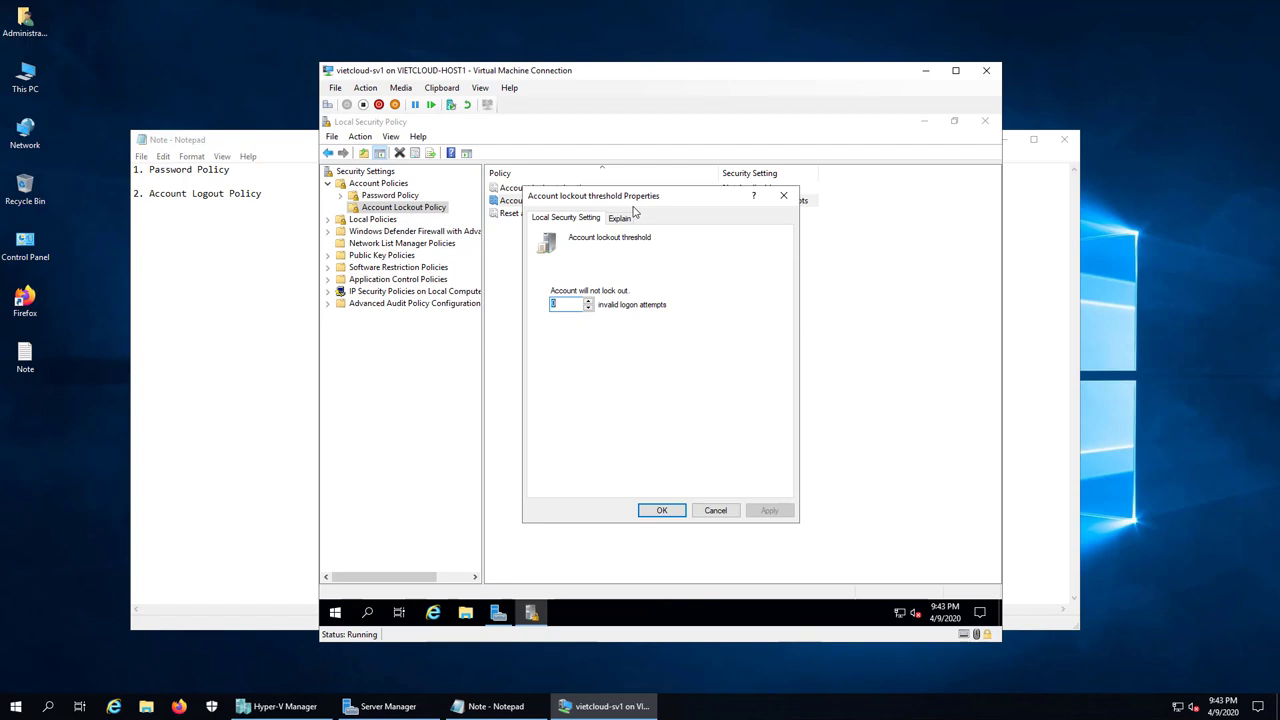
type("3")
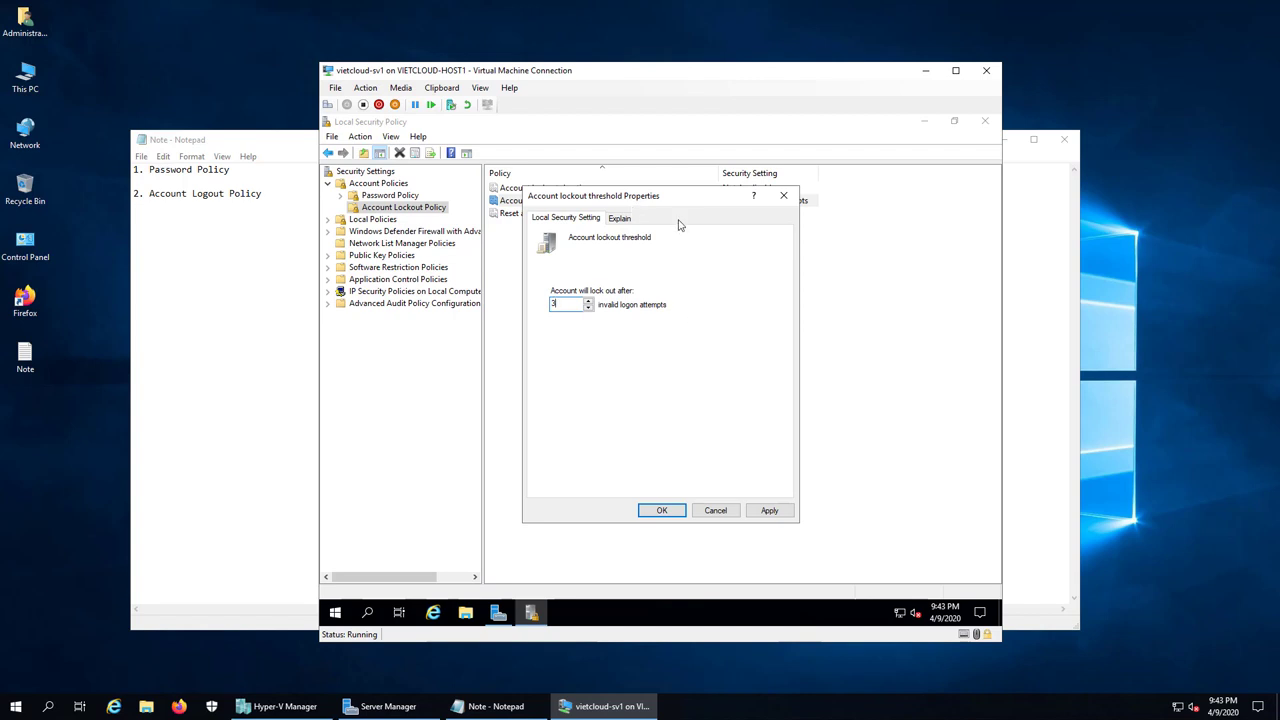
left_click_drag(673, 196, 708, 242)
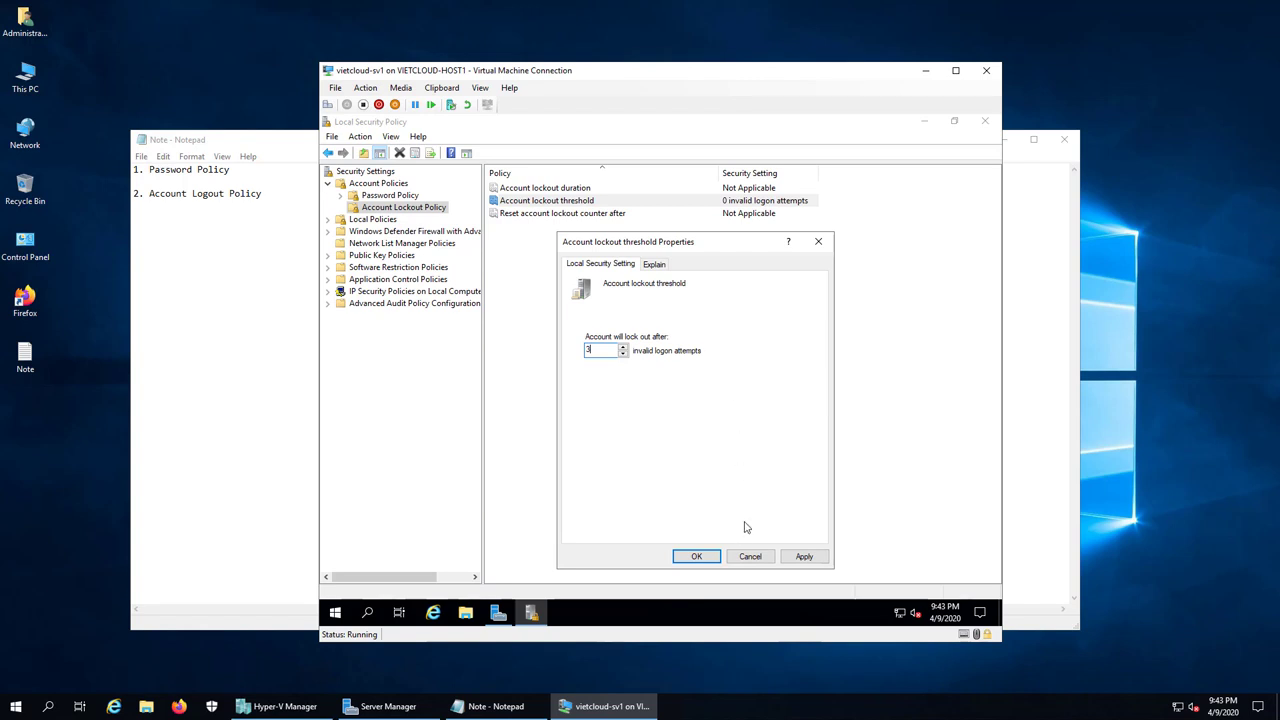
left_click(696, 557)
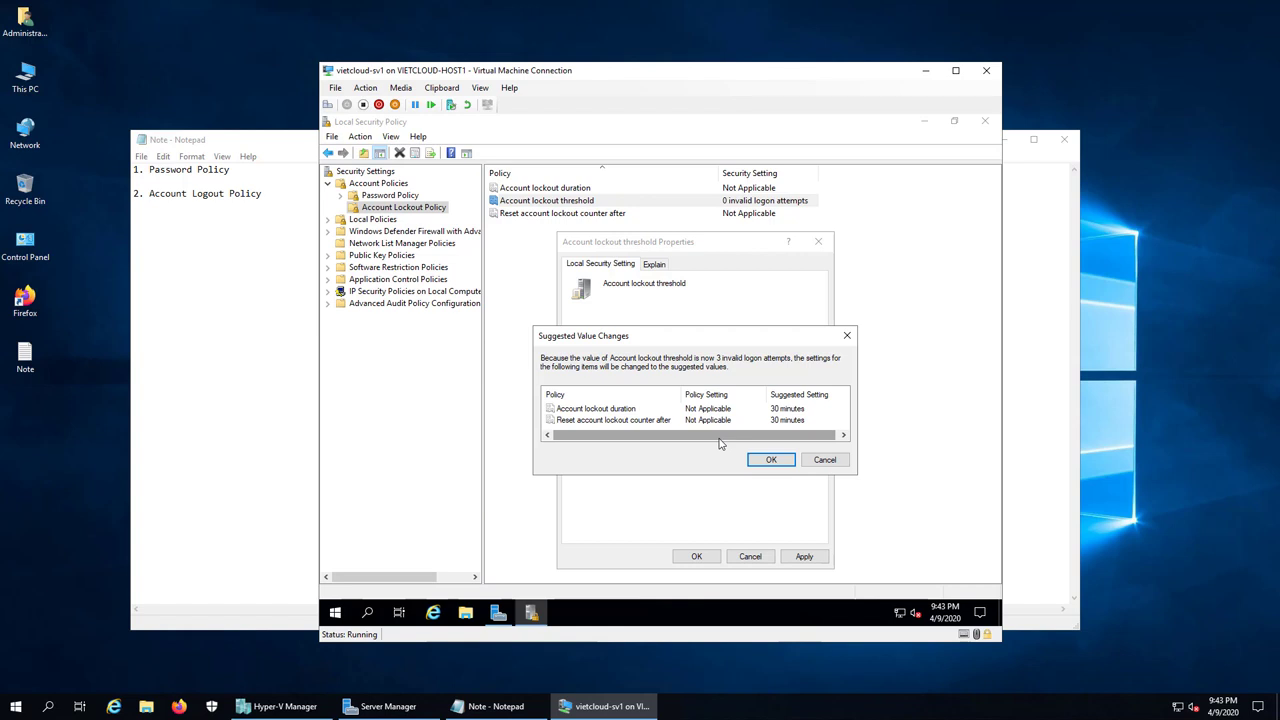
left_click(771, 460)
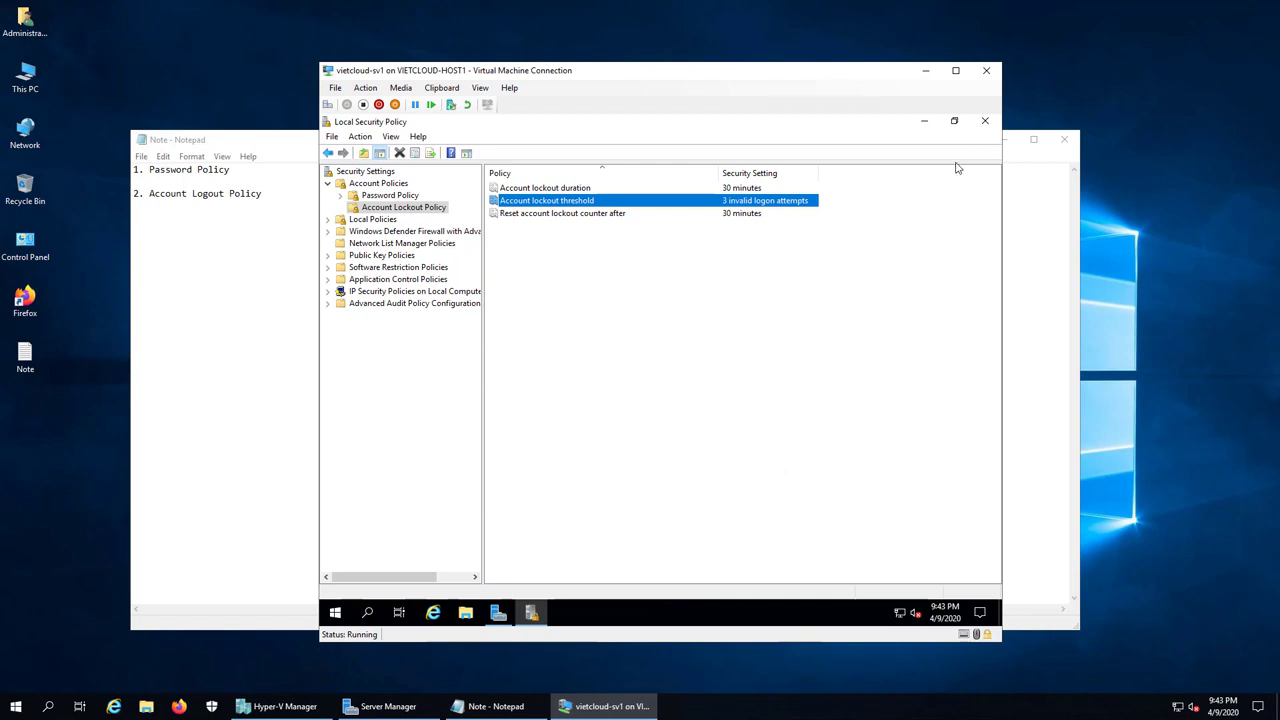
left_click(984, 120)
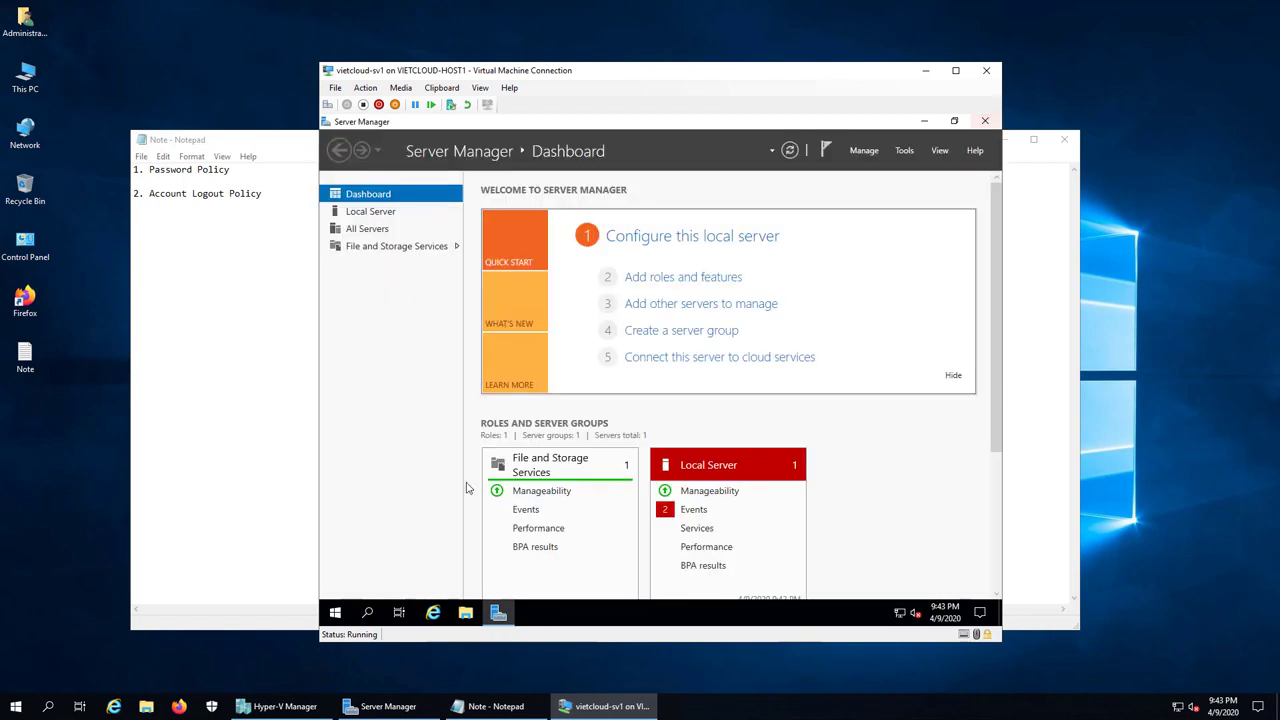
Step: Run gpupdate /force in Command Prompt and close it after both policy updates succeed
right_click(335, 612)
left_click(363, 550)
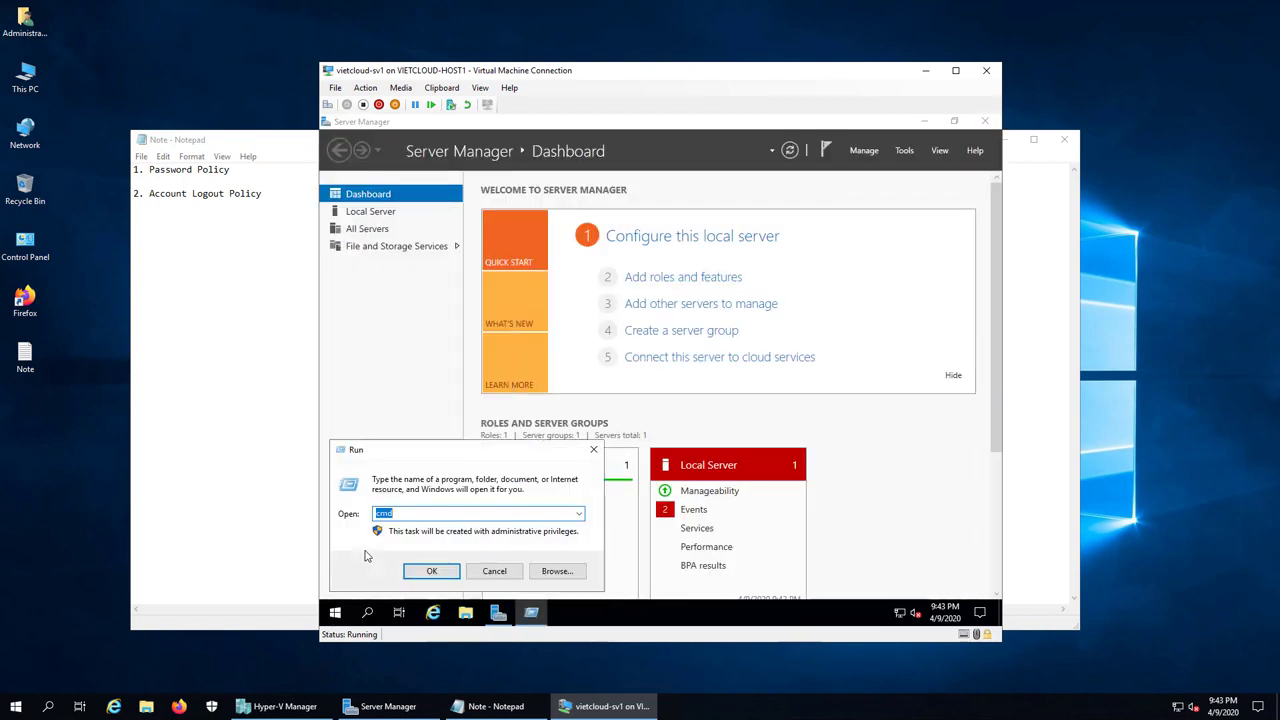
key("Return")
type("gpupda")
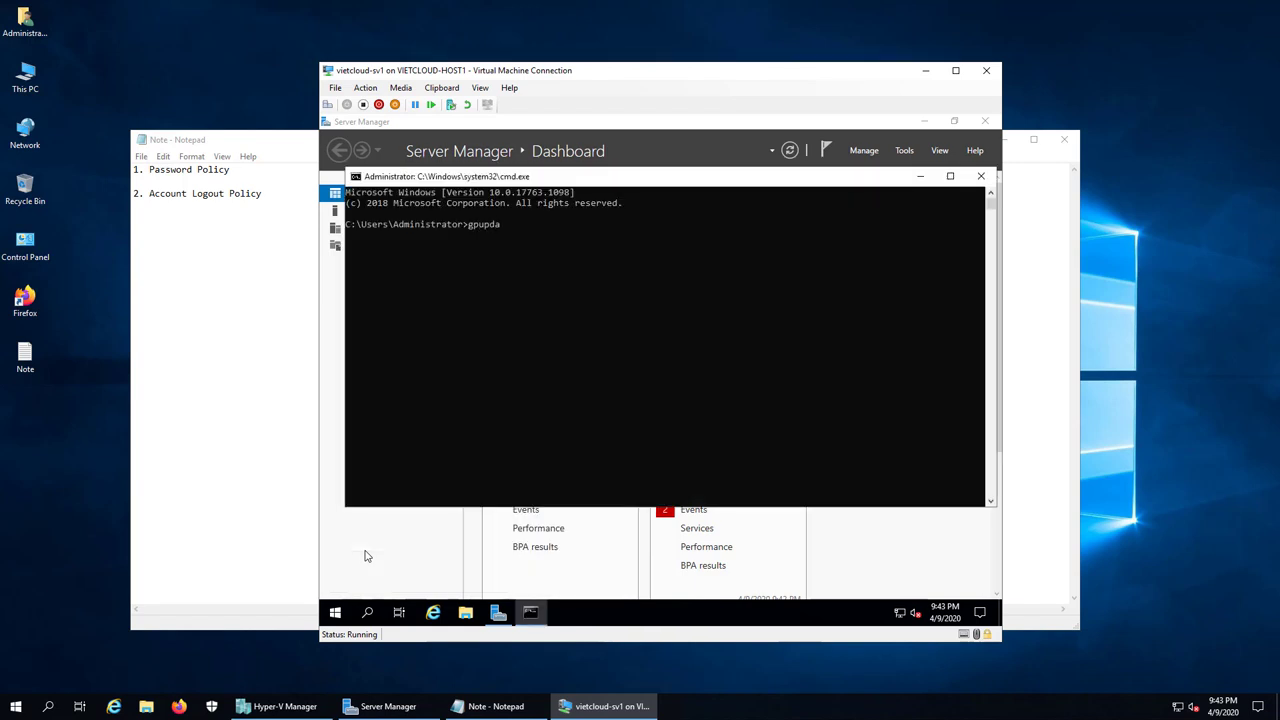
type("te /force")
key("Return")
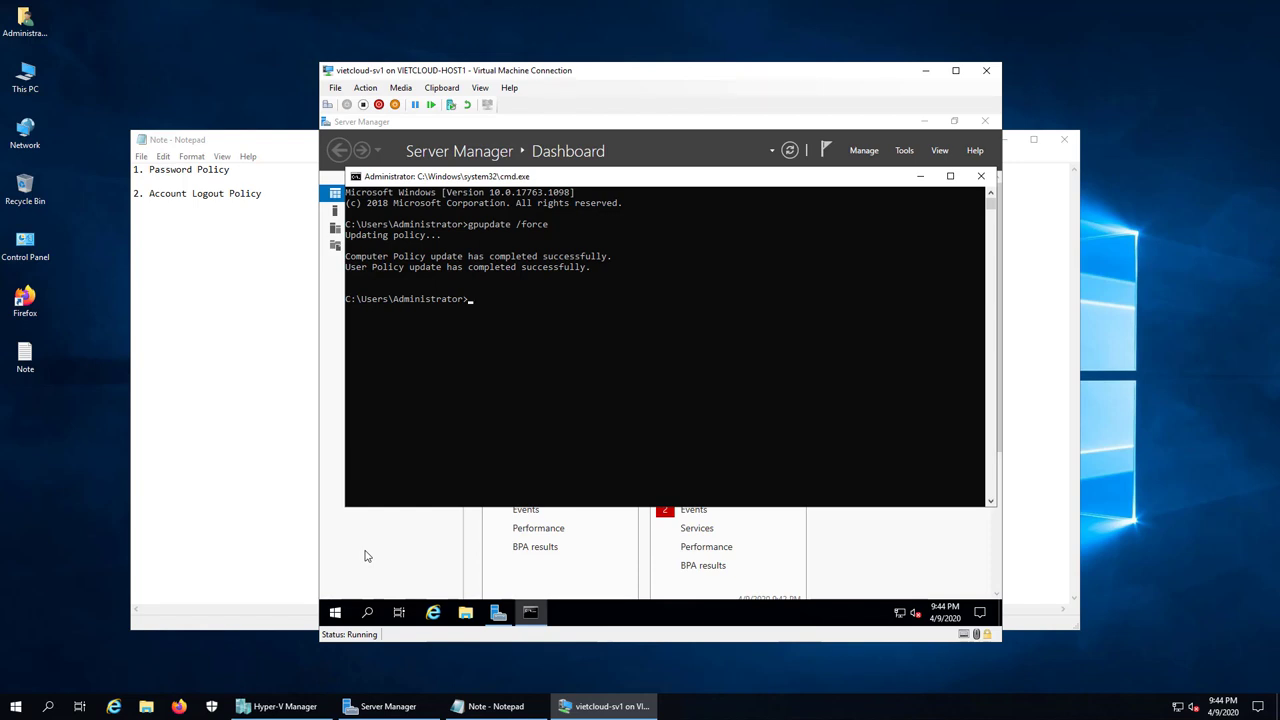
left_click(980, 176)
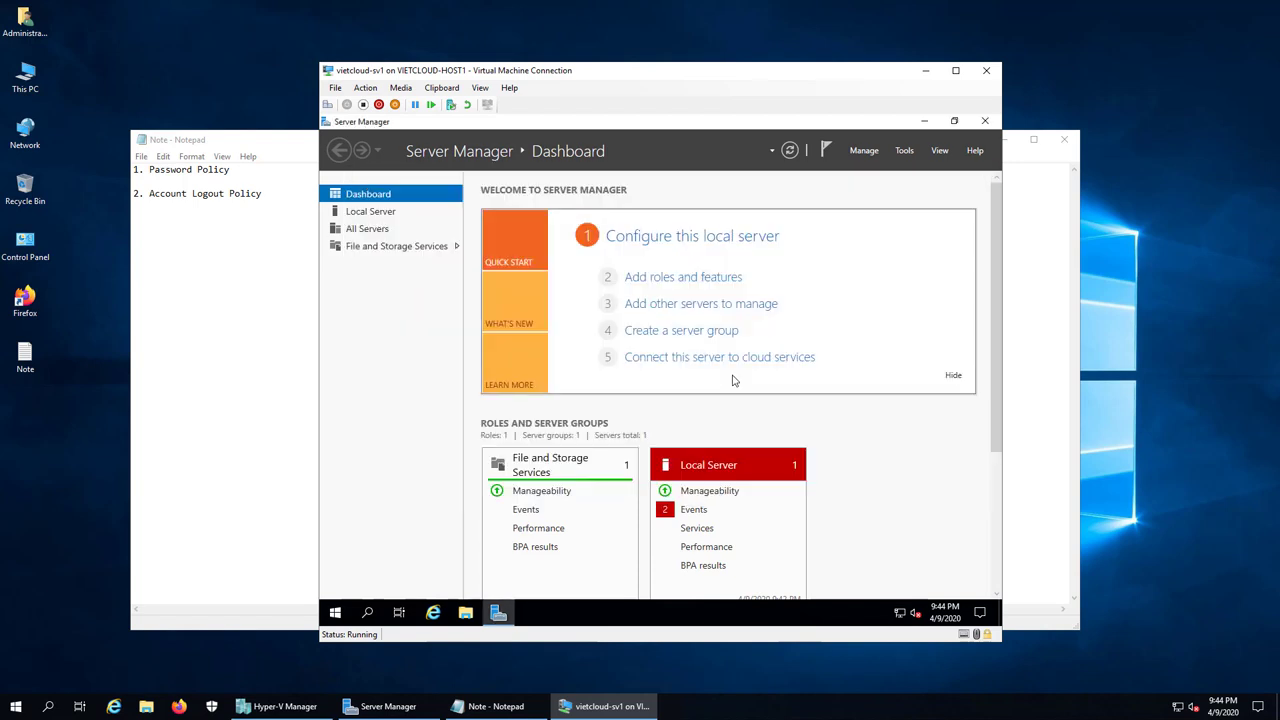
Step: Sign out of the Administrator session and choose the u1 account on the sign-in screen
right_click(336, 612)
mouse_move(408, 578)
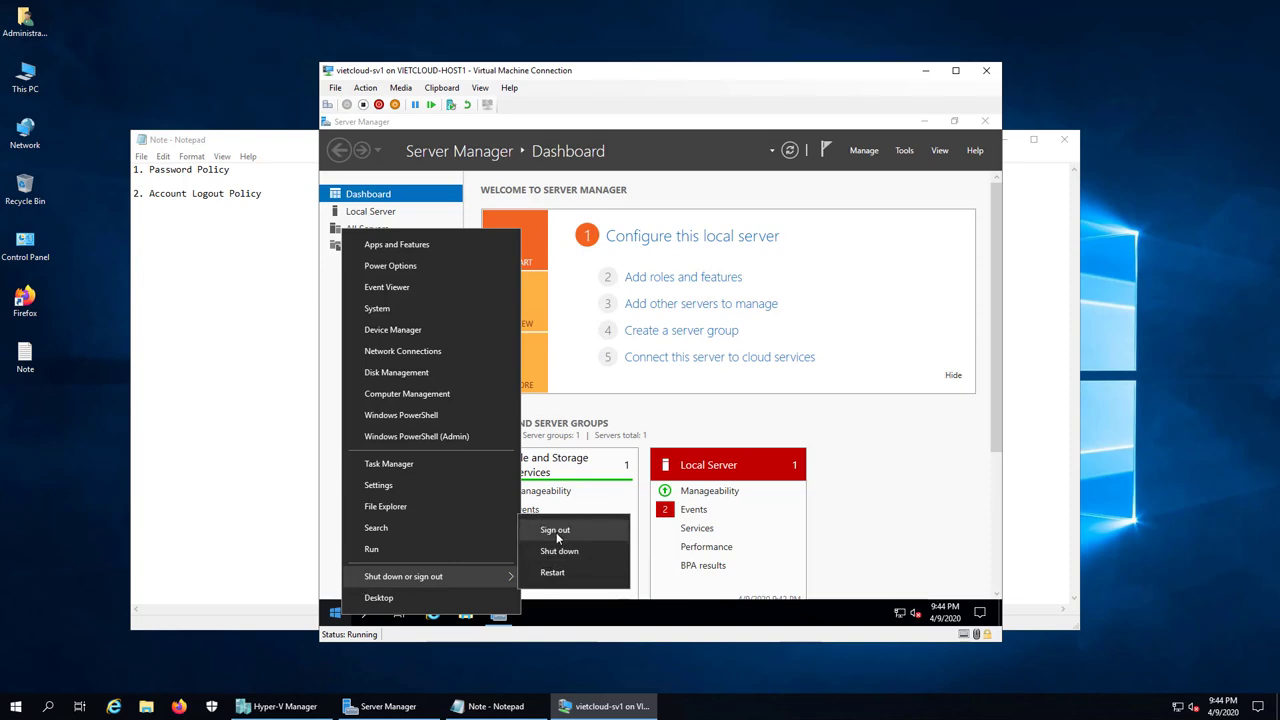
left_click(556, 532)
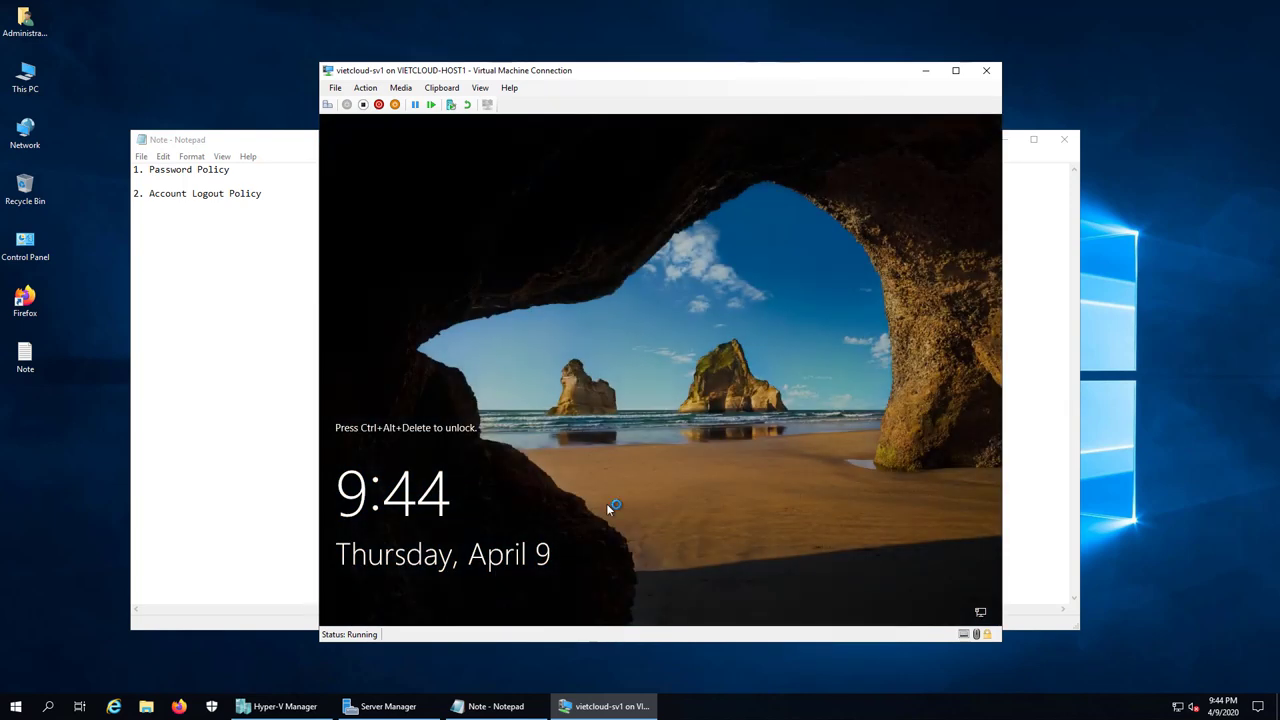
left_click(327, 104)
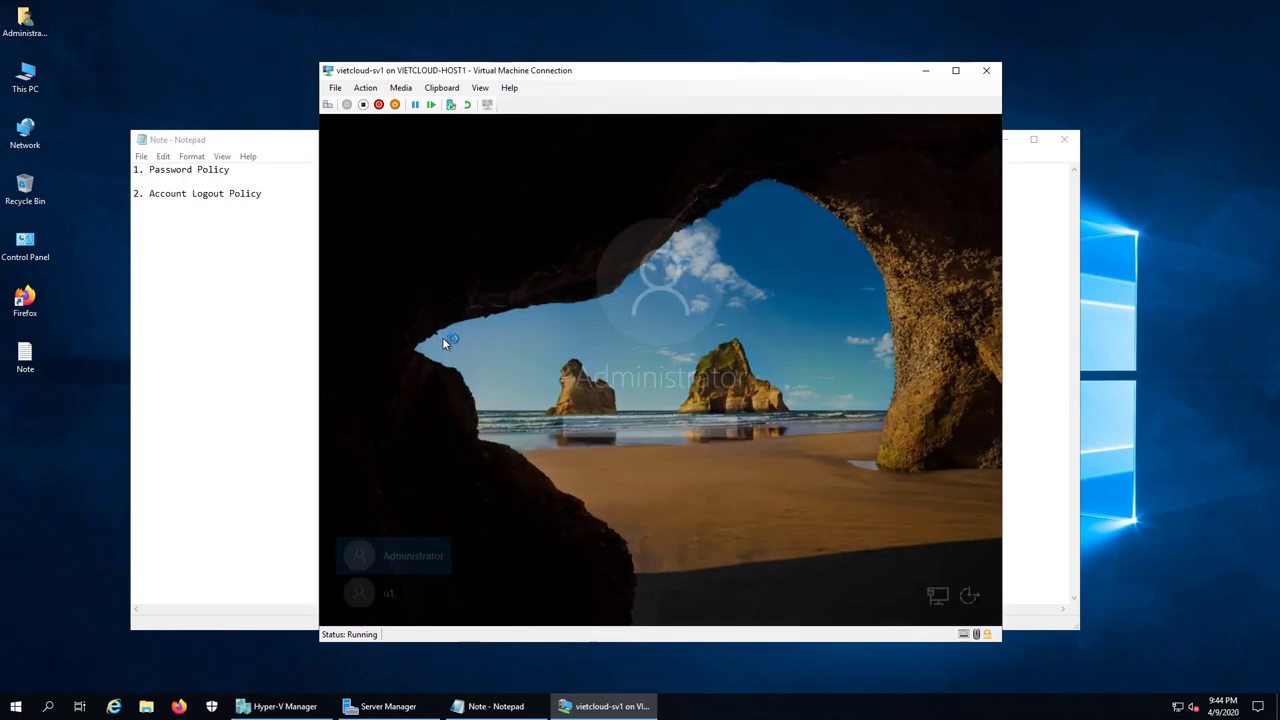
left_click(368, 584)
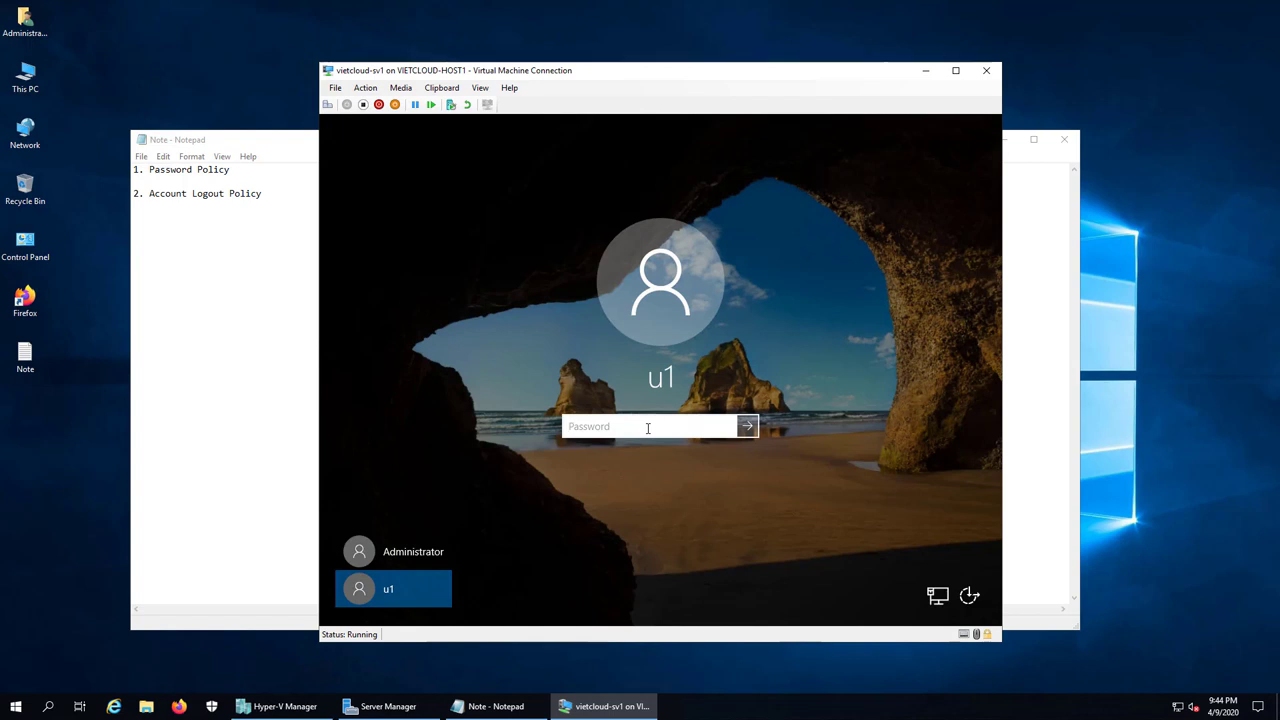
Step: Enter the wrong password 1234 for u1 three times, dismissing each incorrect-password message
type("1234")
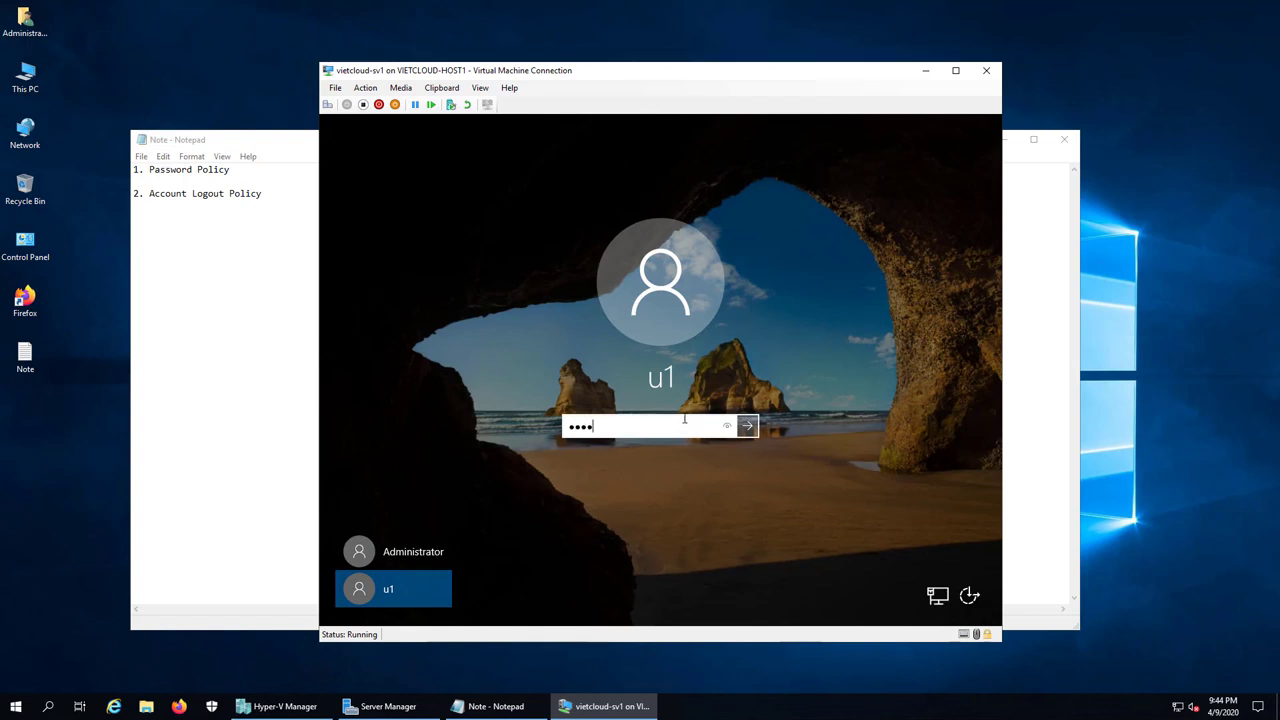
left_click(746, 426)
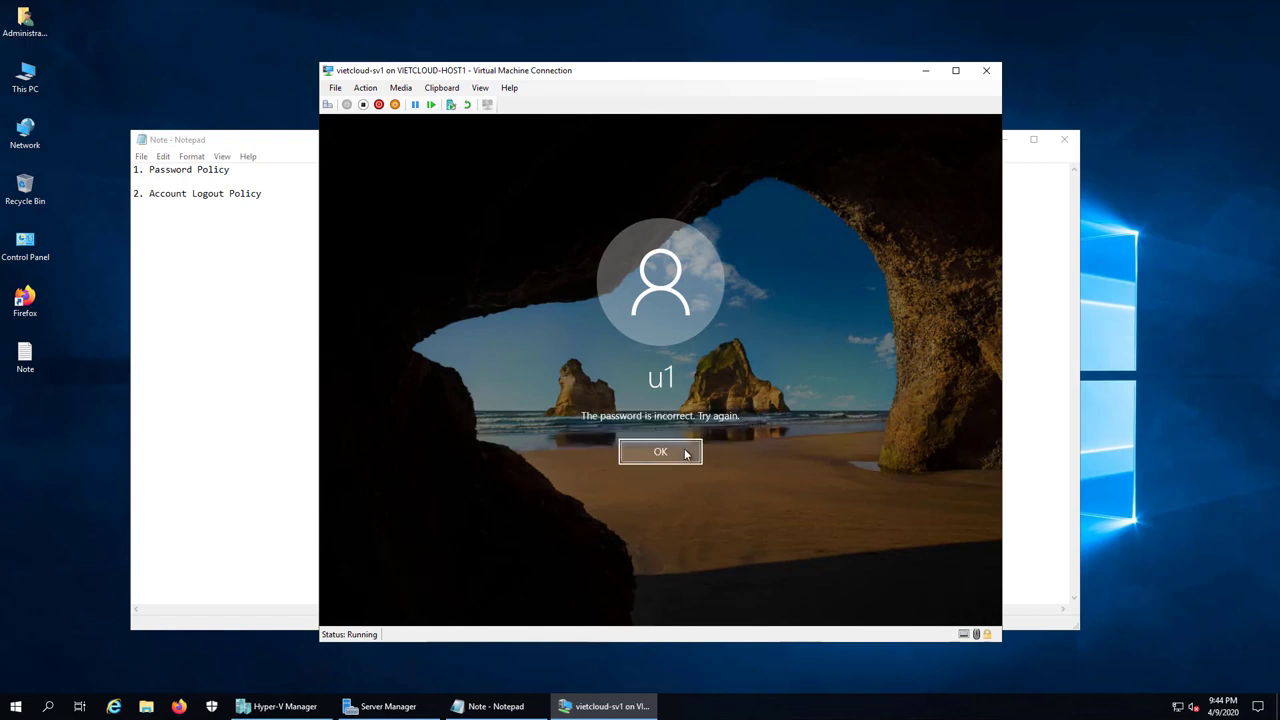
left_click(686, 450)
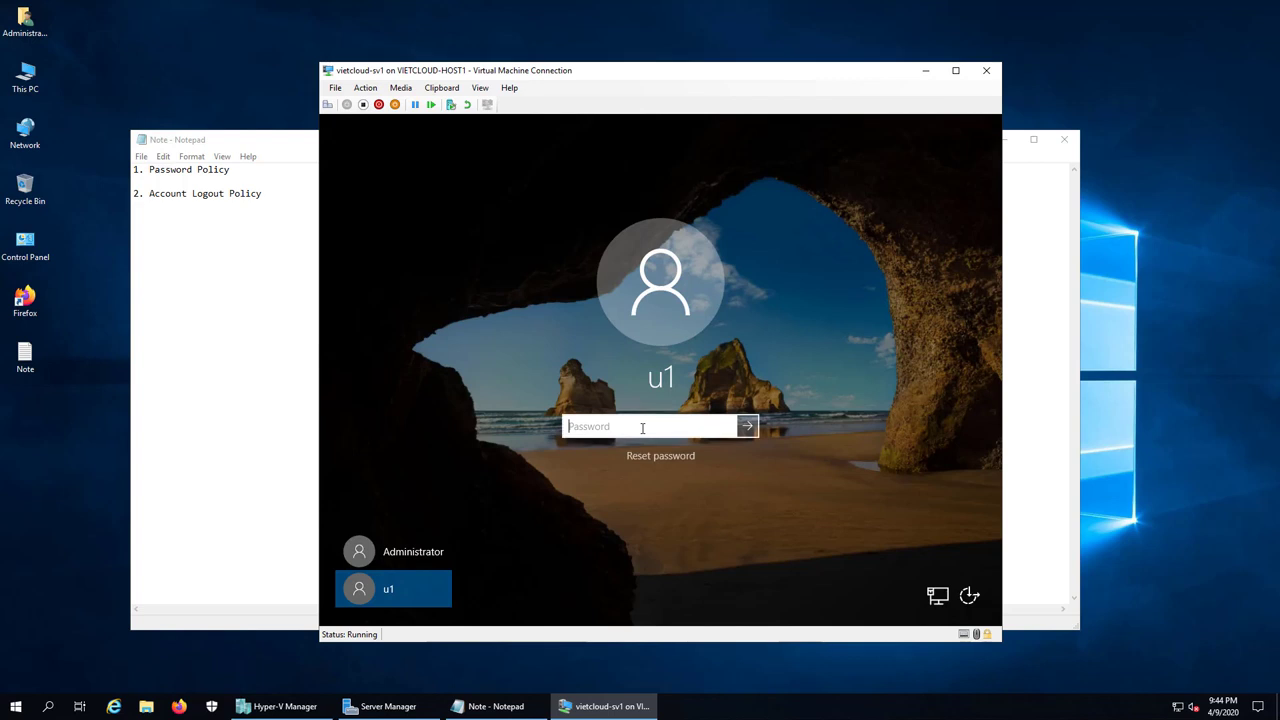
type("1234")
left_click(746, 426)
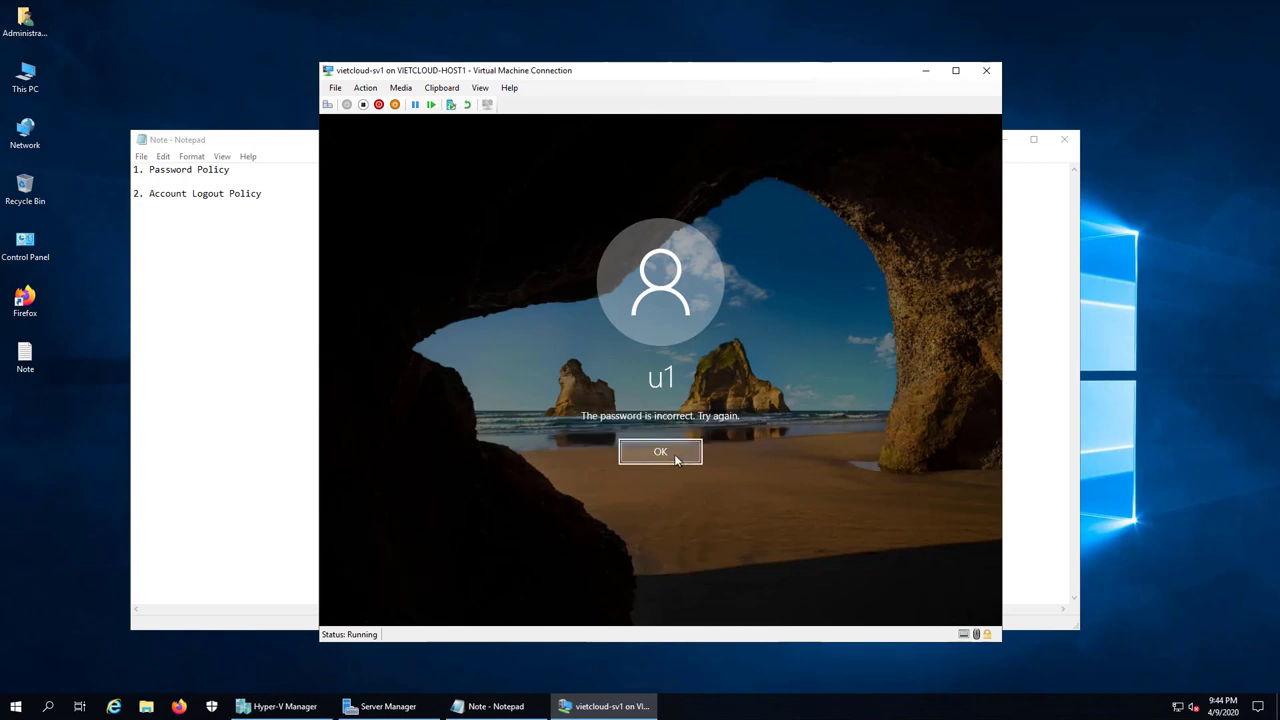
left_click(684, 455)
type("1234")
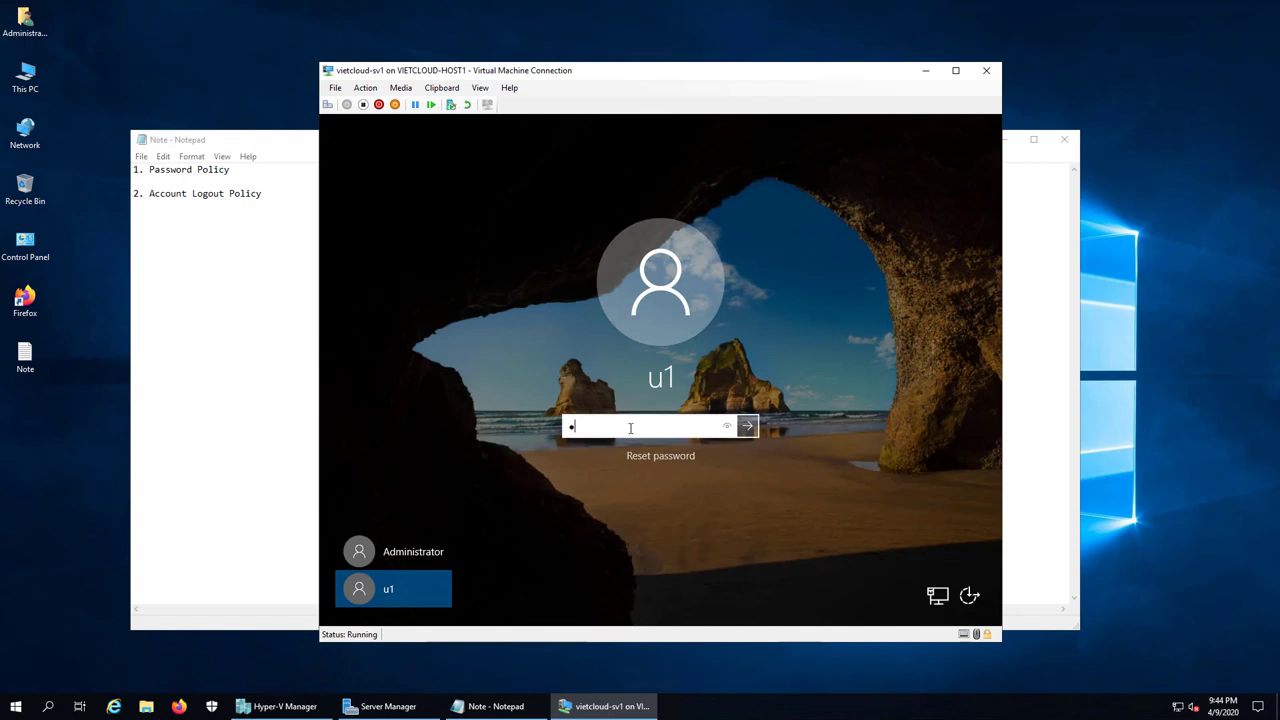
left_click(747, 426)
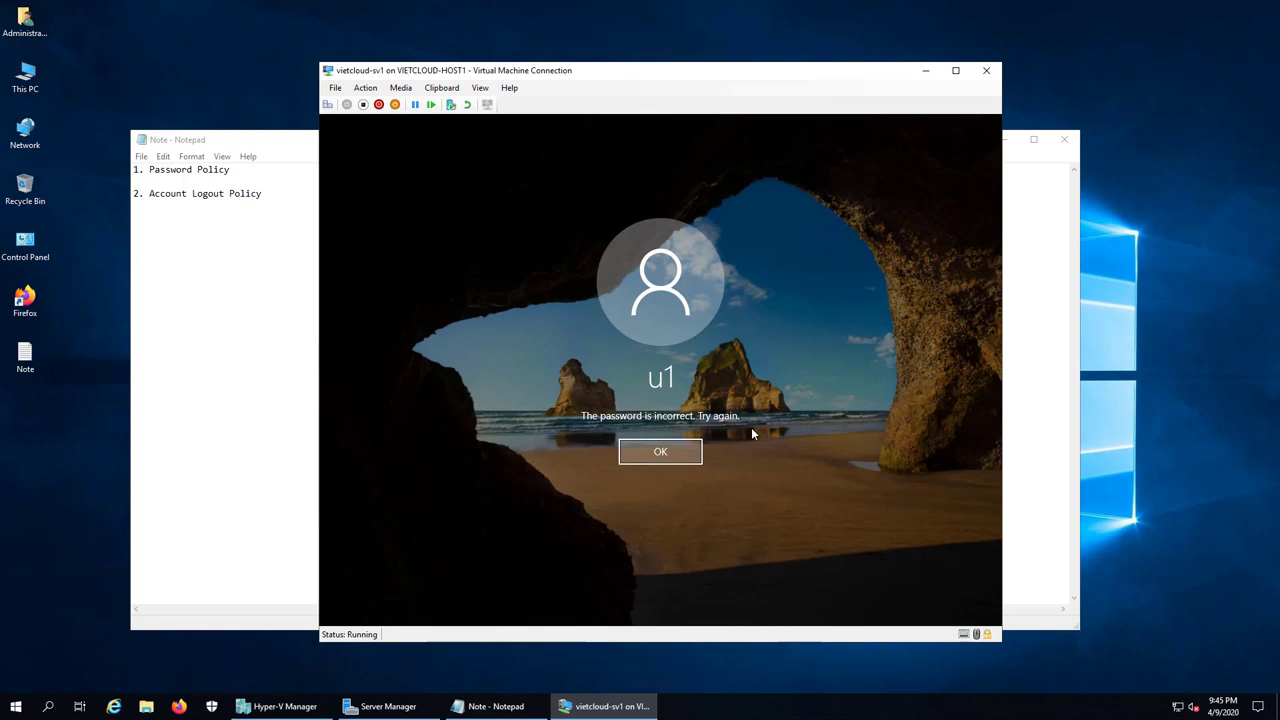
left_click(680, 452)
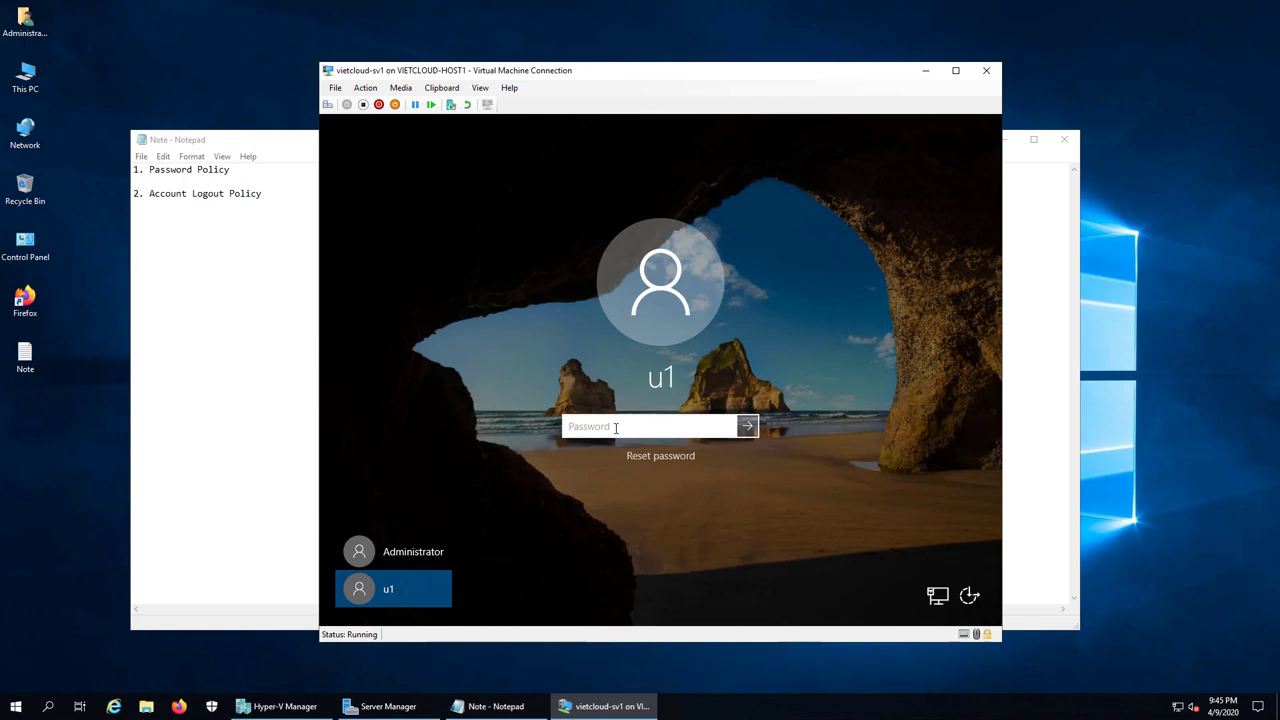
Step: Make a fourth password attempt, dismiss the locked-out message, and switch to the Administrator account
type("••••")
key("Return")
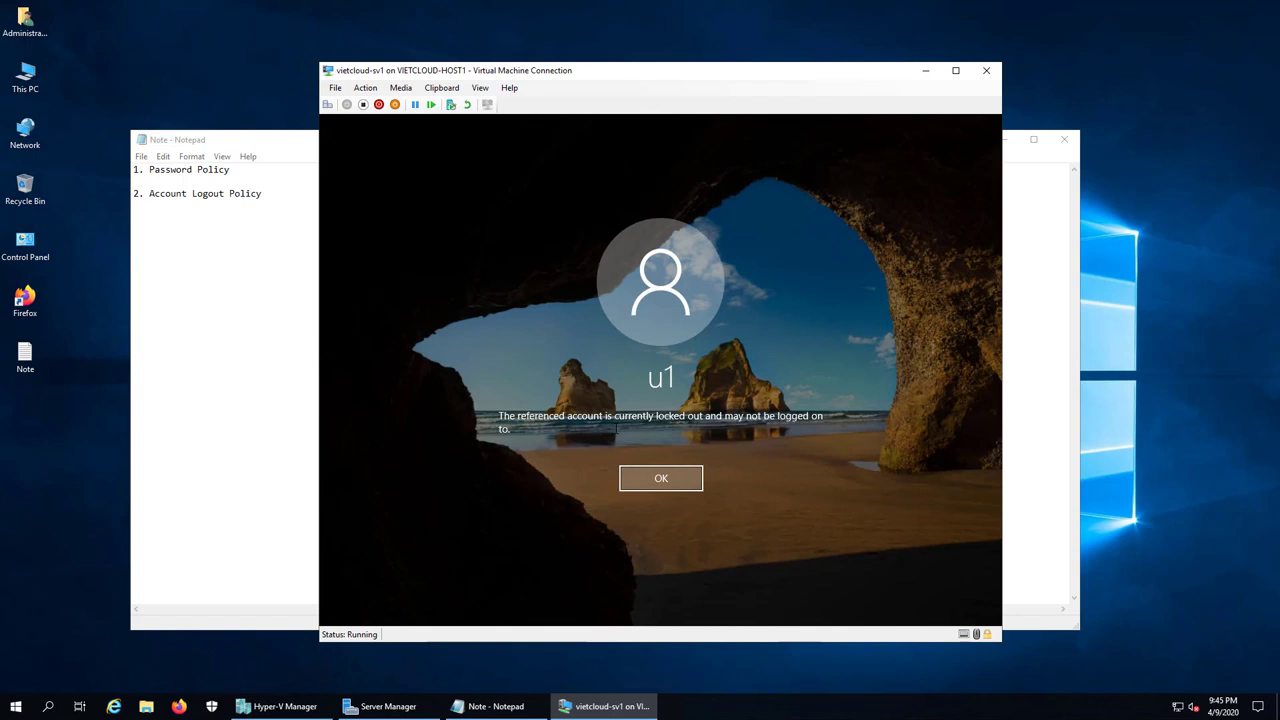
left_click(650, 471)
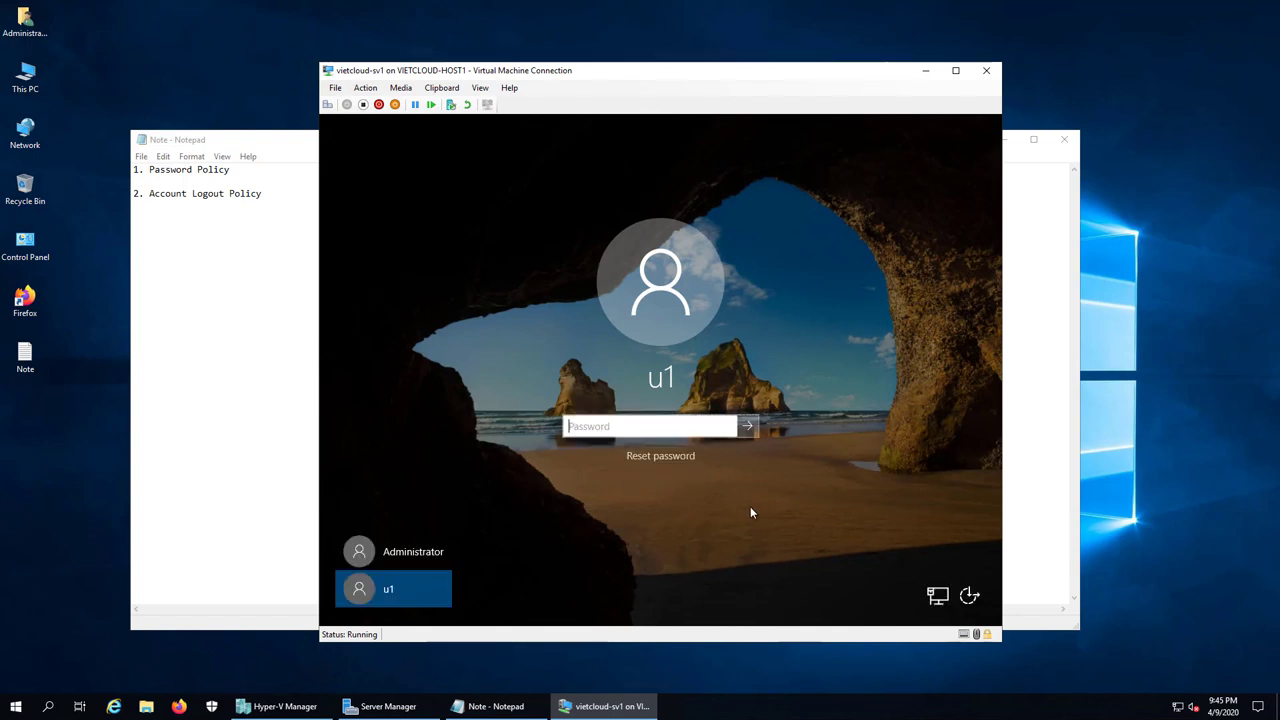
left_click(434, 552)
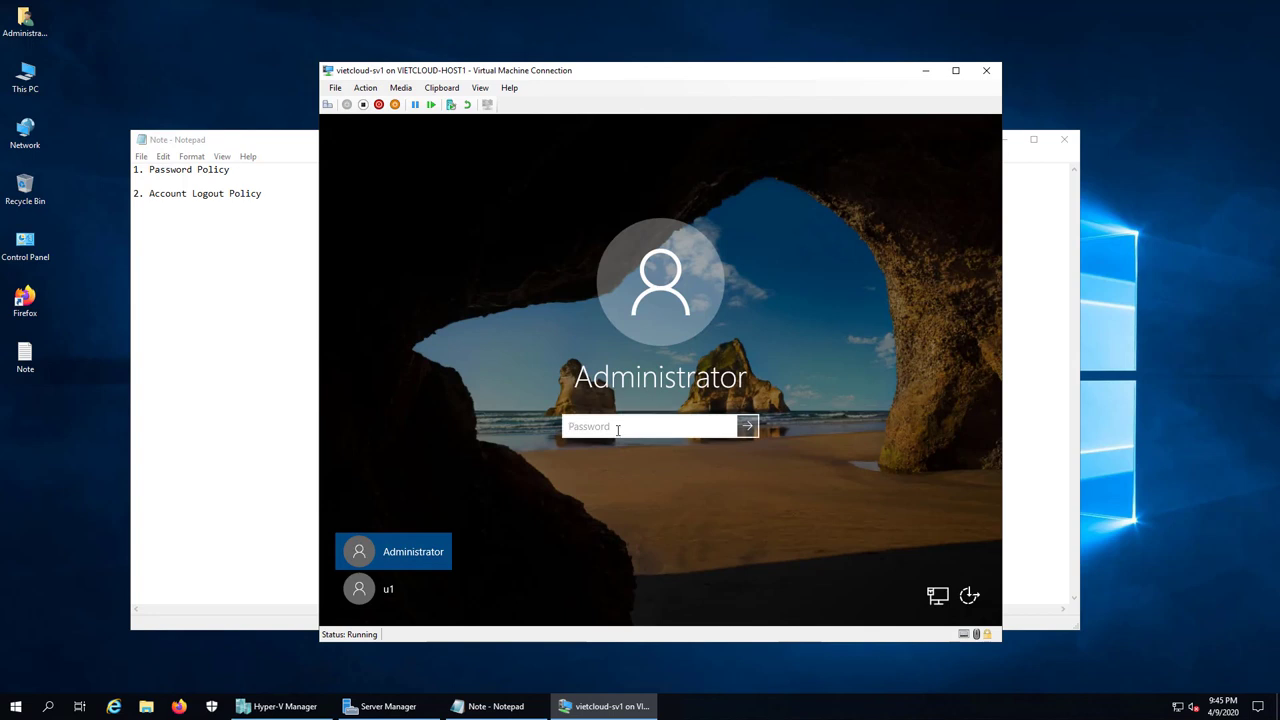
Step: Sign in as Administrator and open Computer Management maximized from the Win+X menu
type("************")
key("Return")
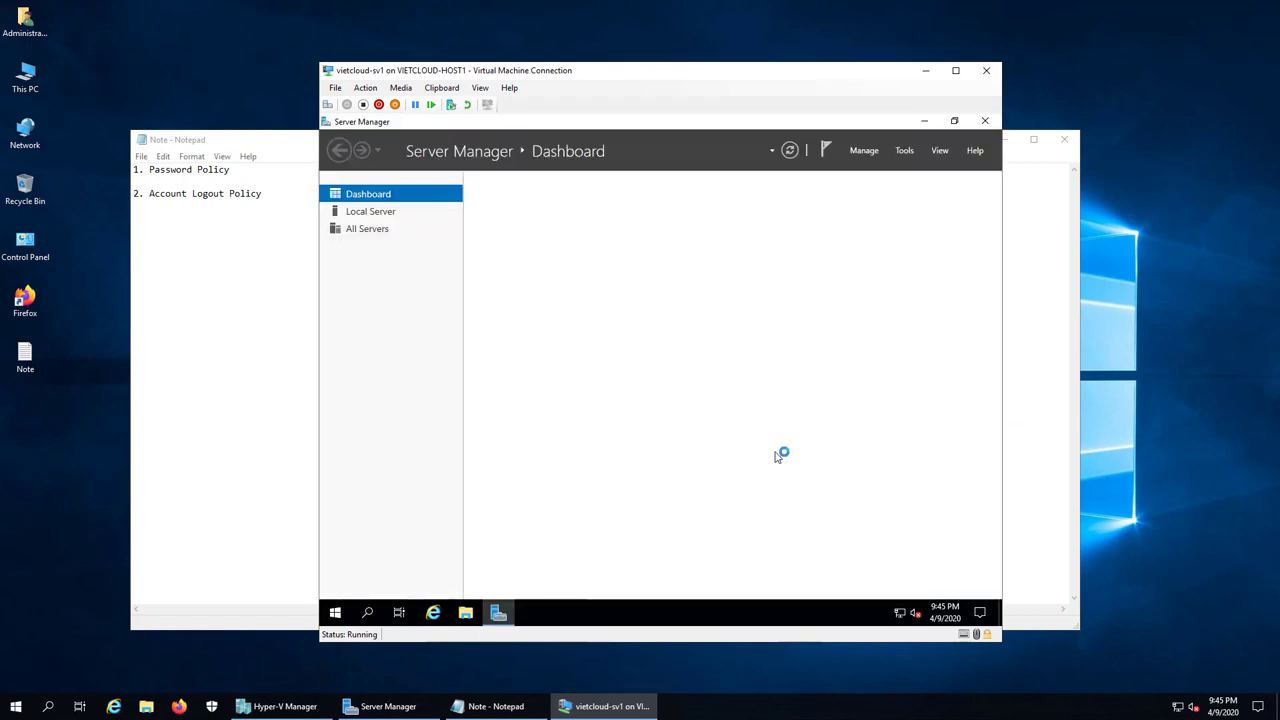
right_click(337, 614)
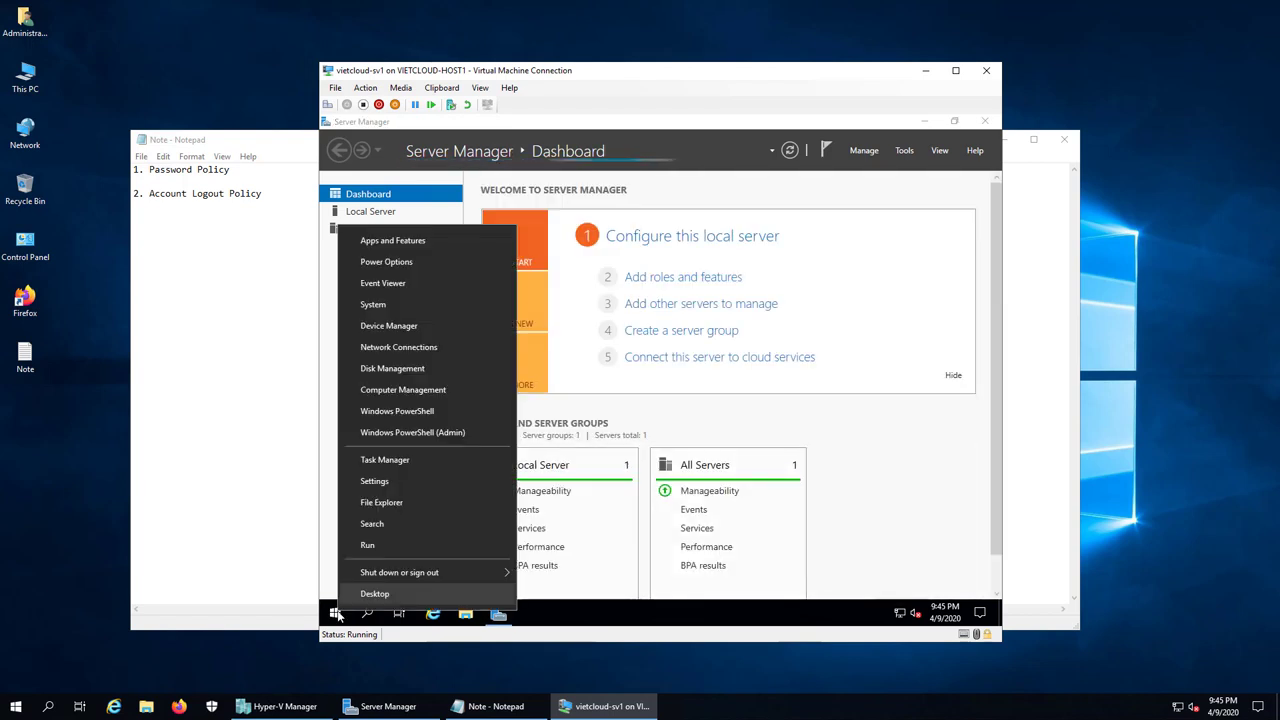
left_click(410, 395)
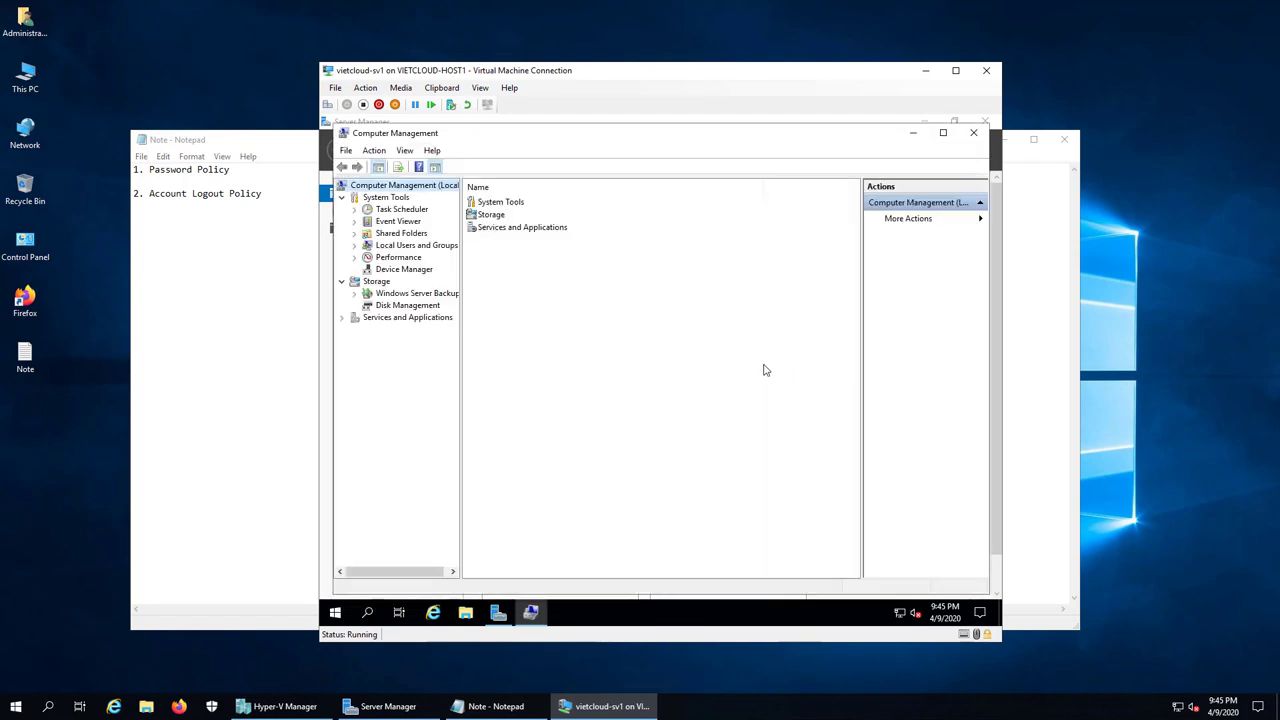
left_click(941, 135)
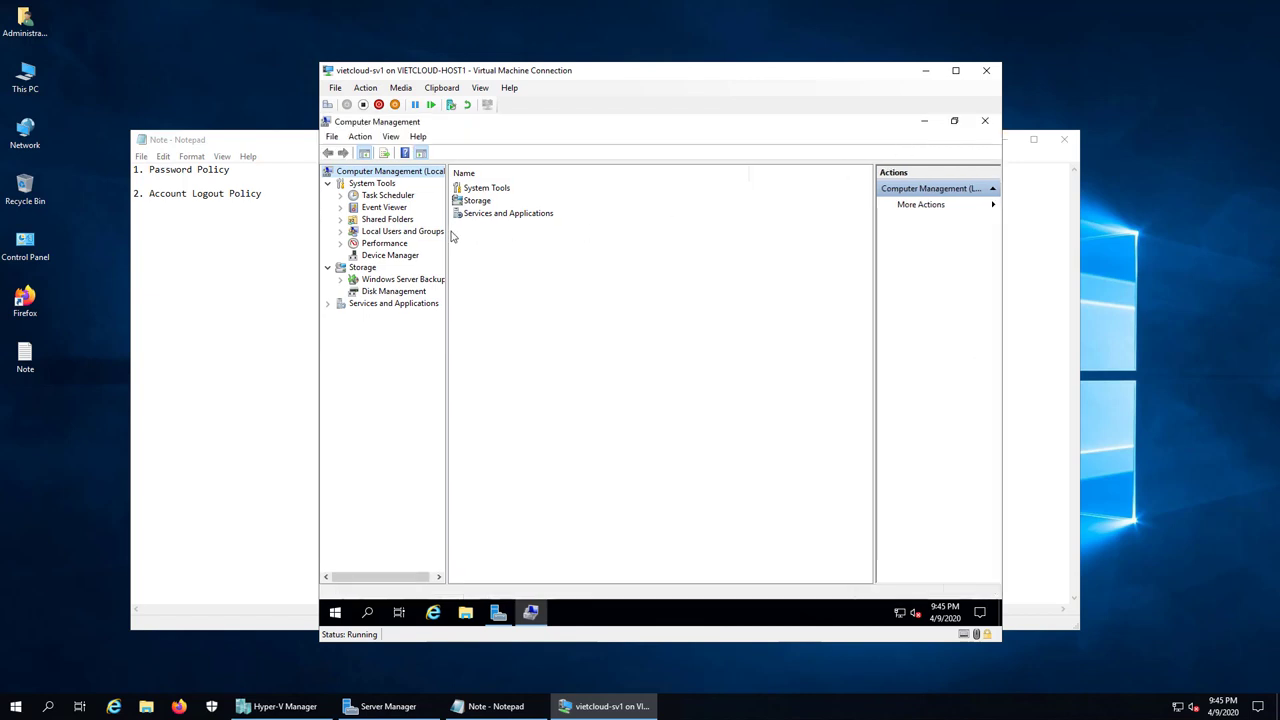
Step: Uncheck 'Account is locked out' in u1's properties under Local Users and Groups, then close the console
double_click(396, 233)
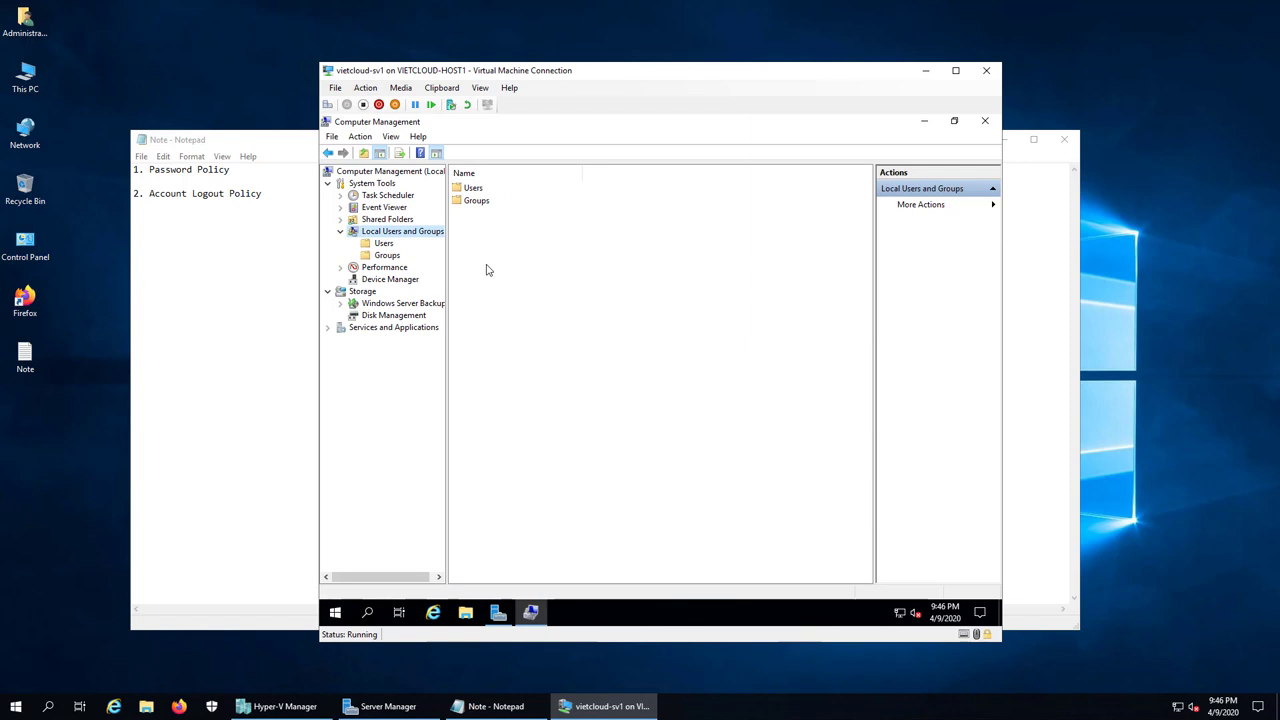
left_click(386, 244)
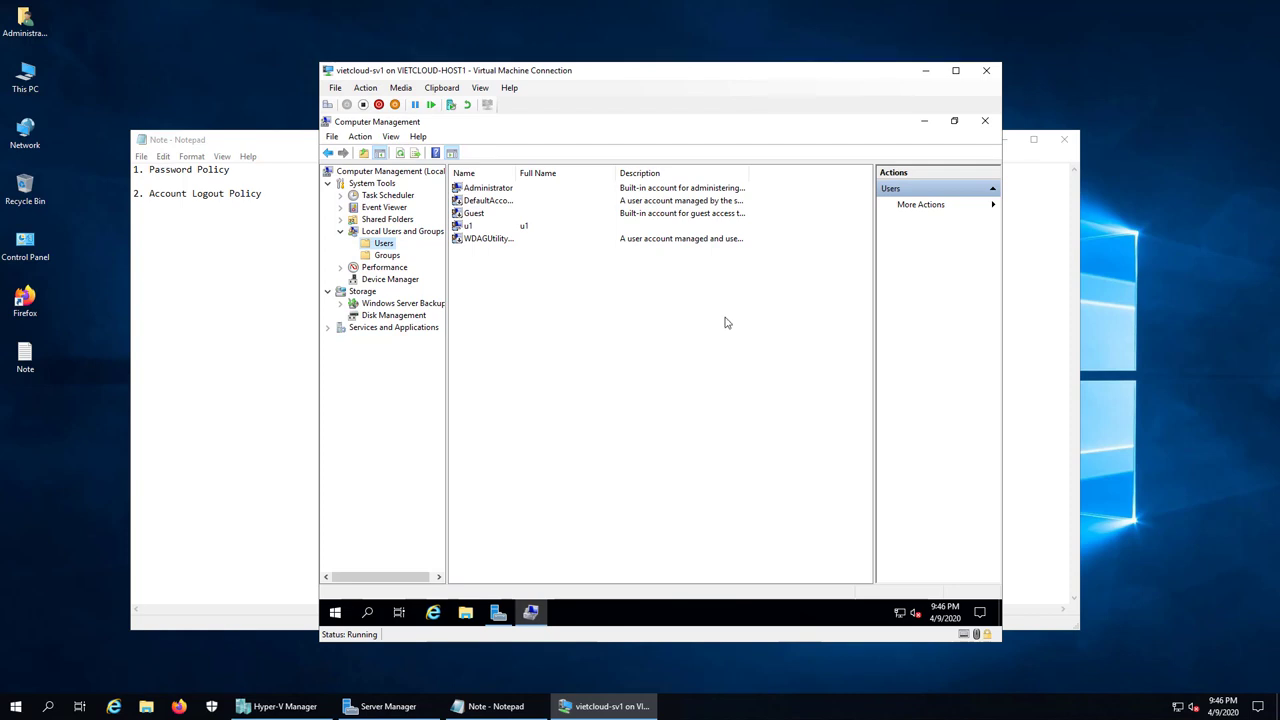
right_click(496, 229)
left_click(535, 312)
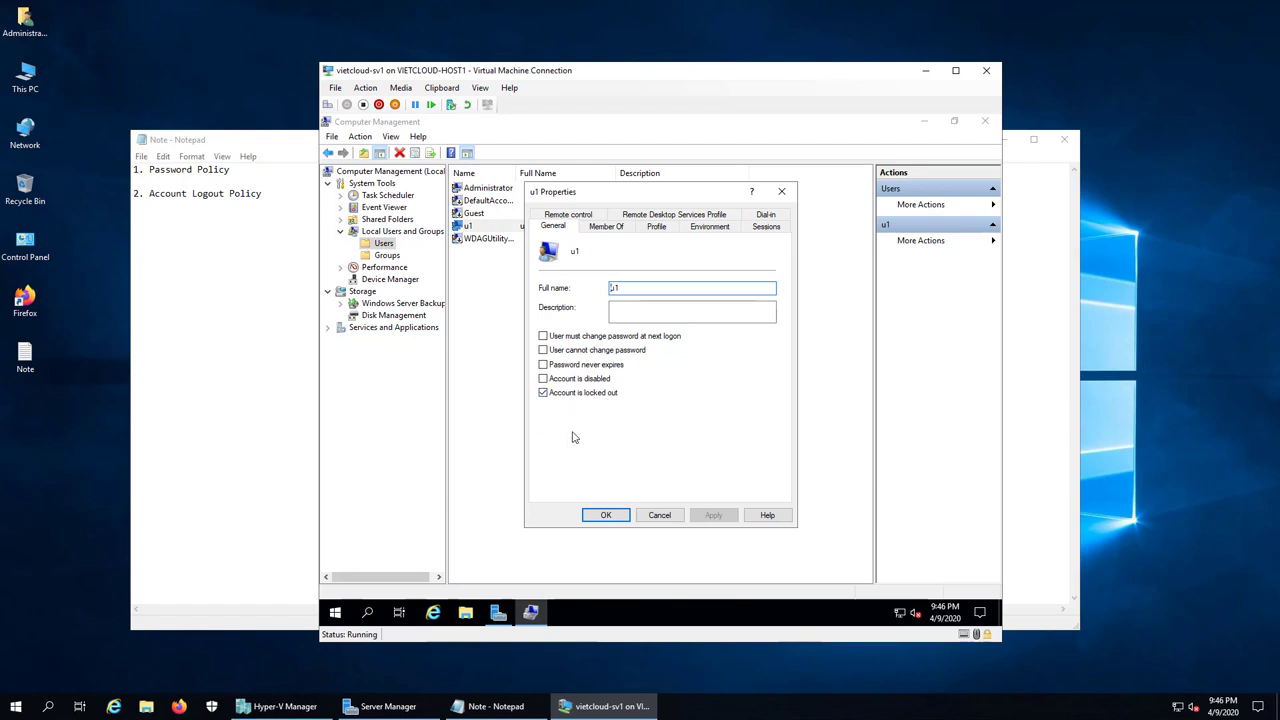
left_click(566, 394)
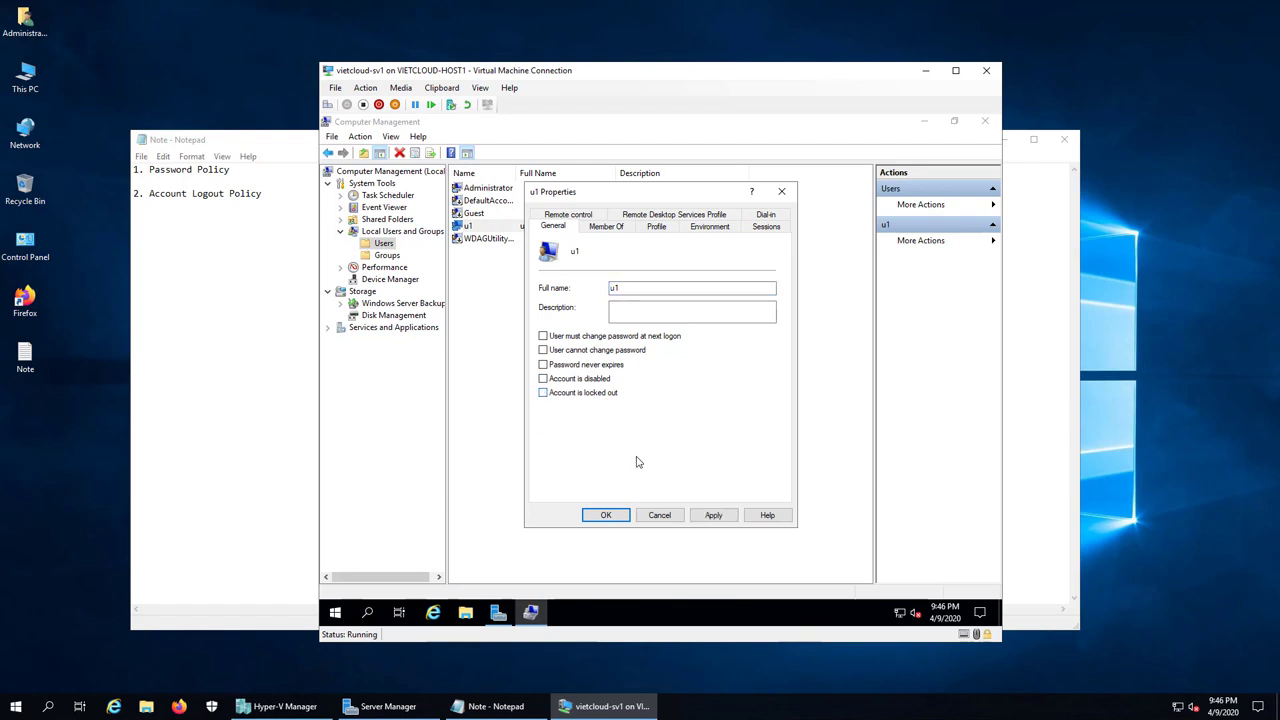
left_click(600, 515)
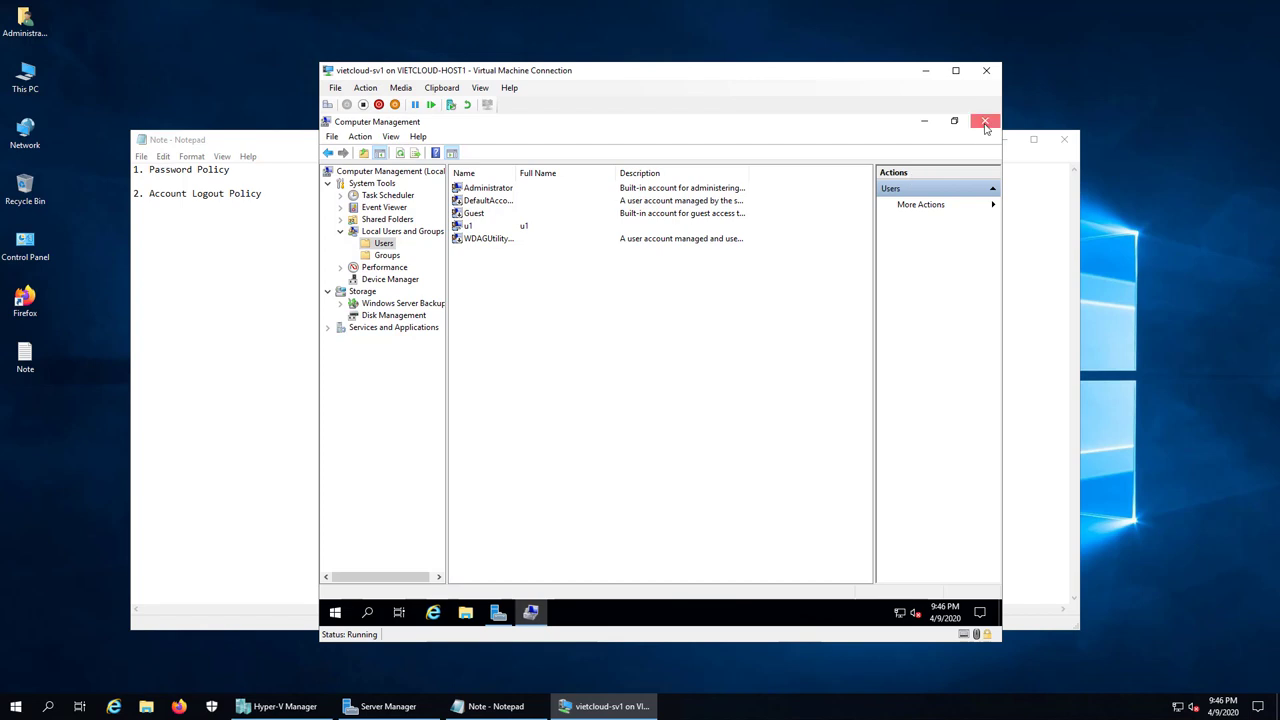
left_click(985, 121)
left_click(924, 121)
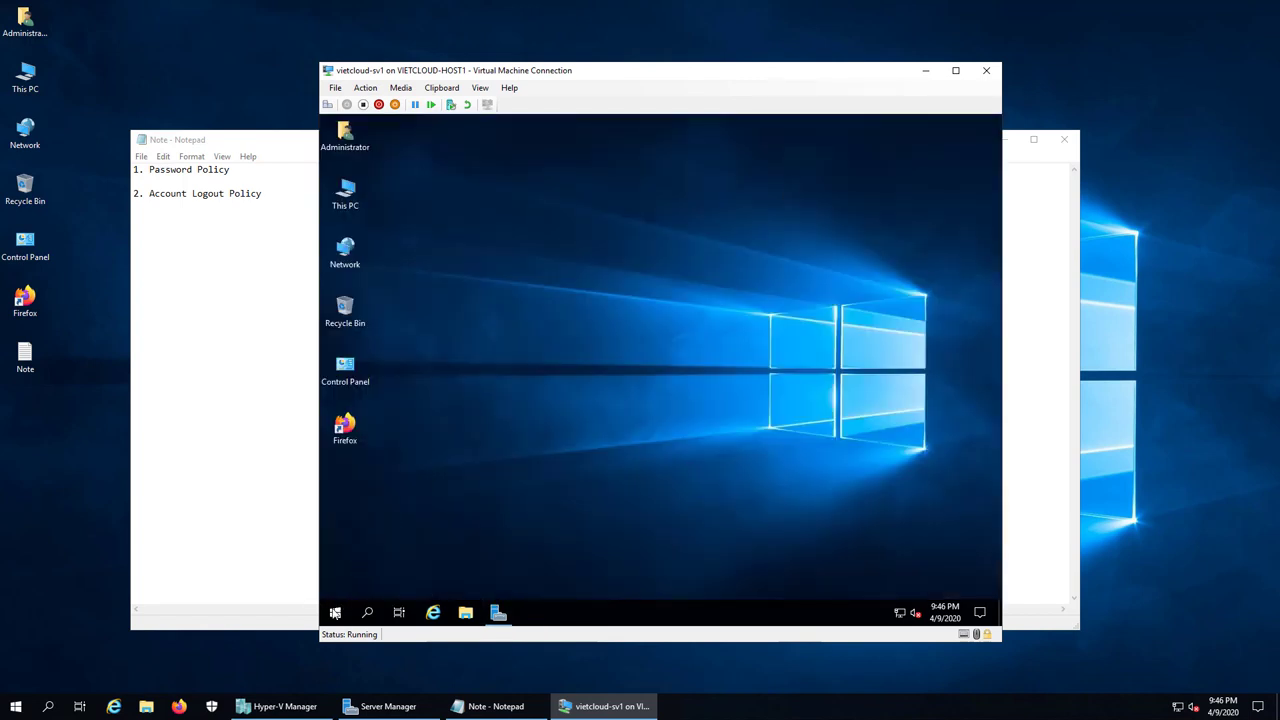
Step: Sign out of Administrator and sign back in as u1 with its password
right_click(336, 612)
mouse_move(379, 575)
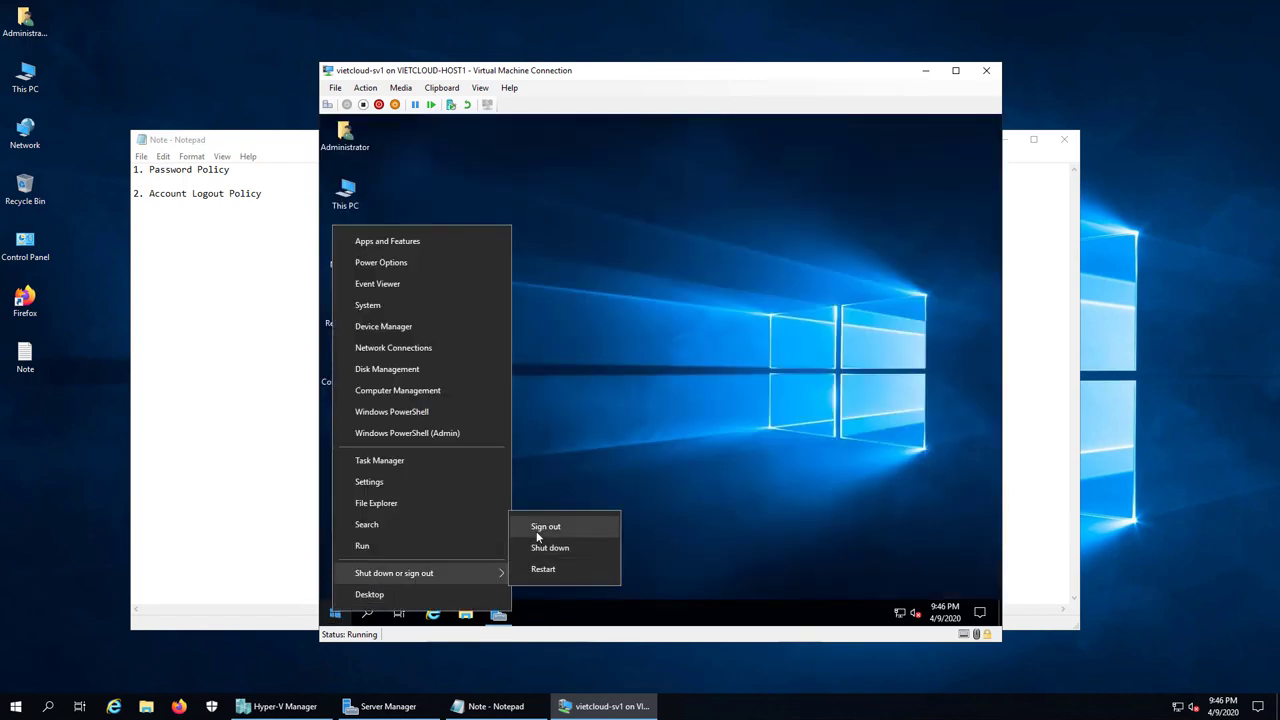
left_click(540, 528)
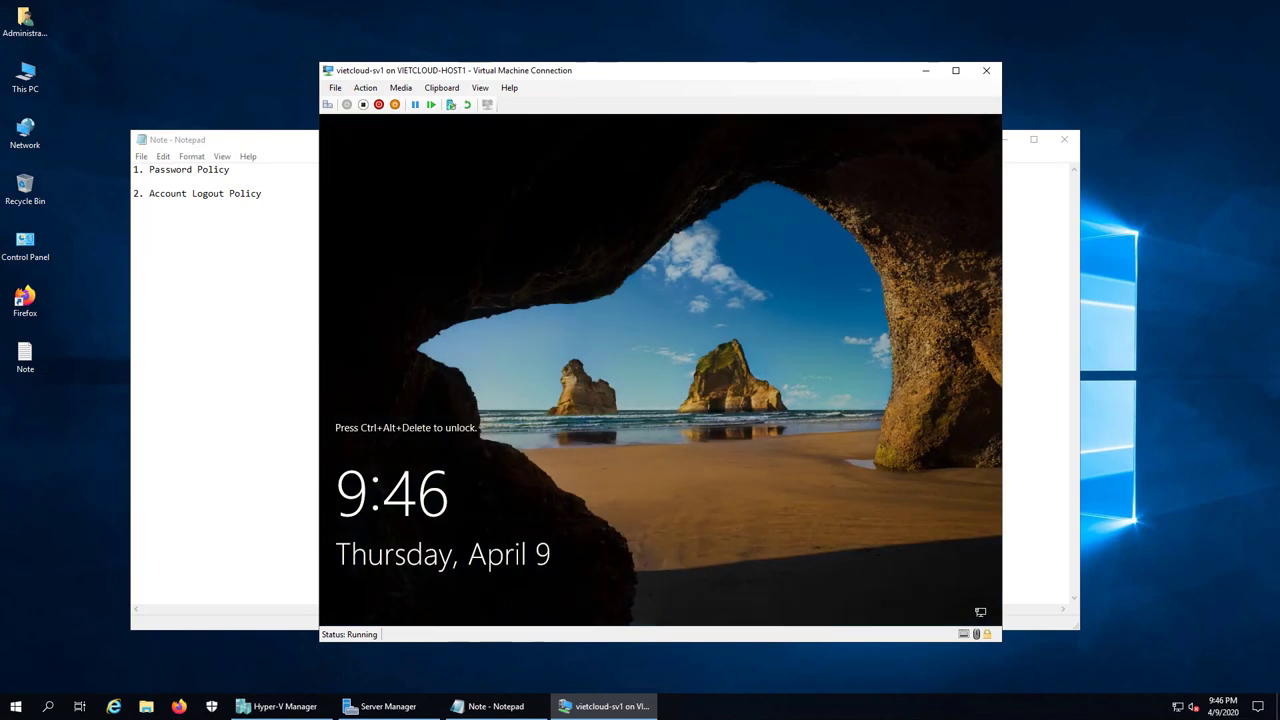
left_click(327, 104)
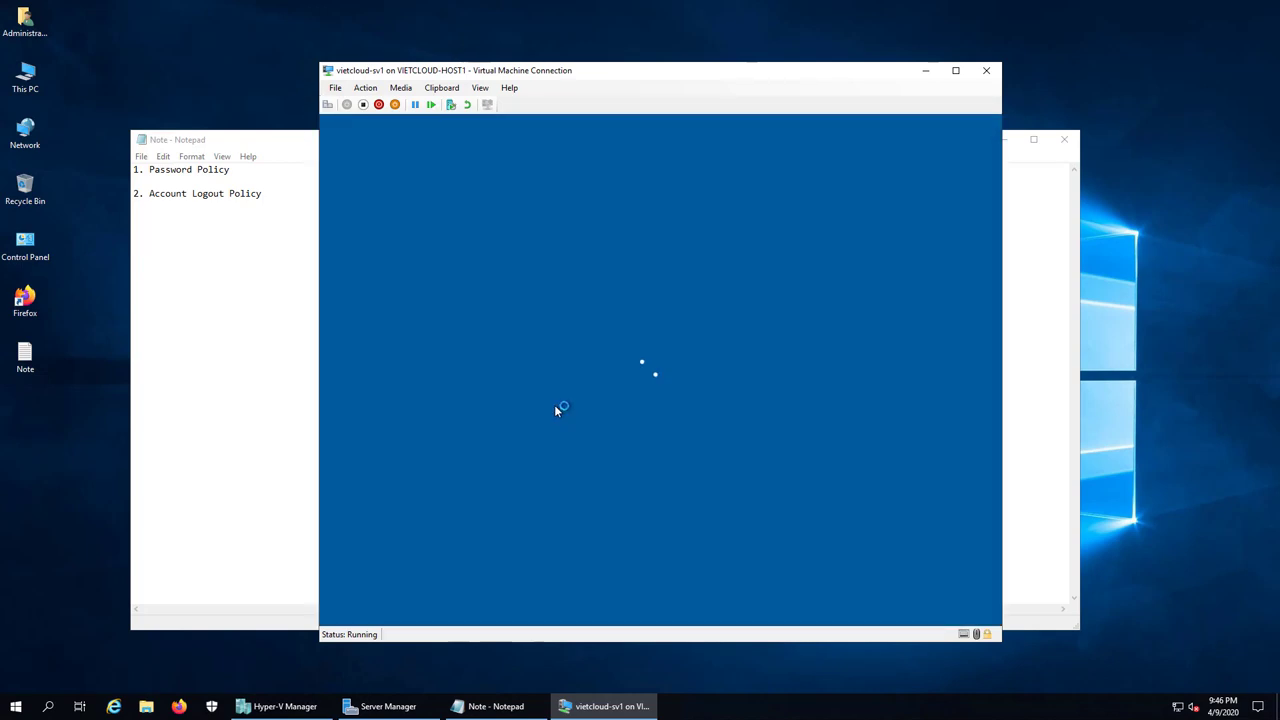
left_click(392, 589)
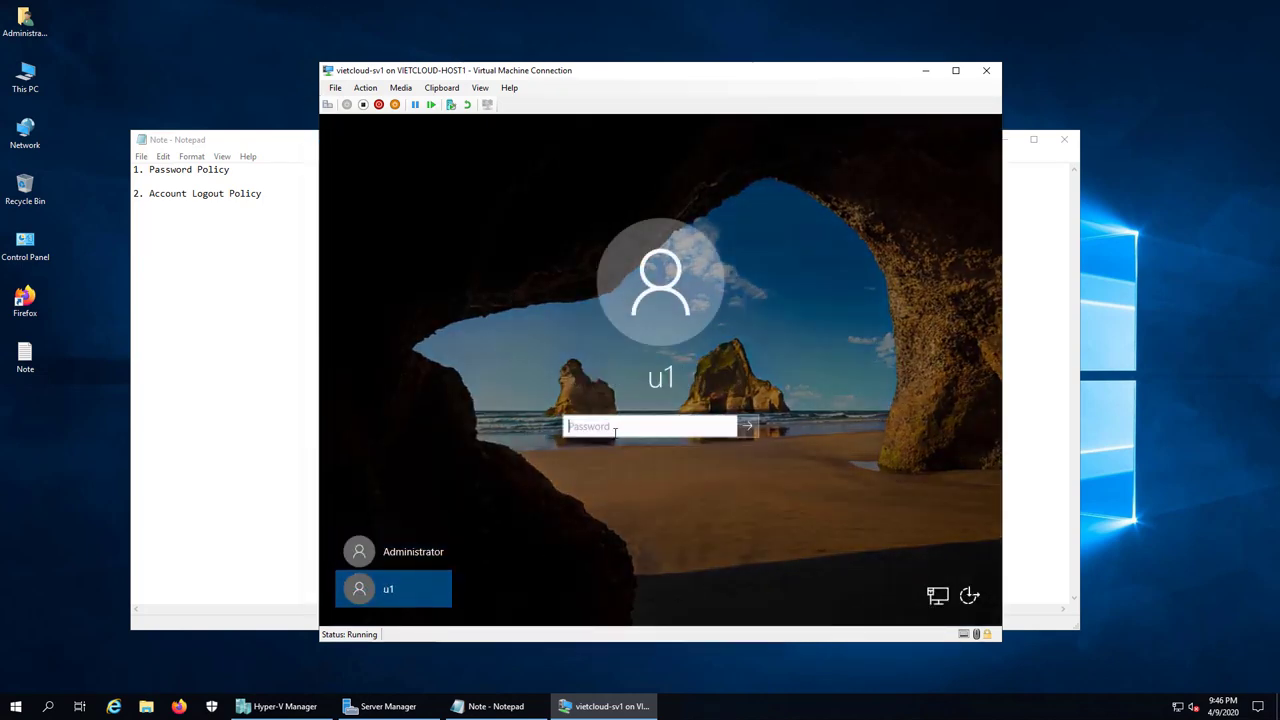
type("12345")
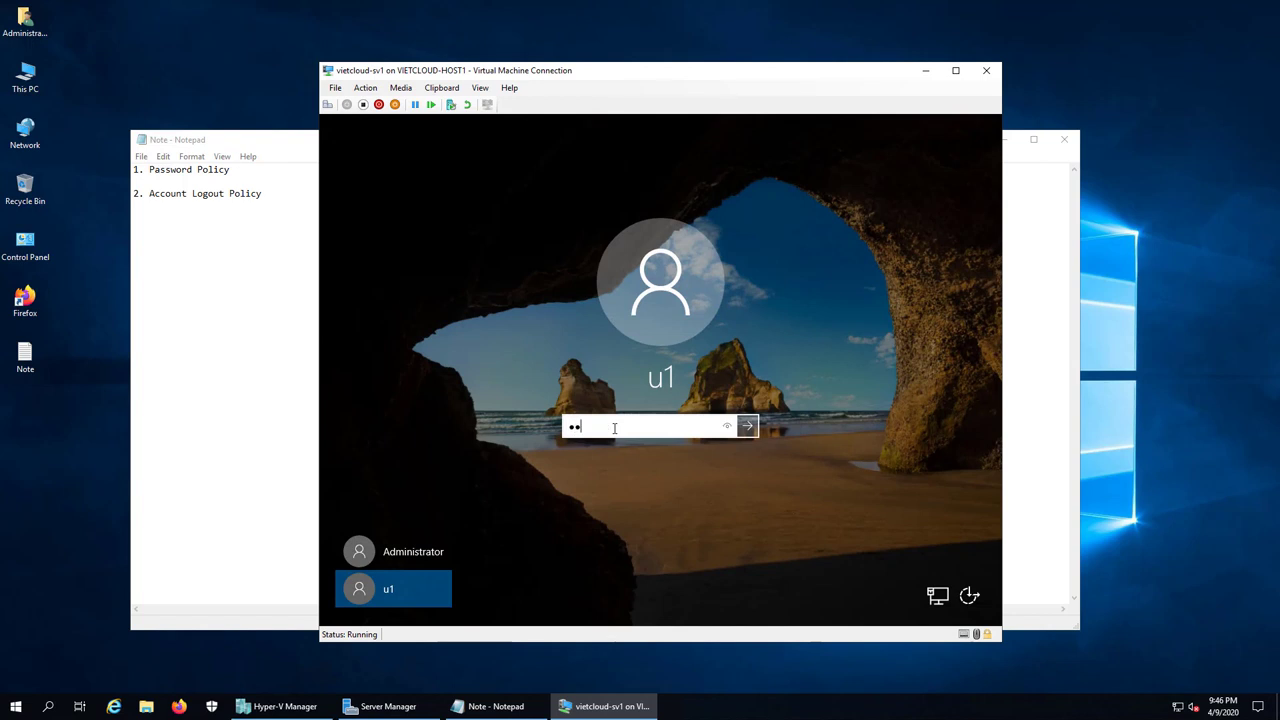
key("Return")
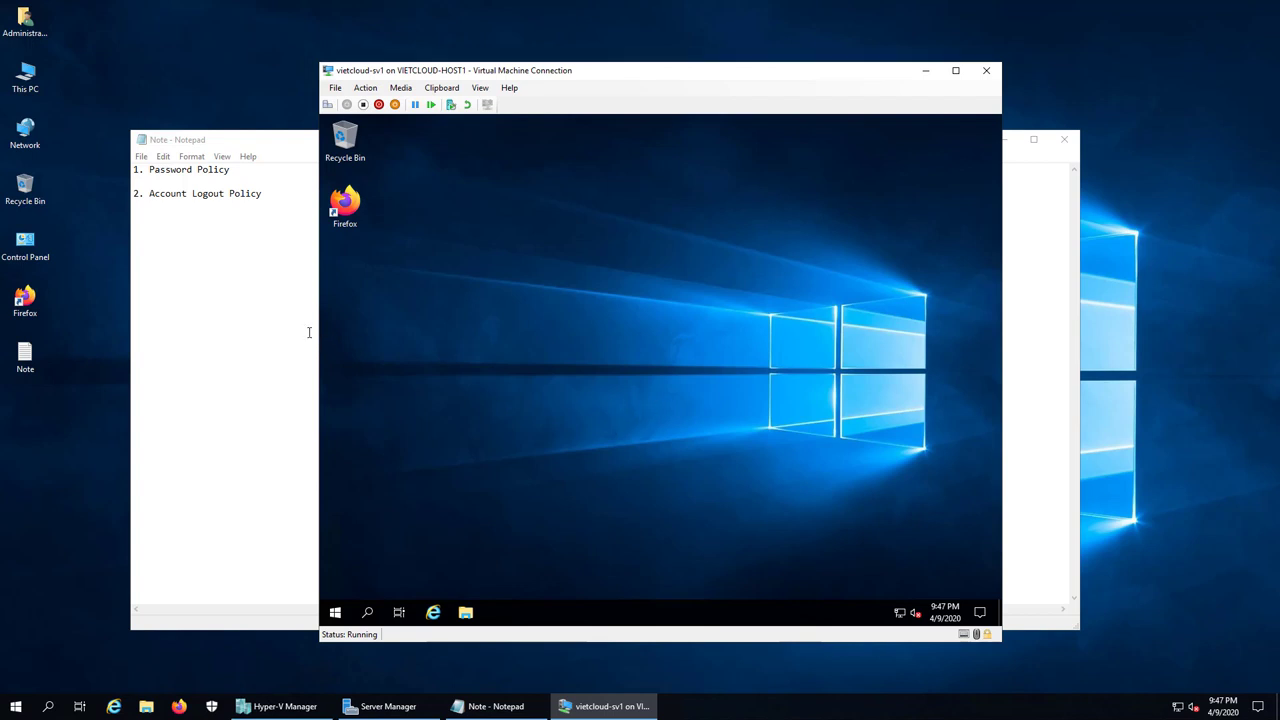
Step: Type '3. Policy co ban tren Wndows' on a new line below the second item
left_click(272, 238)
left_click(270, 196)
key("Return")
key("Return")
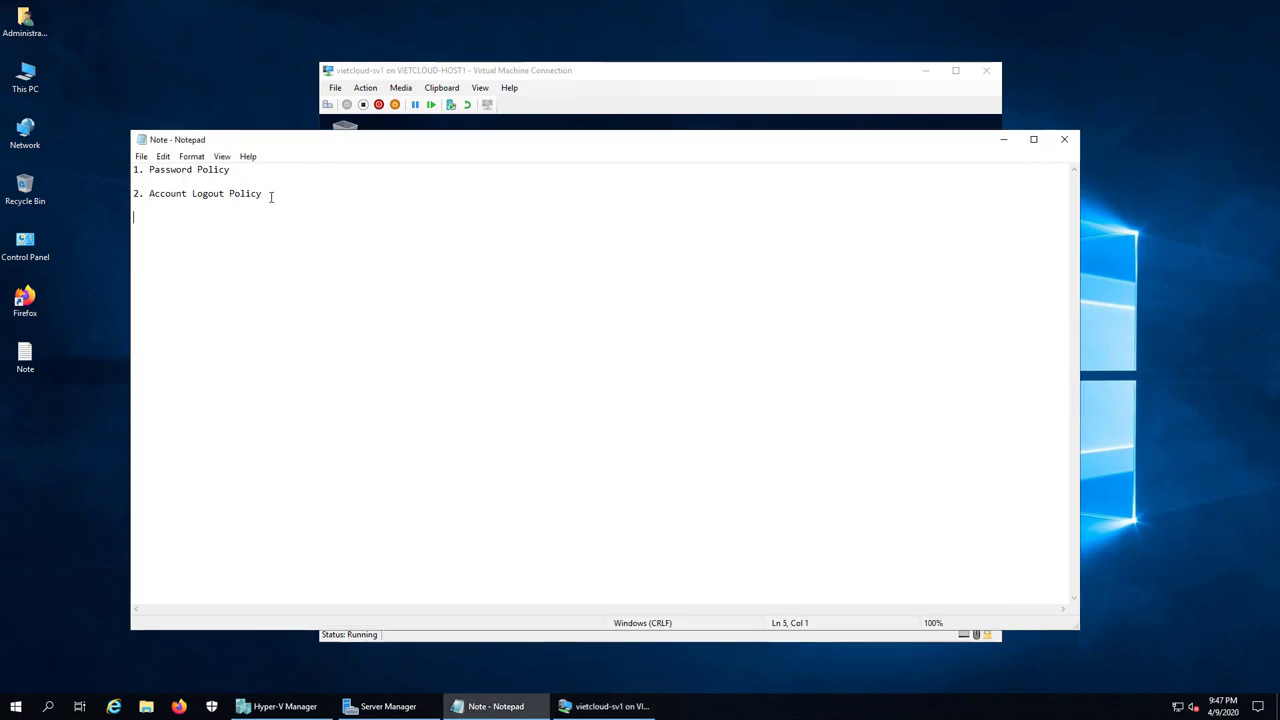
type("3.")
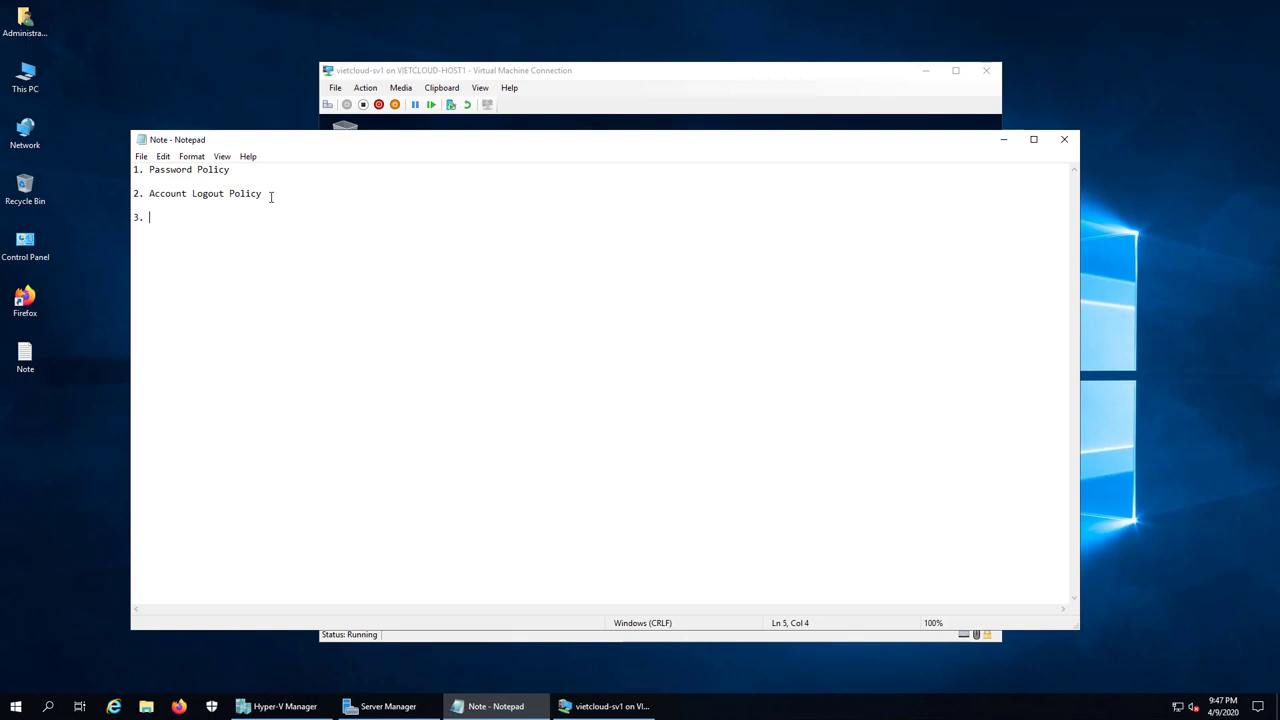
type("Policy co ban tre6n")
key("BackSpace")
key("BackSpace")
key("BackSpace")
type("n W")
type("ndows")
Step: Briefly highlight the list items, then start a new empty line below the third item
left_click_drag(290, 219, 133, 170)
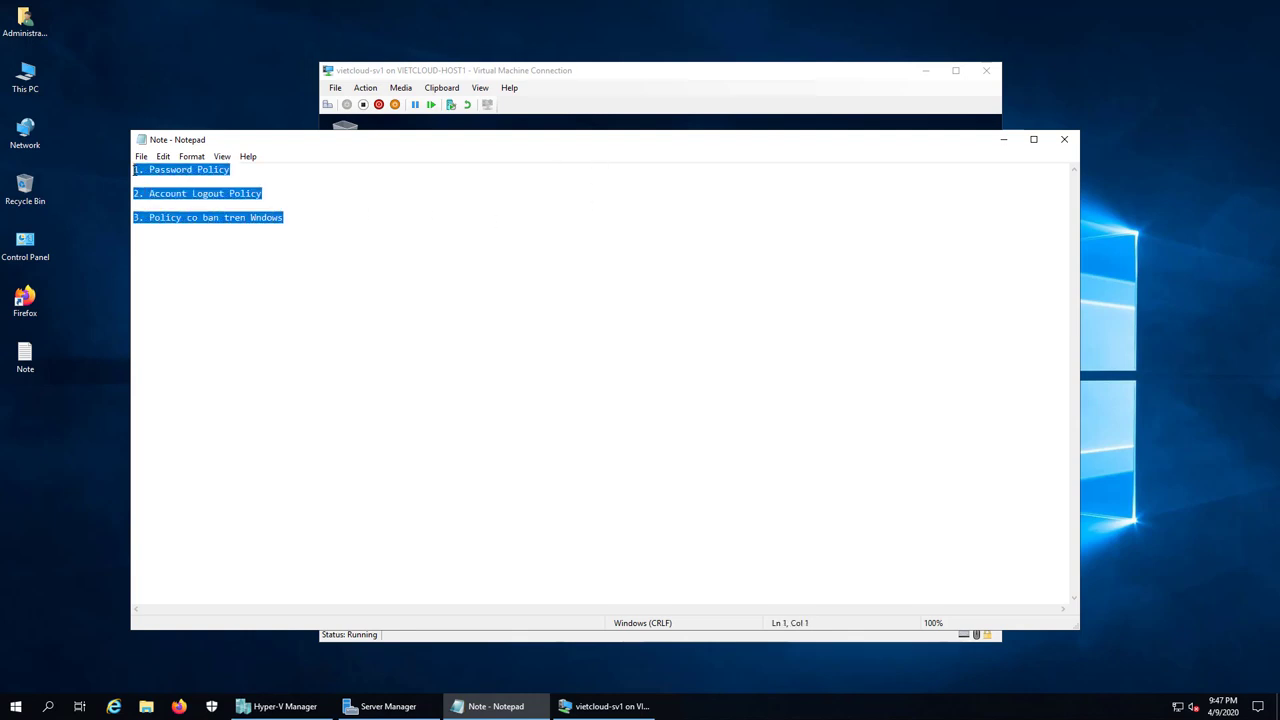
left_click(190, 213)
left_click(322, 218)
key("Left")
key("Right")
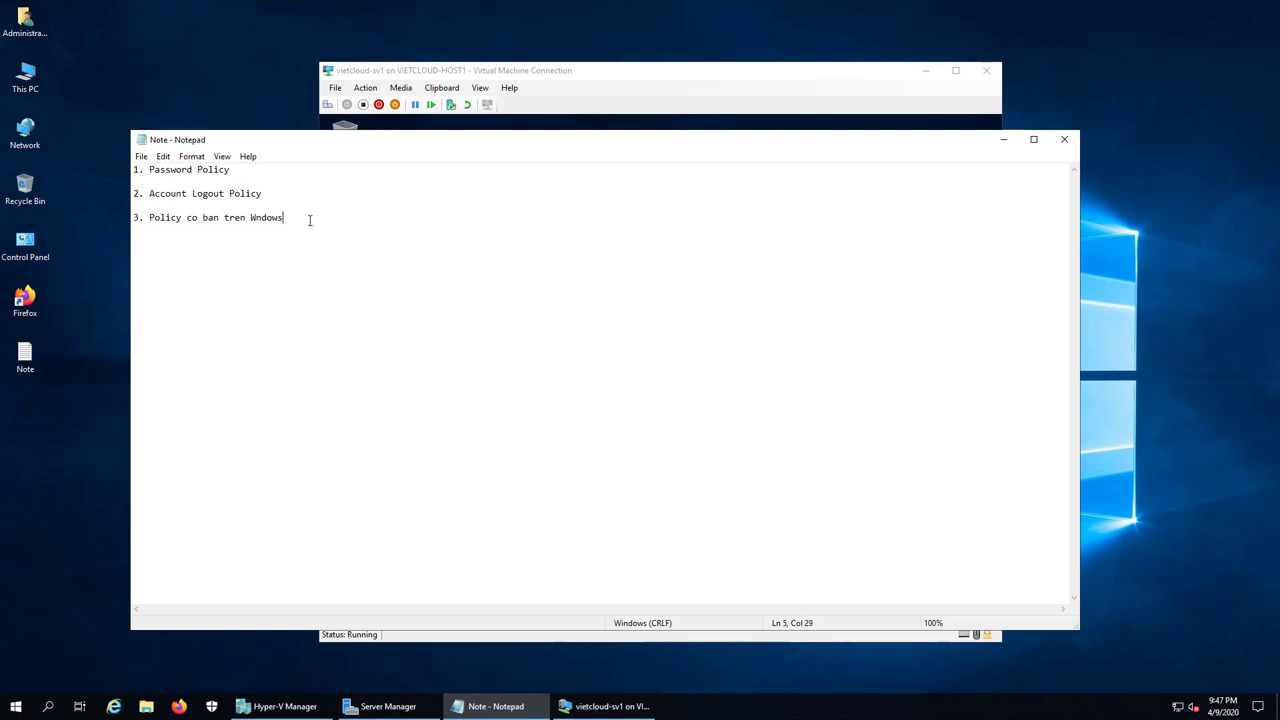
key("Return")
Step: Sign out of the u1 session and sign back in as Administrator with its password
left_click(813, 82)
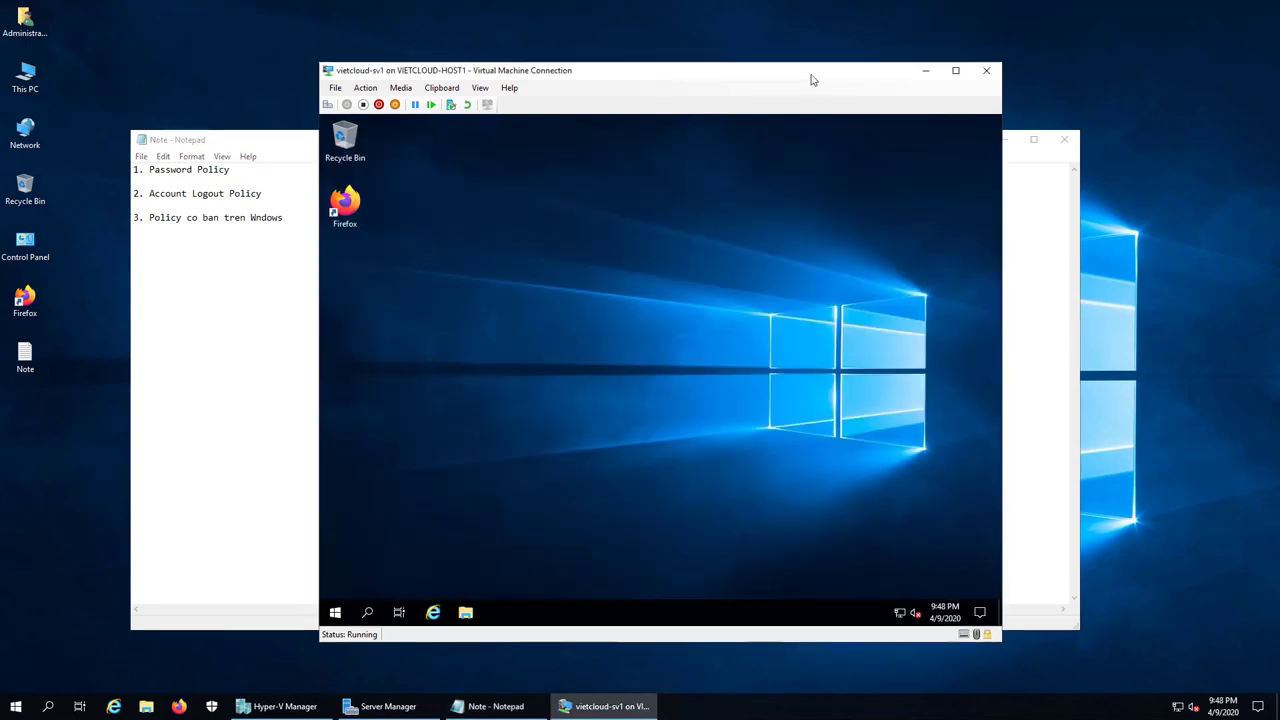
right_click(335, 612)
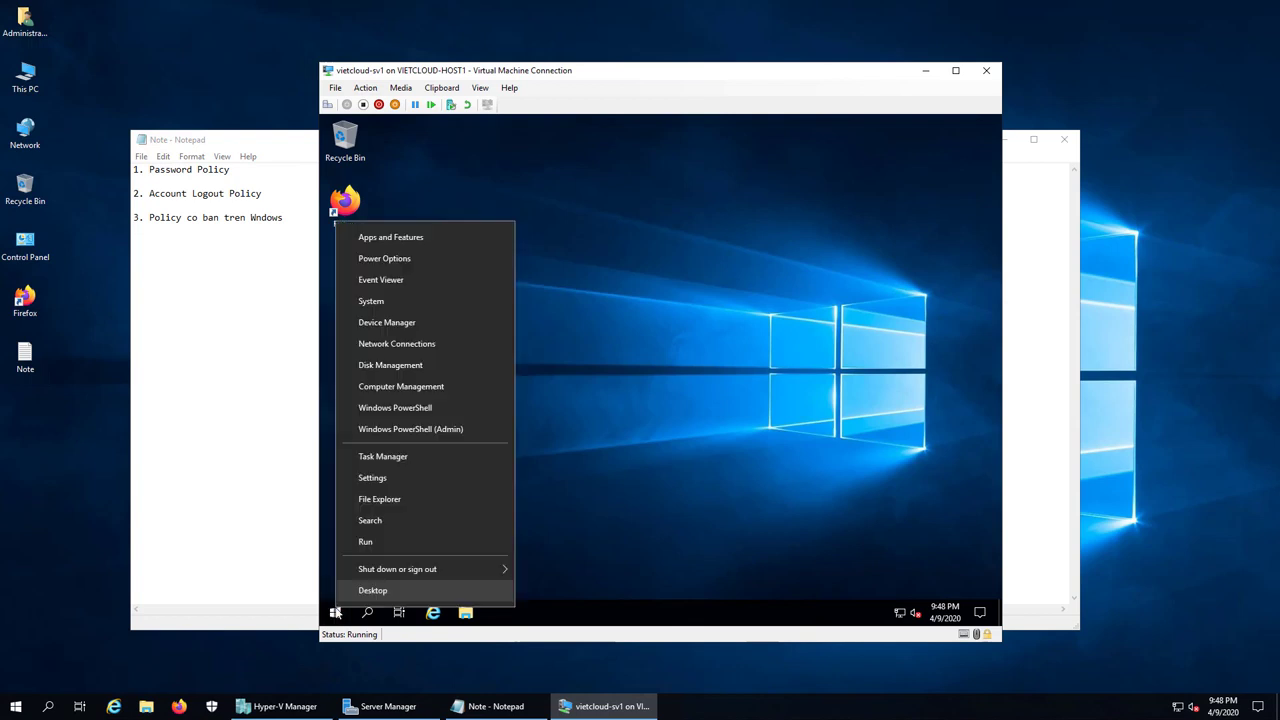
mouse_move(375, 572)
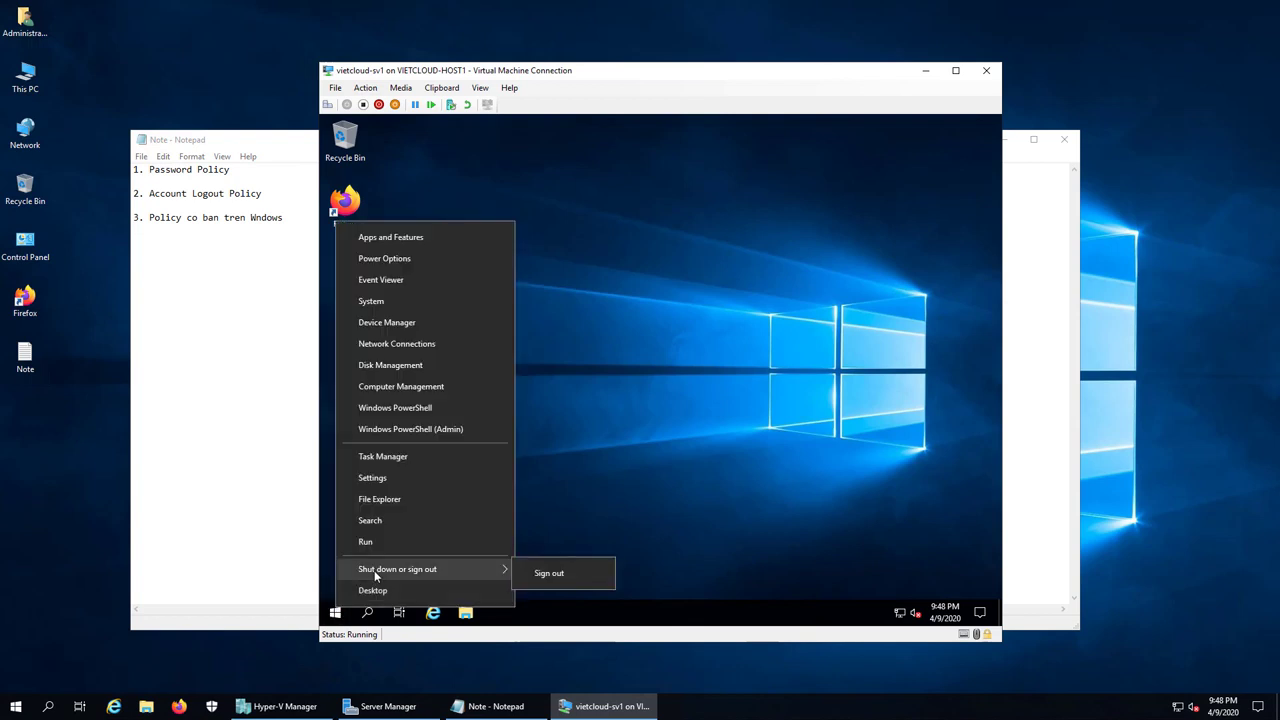
left_click(537, 575)
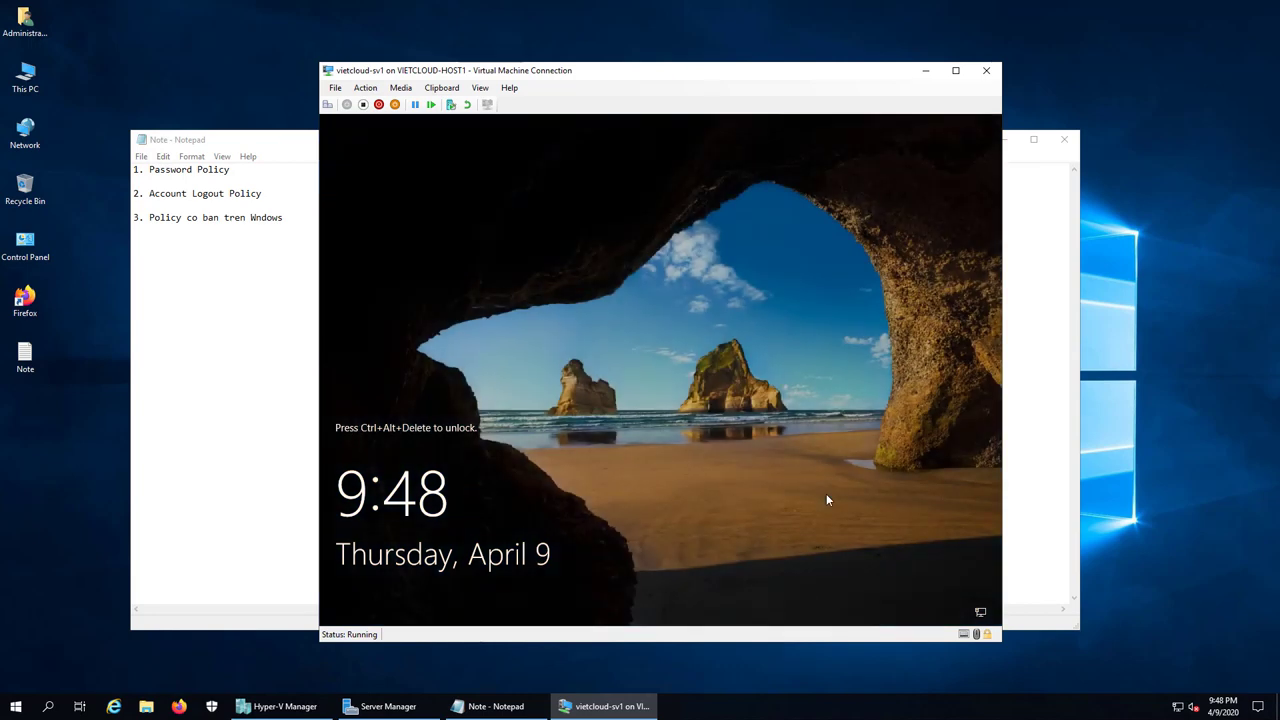
left_click(327, 104)
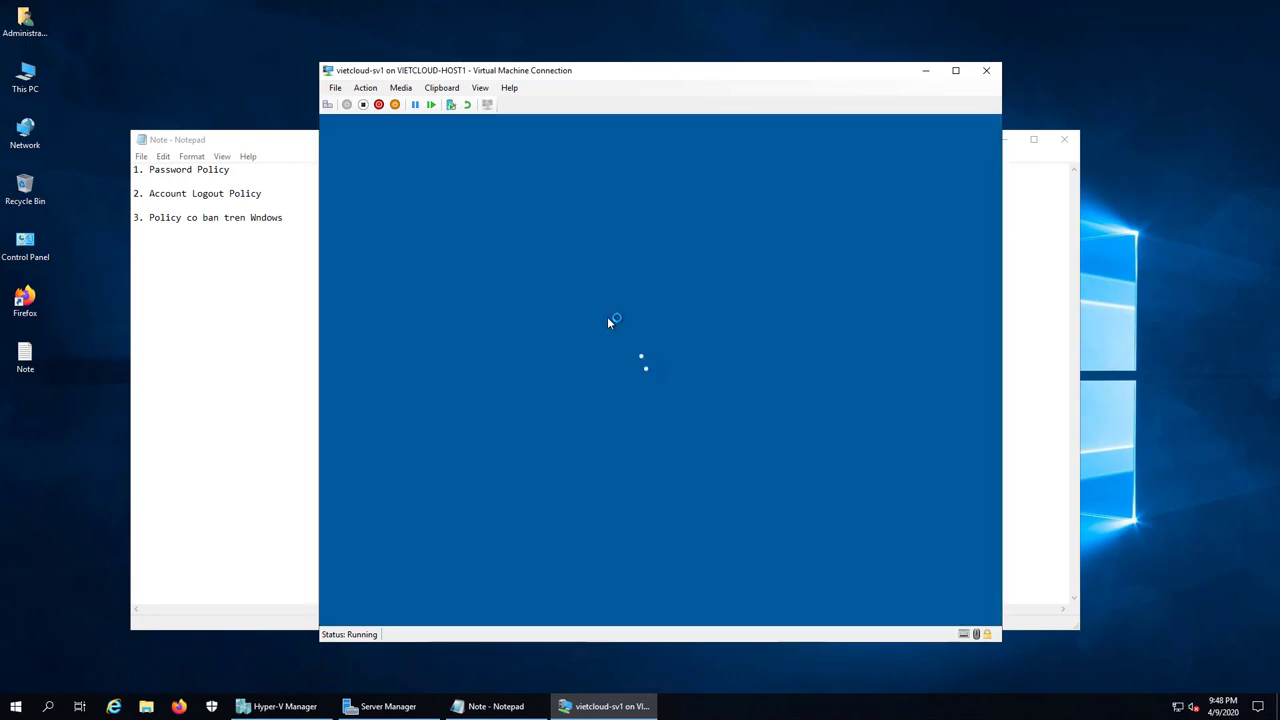
left_click(441, 584)
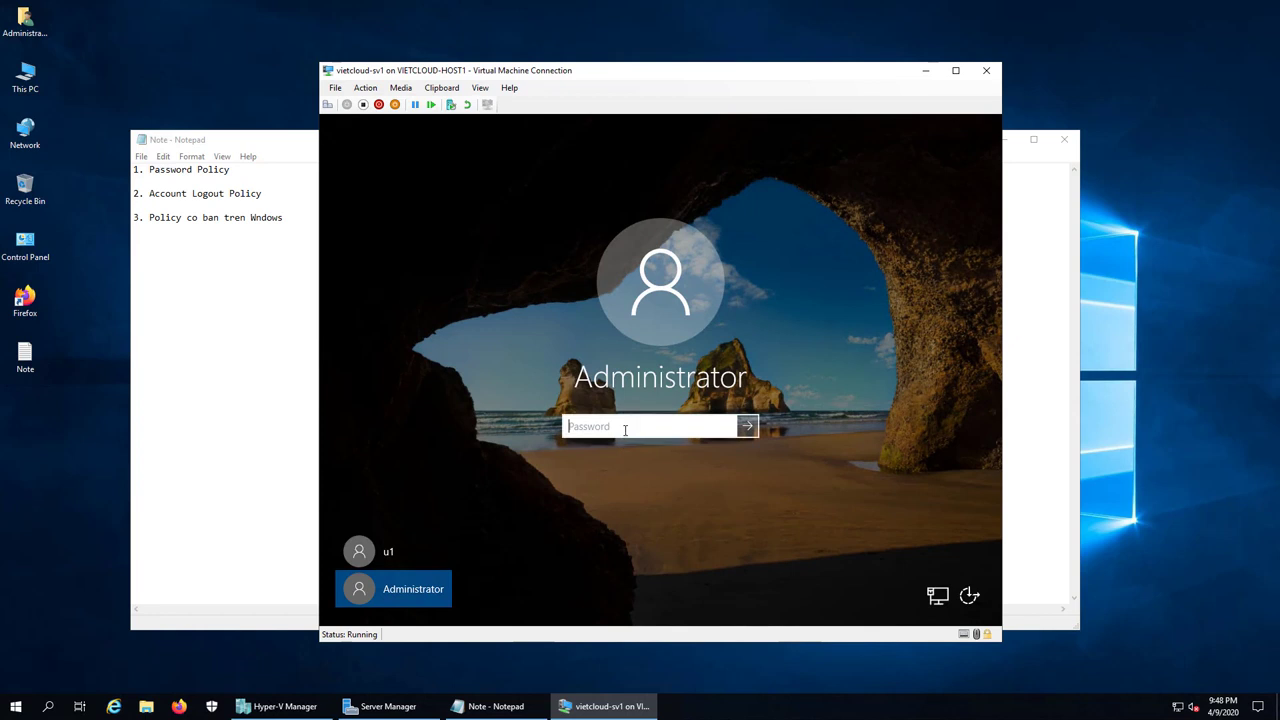
type("1234")
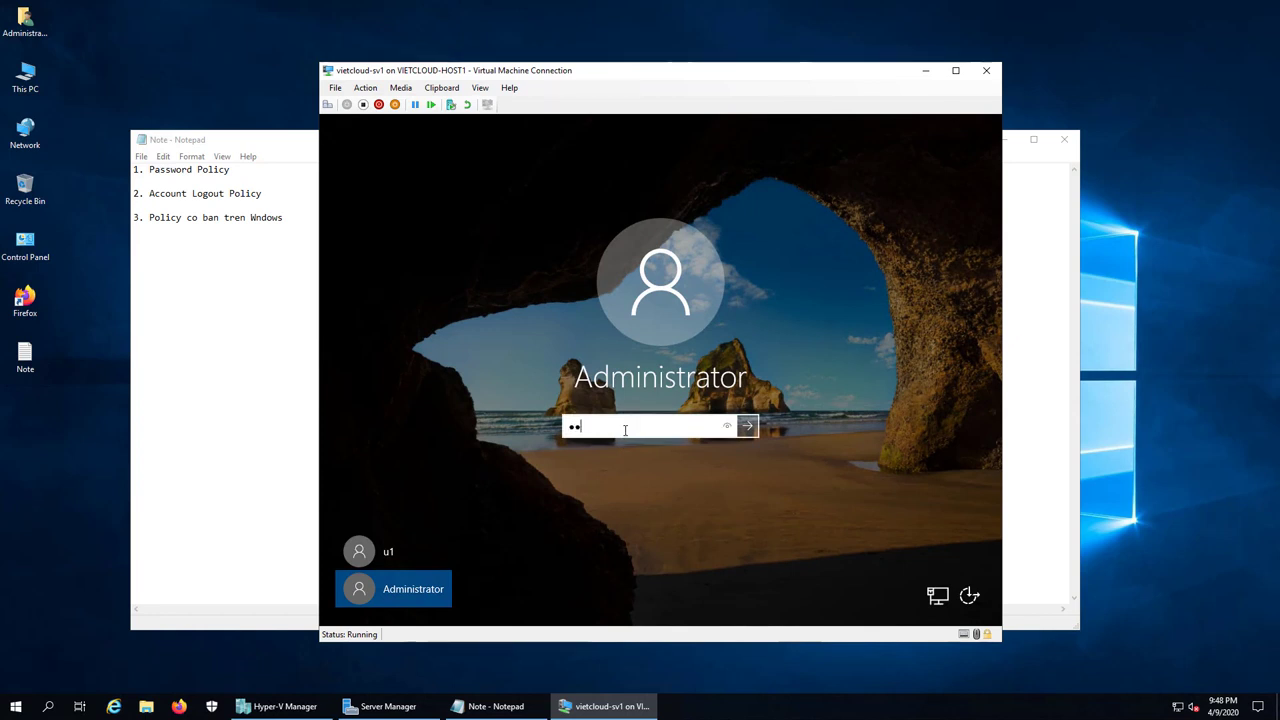
type("567890")
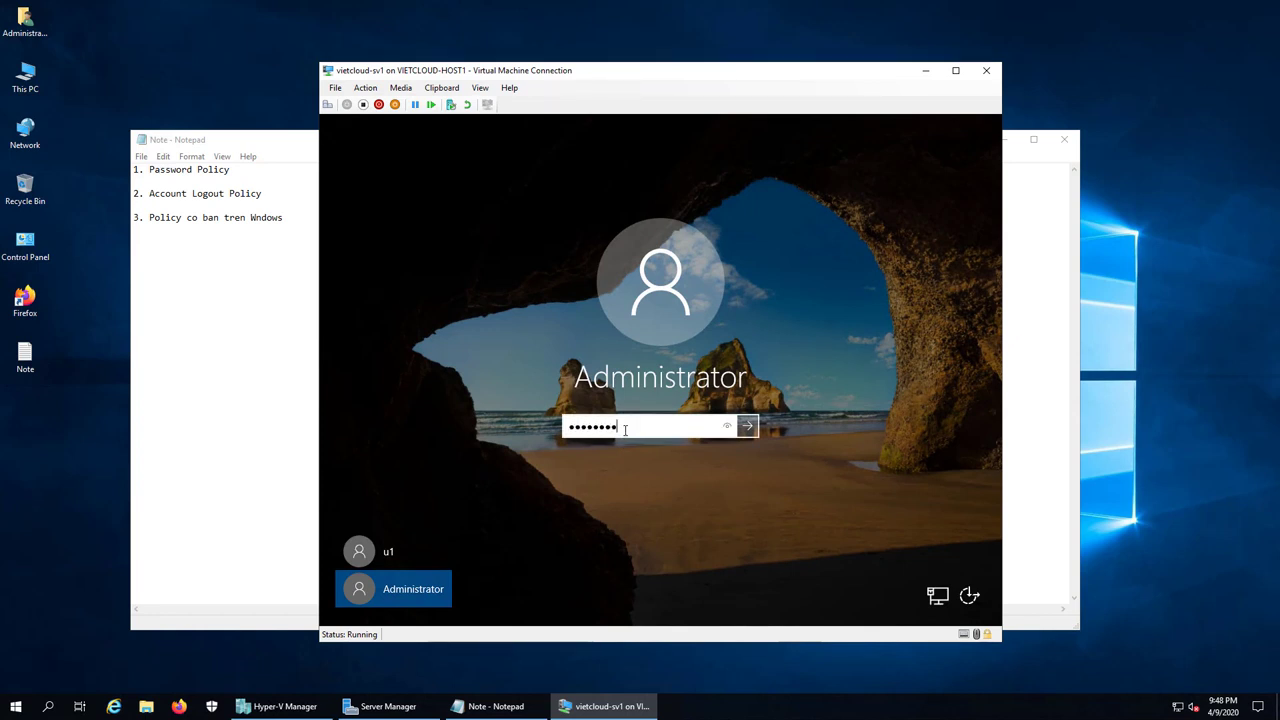
key("Return")
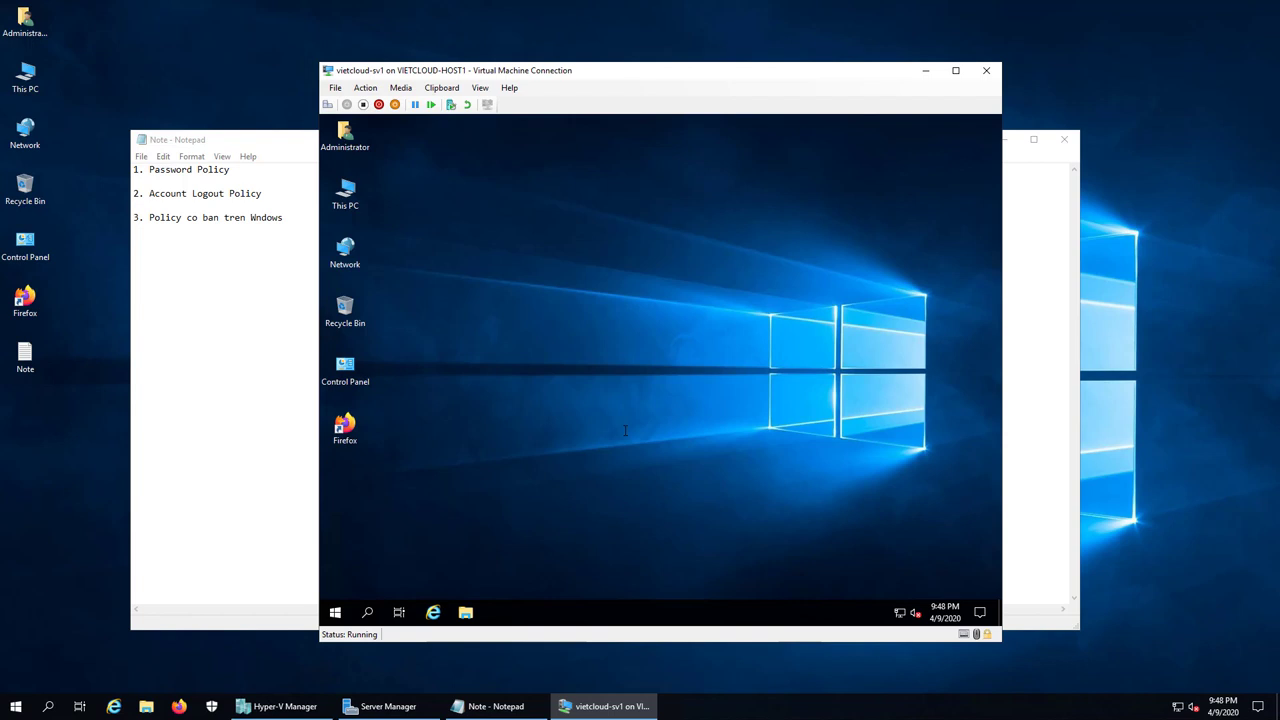
Step: Launch gpedit.msc from Run, maximize it, widen the tree, and expand Windows Settings > Security Settings
right_click(335, 612)
left_click(377, 548)
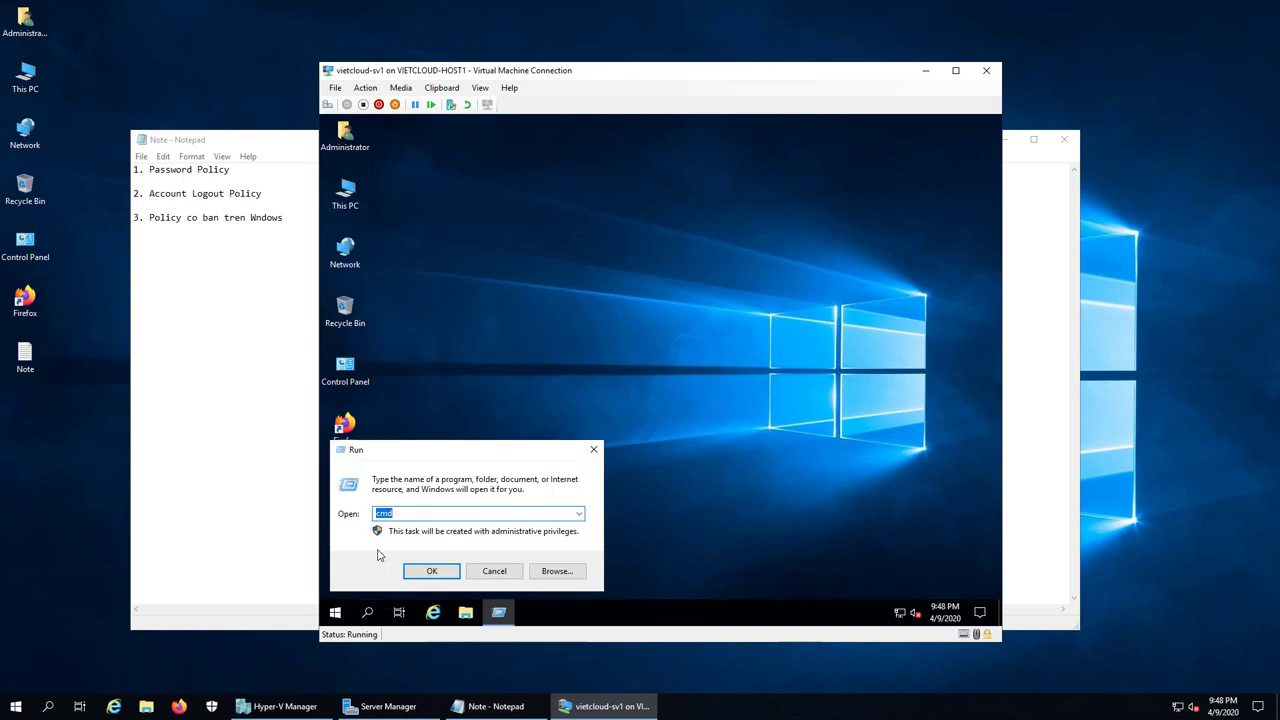
type("gpedit.msc")
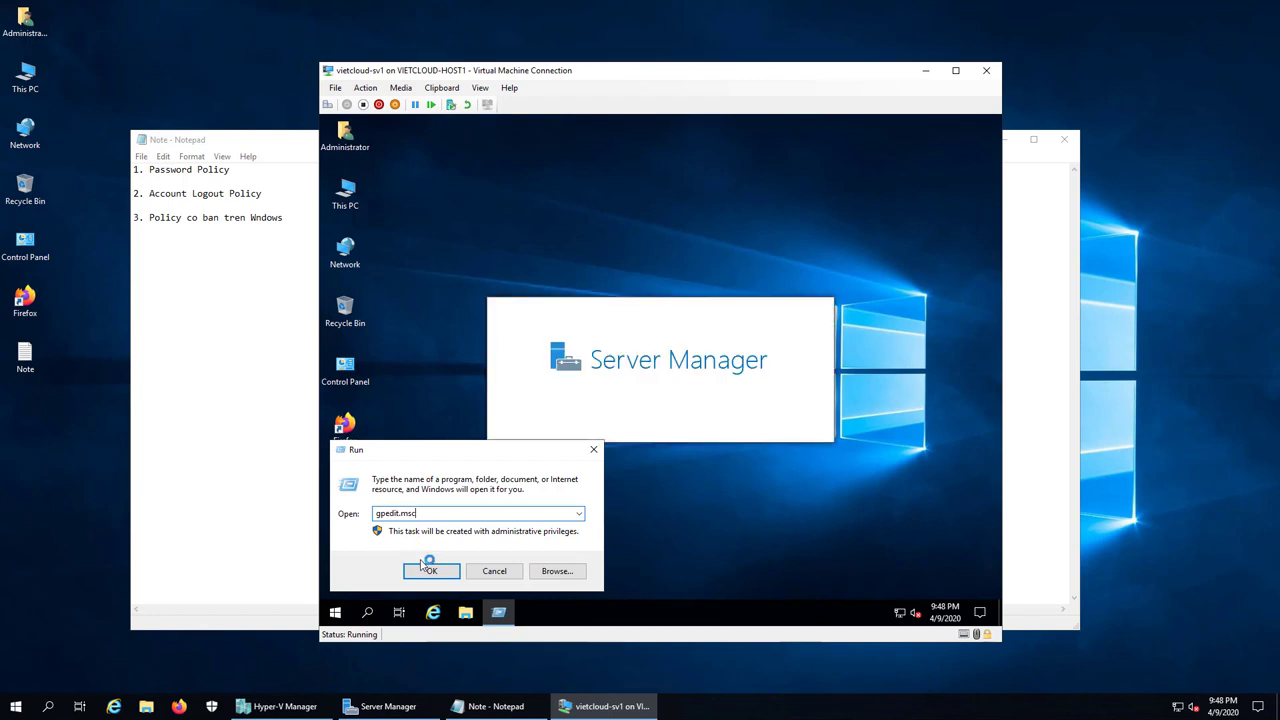
left_click(428, 570)
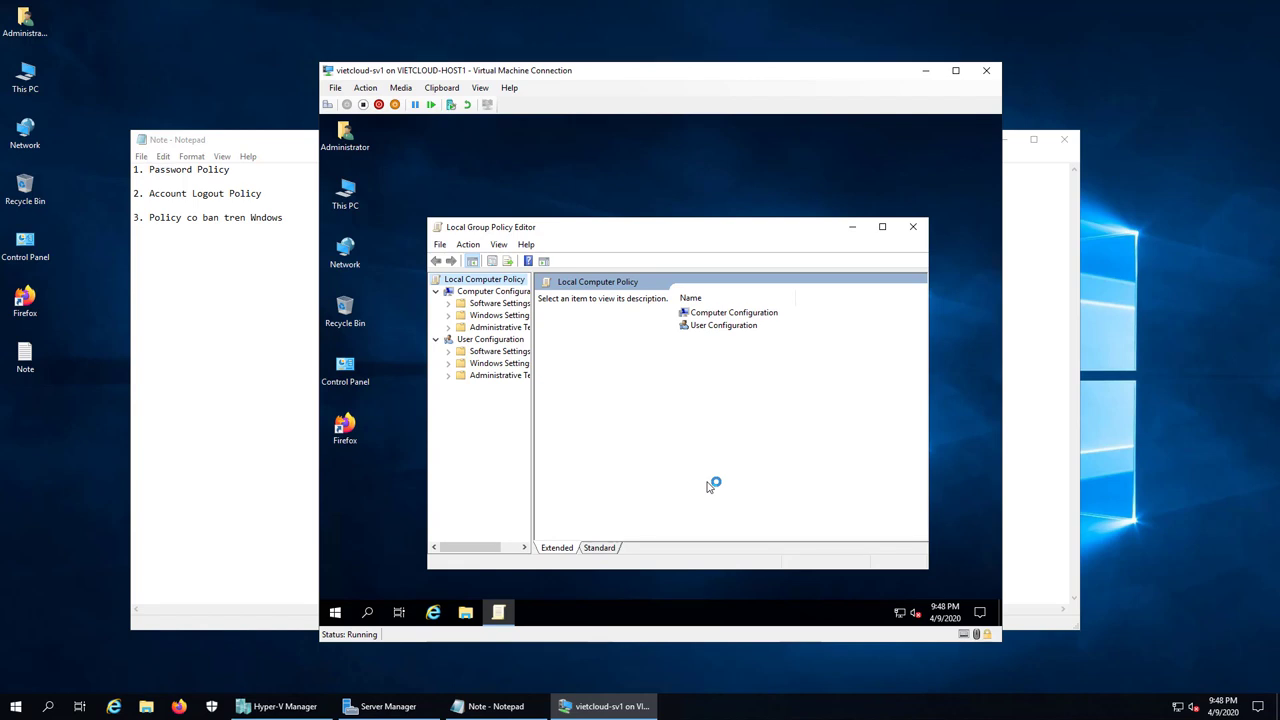
left_click(882, 227)
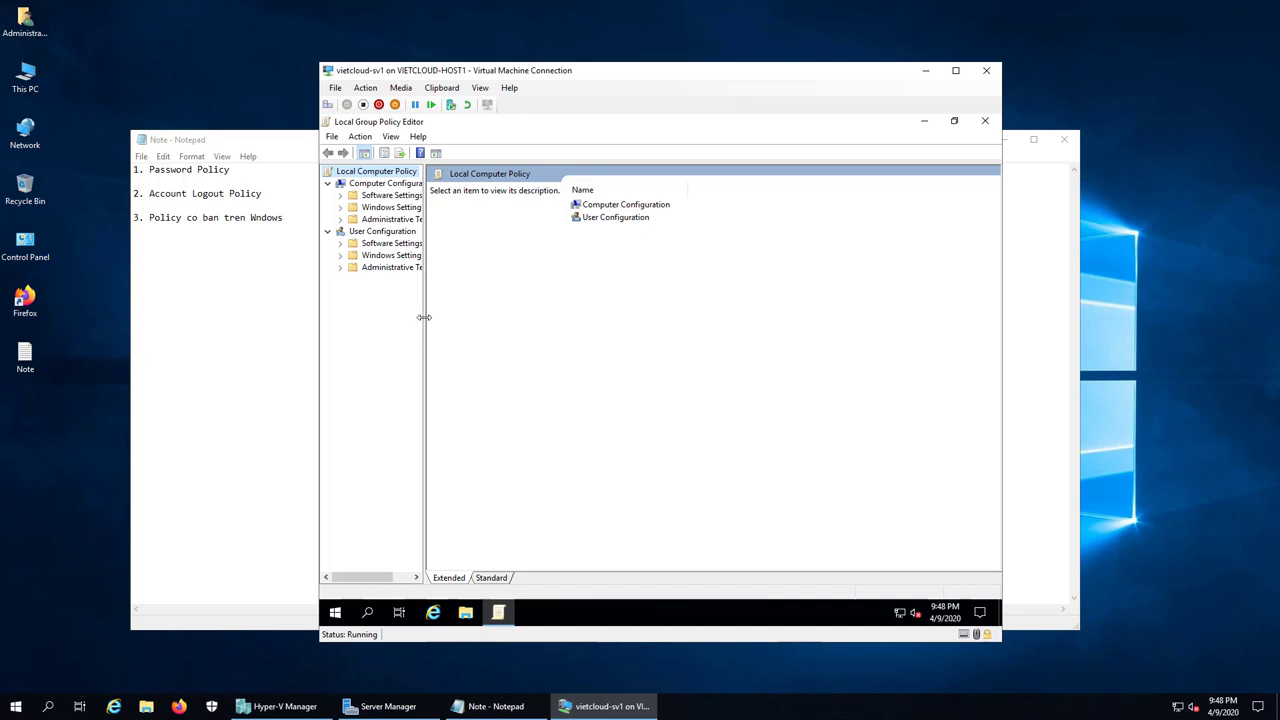
left_click_drag(424, 317, 478, 315)
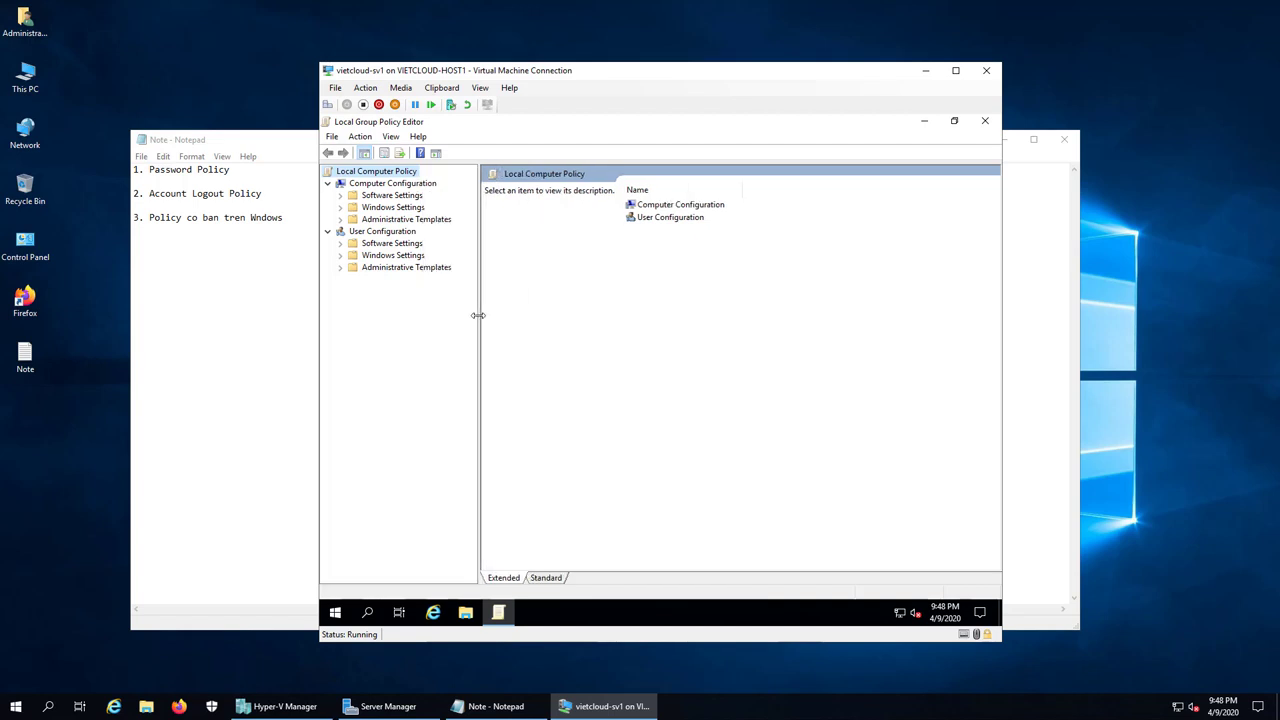
left_click(340, 207)
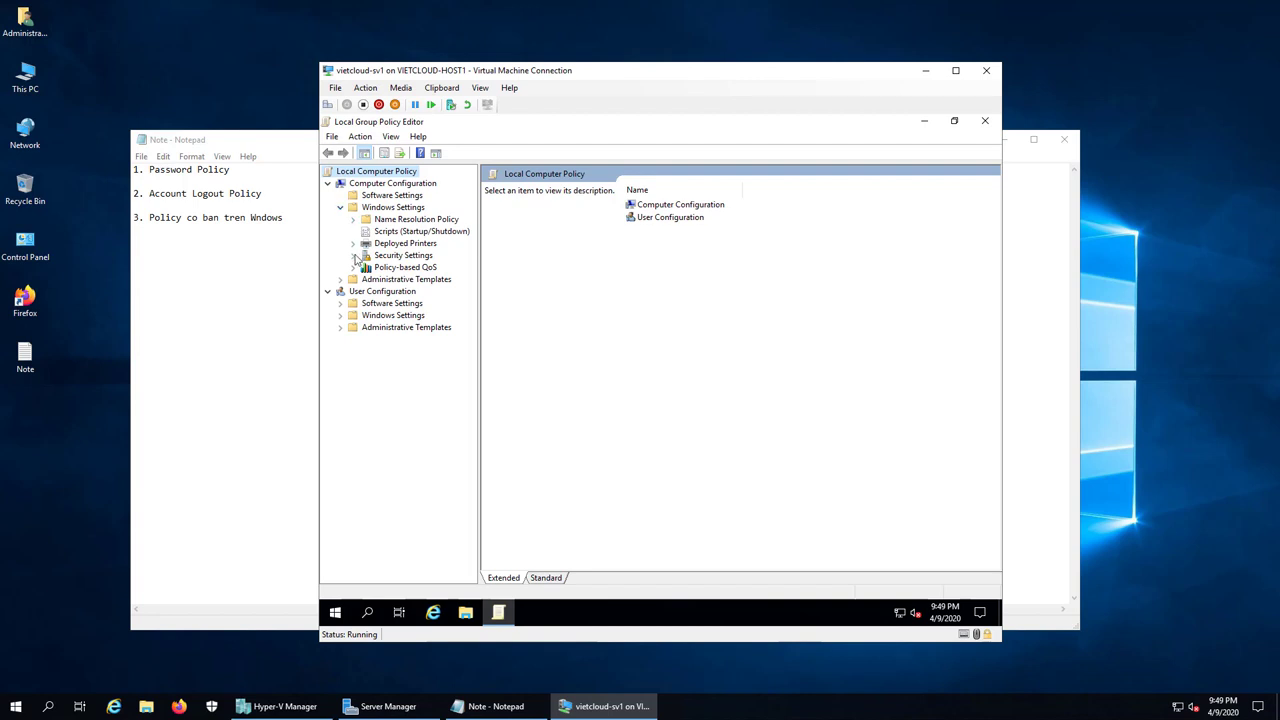
left_click(353, 255)
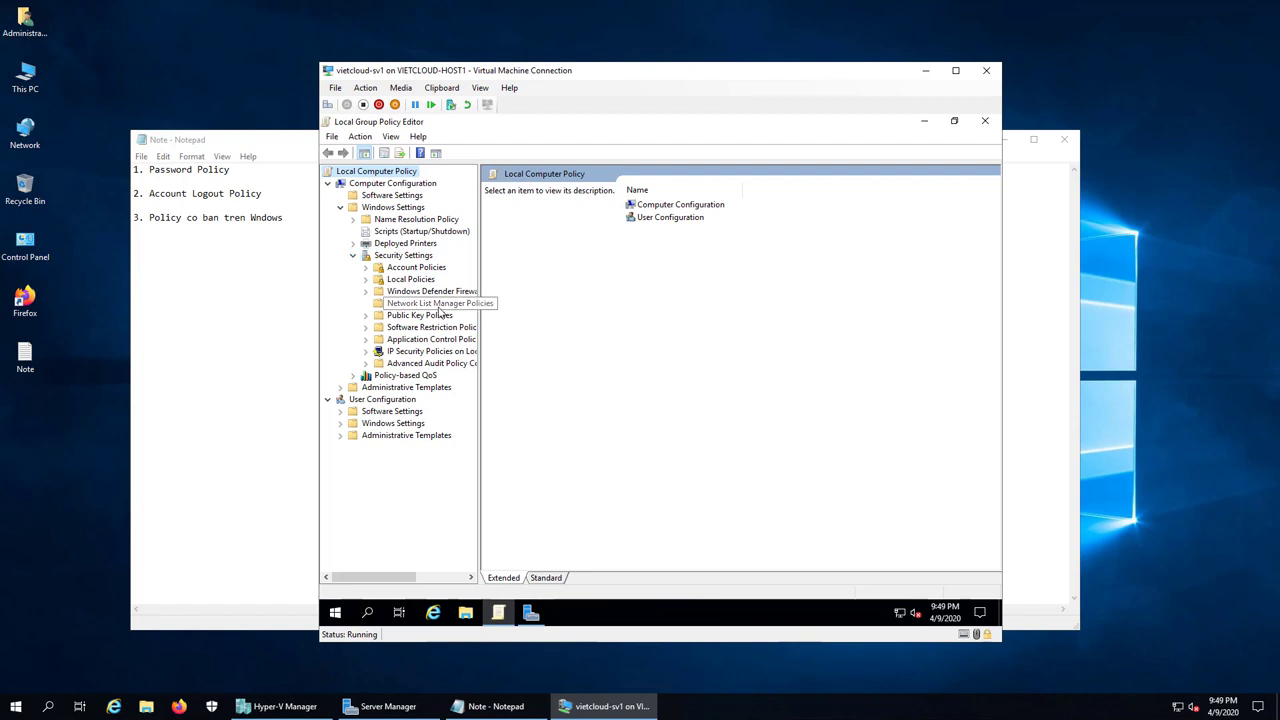
Step: Maximize Server Manager and view its Tools menu, then return to the editor's Security Settings
left_click(531, 612)
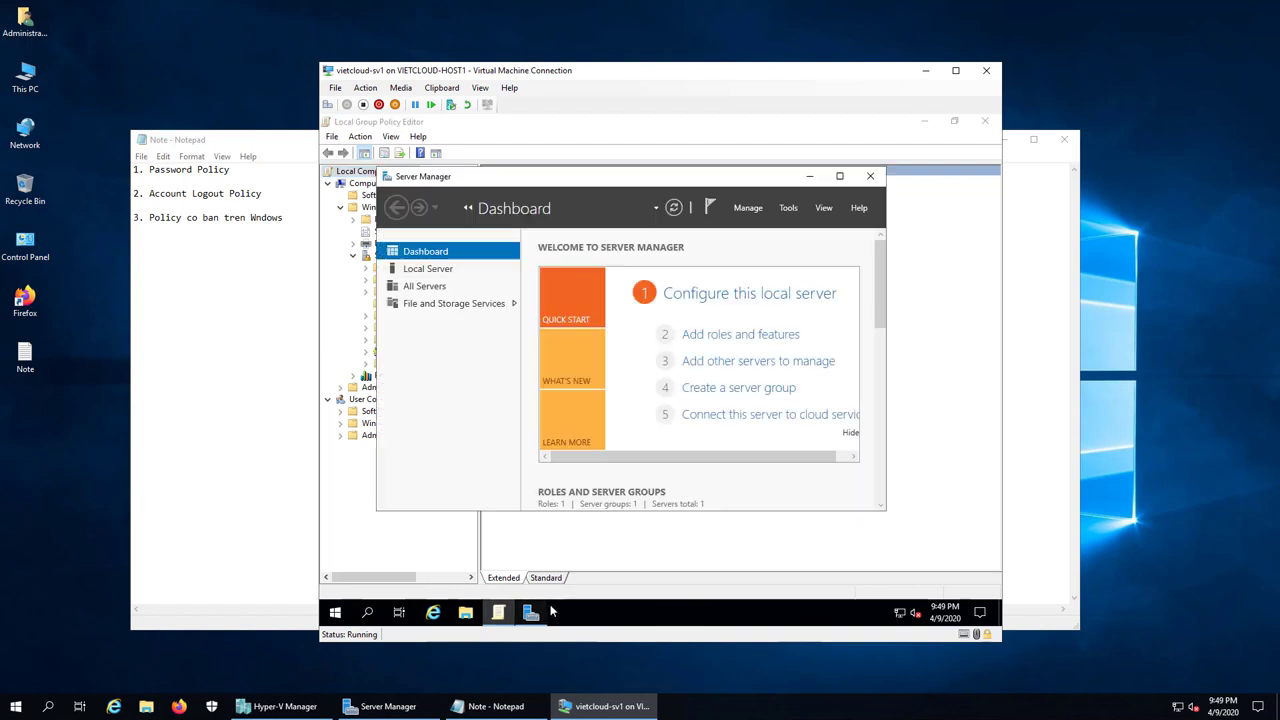
left_click(839, 176)
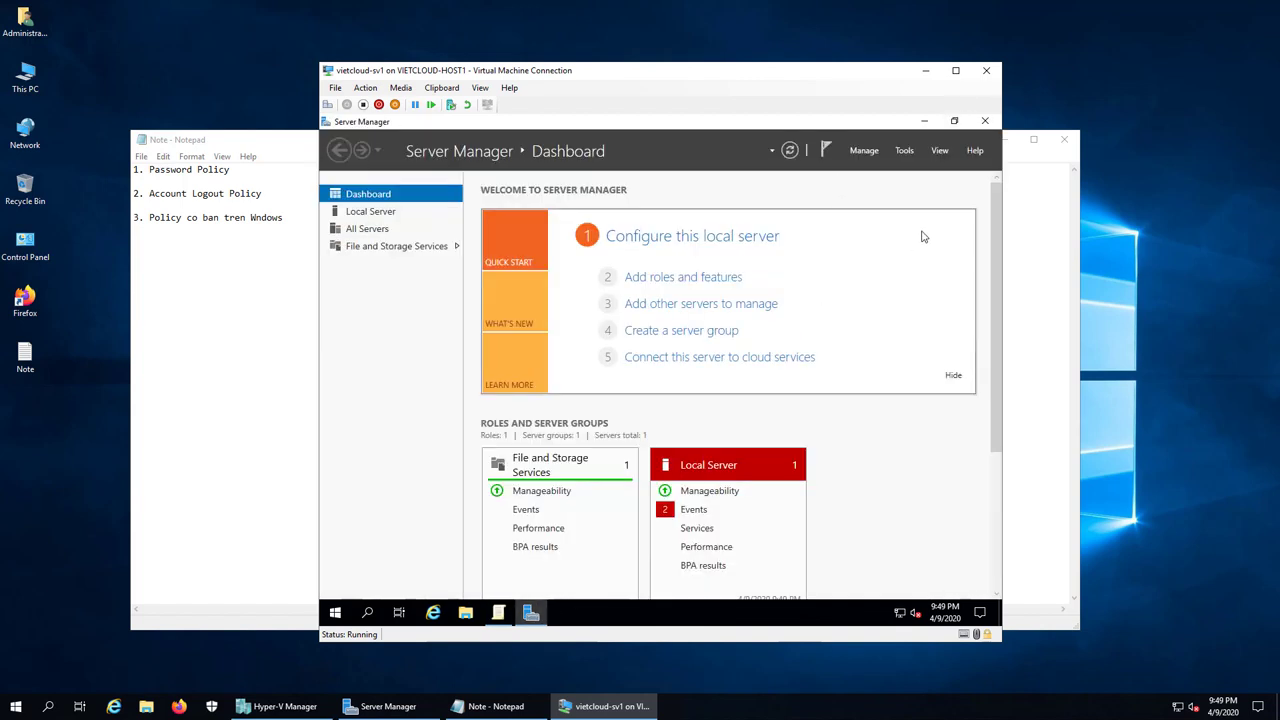
left_click(905, 151)
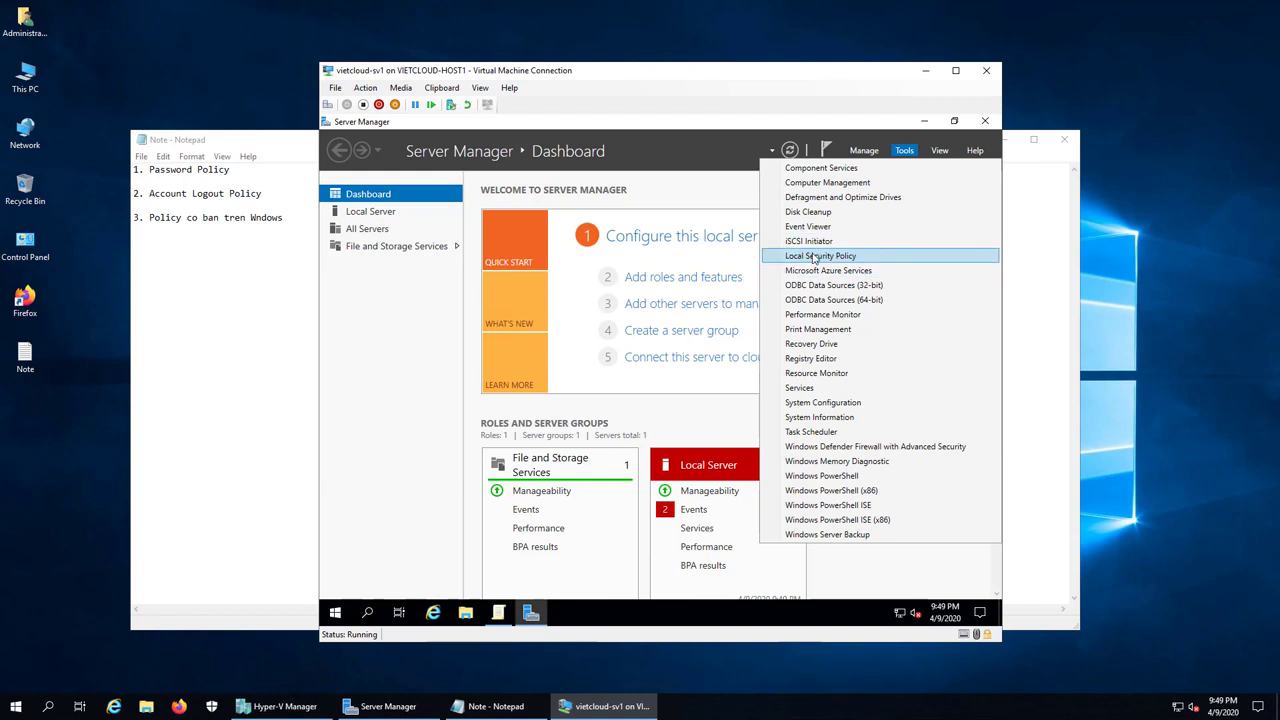
left_click(498, 614)
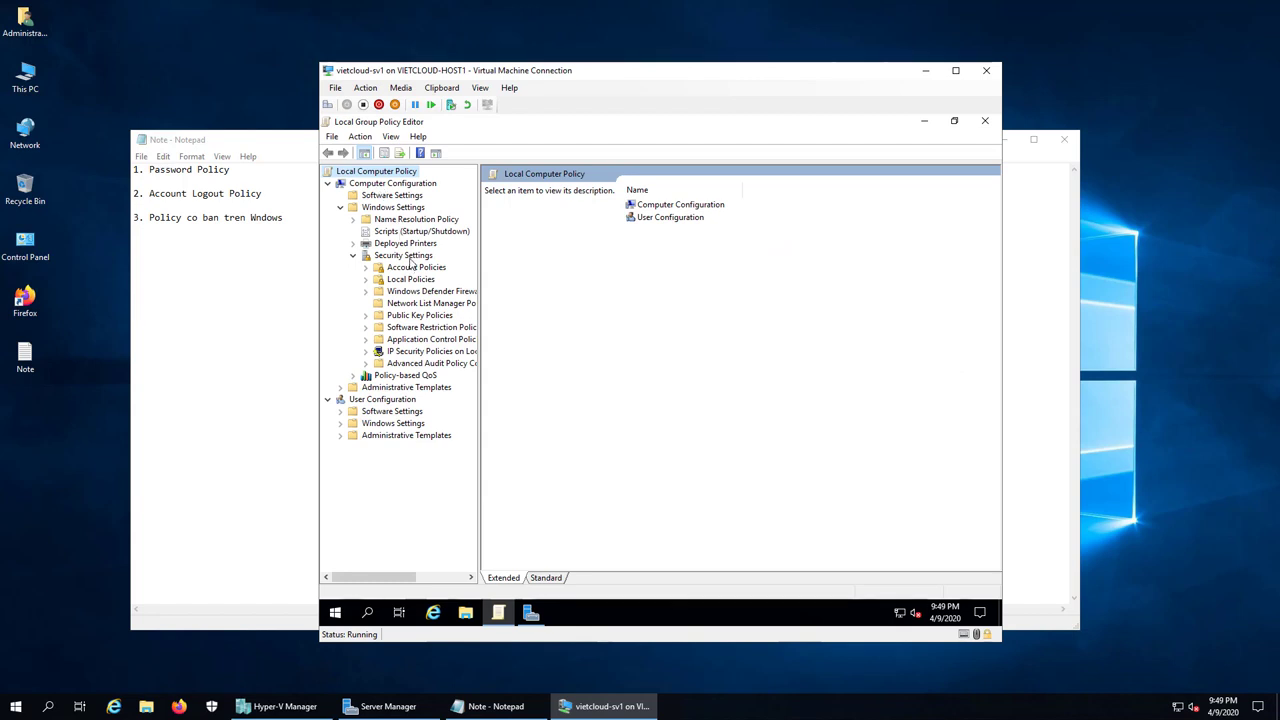
left_click(406, 257)
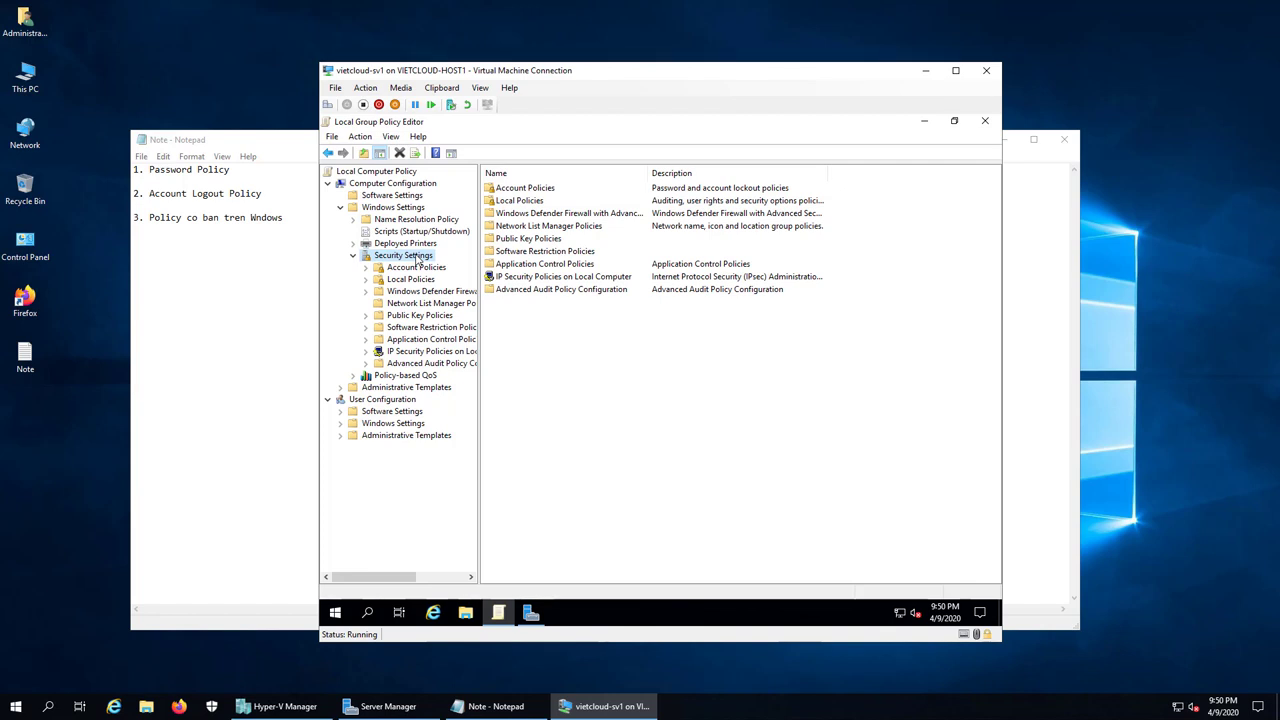
Step: Navigate to Windows Settings > Security Settings > Local Policies > Security Options
left_click(414, 187)
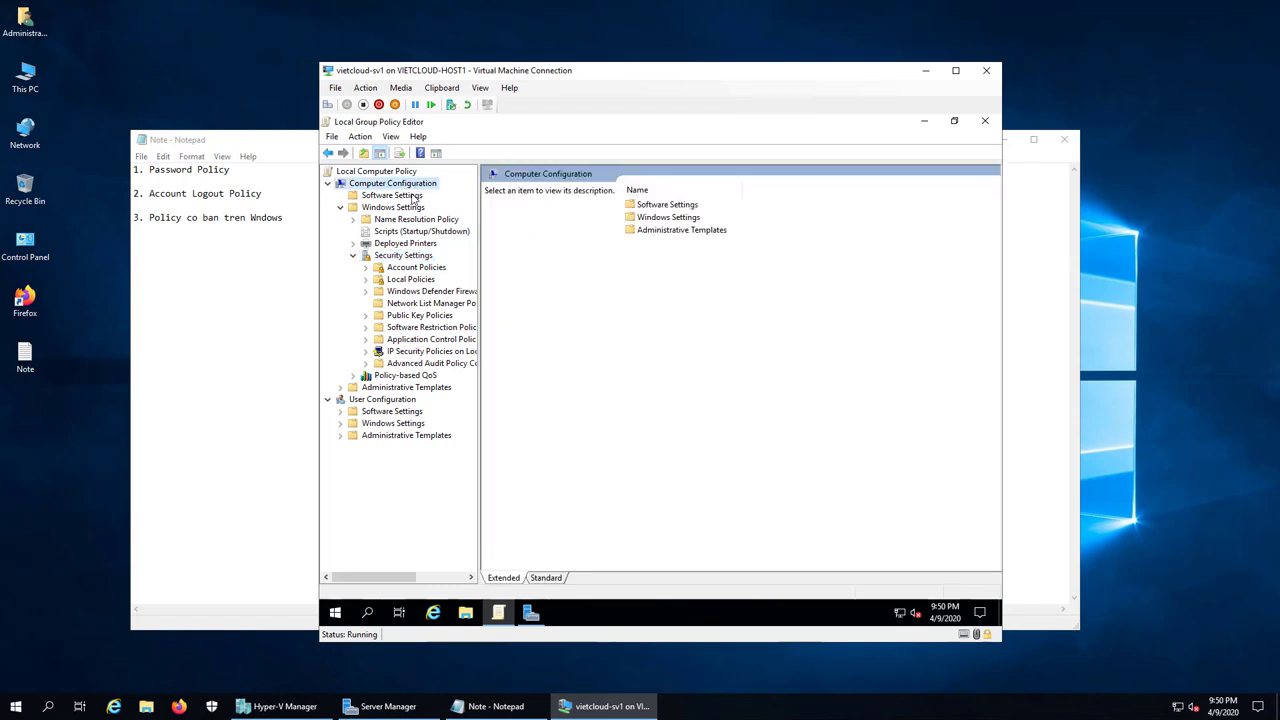
double_click(408, 208)
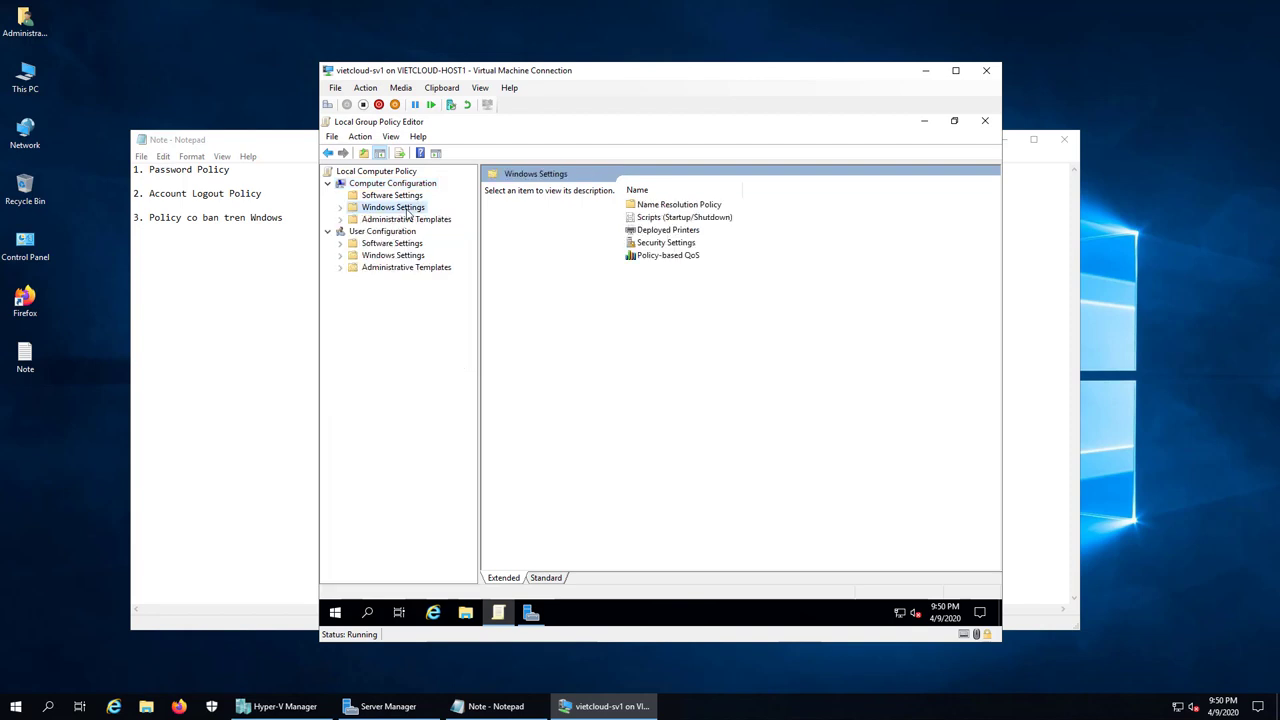
double_click(393, 207)
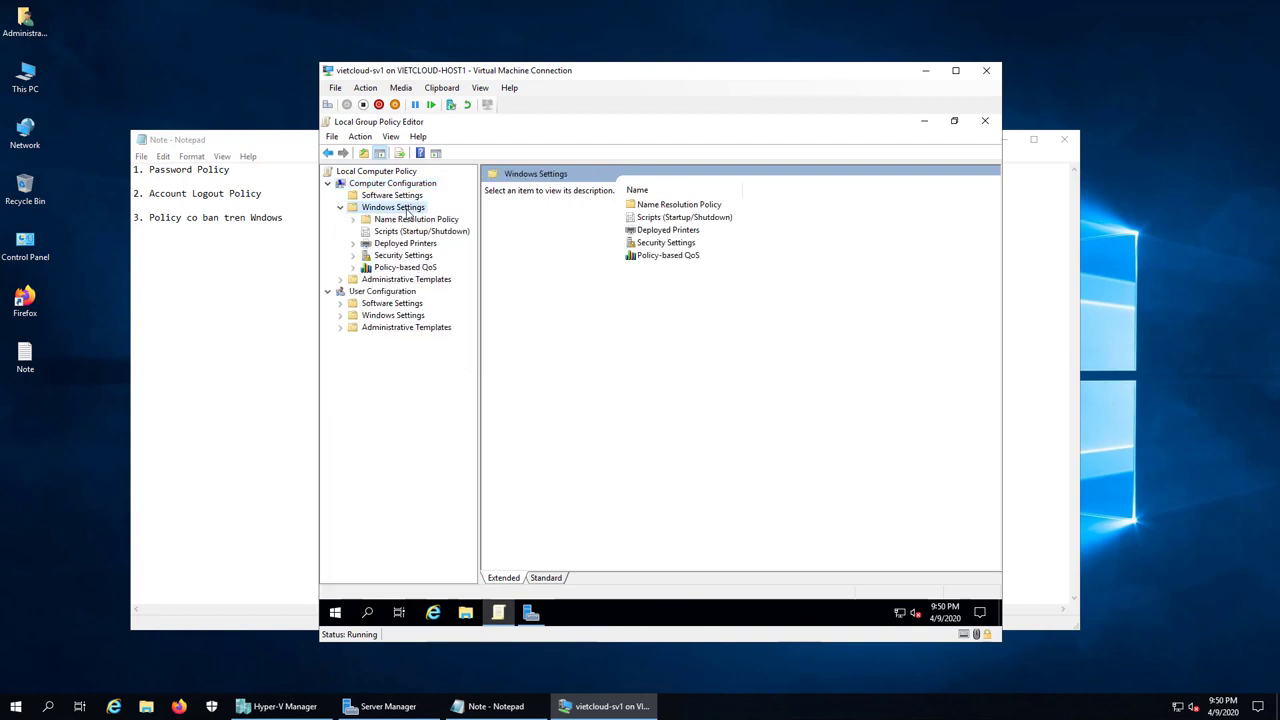
double_click(405, 257)
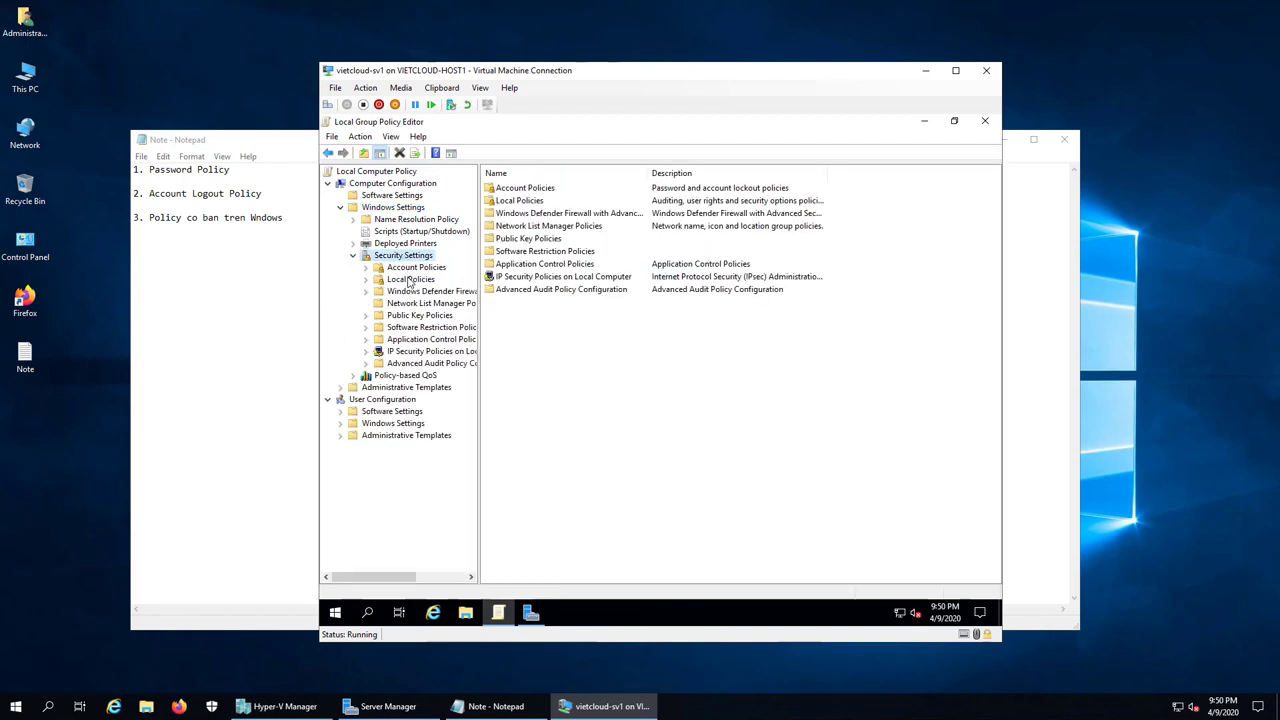
double_click(409, 280)
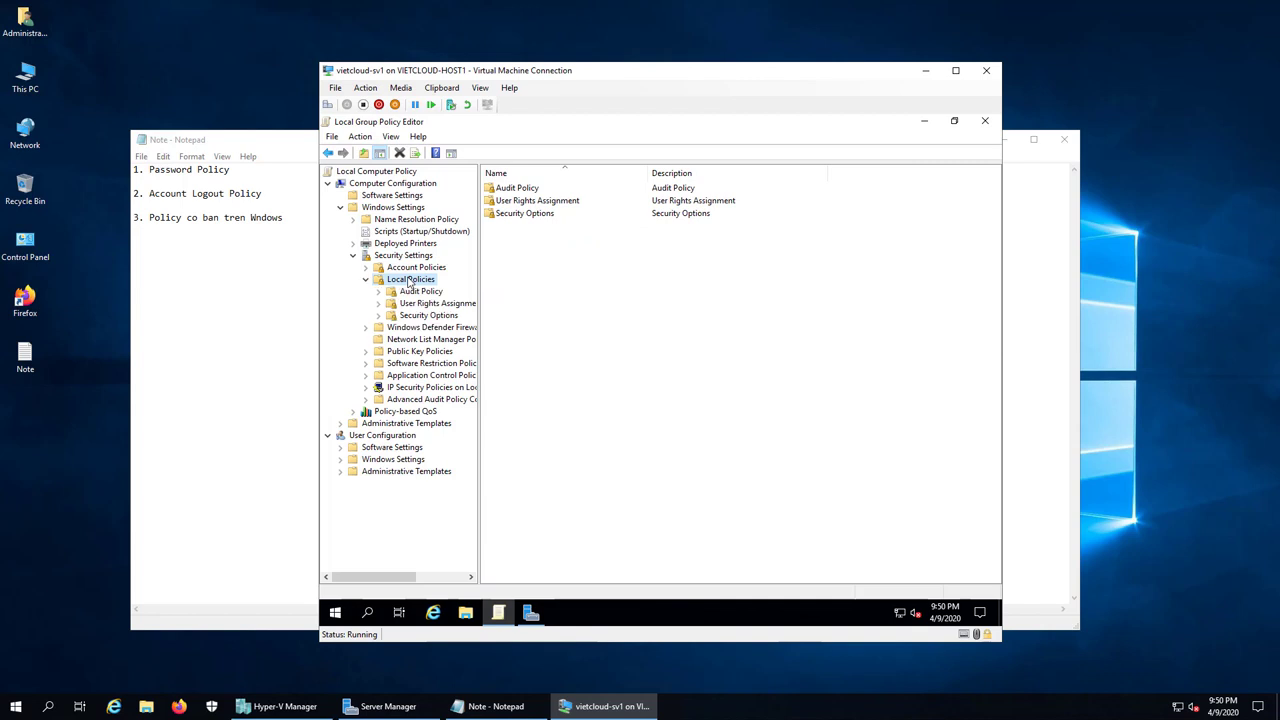
left_click(428, 315)
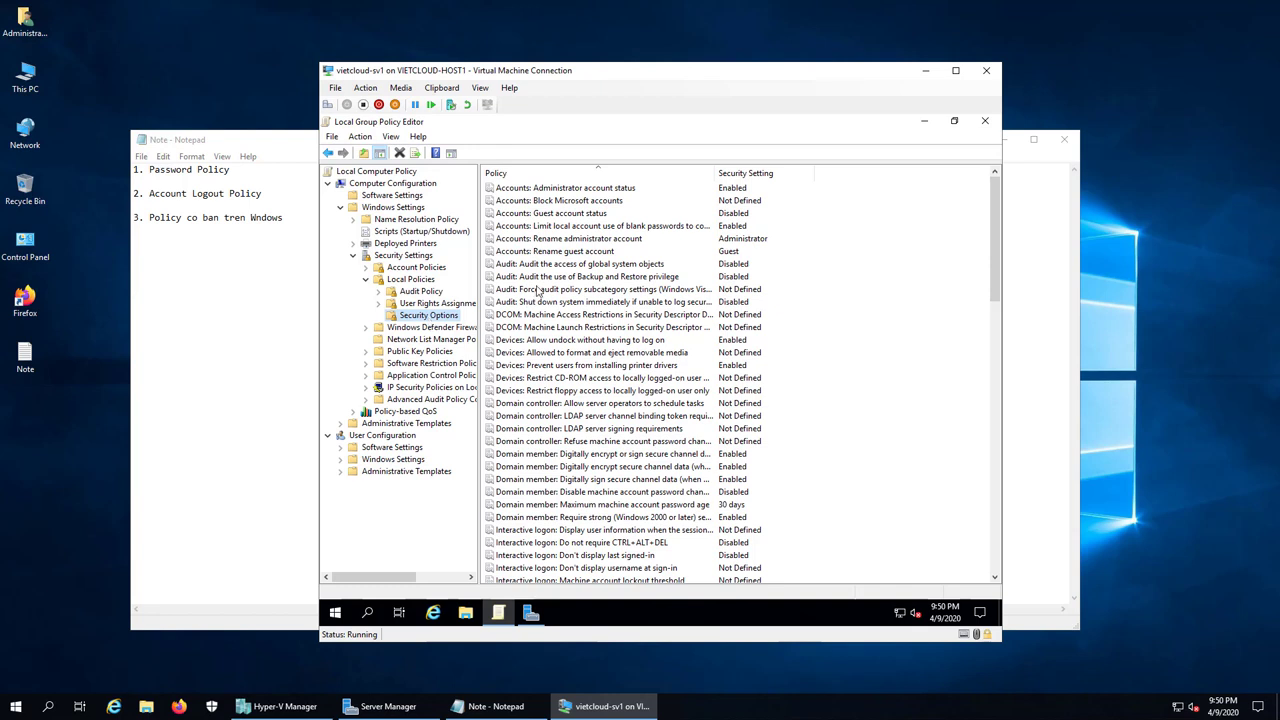
Step: Set 'Accounts: Rename administrator account' to Admin
left_click(556, 189)
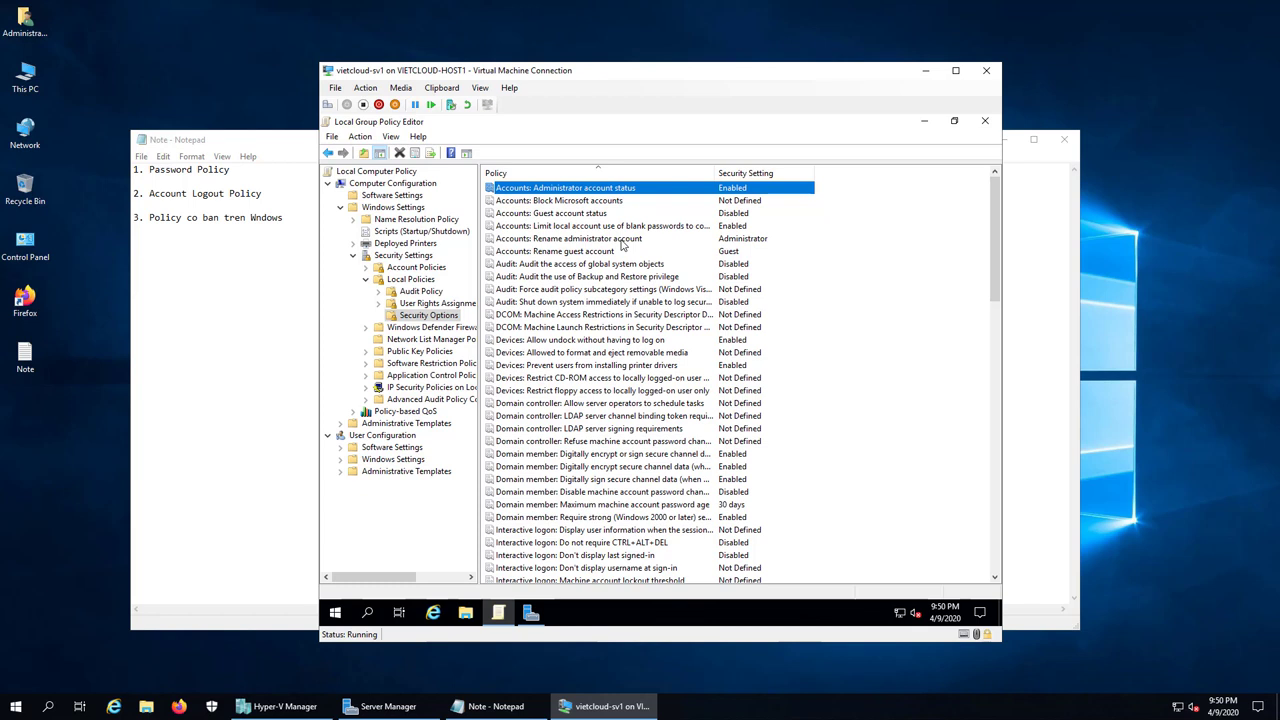
left_click(623, 240)
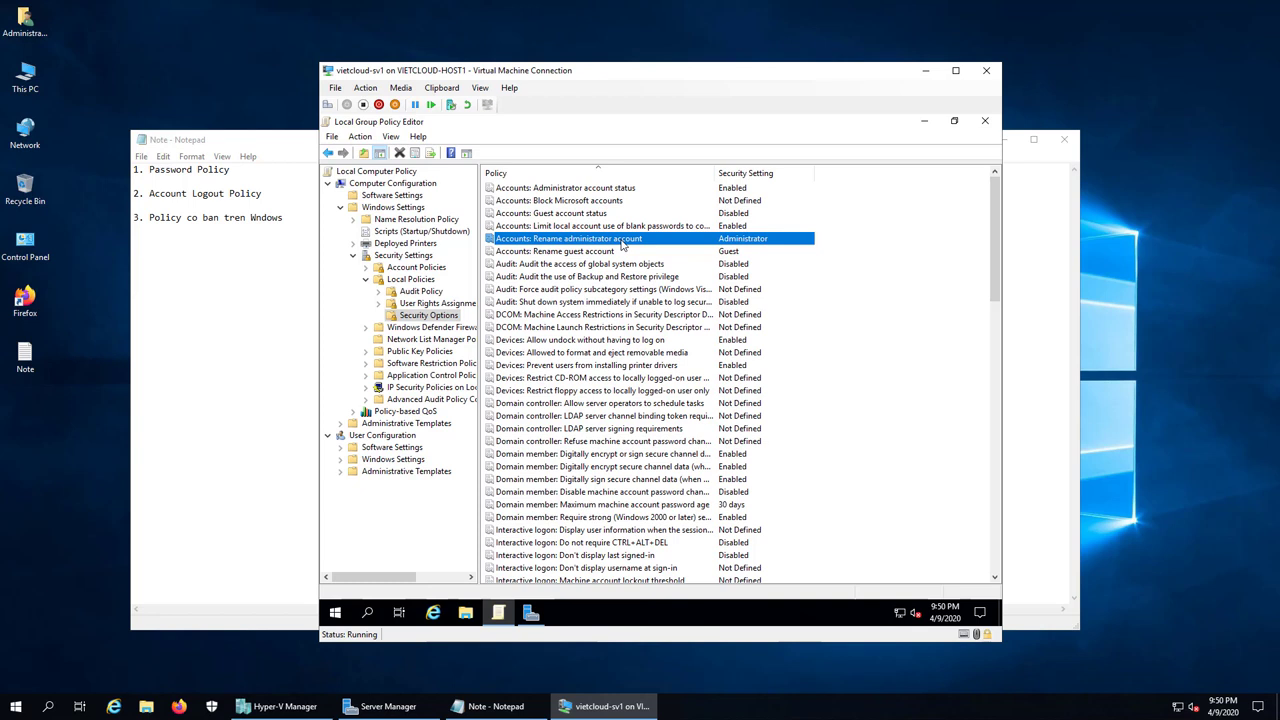
right_click(623, 243)
left_click(645, 251)
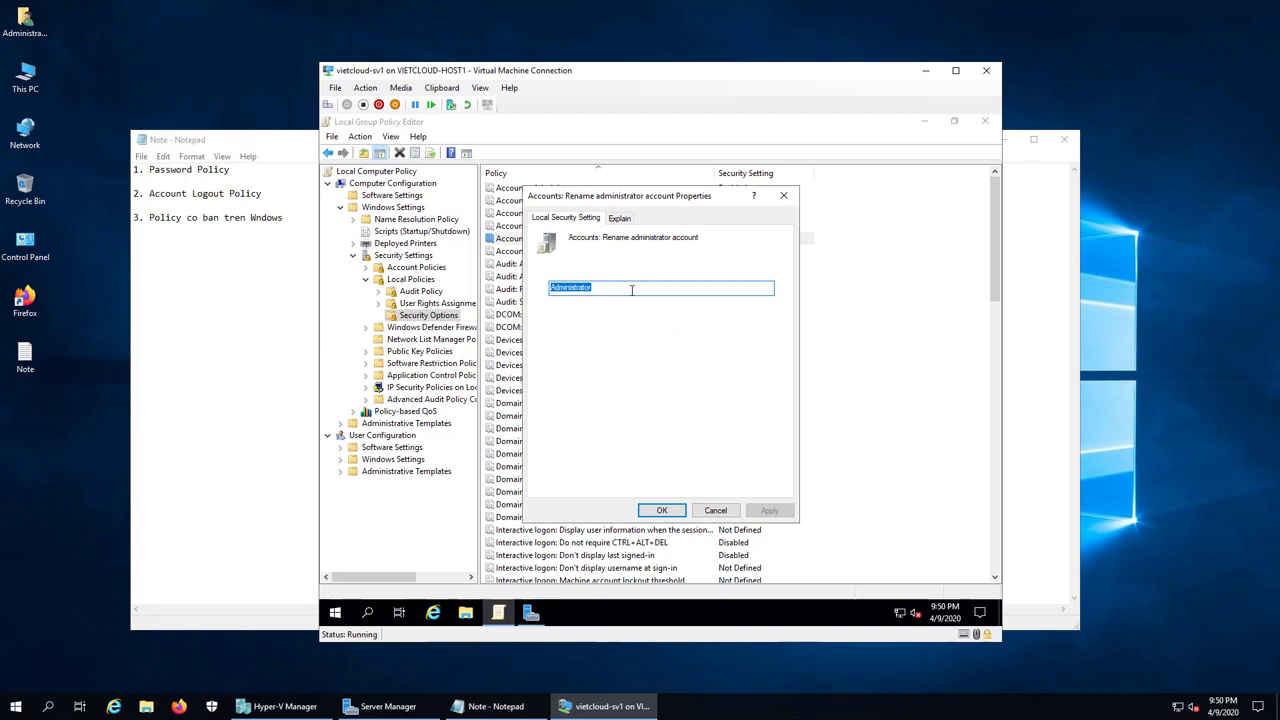
type("A")
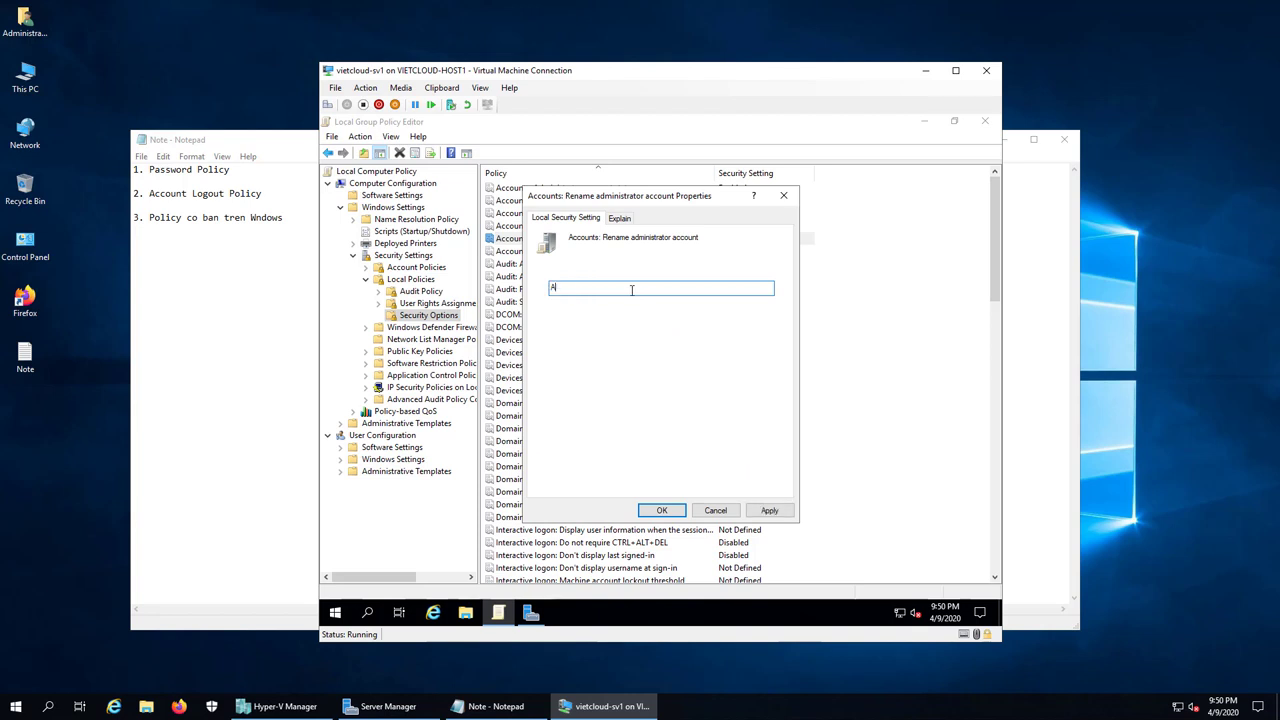
type("dmin")
left_click(665, 512)
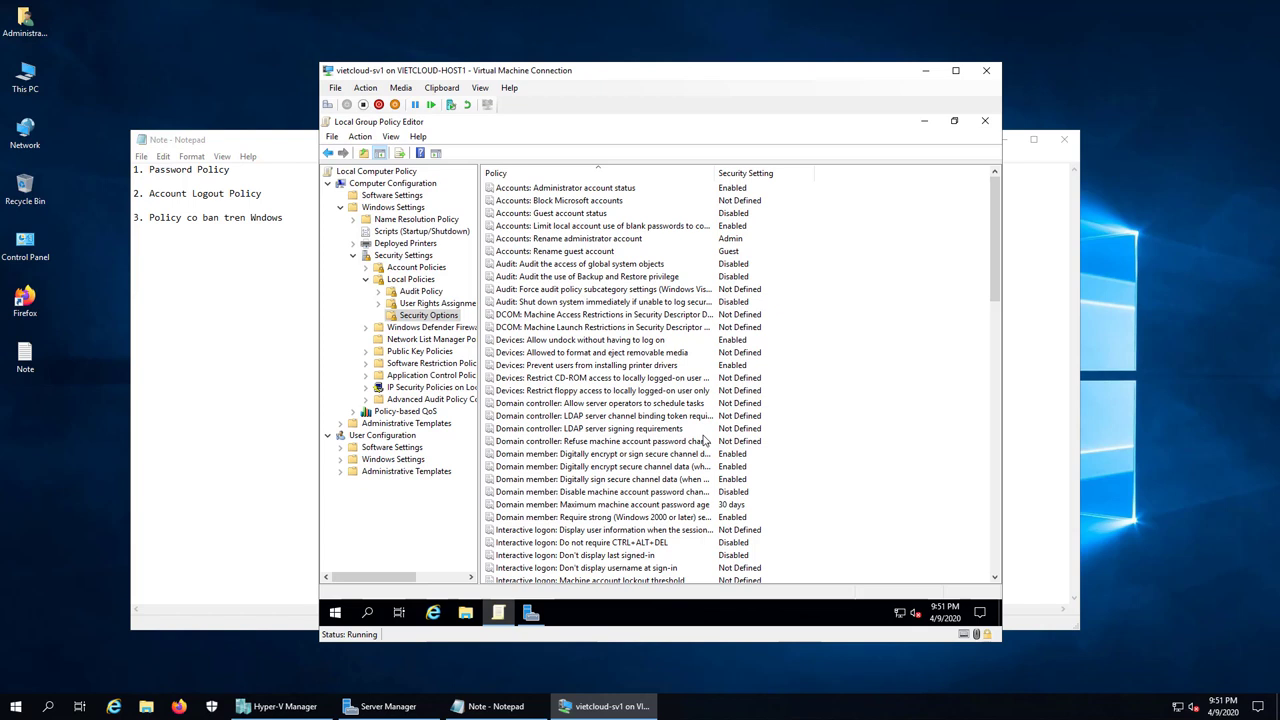
left_click(438, 318)
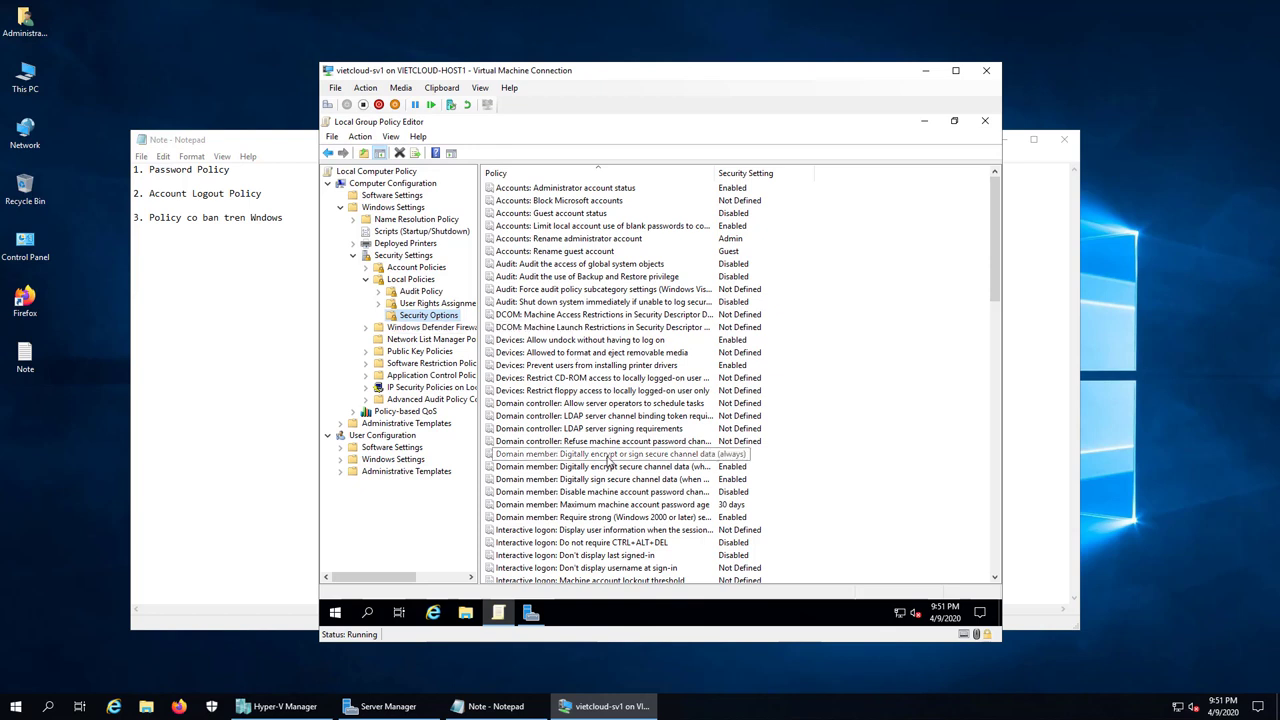
Step: Find and select 'Interactive logon: Don't display username at sign-in' in Security Options
left_click(573, 568)
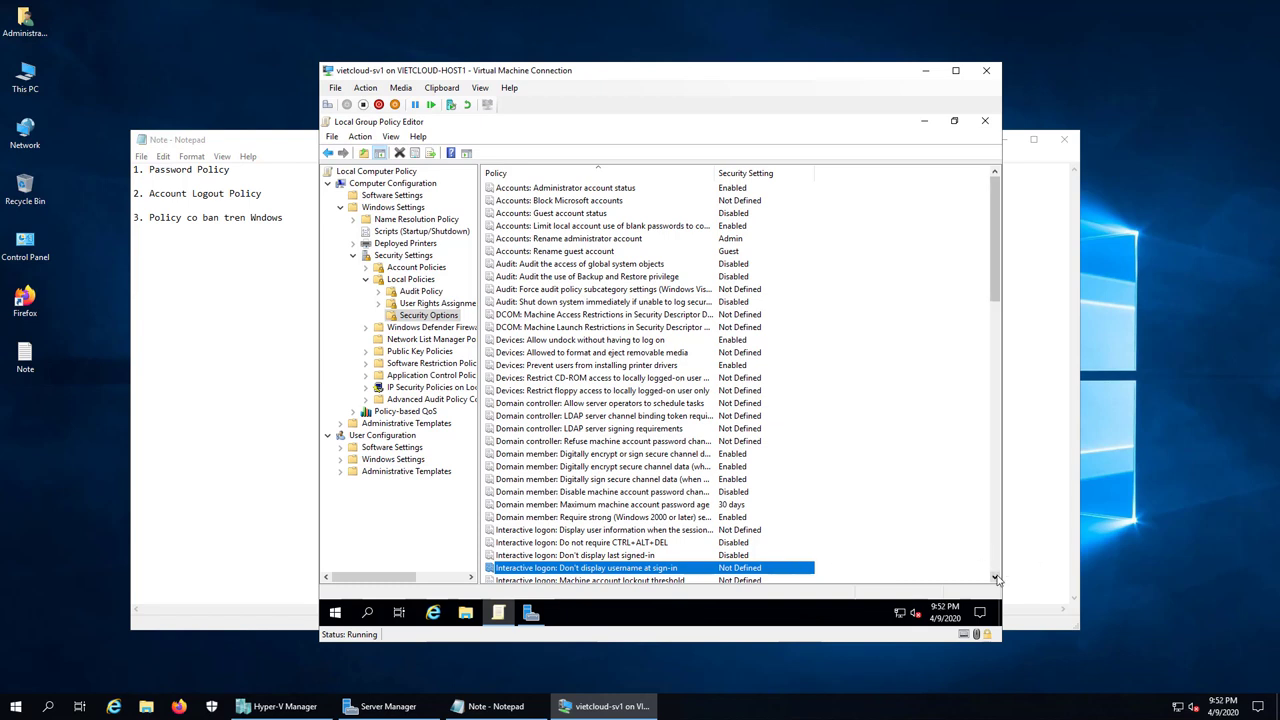
left_click(995, 577)
left_click(995, 577)
left_click(995, 577)
left_click(995, 577)
left_click(995, 577)
left_click(995, 577)
left_click(995, 577)
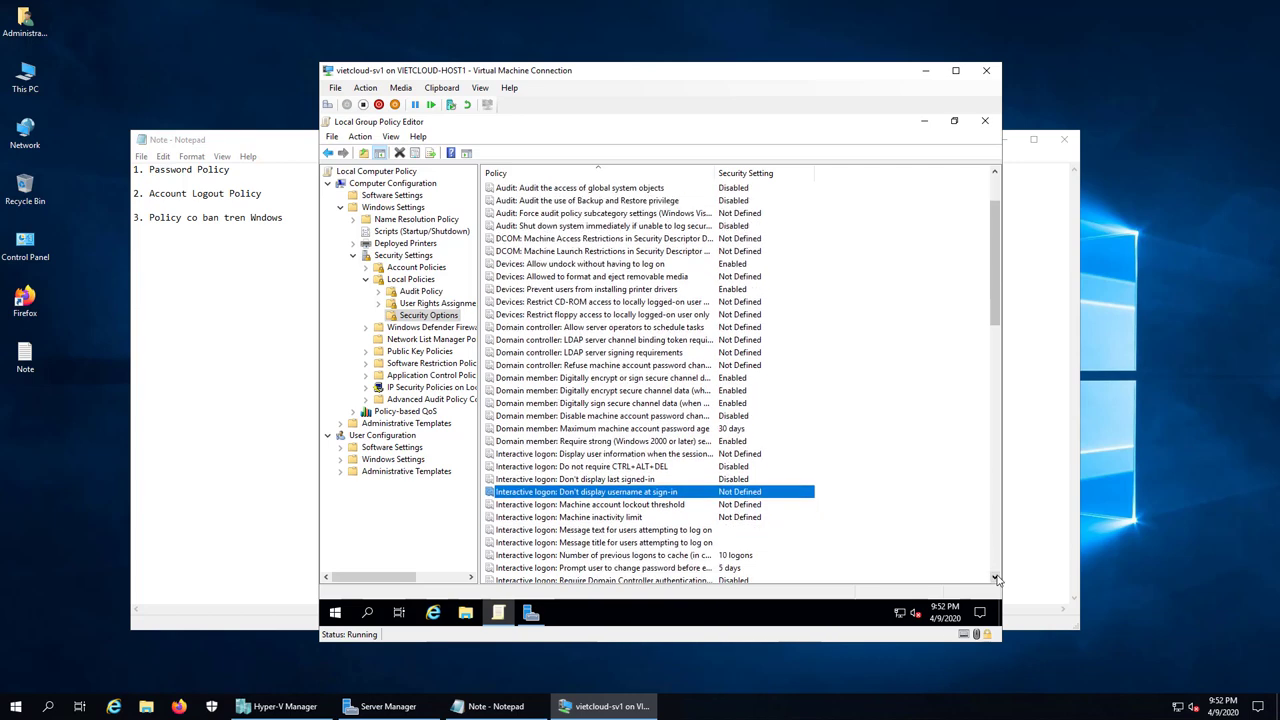
left_click(995, 577)
left_click(995, 577)
left_click(995, 577)
left_click(995, 577)
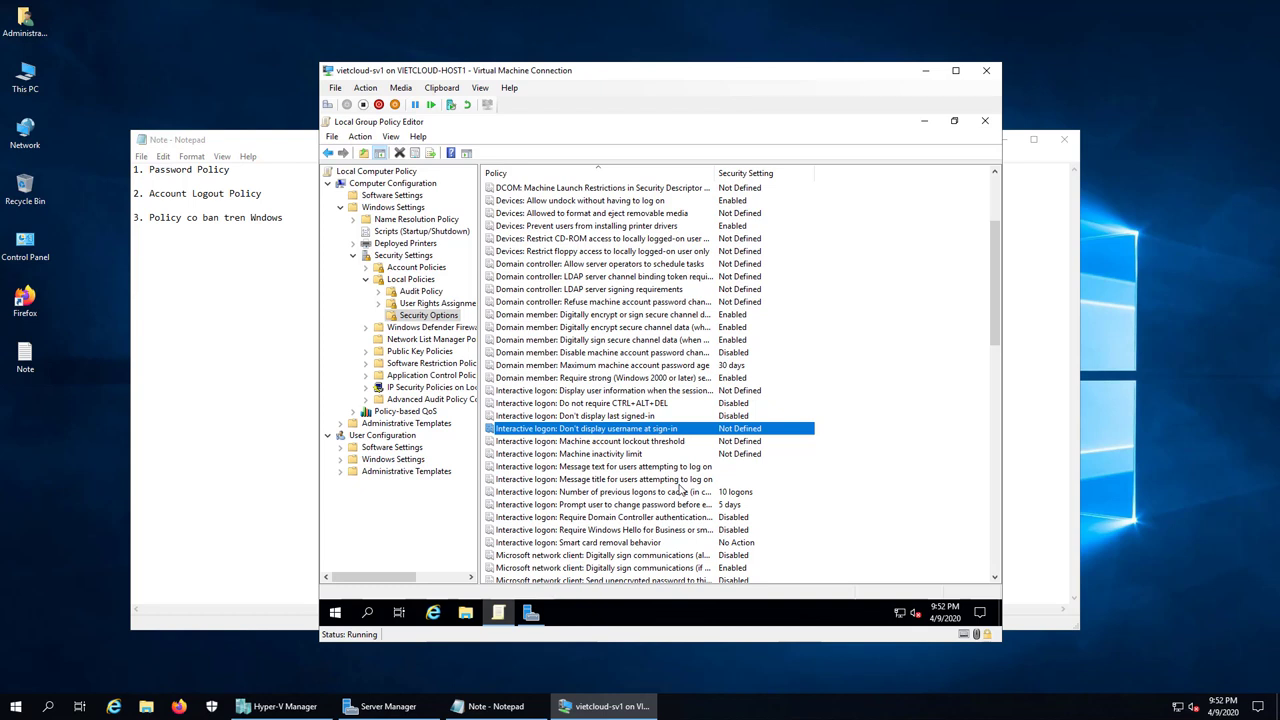
left_click(652, 392)
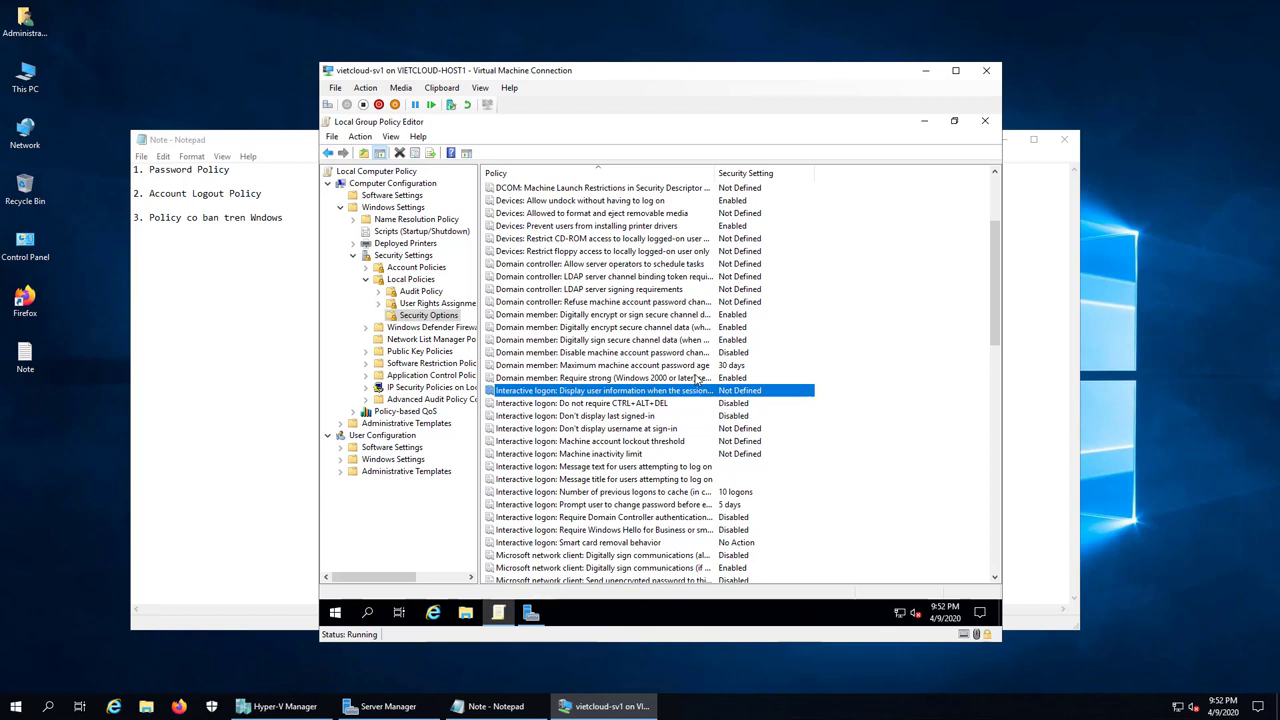
left_click(660, 430)
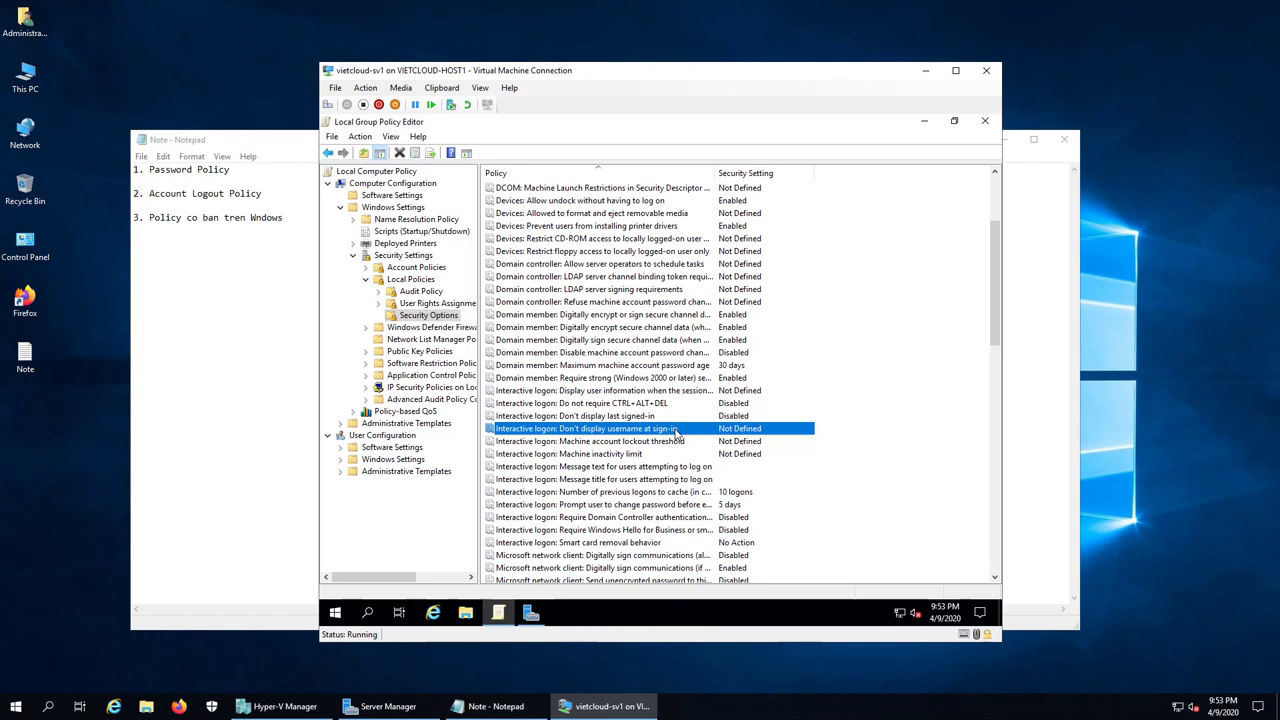
Step: Set the policy to Enabled in its Properties and confirm with OK
right_click(676, 430)
left_click(705, 438)
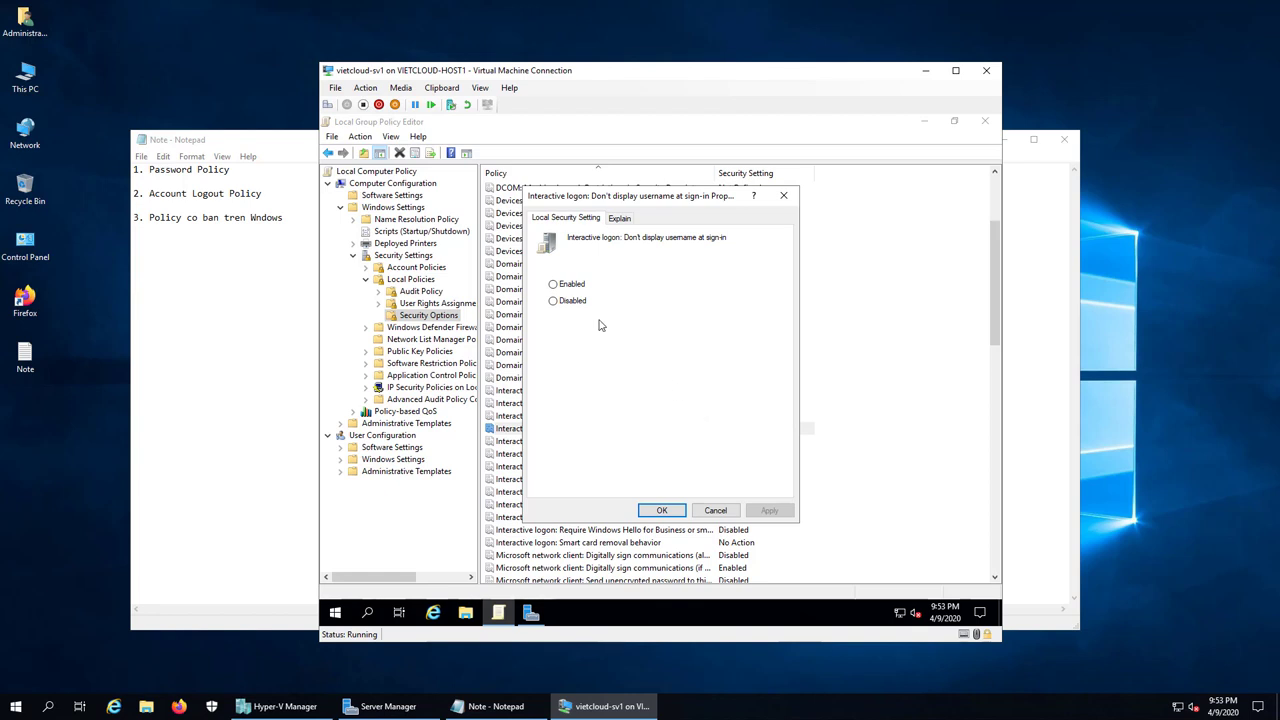
left_click(562, 288)
left_click(664, 512)
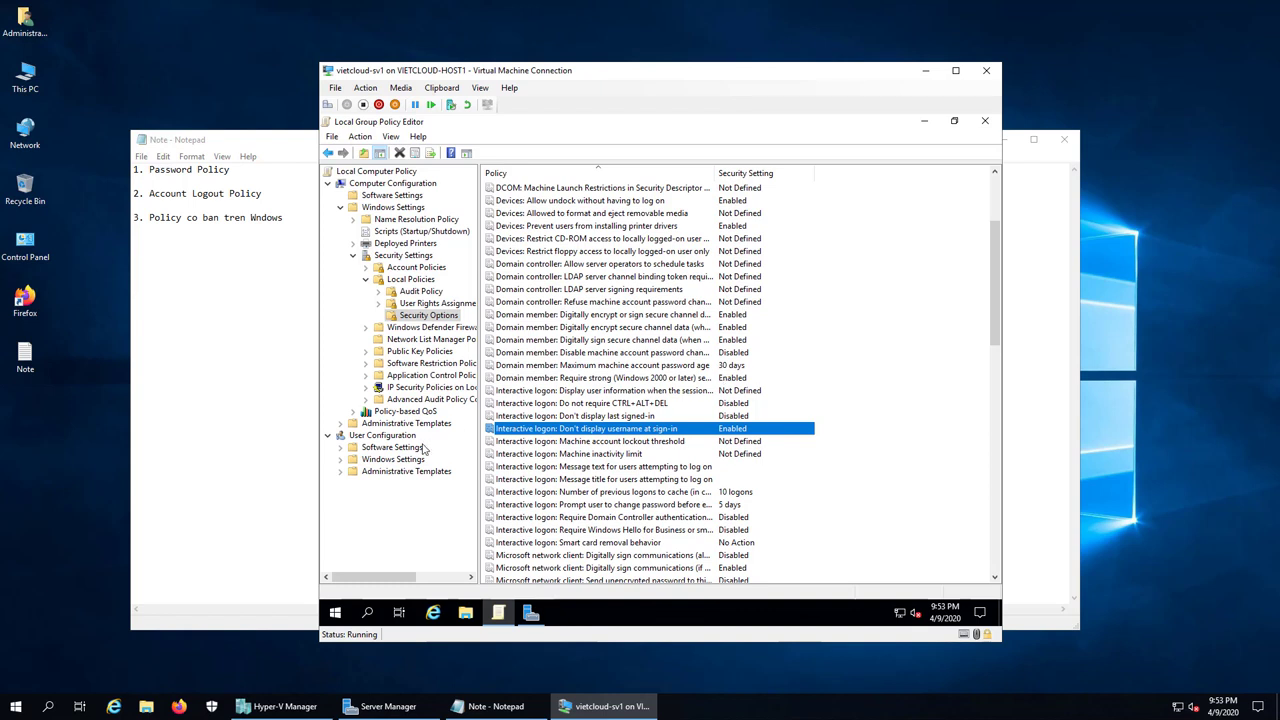
Step: Under User Configuration > Administrative Templates > Control Panel, enable 'Prohibit access to Control Panel and PC settings'
left_click(394, 438)
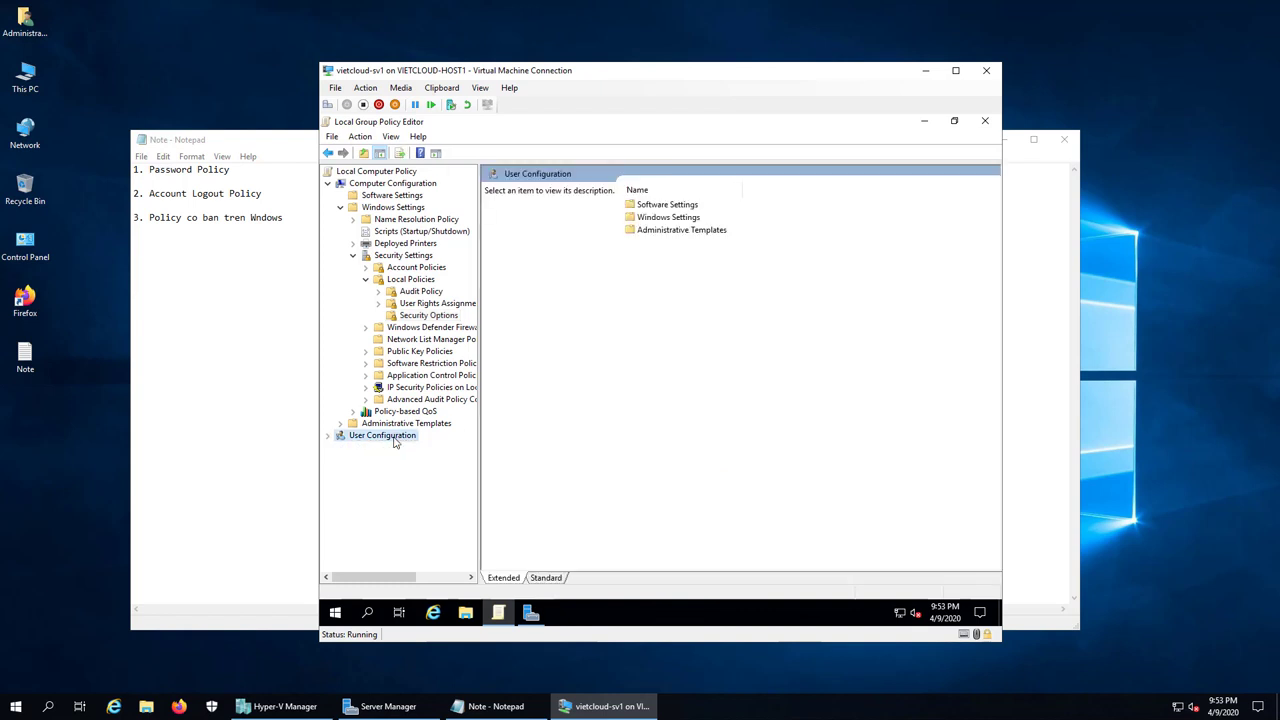
double_click(396, 438)
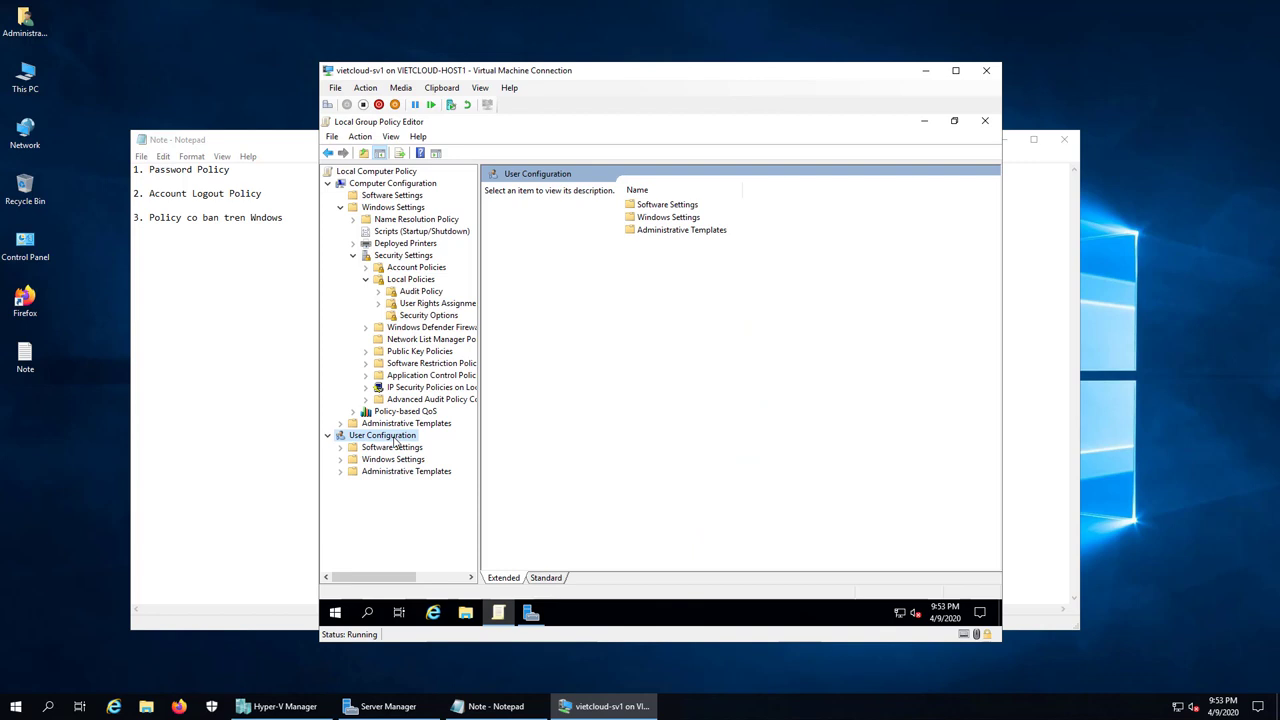
double_click(406, 472)
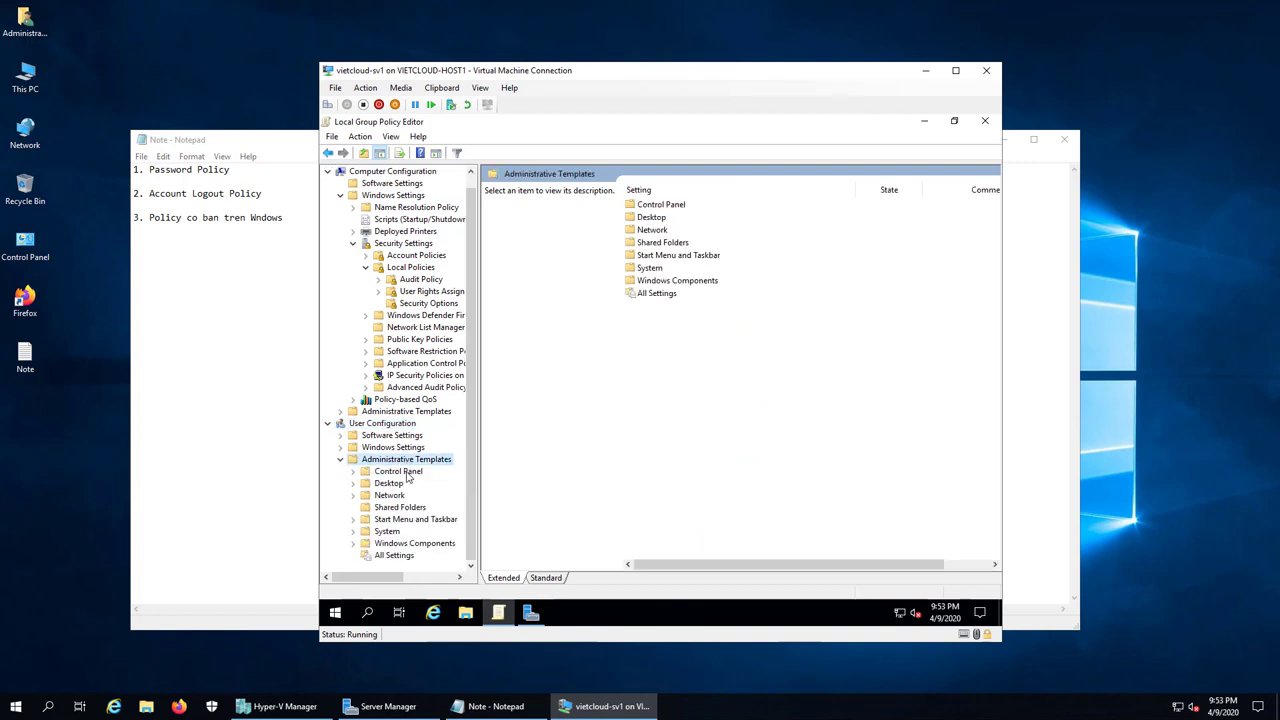
double_click(400, 471)
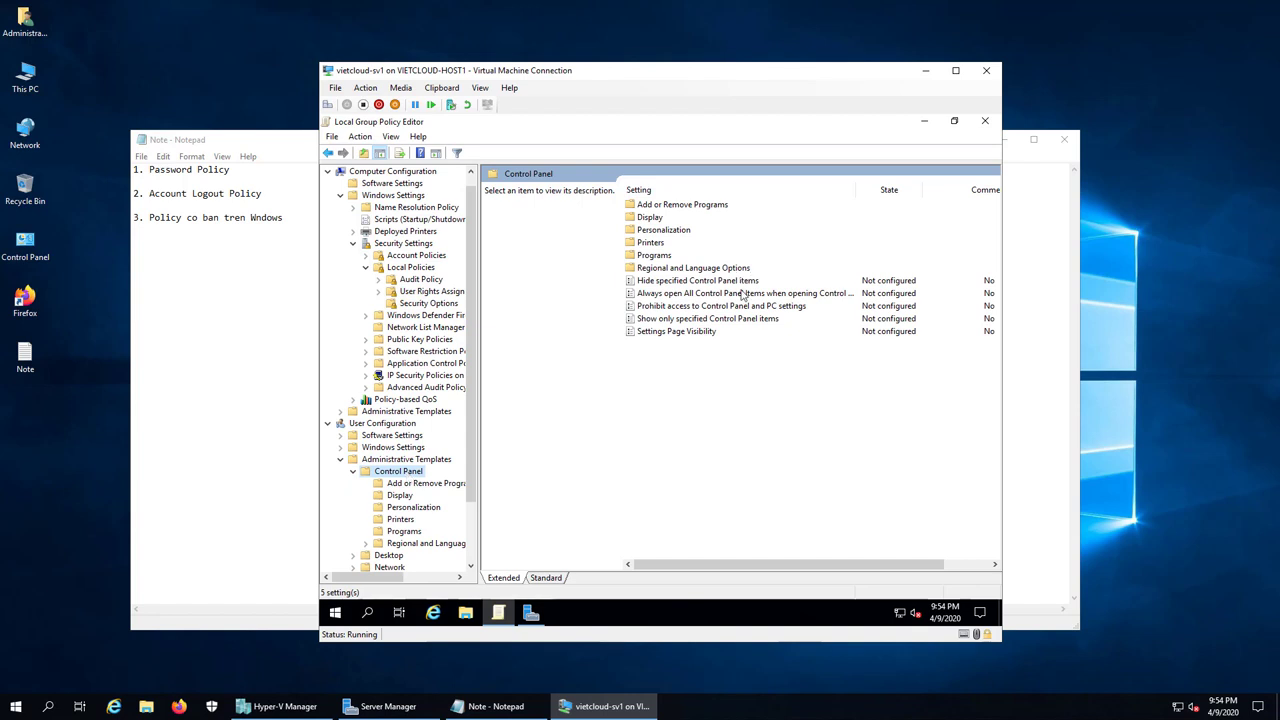
left_click(712, 306)
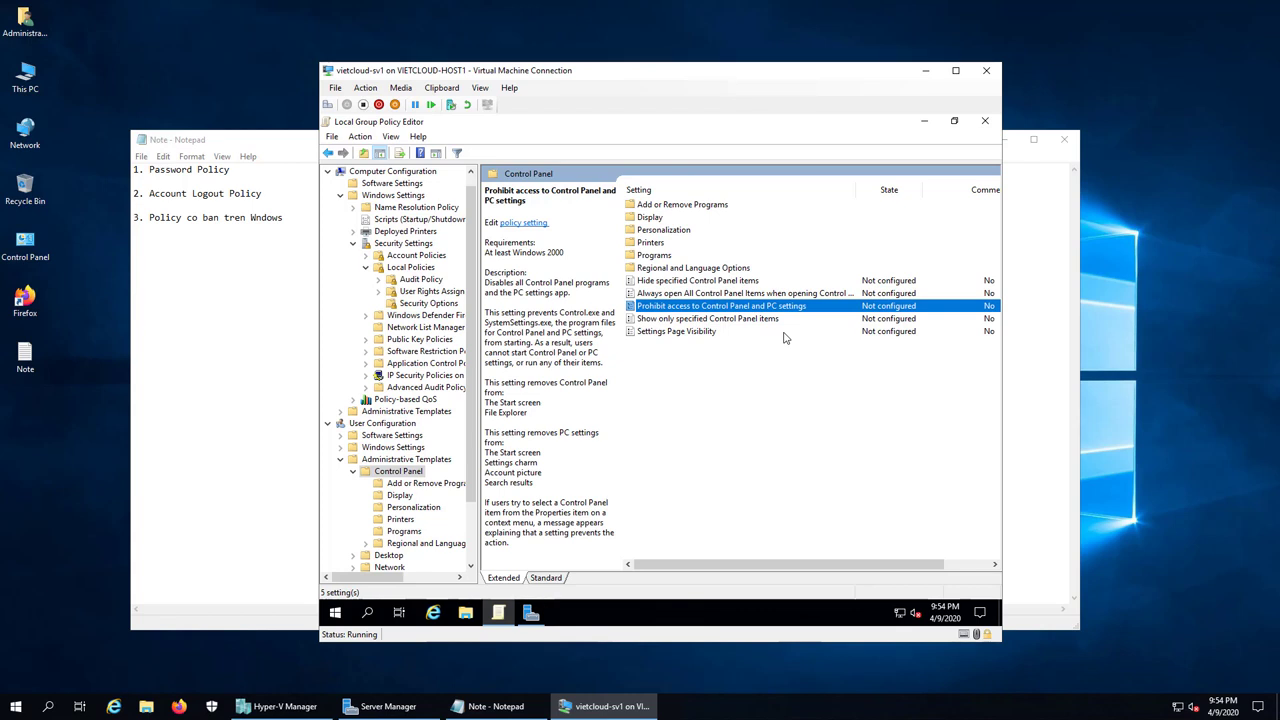
right_click(746, 307)
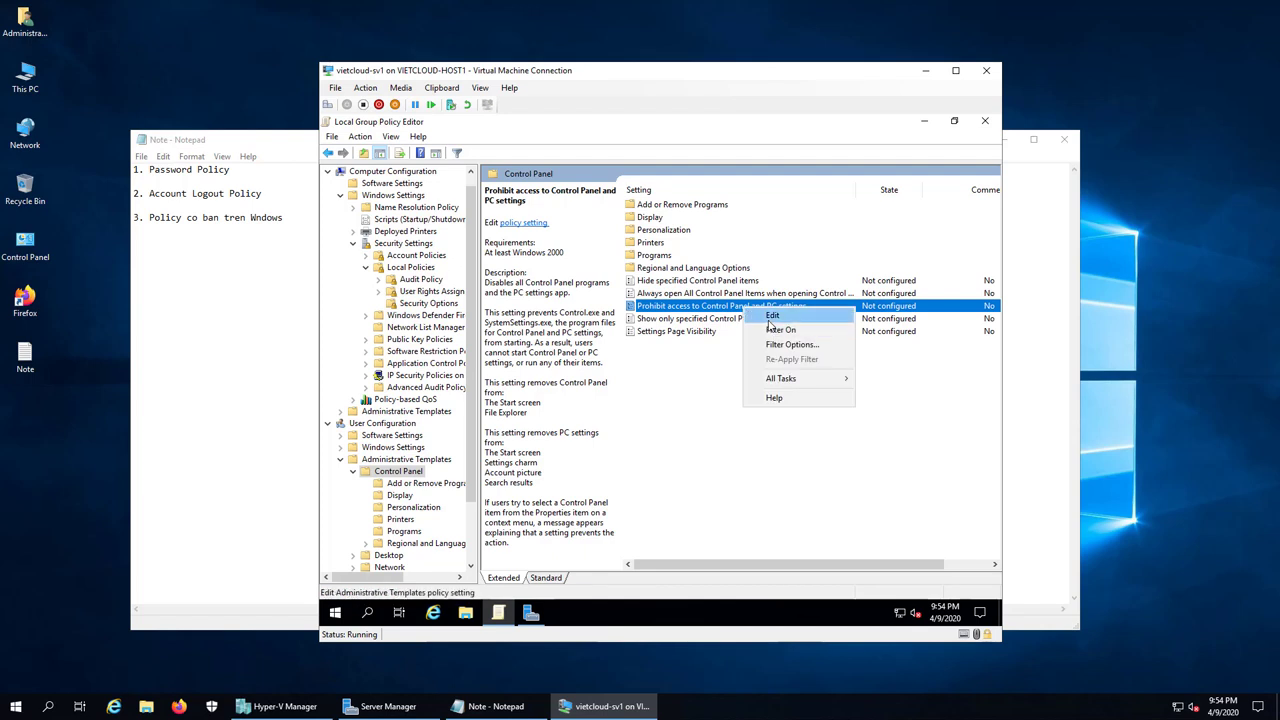
left_click(769, 318)
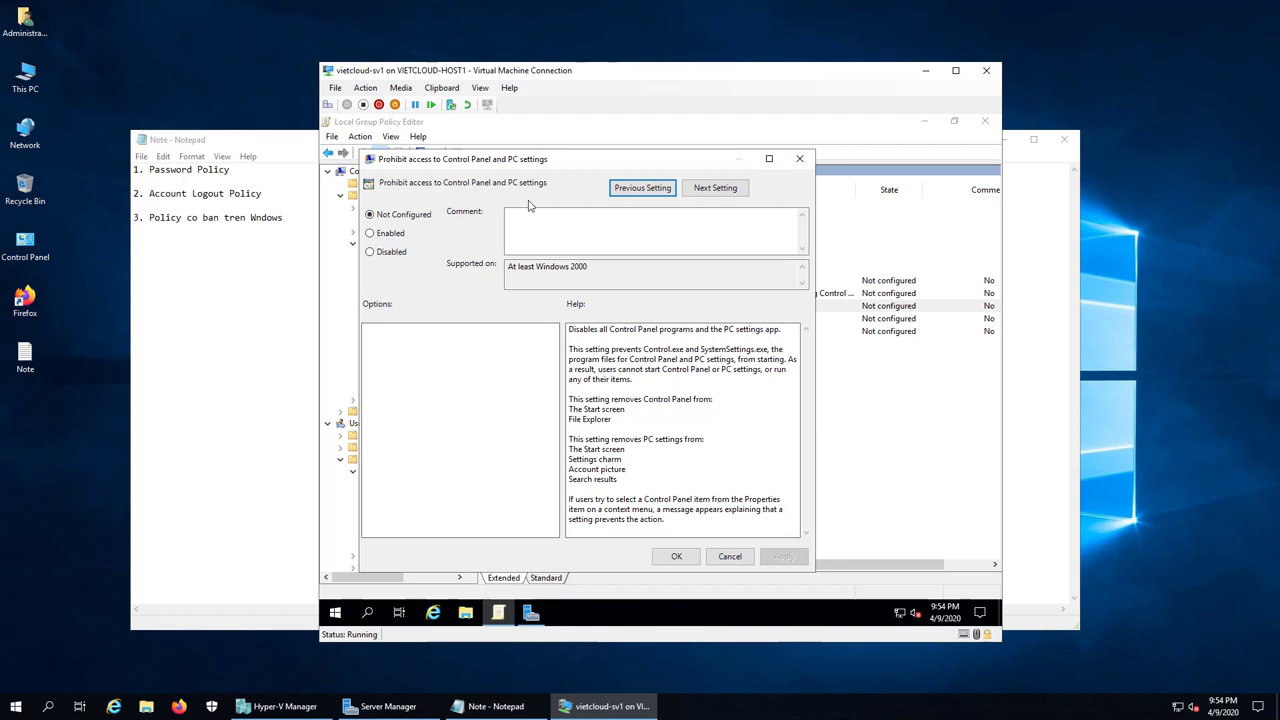
left_click(385, 233)
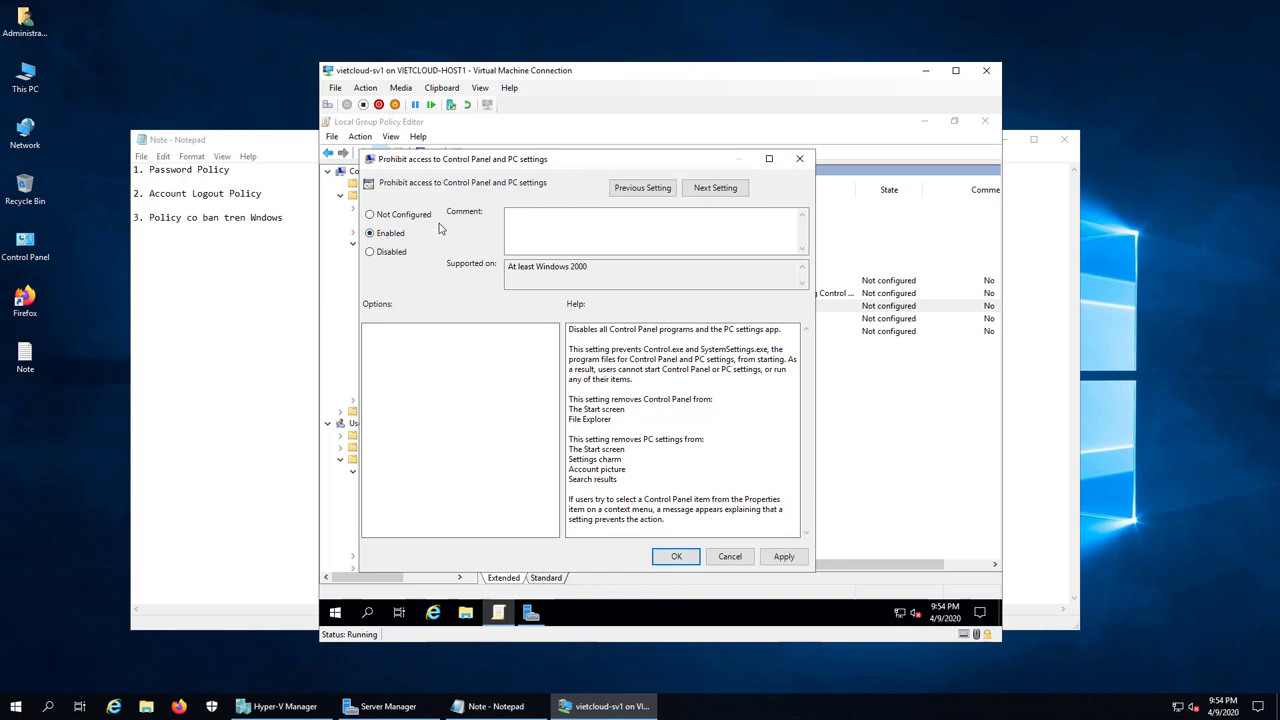
left_click(673, 556)
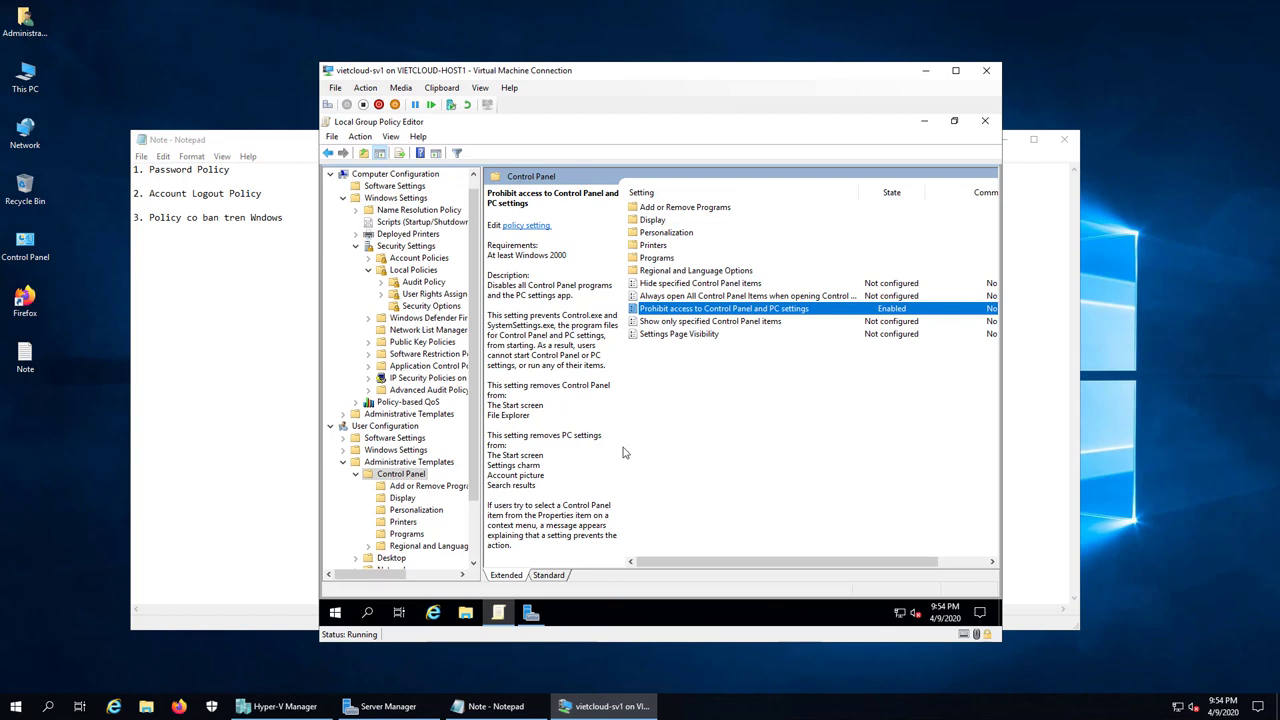
Step: Enable 'Remove Recycle Bin icon from desktop' under Desktop templates, then exit the editor
scroll(445, 514, "down", 1)
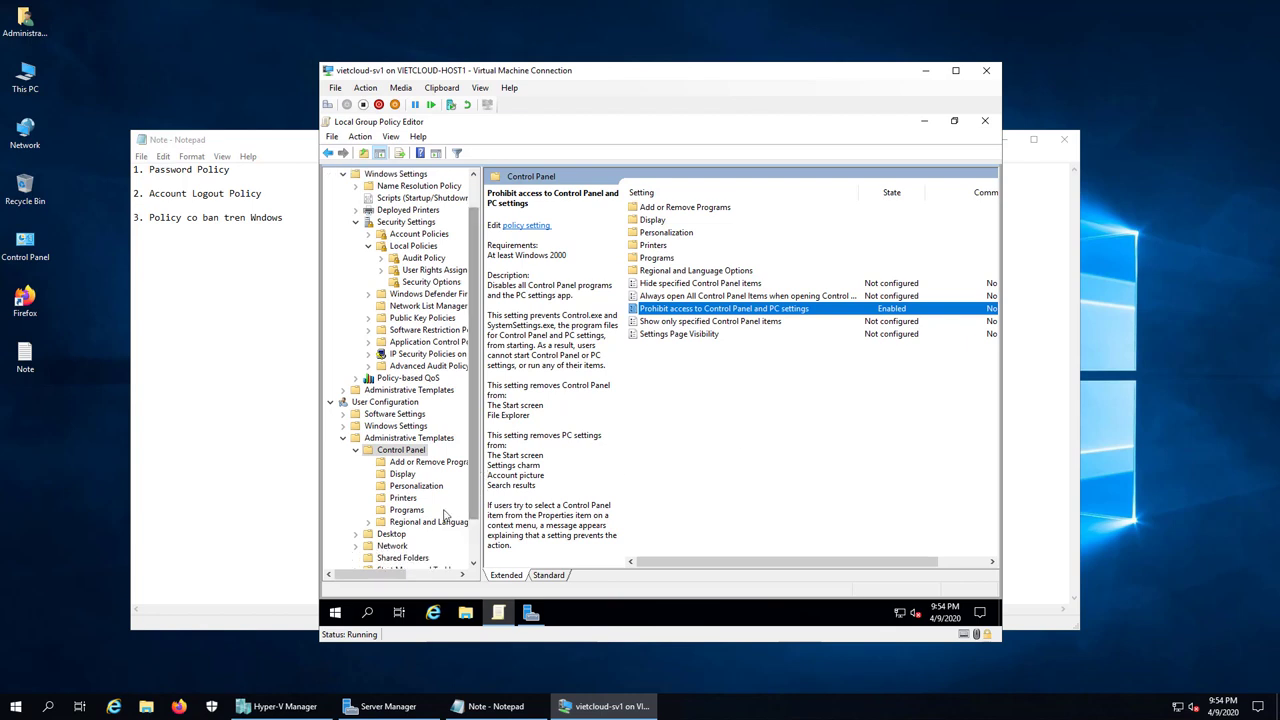
double_click(391, 533)
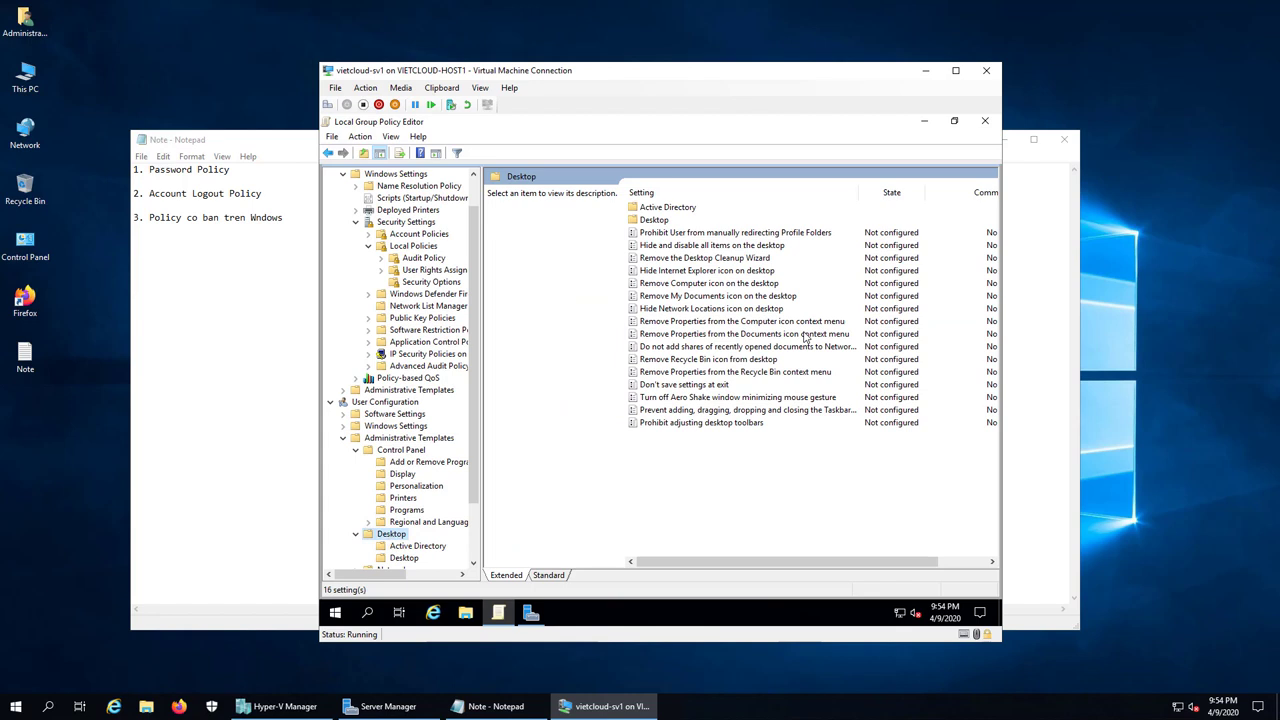
left_click(755, 362)
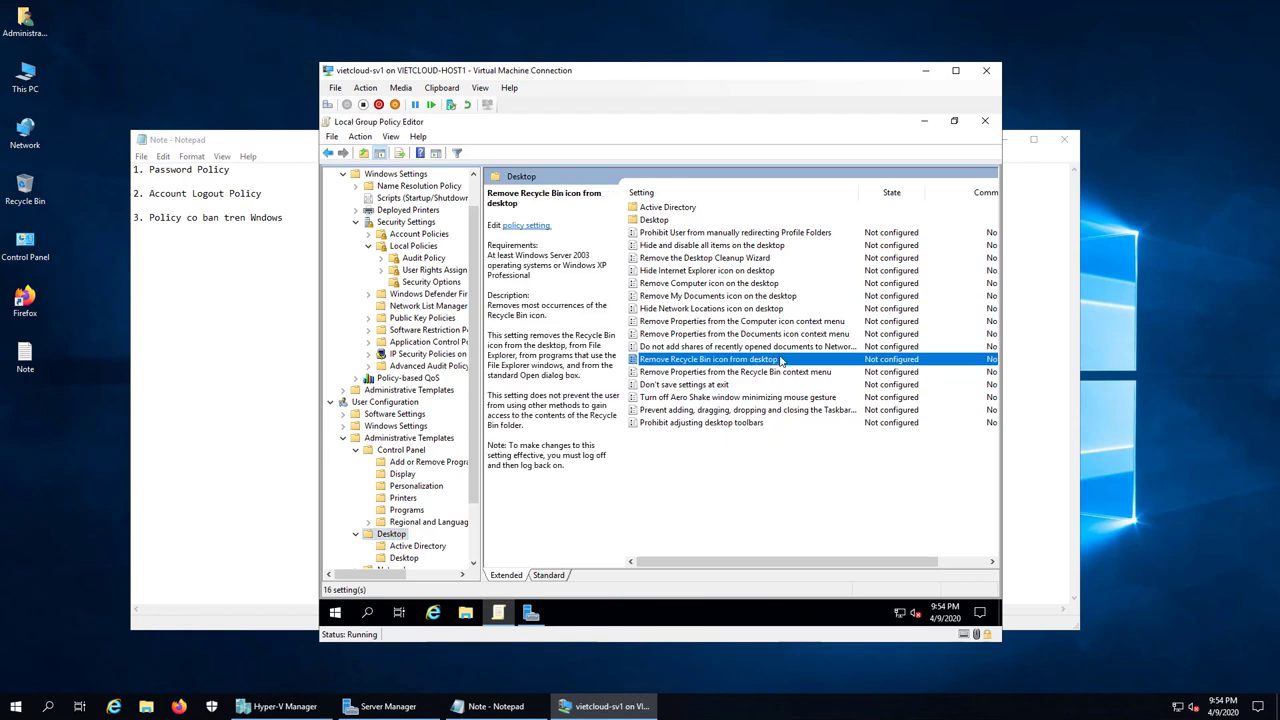
double_click(780, 360)
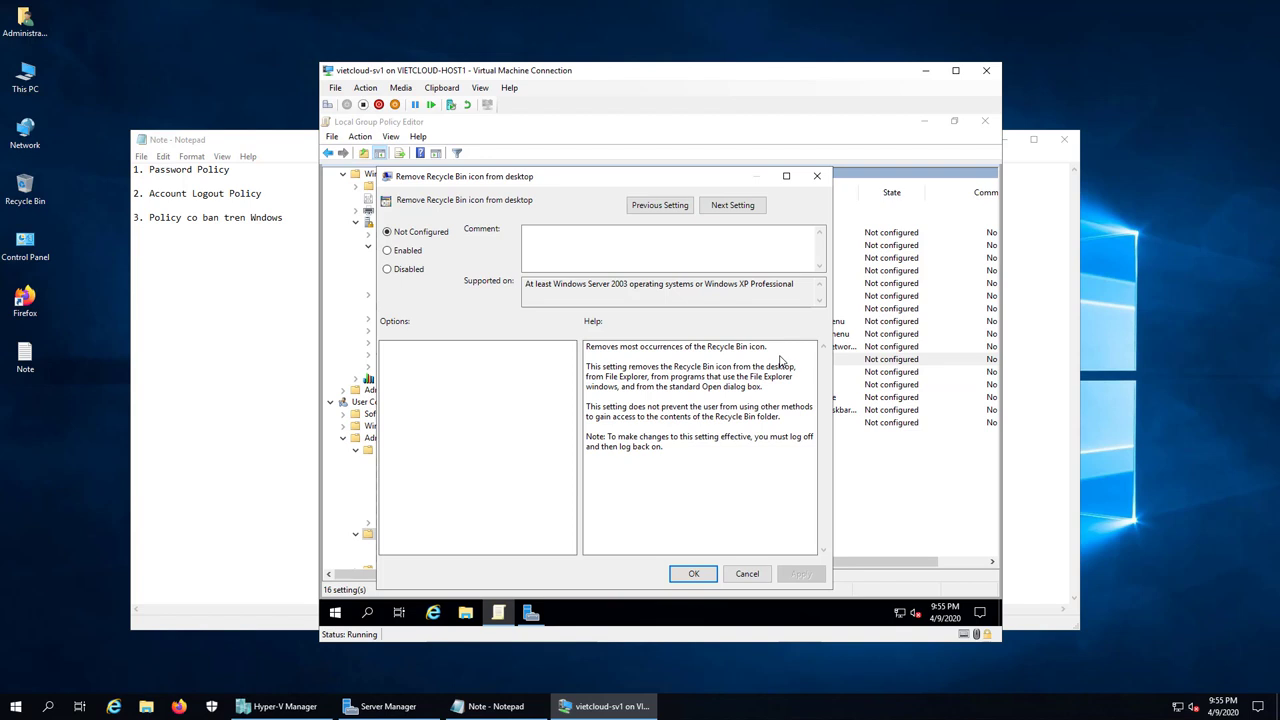
left_click(405, 251)
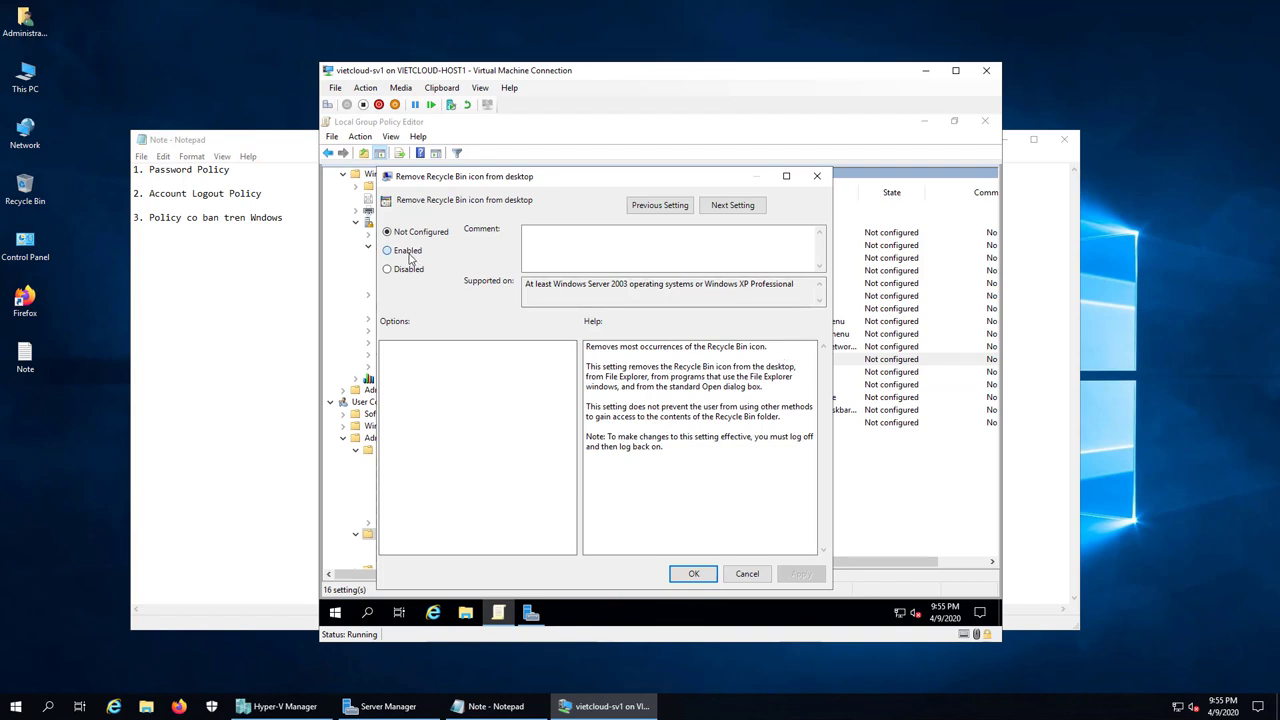
left_click(691, 575)
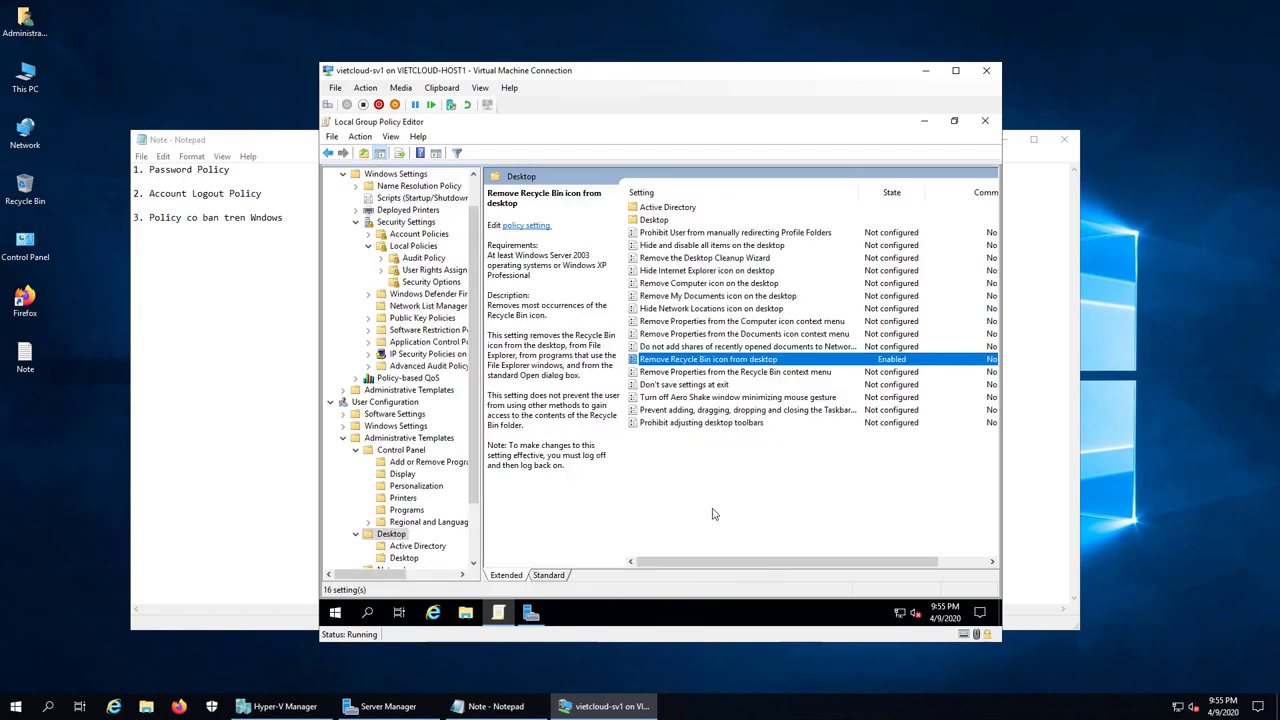
left_click(987, 122)
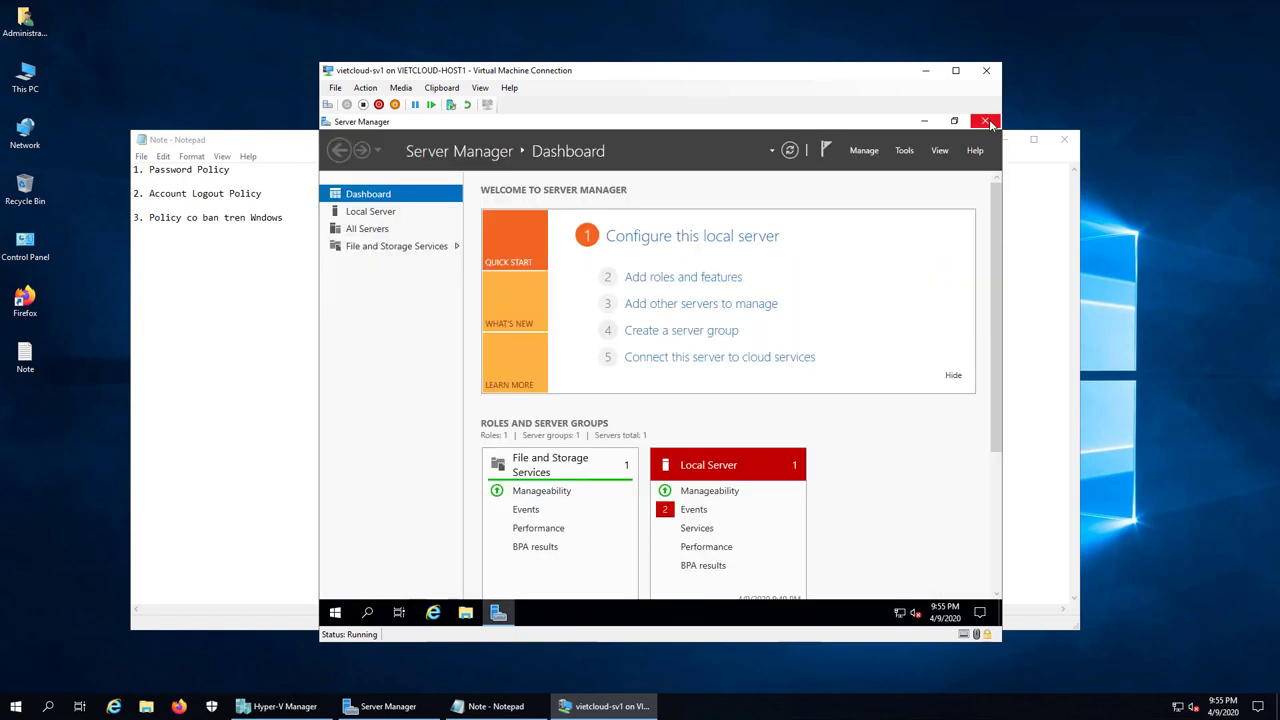
Step: Minimize Server Manager and launch Command Prompt through Run with 'cmd'
left_click(922, 121)
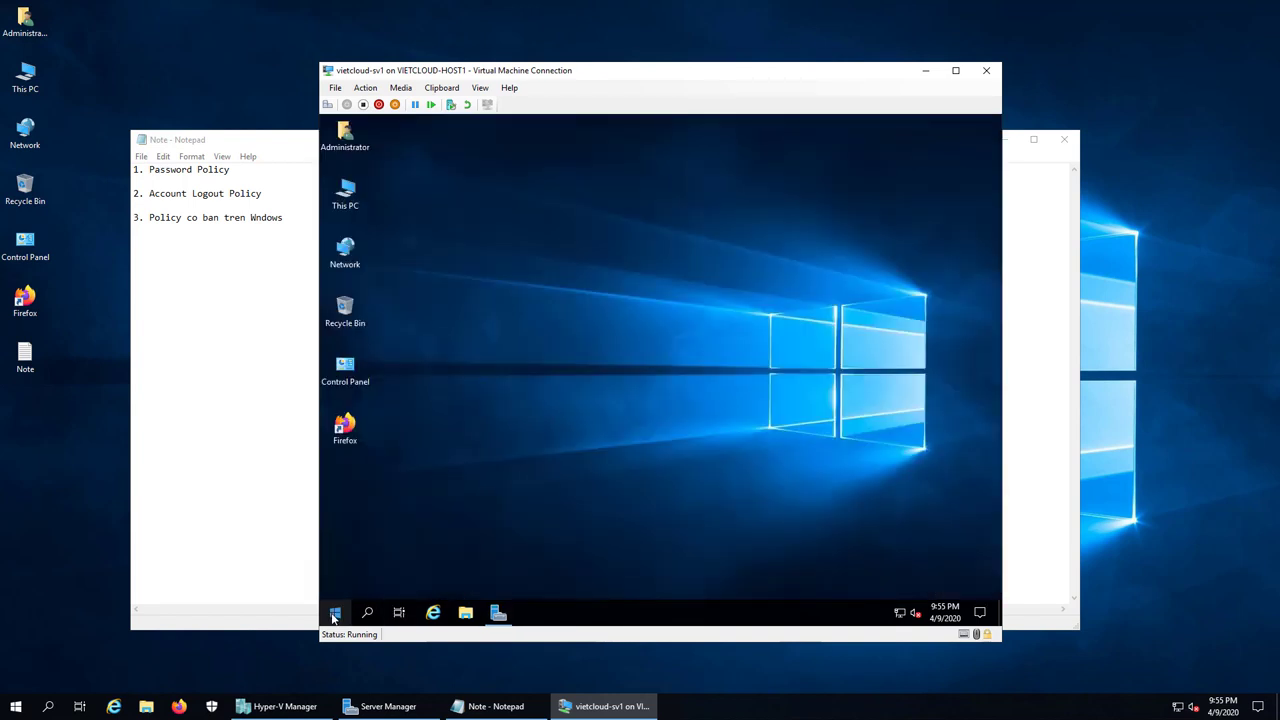
right_click(337, 612)
left_click(377, 548)
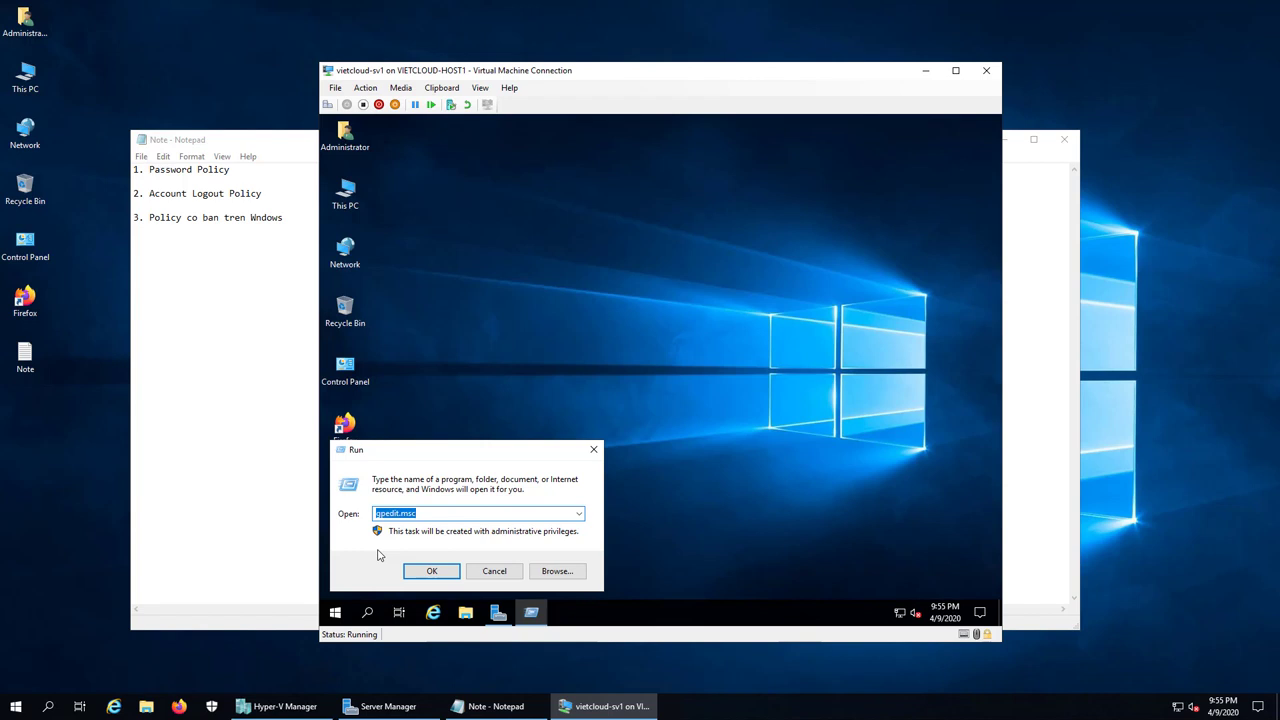
type("cmd")
key("Return")
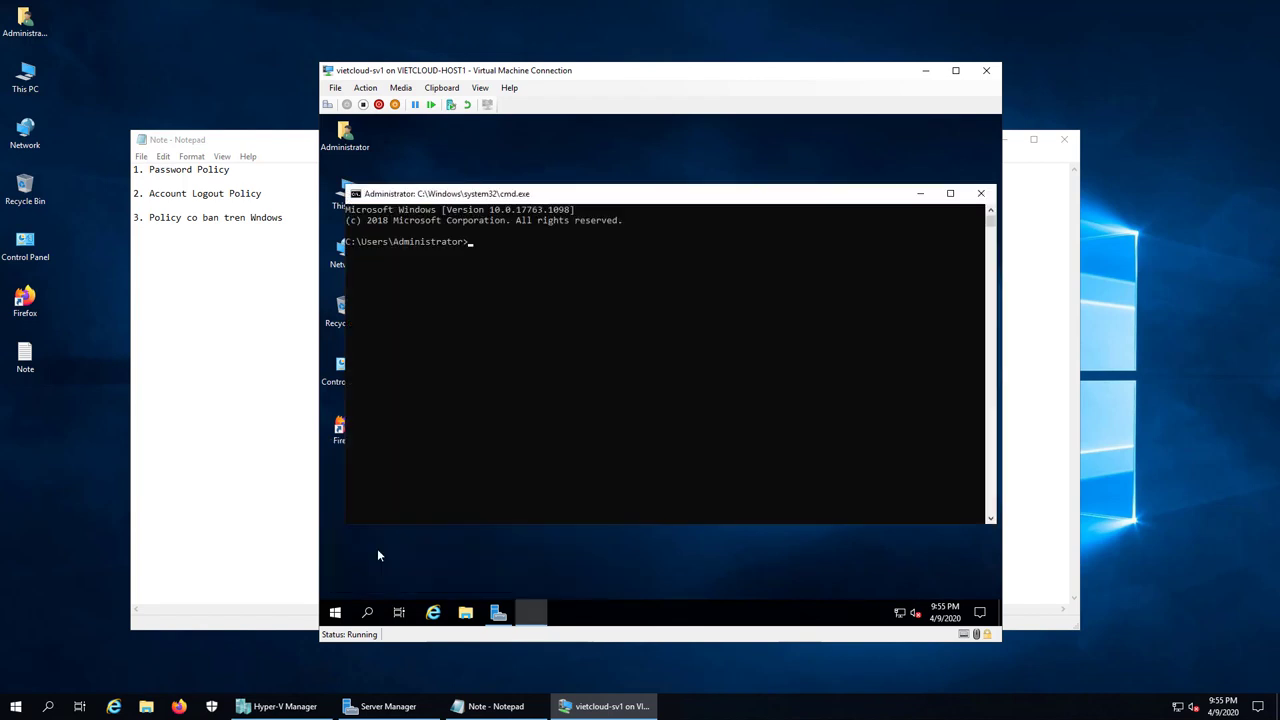
Step: Run 'gpupdate /force' to refresh policies, then close Command Prompt
type("gpupdate /force")
key("Return")
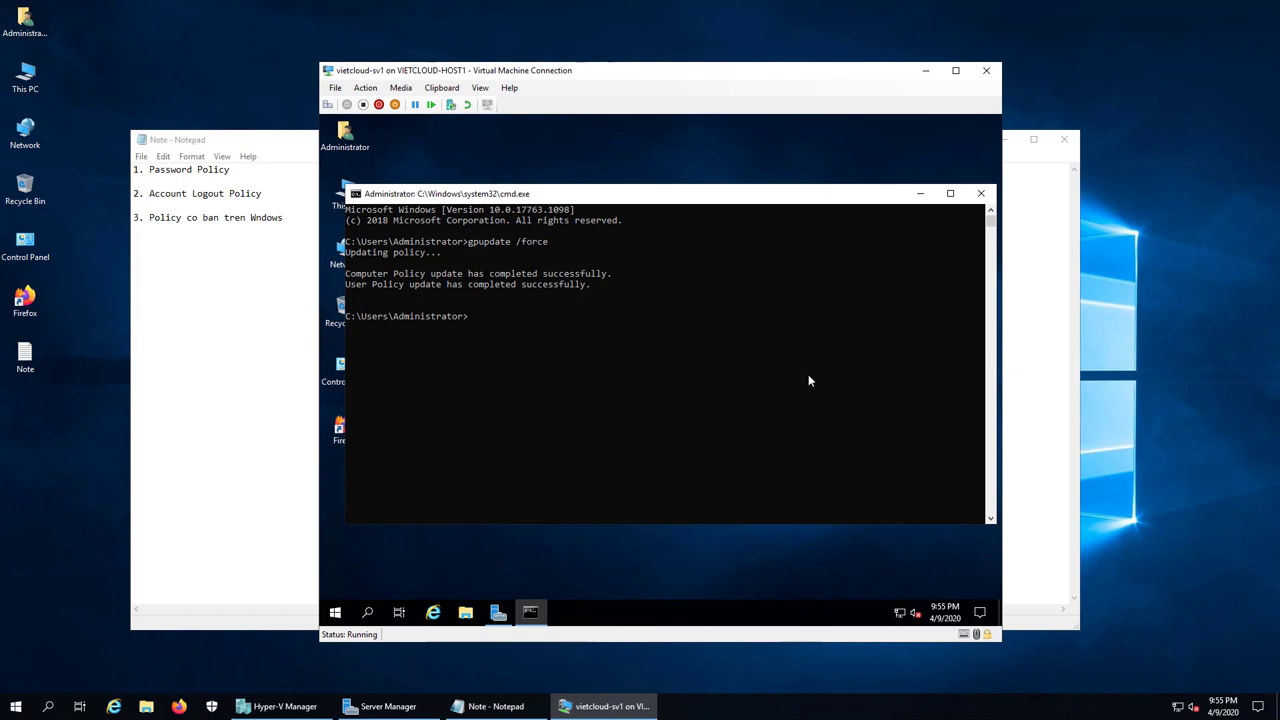
left_click(980, 193)
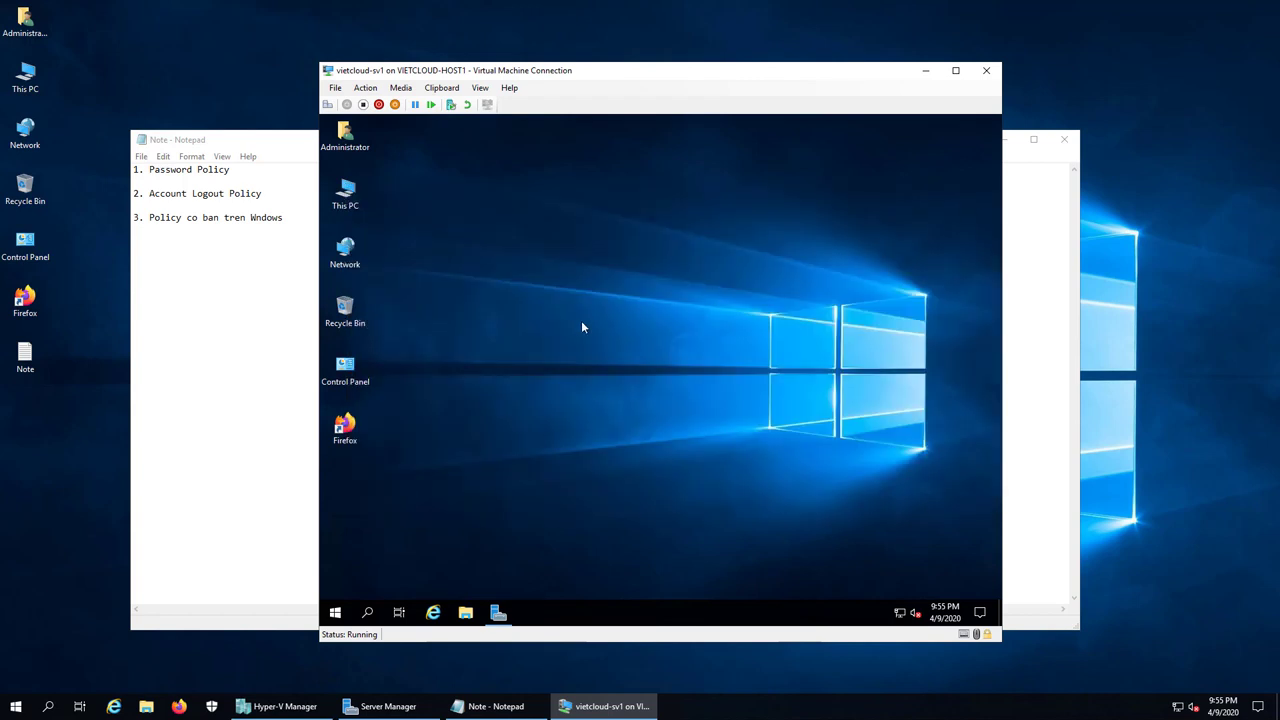
Step: Sign out of the administrator session and select the u1 account on the sign-in screen
right_click(341, 615)
mouse_move(393, 577)
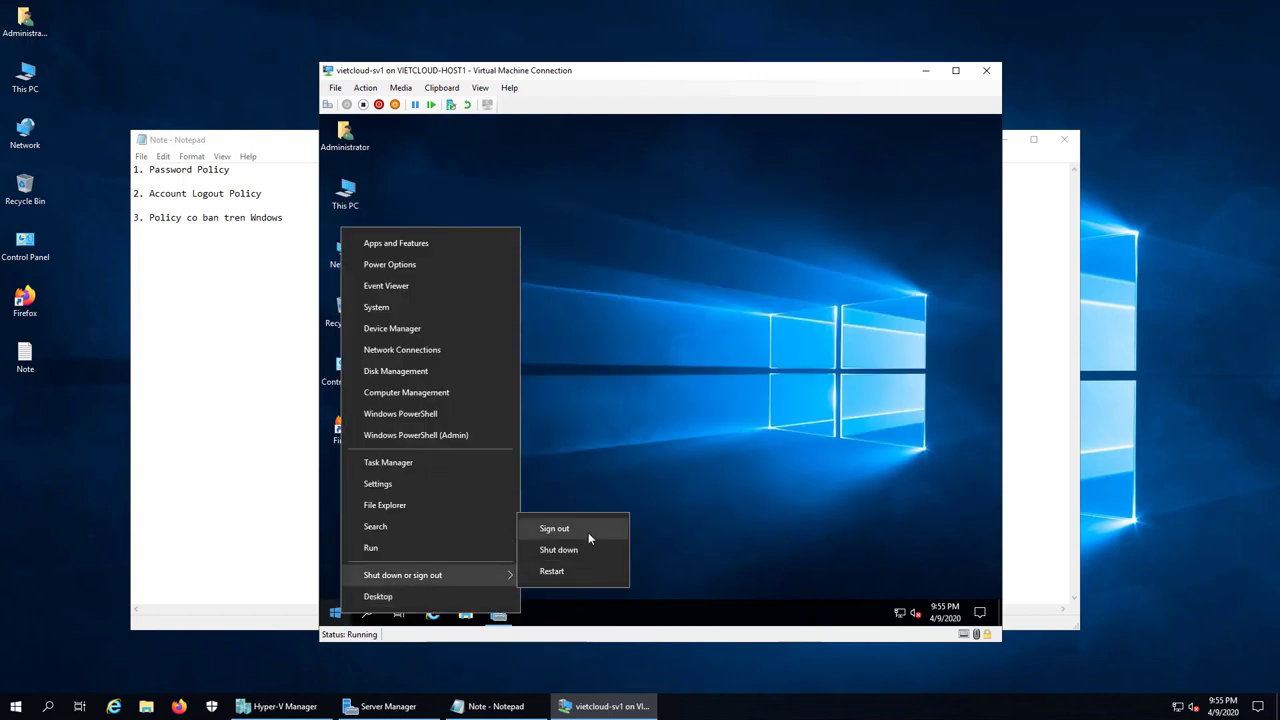
left_click(555, 529)
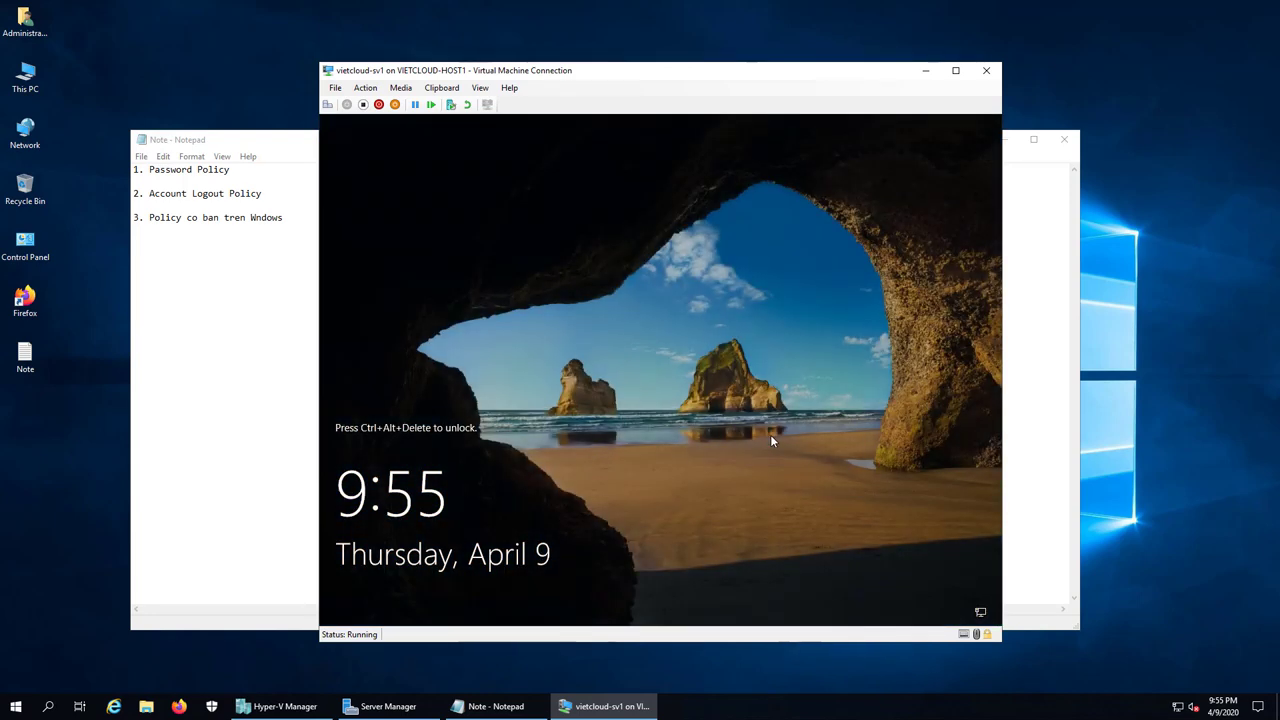
key("ctrl+alt+End")
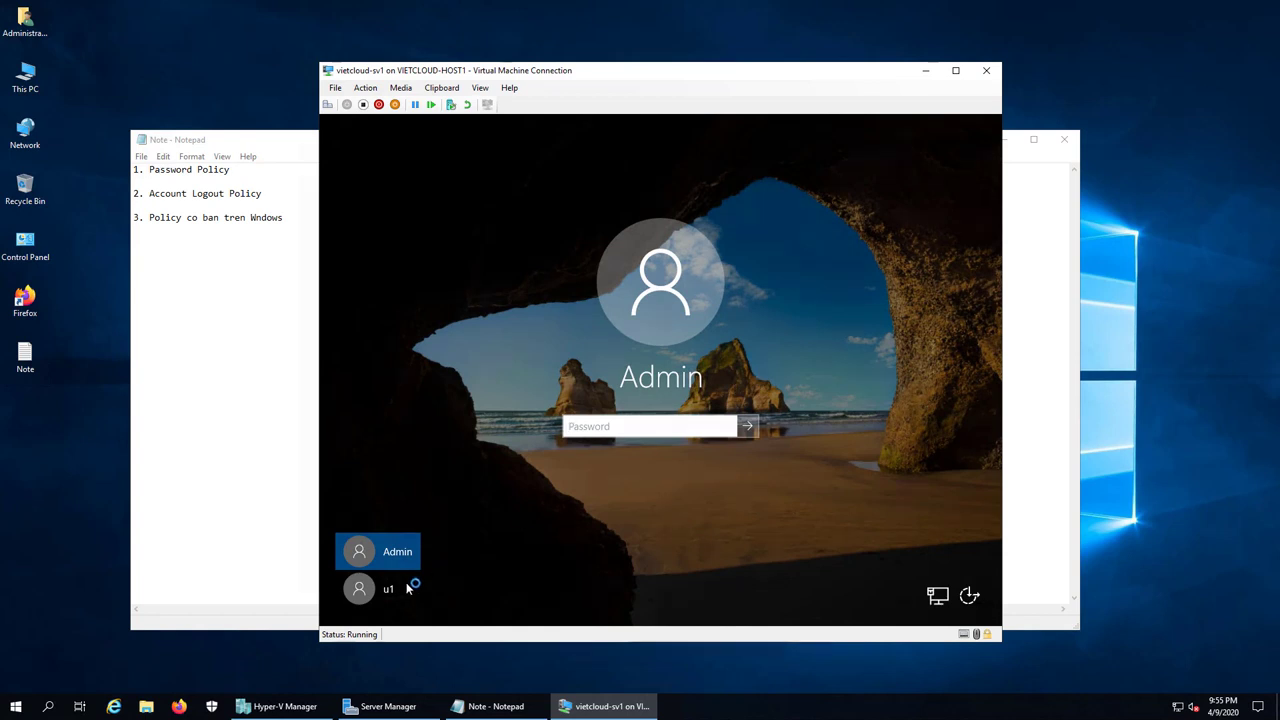
left_click(371, 593)
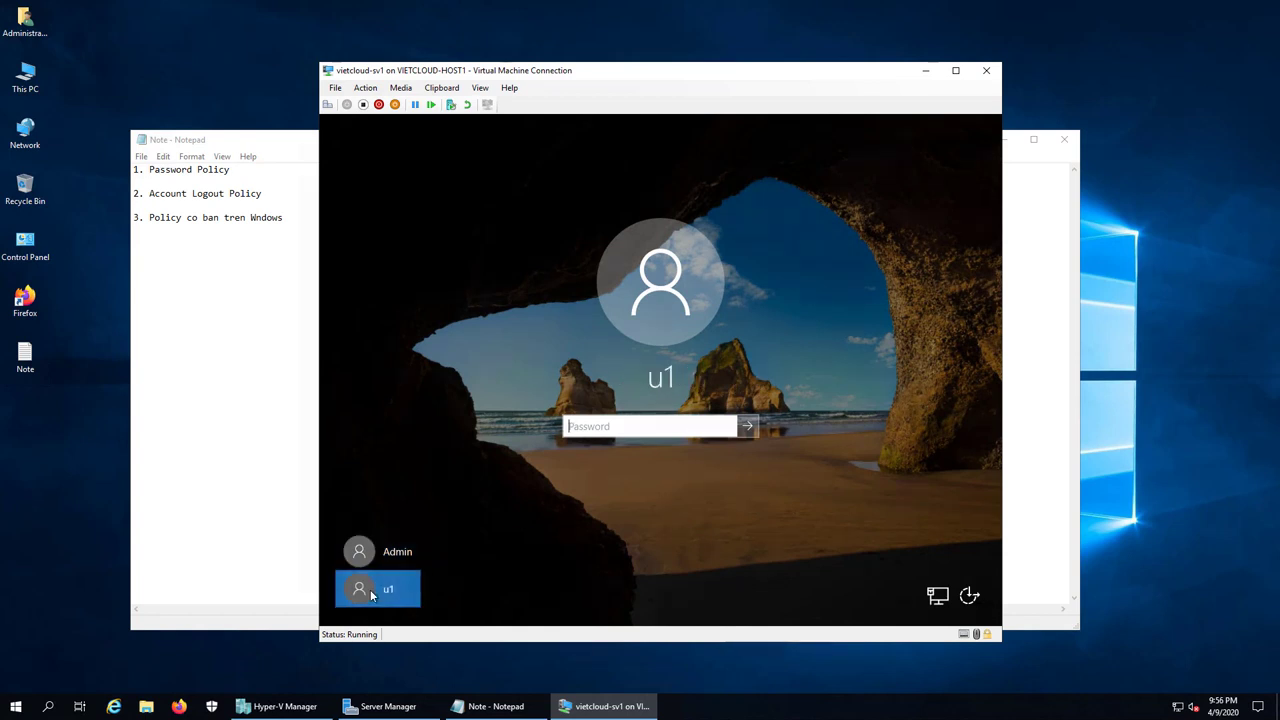
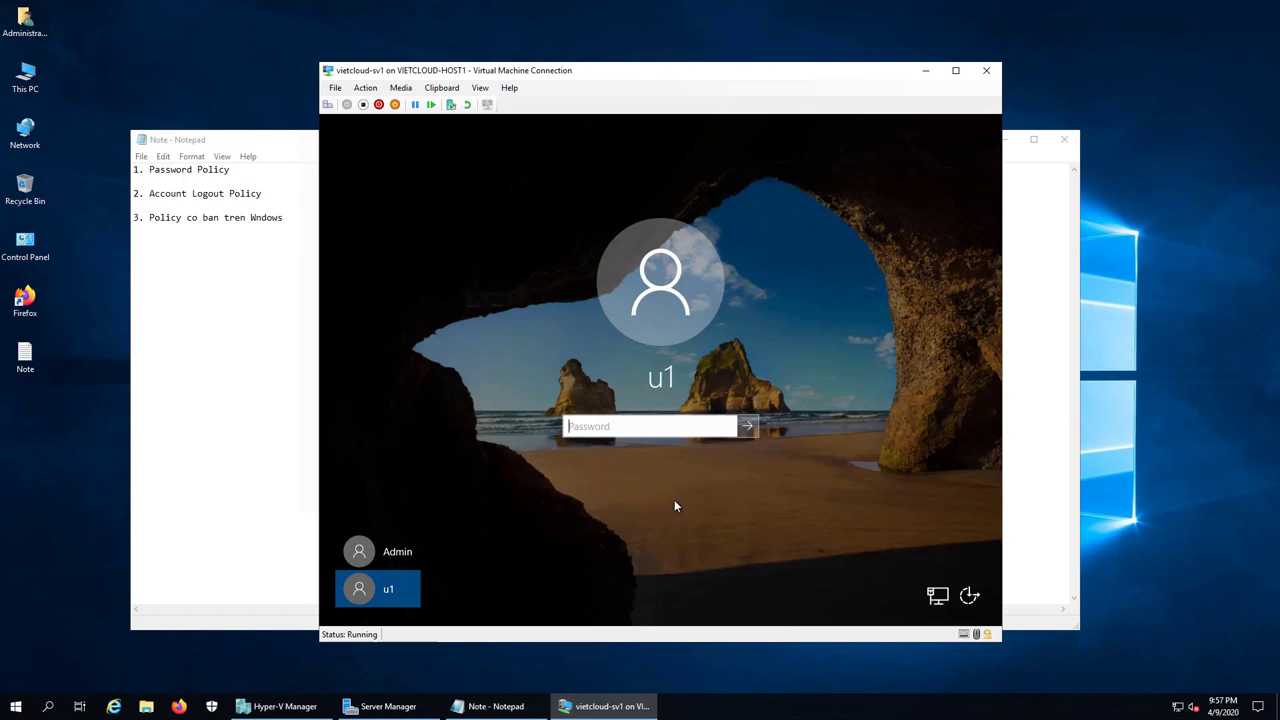
Step: Select the u1 account on the sign-in screen and sign in with its password
left_click(384, 558)
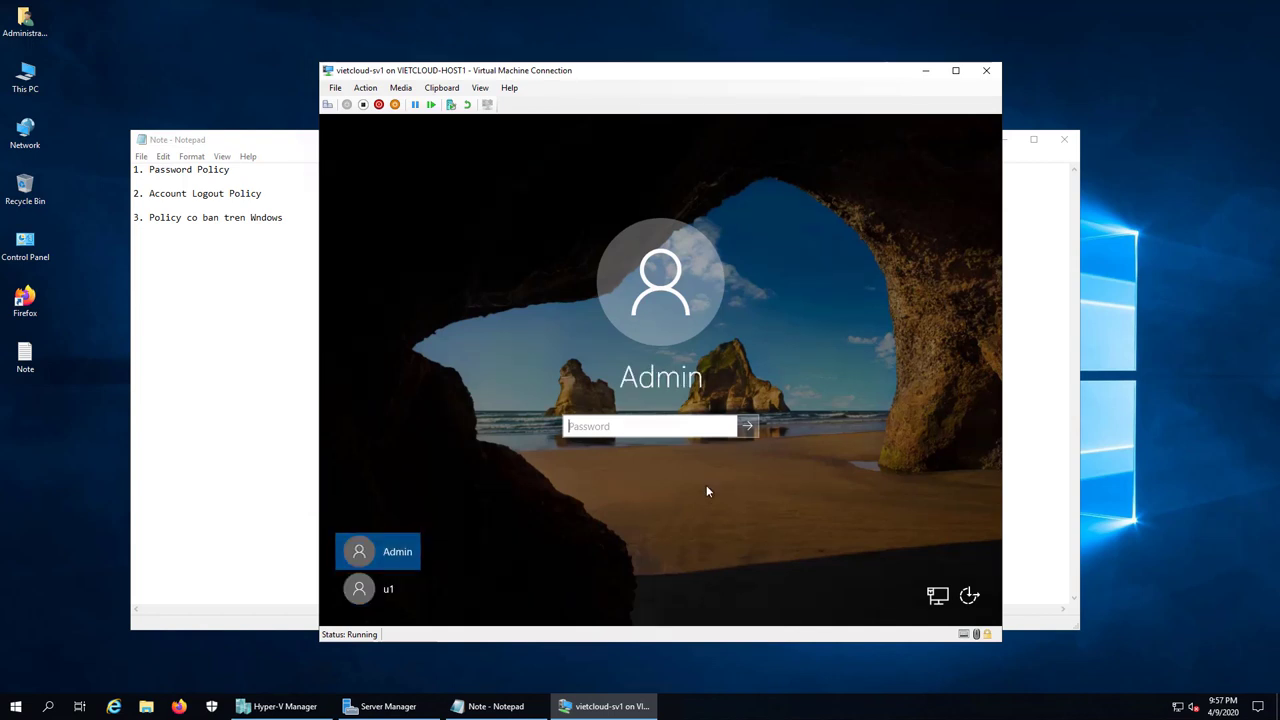
left_click(379, 592)
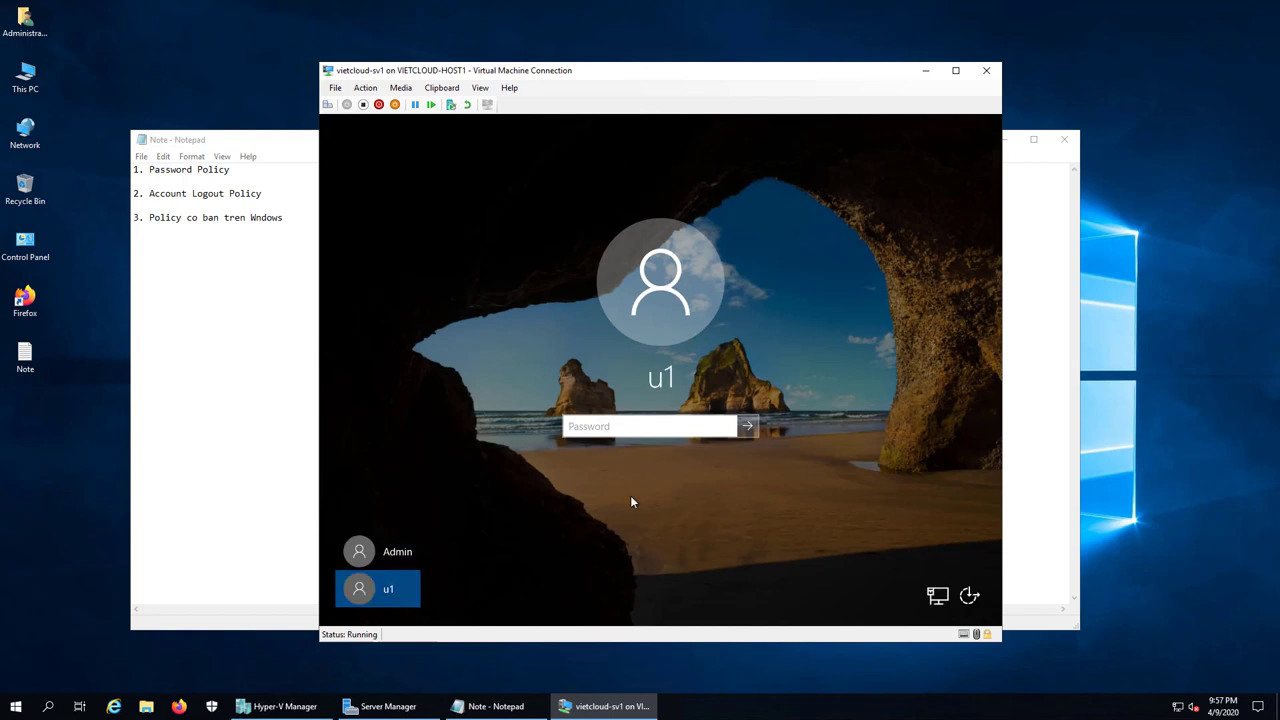
left_click(630, 426)
type("12345")
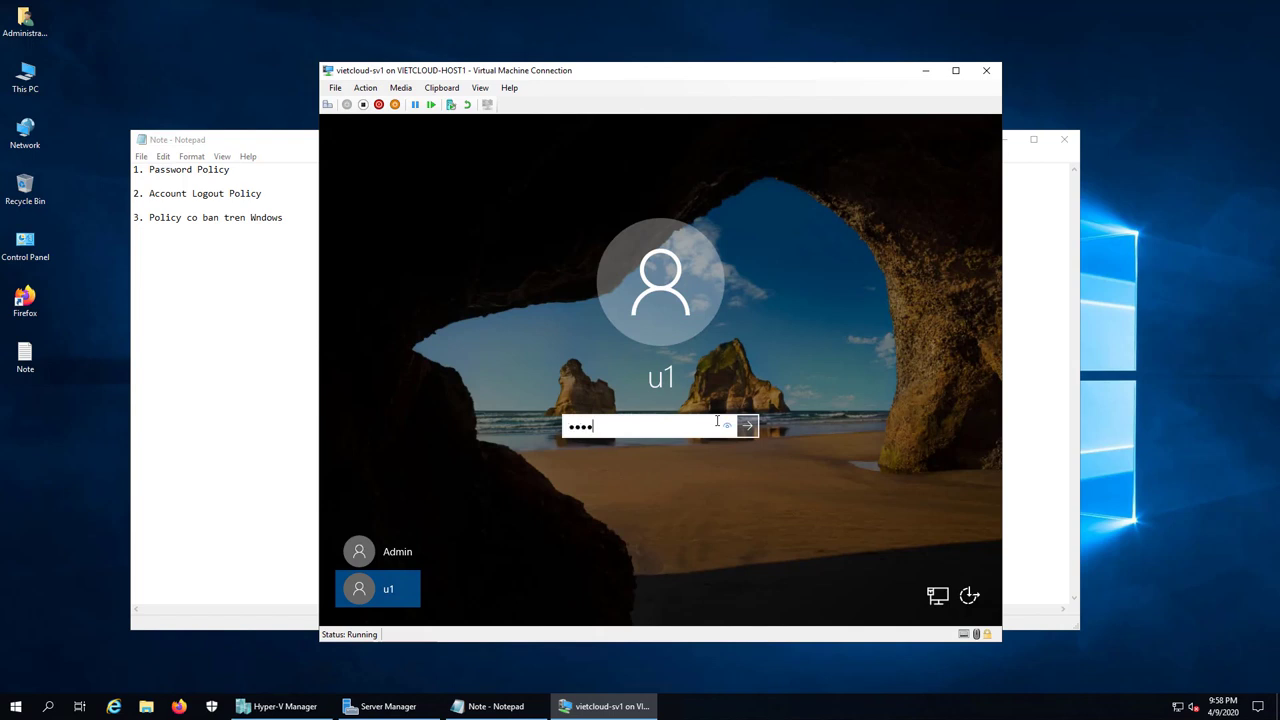
key("Return")
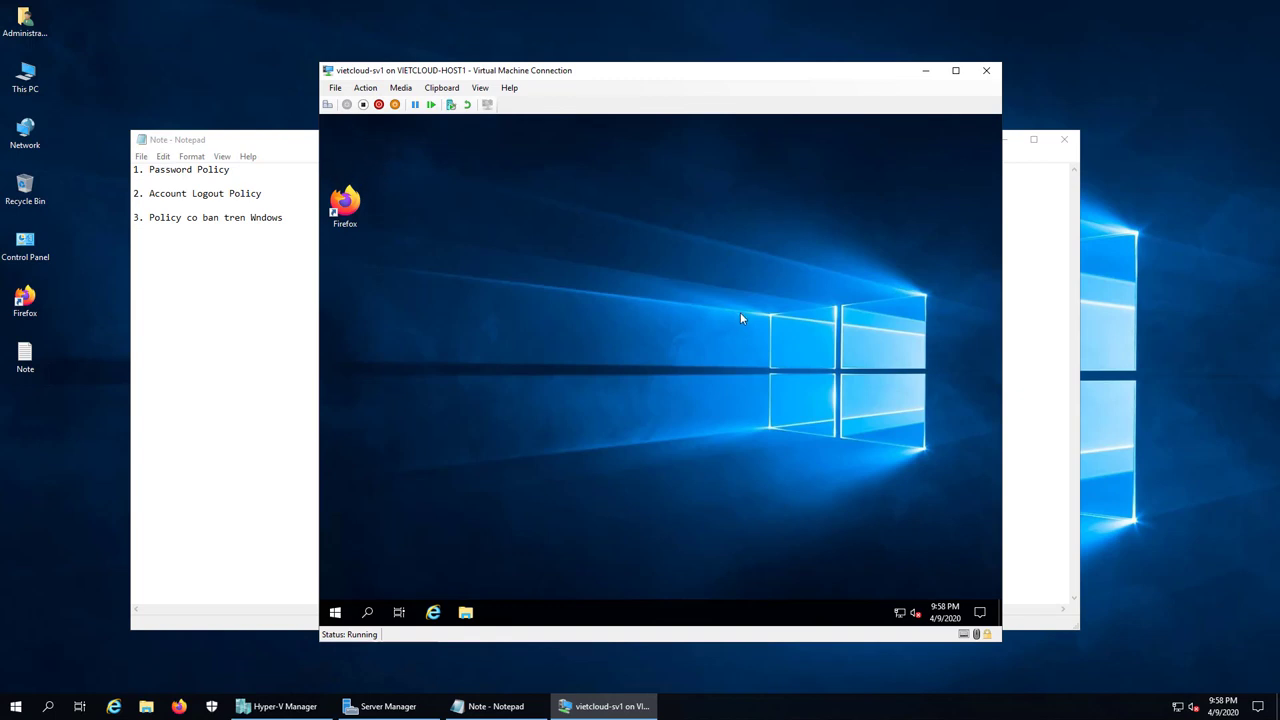
right_click(335, 612)
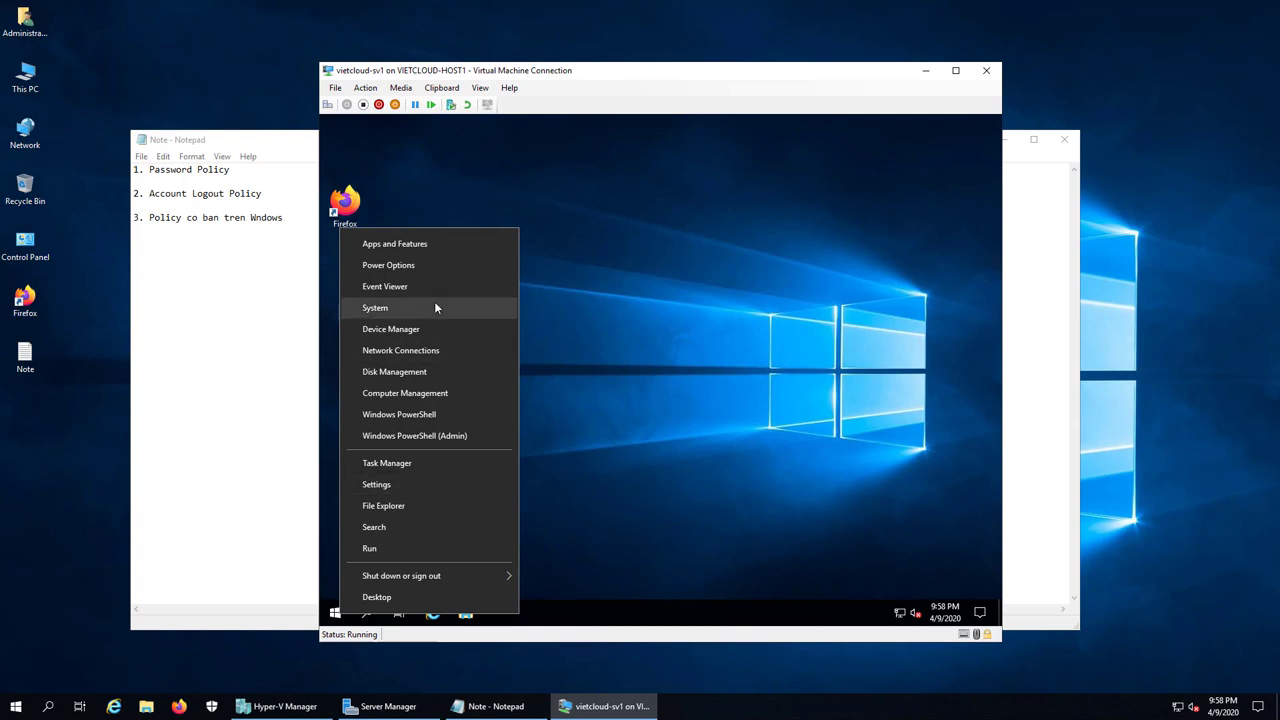
left_click(370, 548)
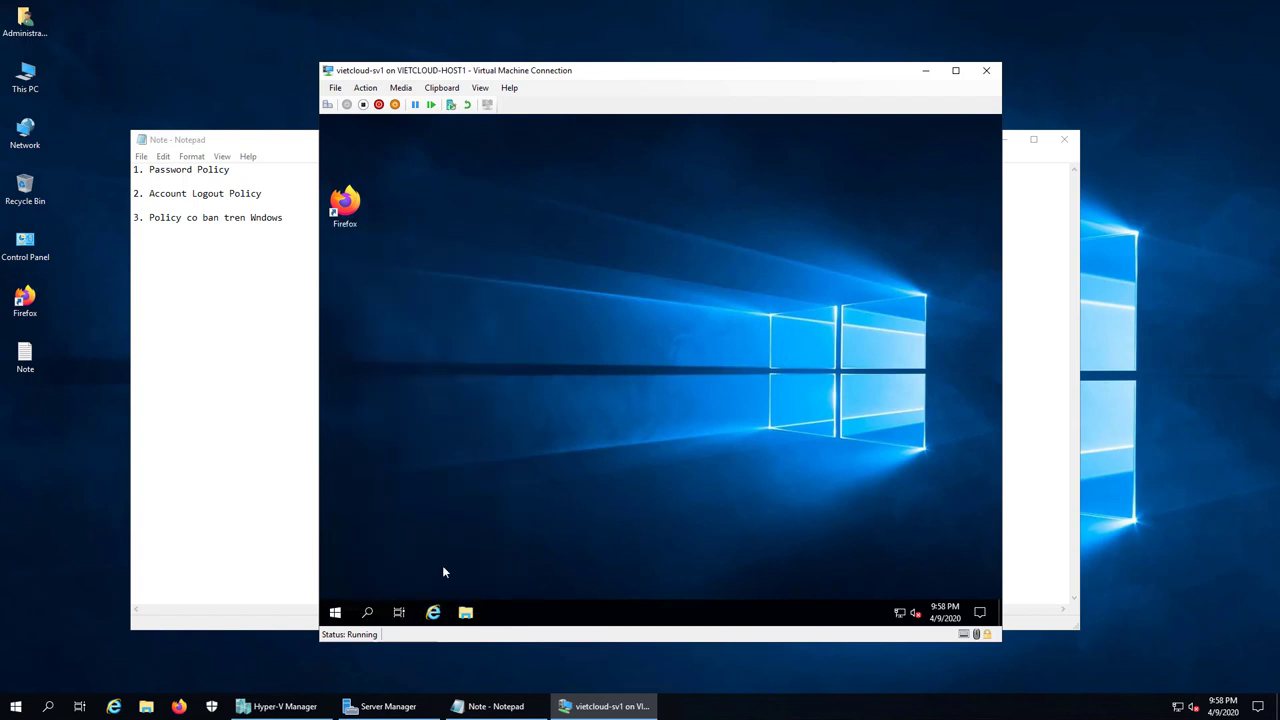
left_click(369, 614)
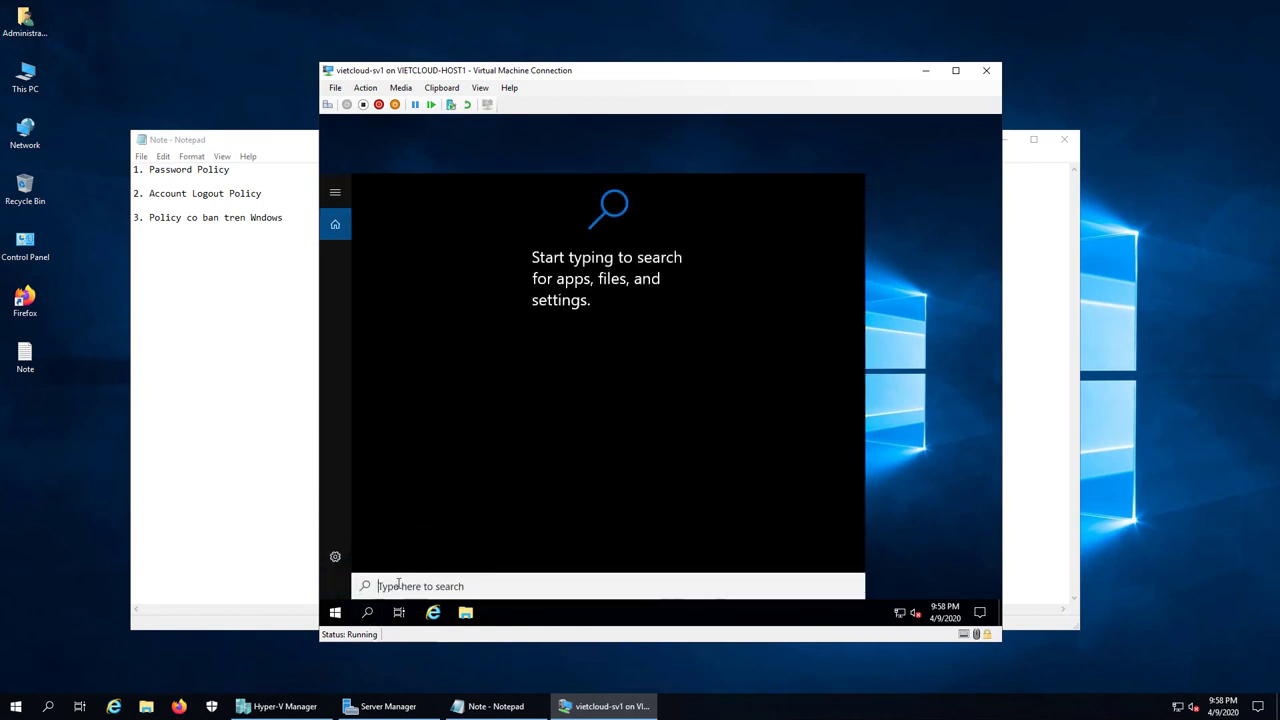
type("d")
type("ontr")
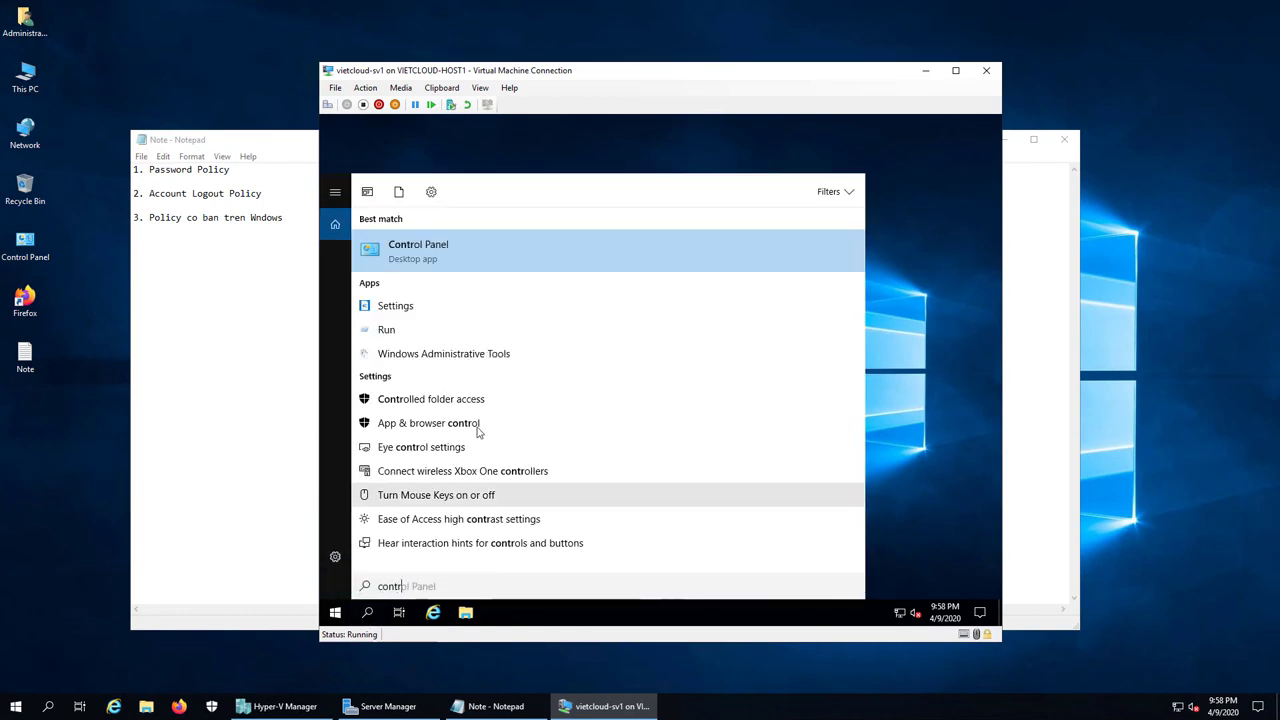
left_click(478, 251)
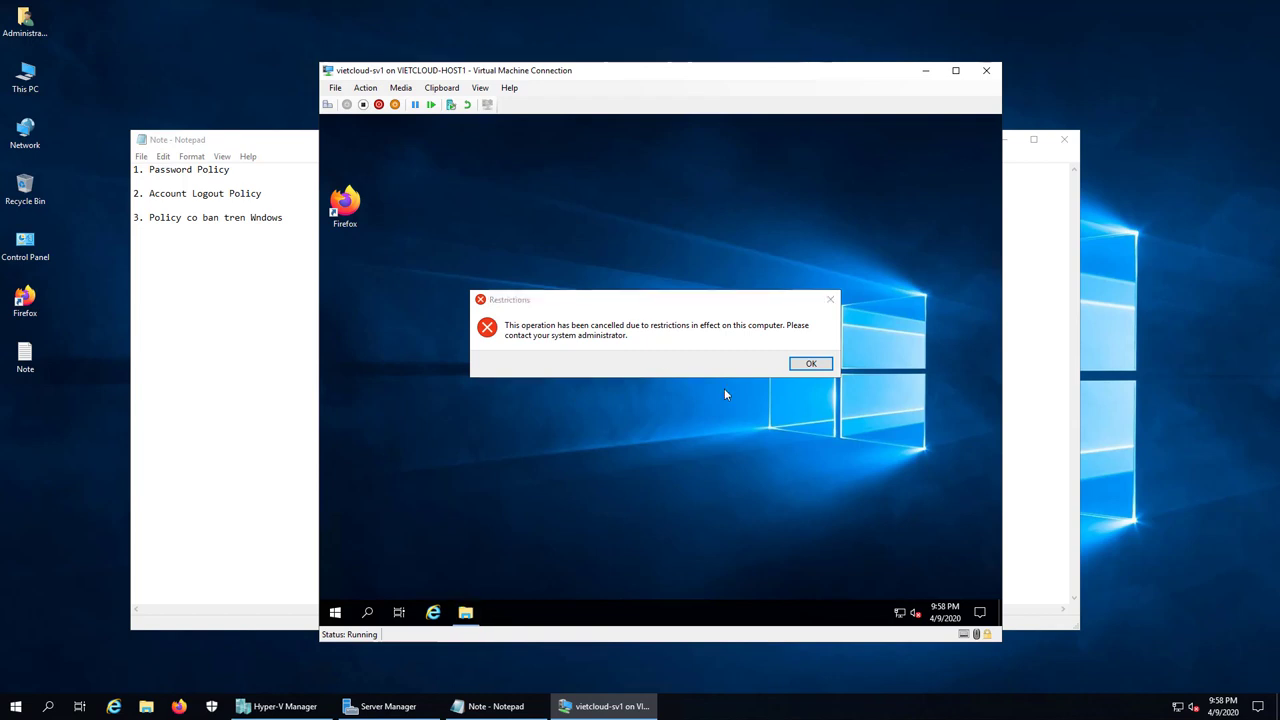
left_click(810, 364)
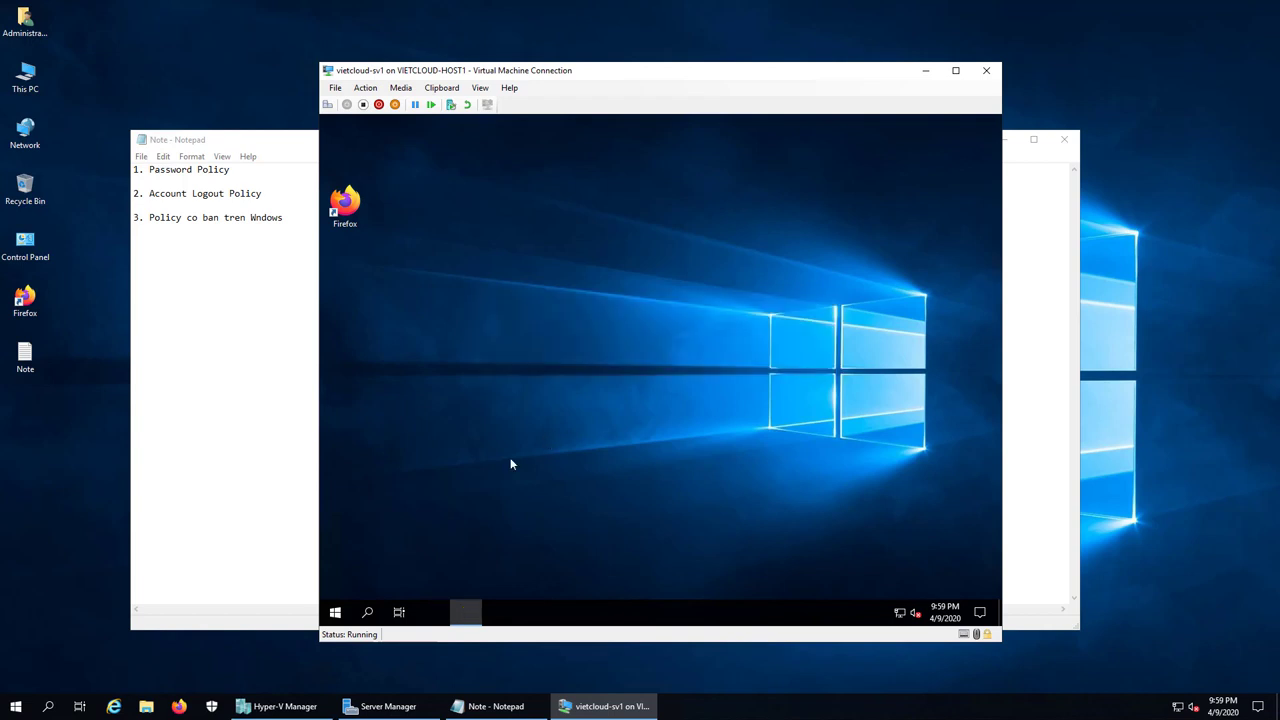
Step: Sign out of the u1 session from the Start quick links menu
right_click(335, 612)
mouse_move(386, 586)
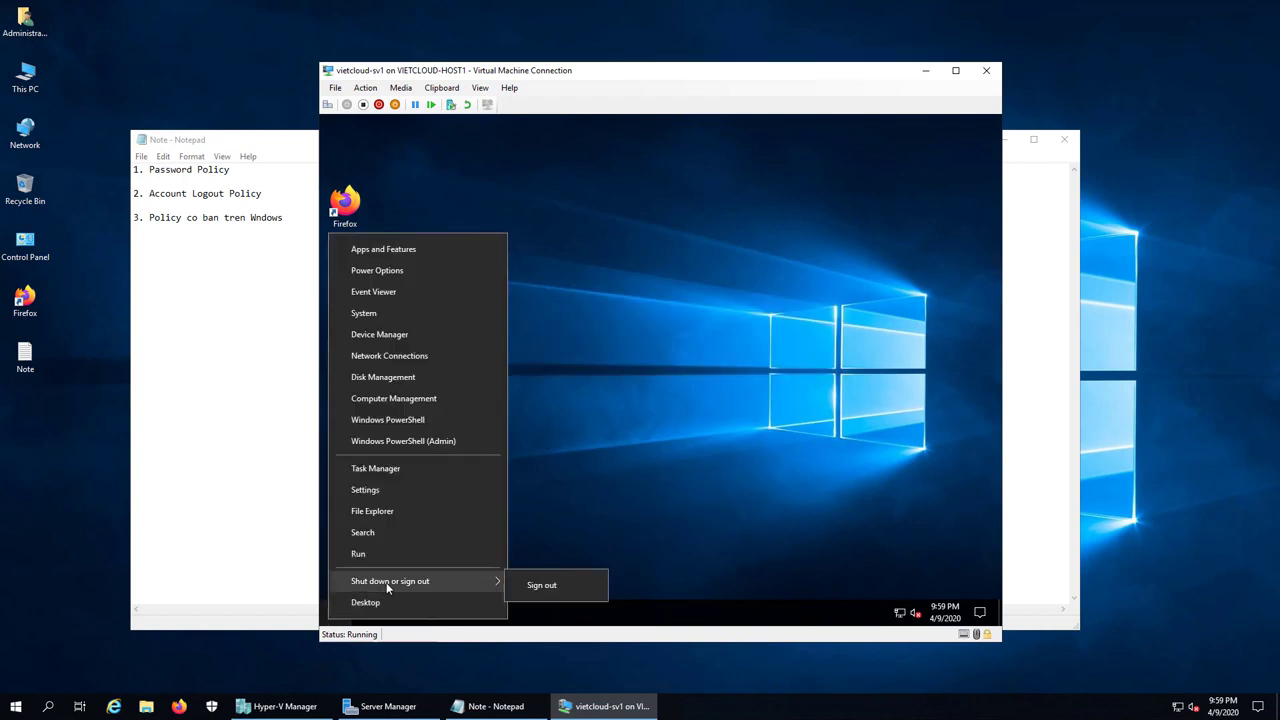
left_click(578, 585)
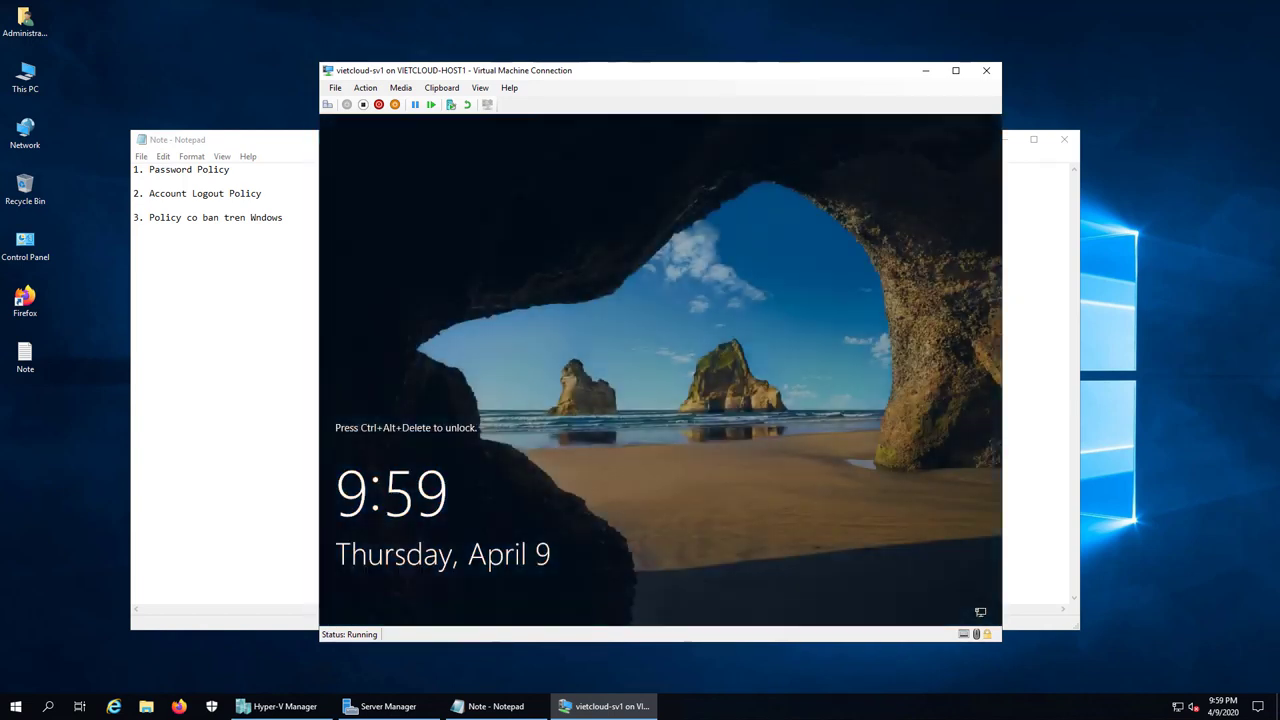
Step: Sign back in as Admin with the Admin password
left_click(327, 104)
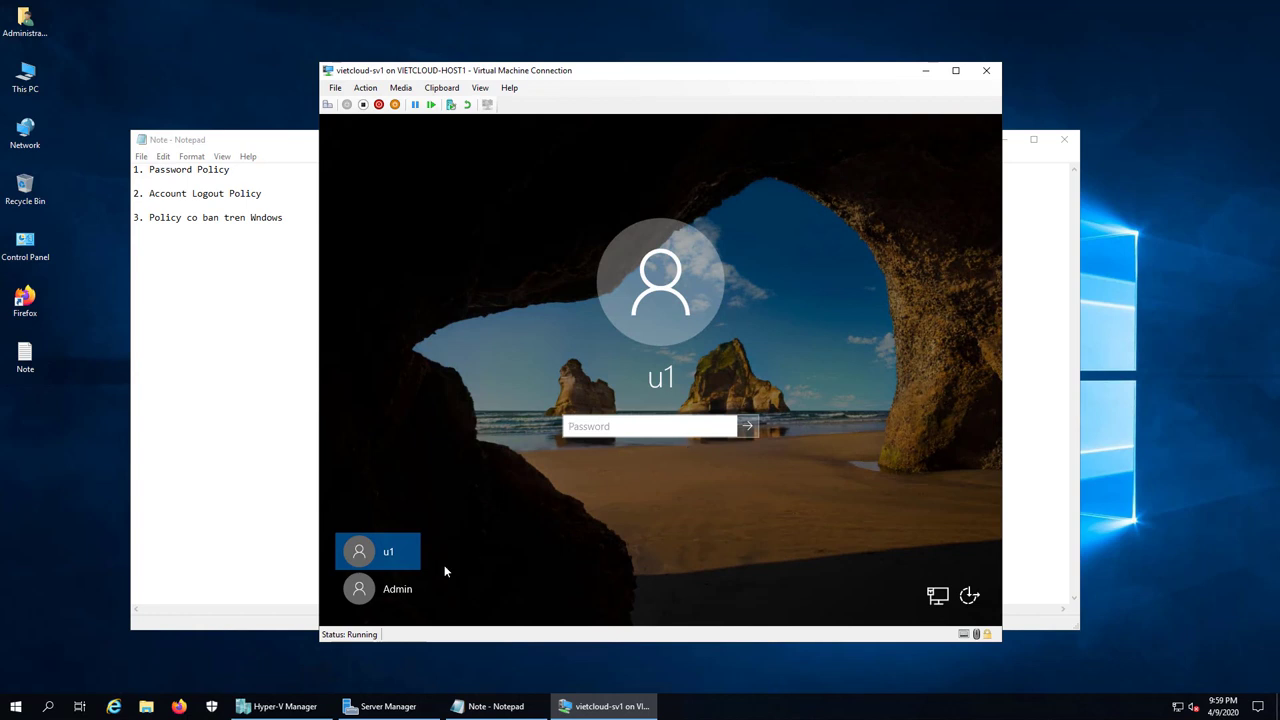
left_click(394, 590)
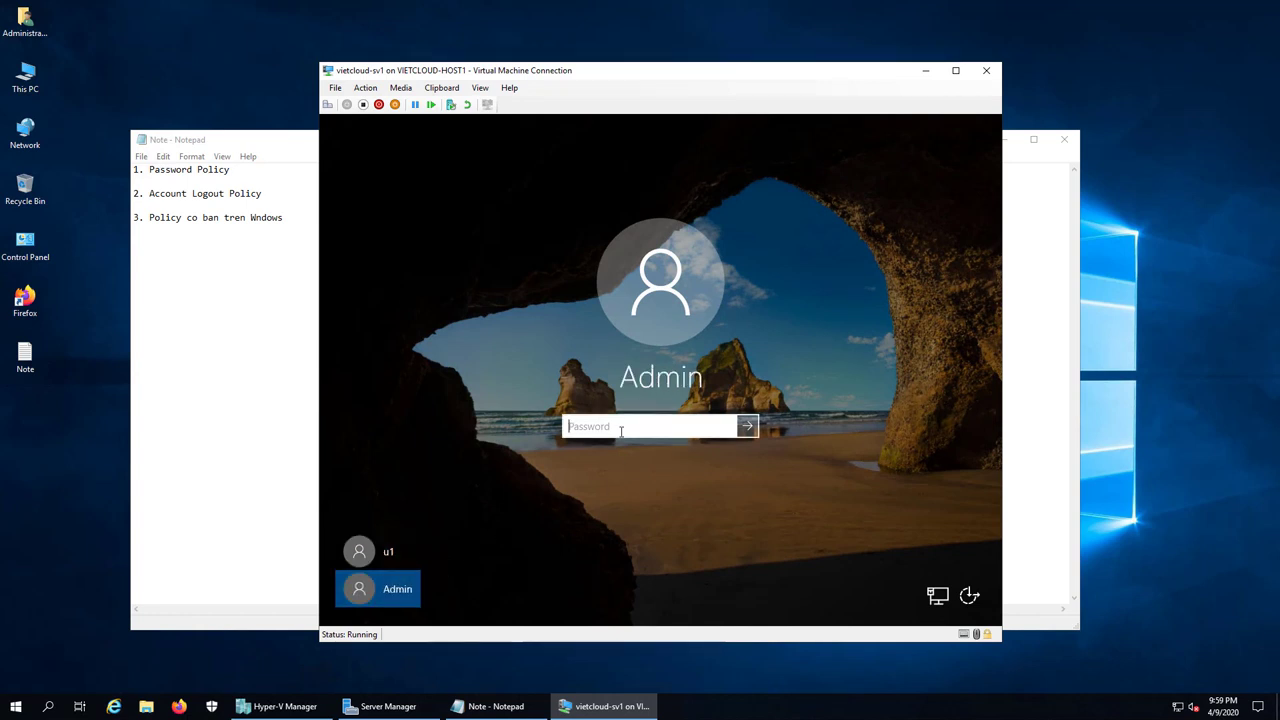
type("************")
key("Return")
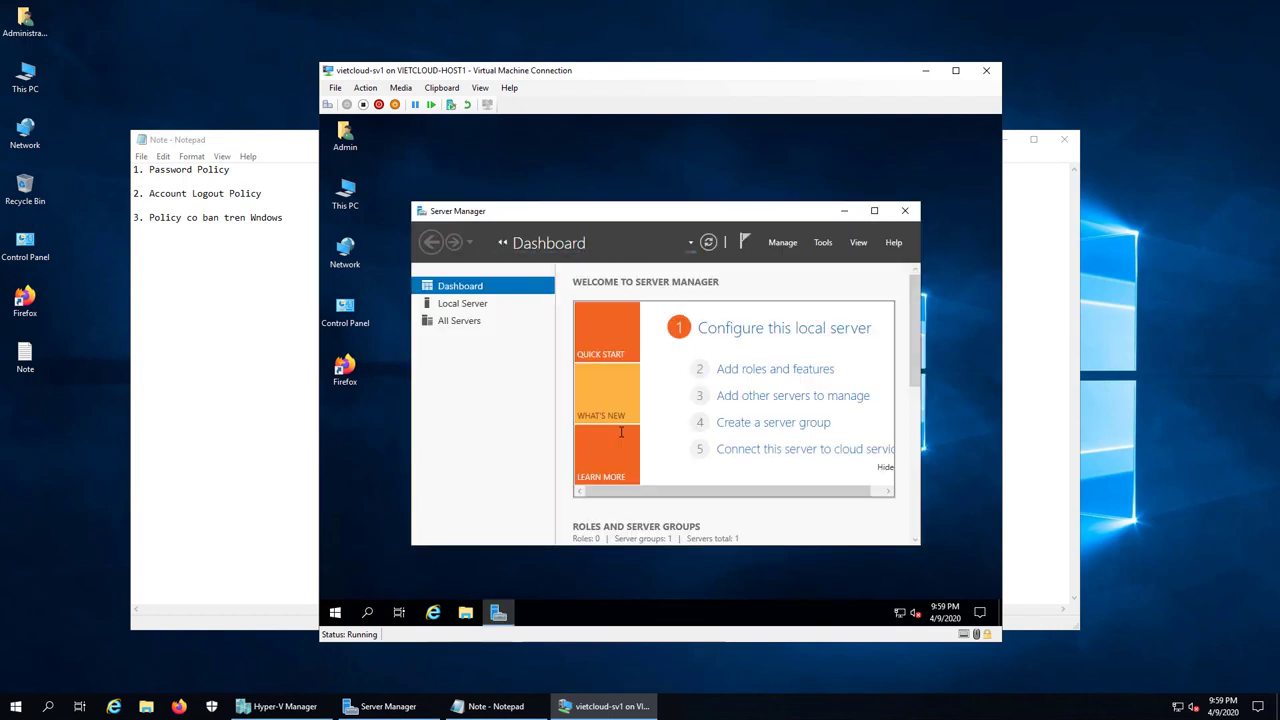
Step: Minimize Server Manager, launch gpedit.msc from Run and maximize the Group Policy Editor
left_click(874, 210)
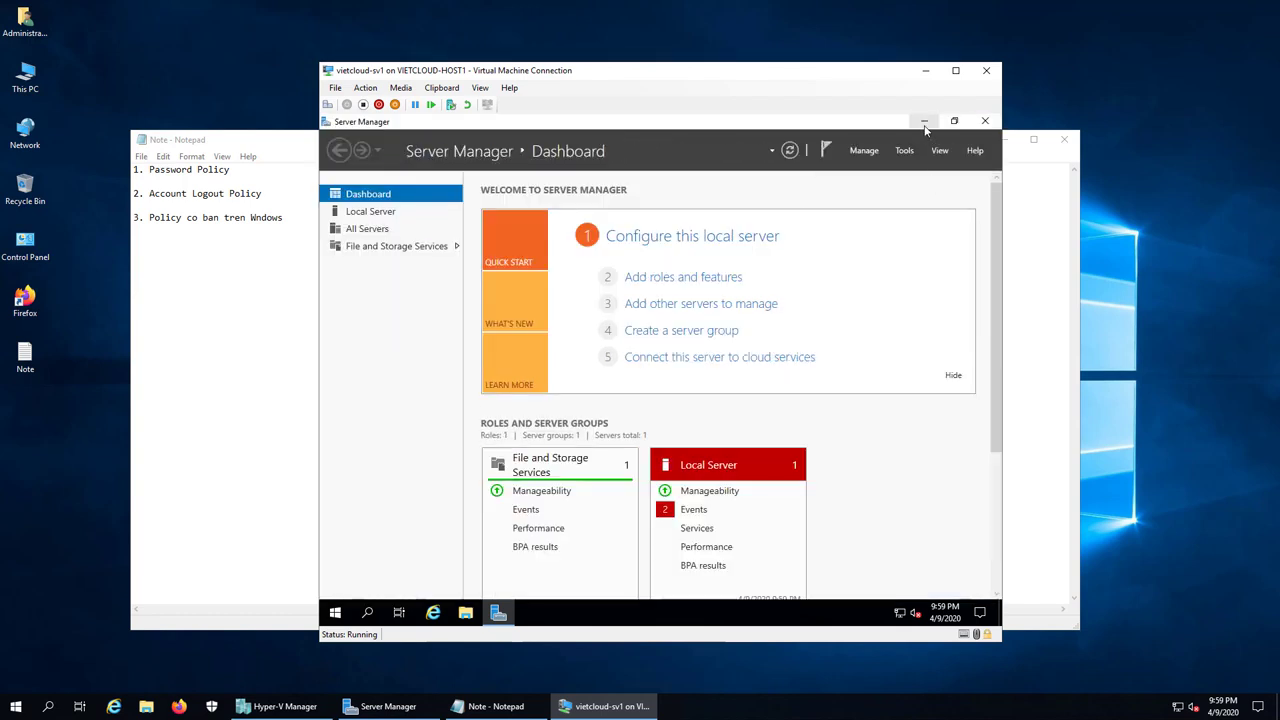
left_click(924, 121)
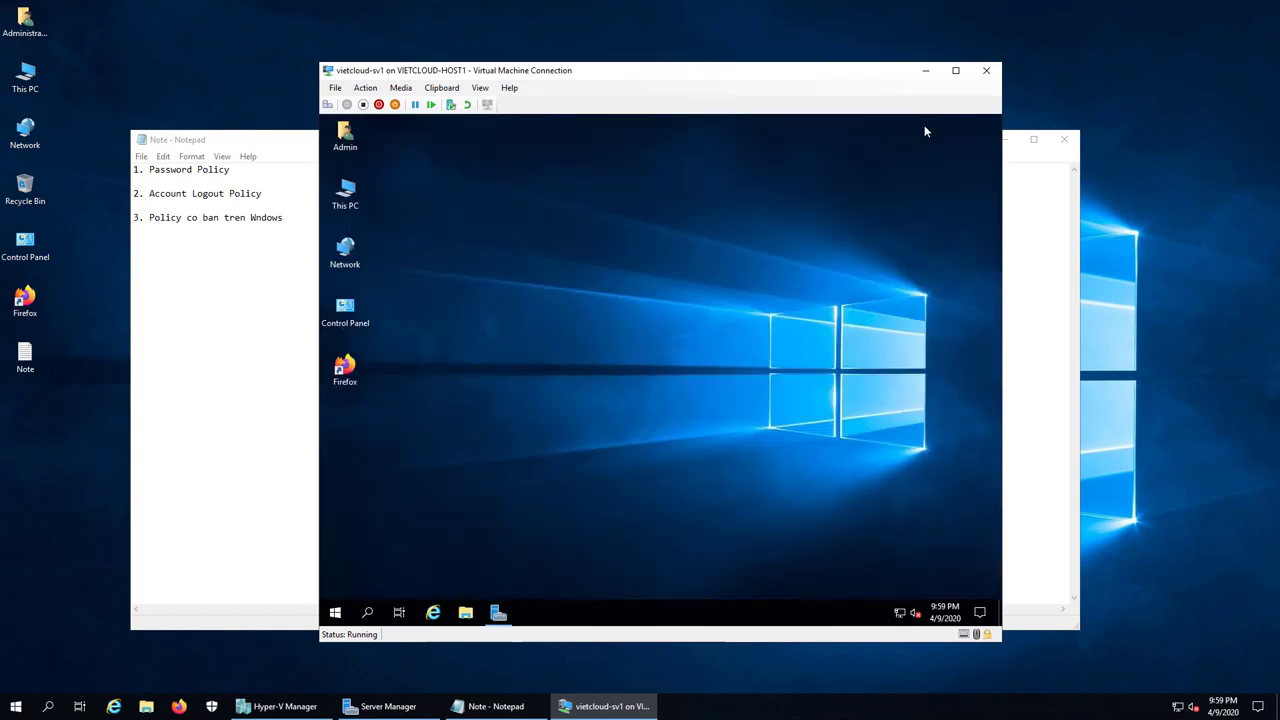
right_click(335, 612)
left_click(380, 550)
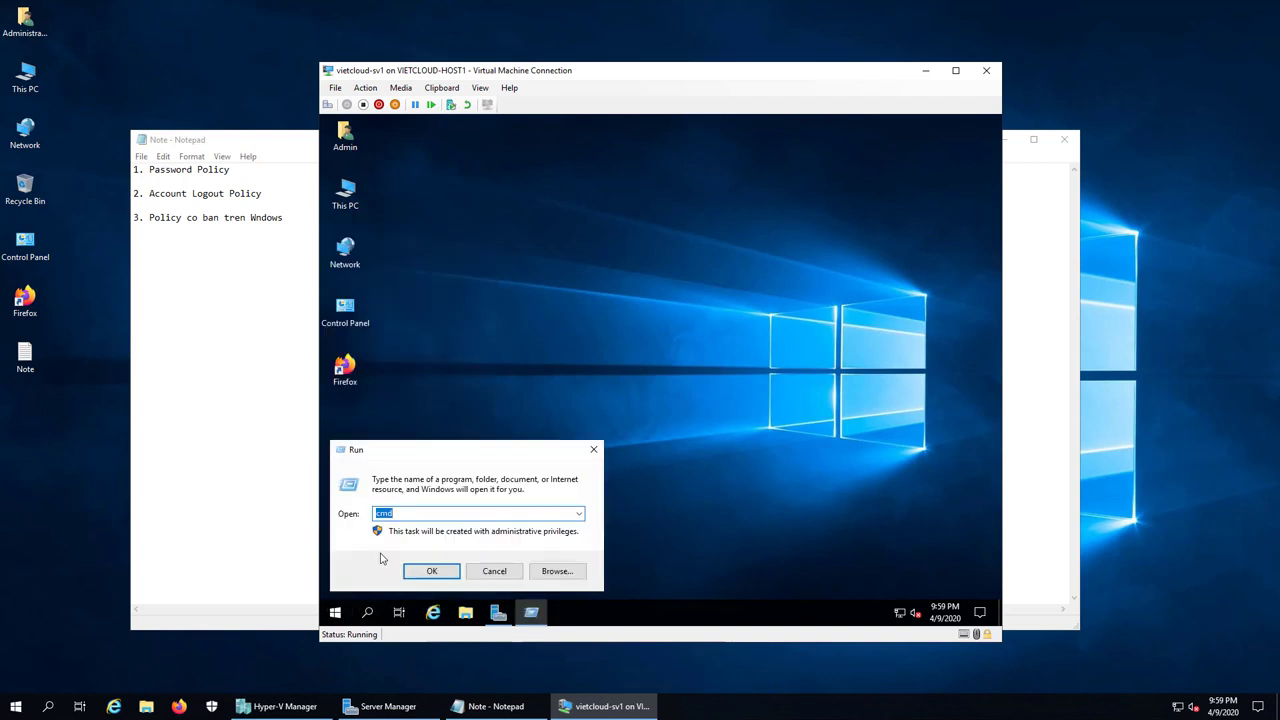
type("gp")
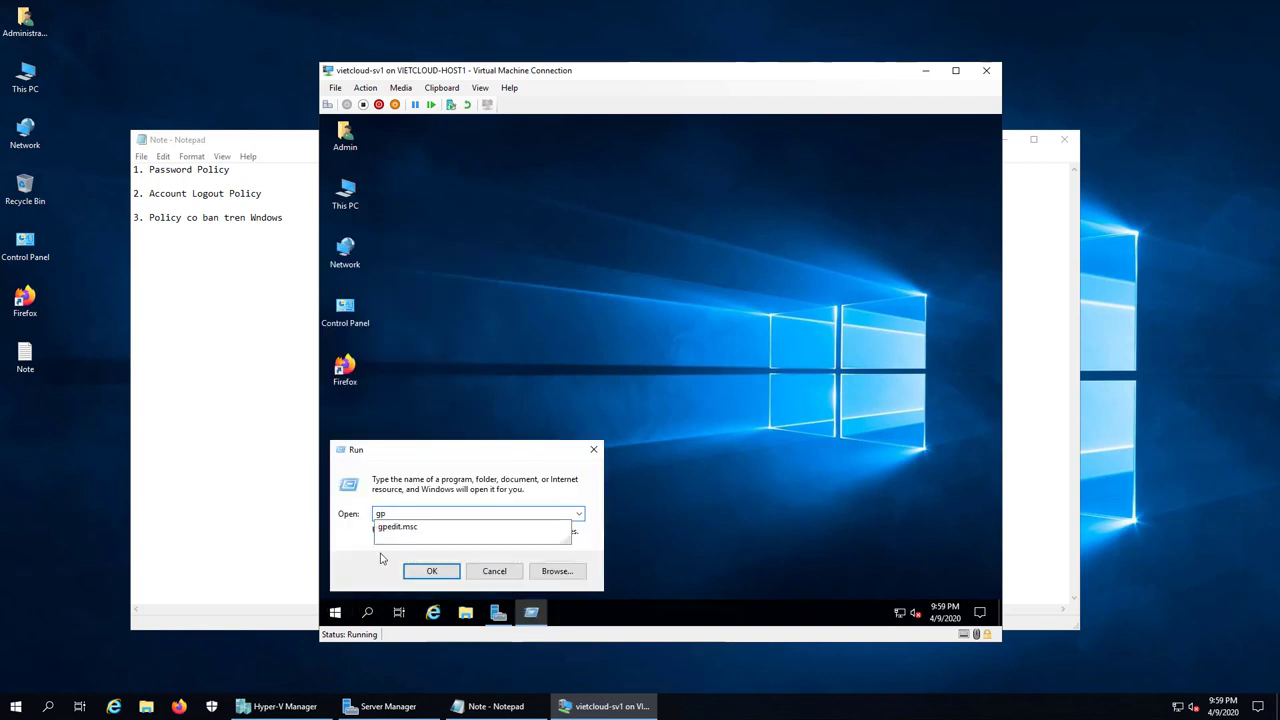
left_click(437, 568)
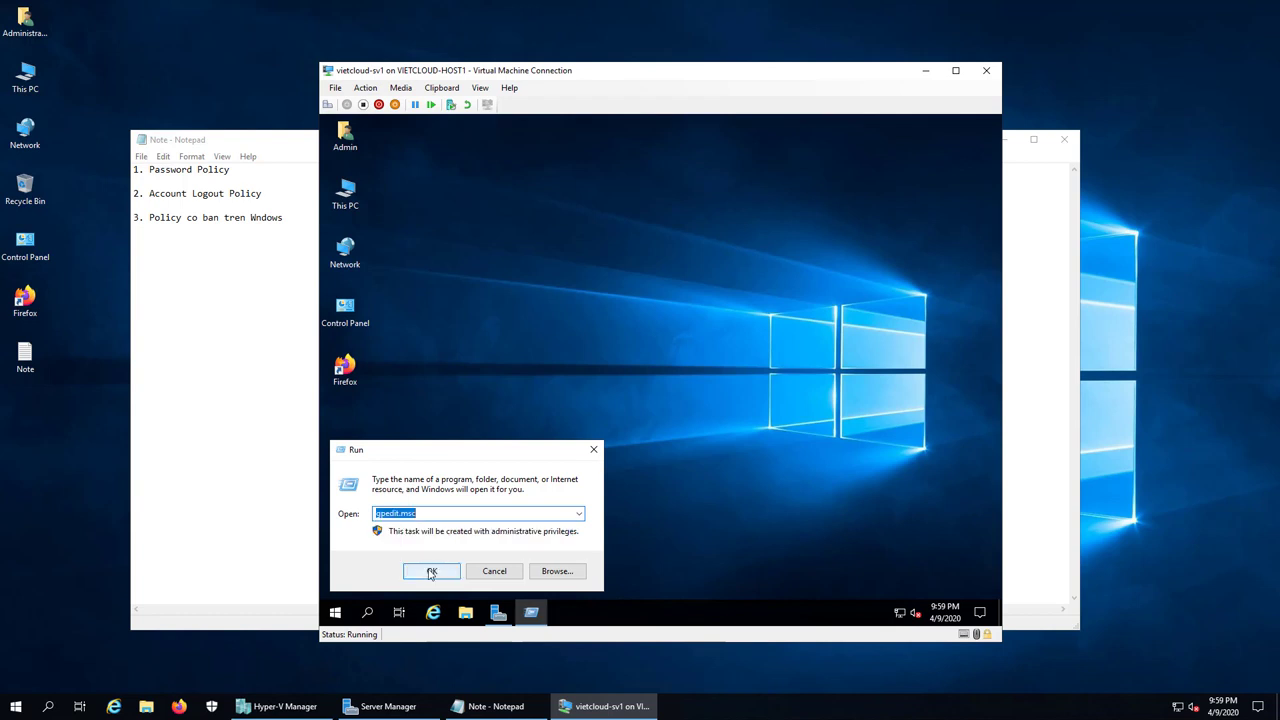
left_click(432, 570)
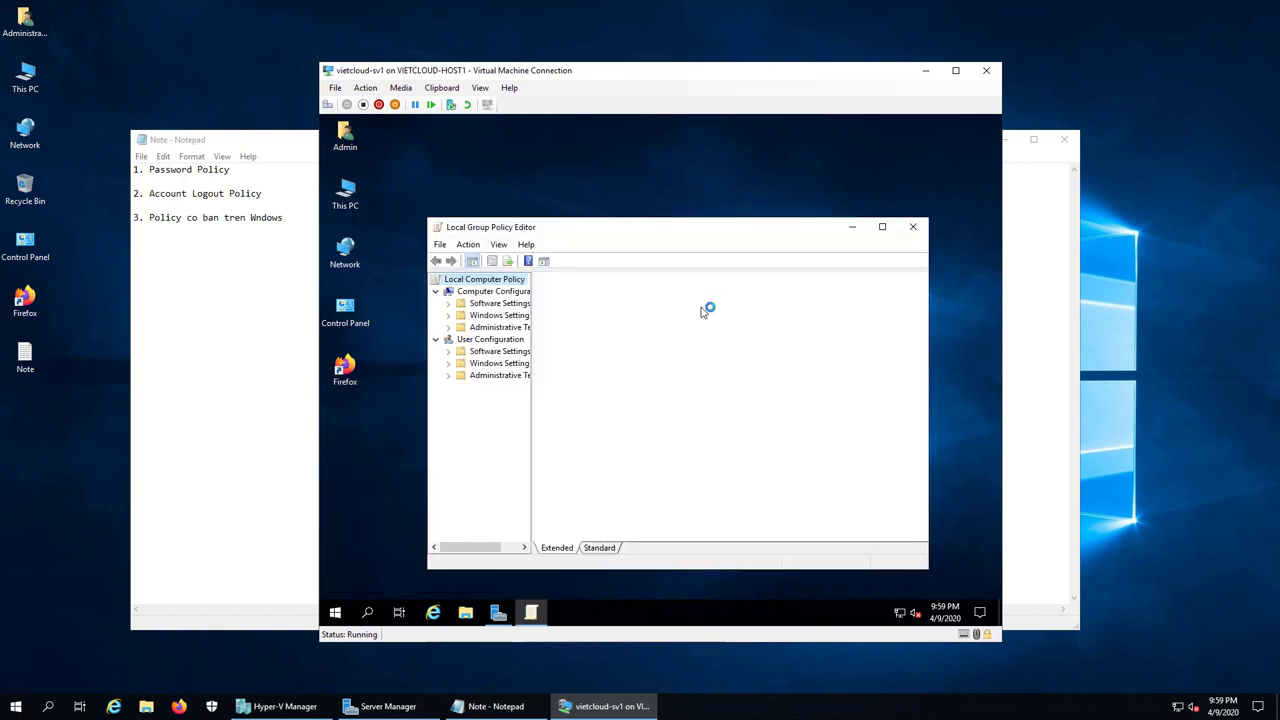
left_click(883, 227)
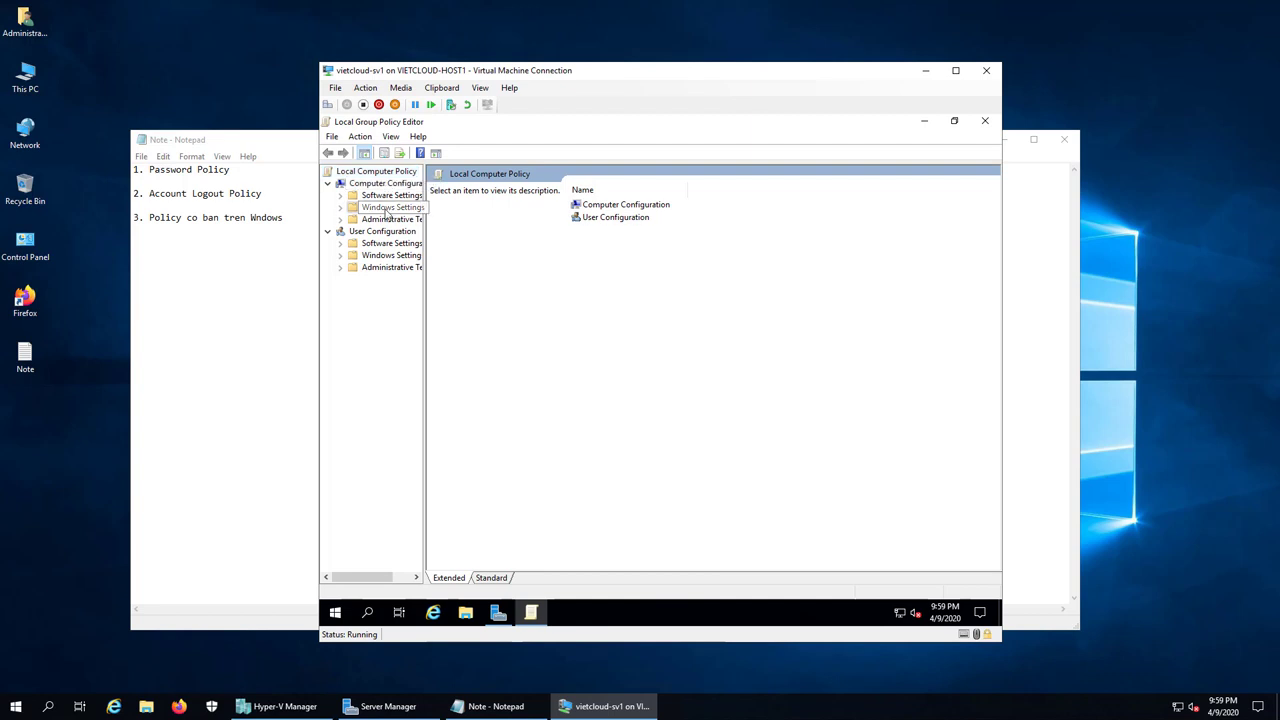
Step: Expand Windows Settings > Security Settings > Local Policies and jump to Security Options' Interactive logon entries
double_click(390, 207)
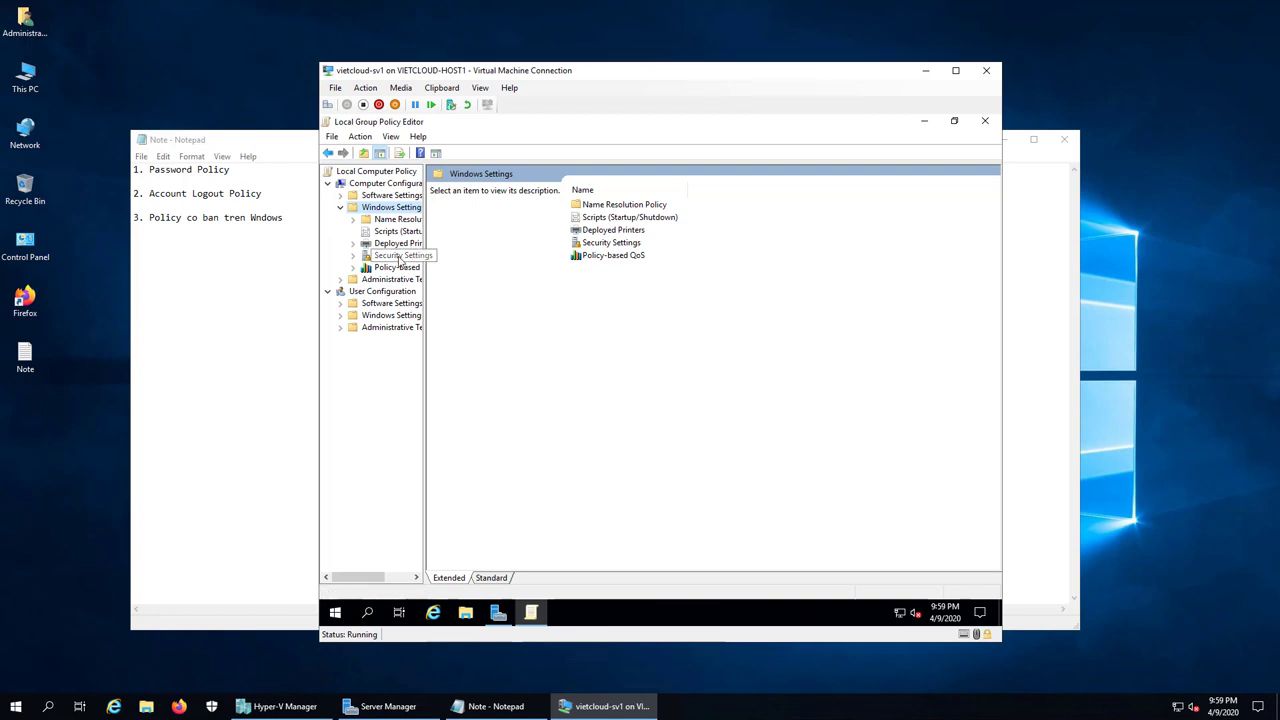
double_click(399, 256)
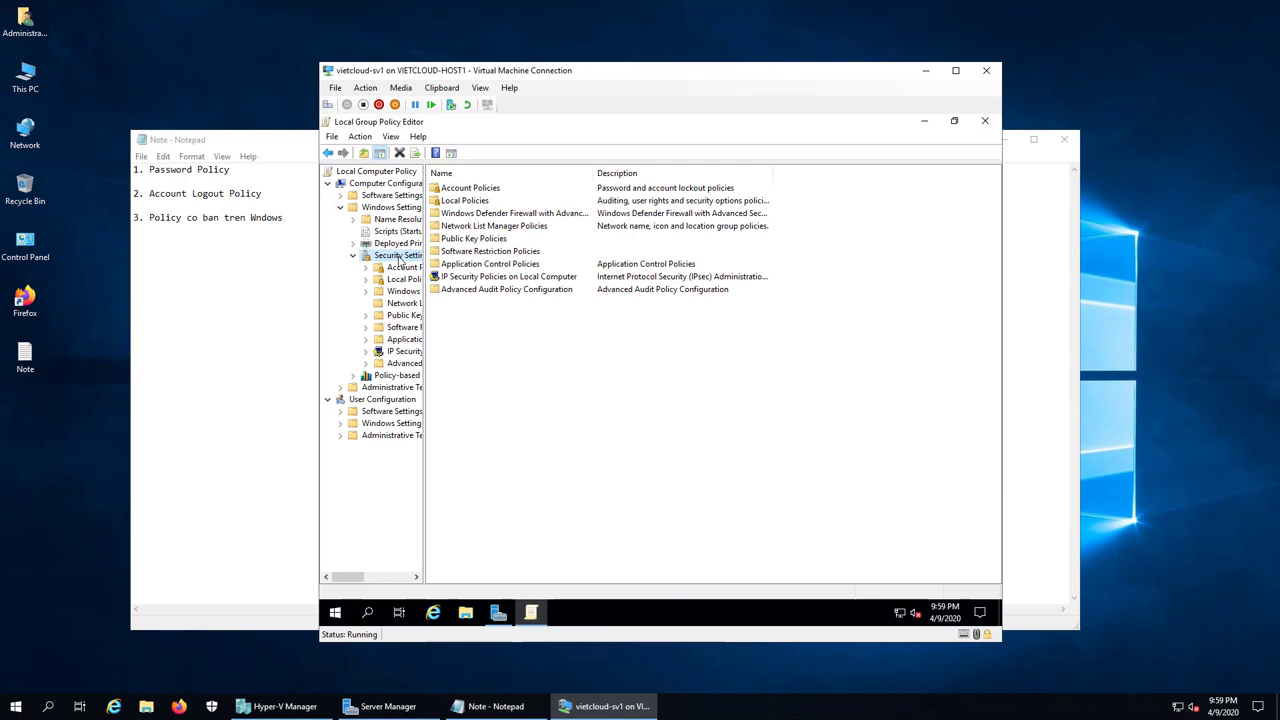
double_click(400, 280)
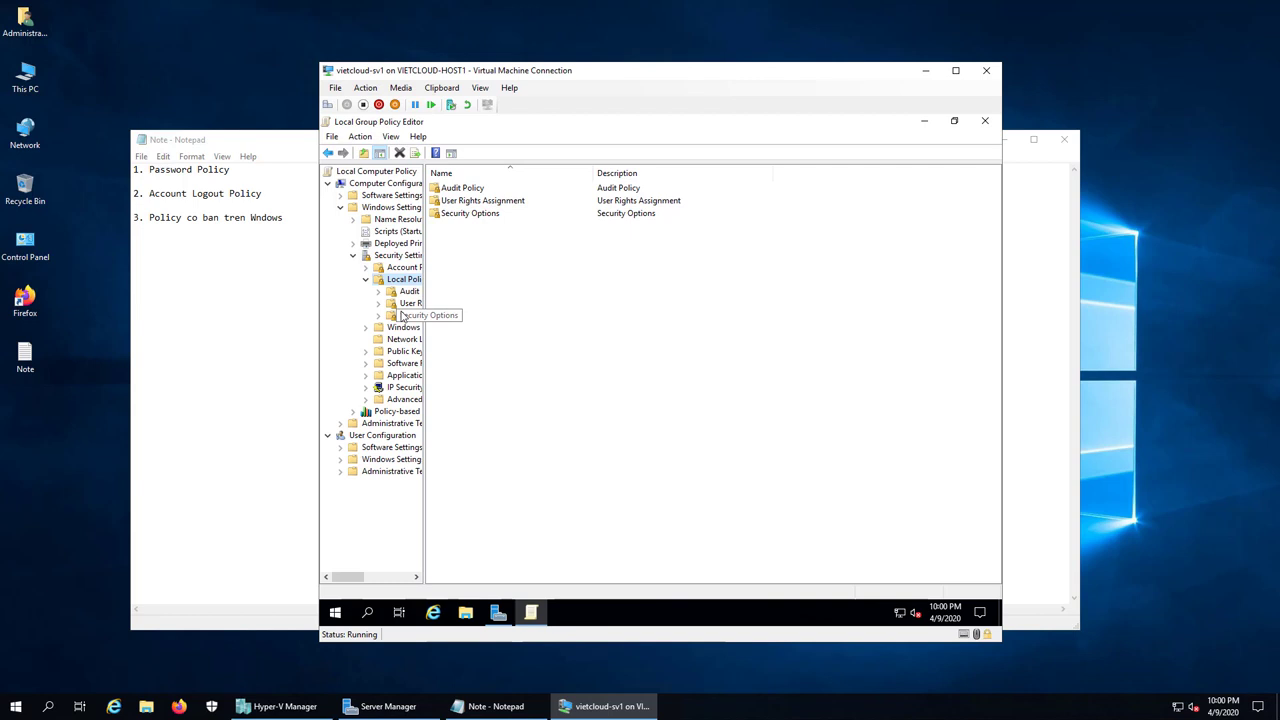
left_click(401, 316)
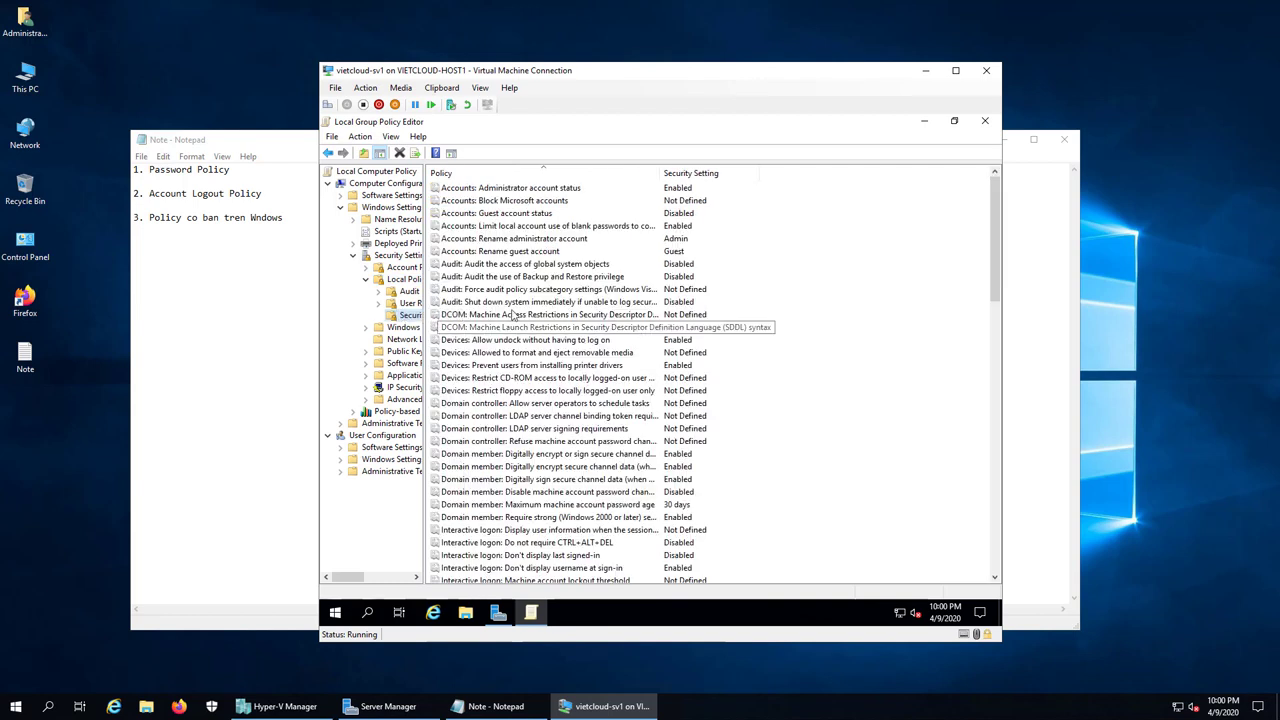
key("i")
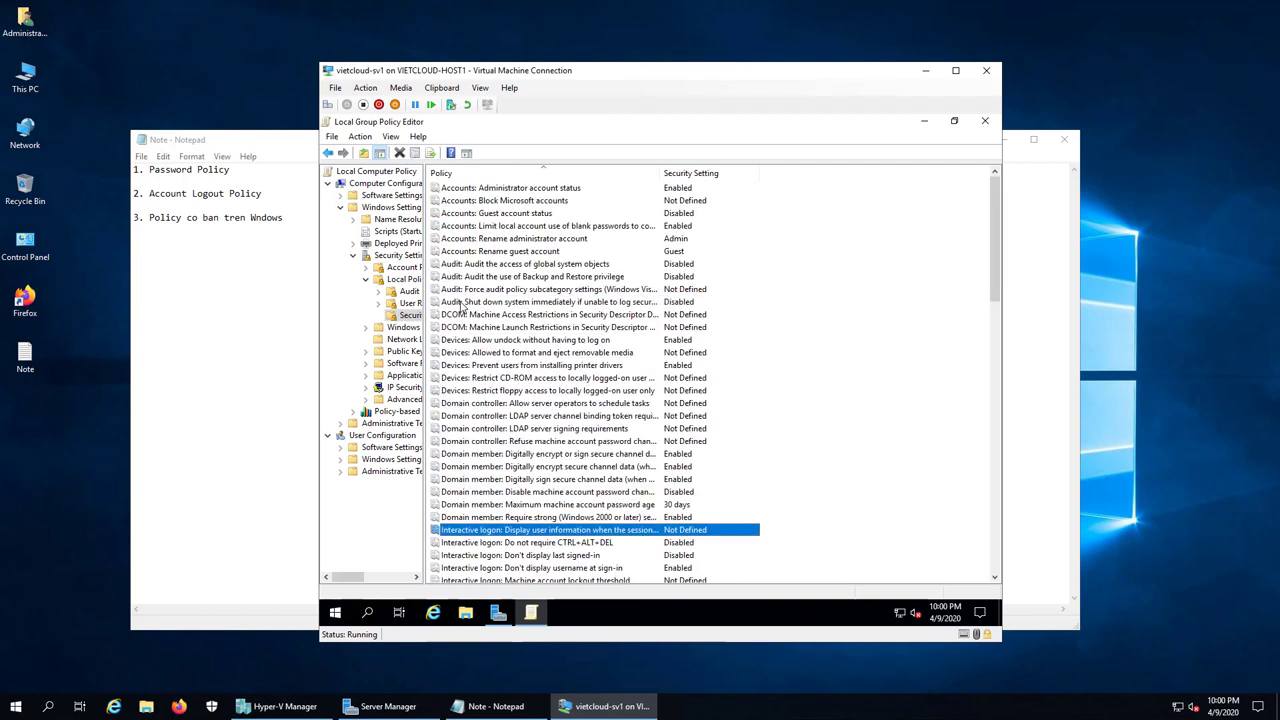
scroll(657, 350, "down", 2)
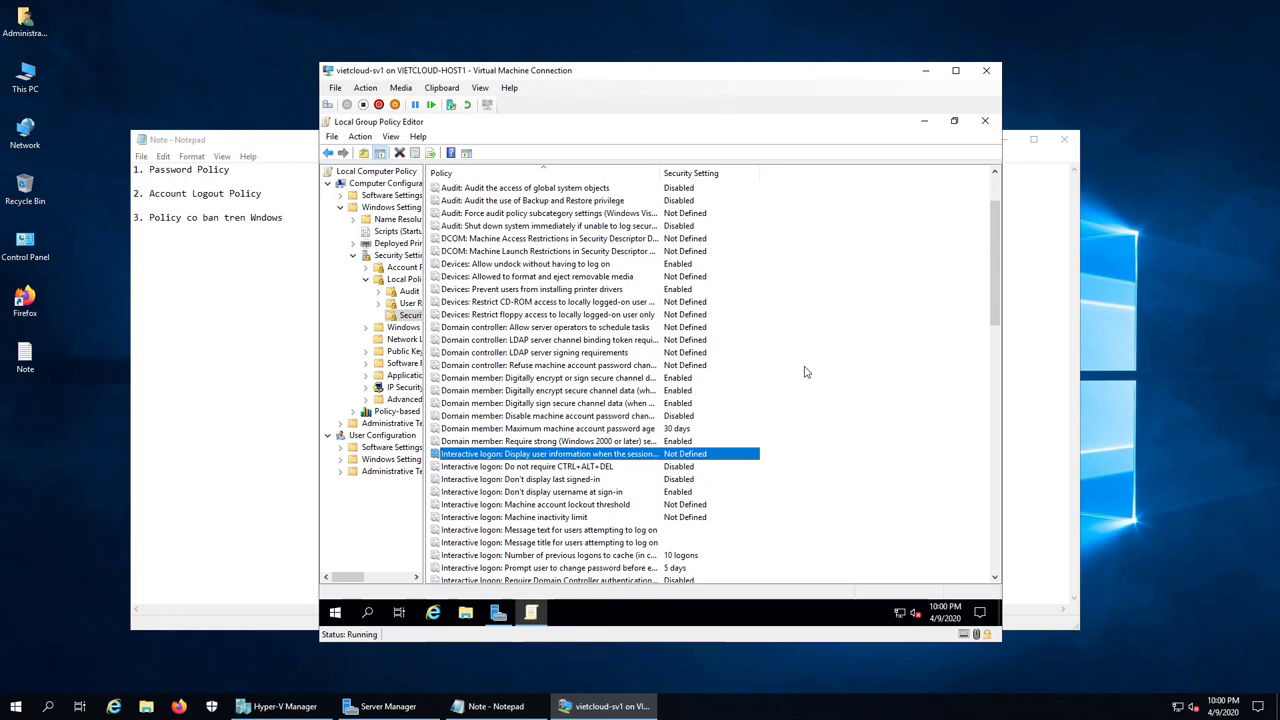
left_click(577, 484)
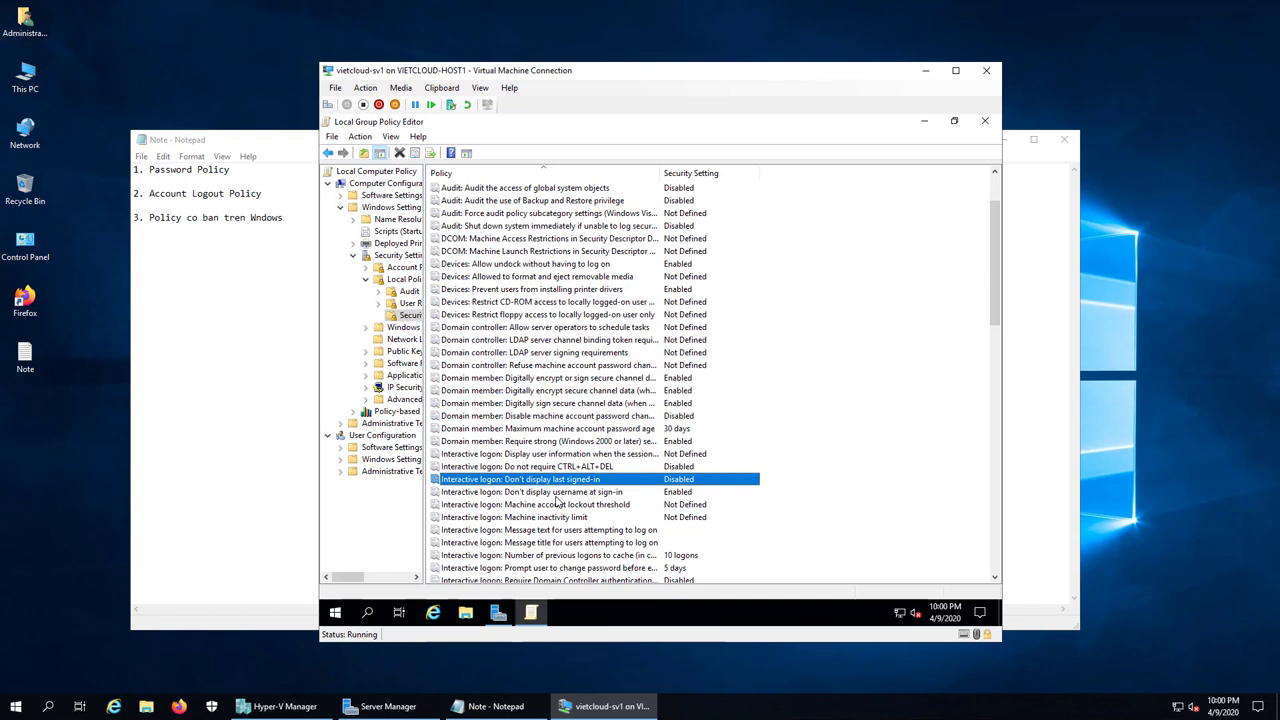
Step: Set 'Interactive logon: Don't display username at sign-in' to Disabled
double_click(555, 493)
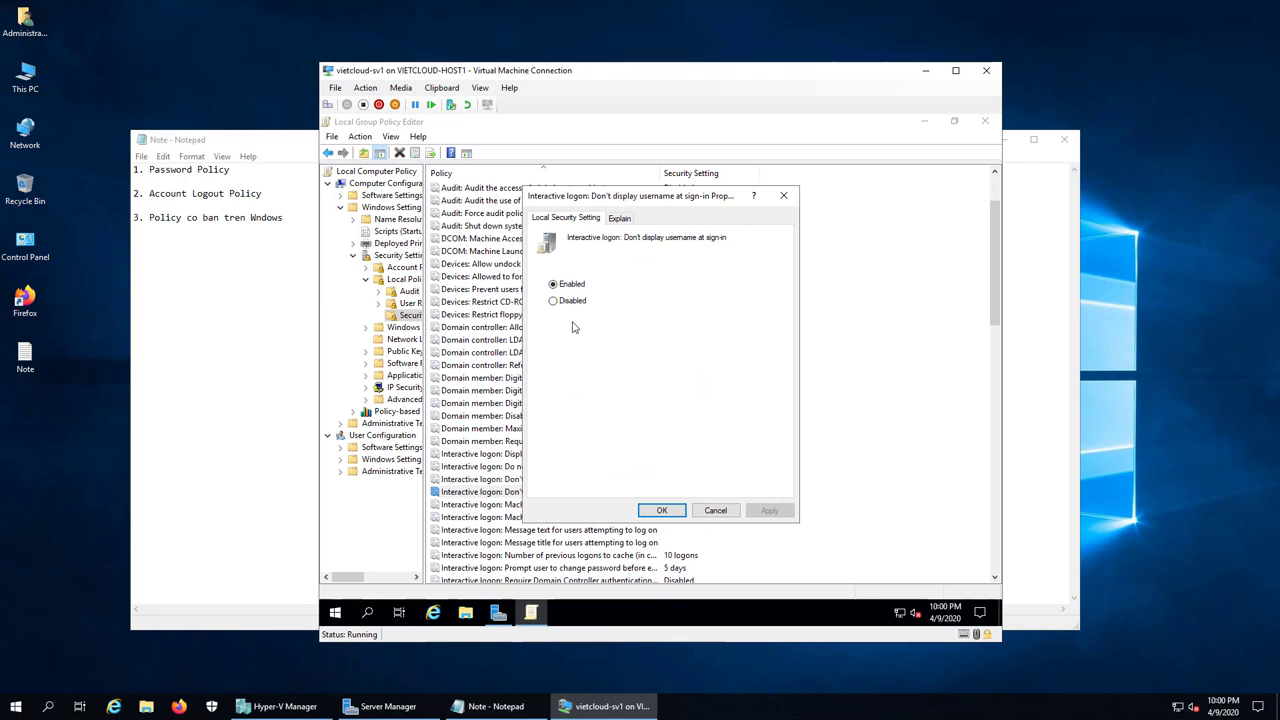
left_click(554, 301)
left_click(662, 511)
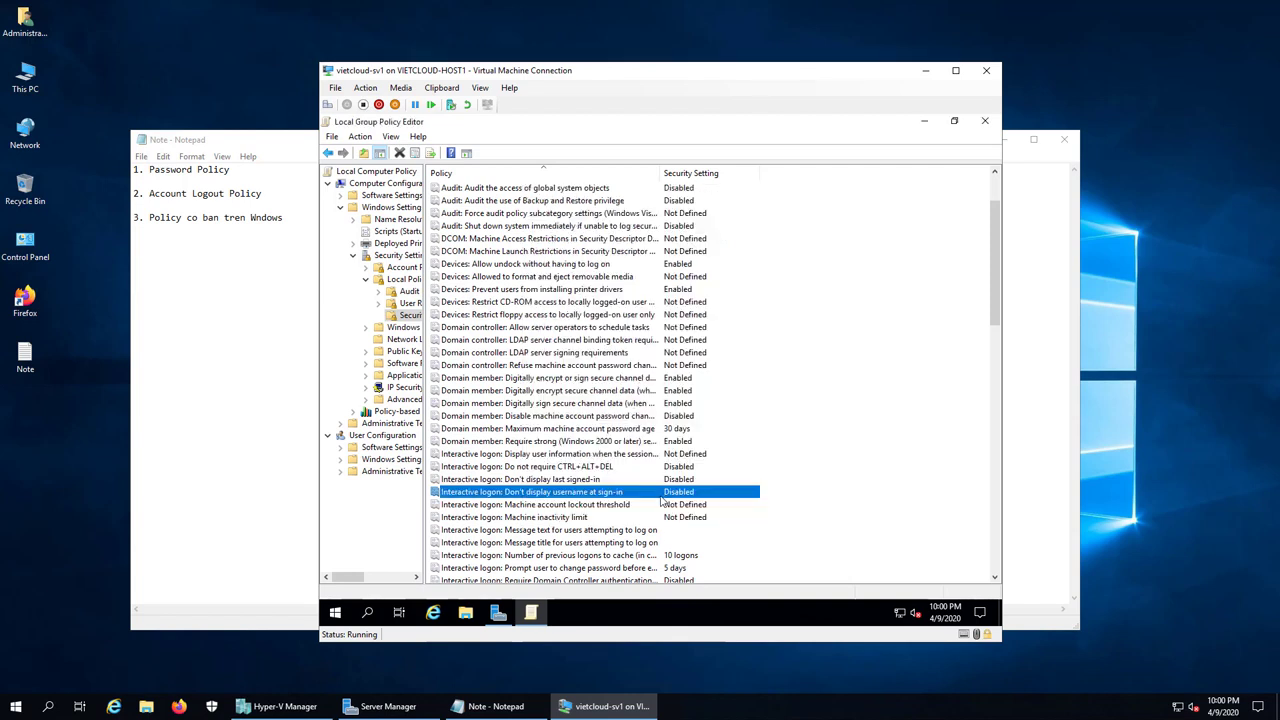
Step: Set 'Interactive logon: Don't display last signed-in' to Enabled
left_click(517, 482)
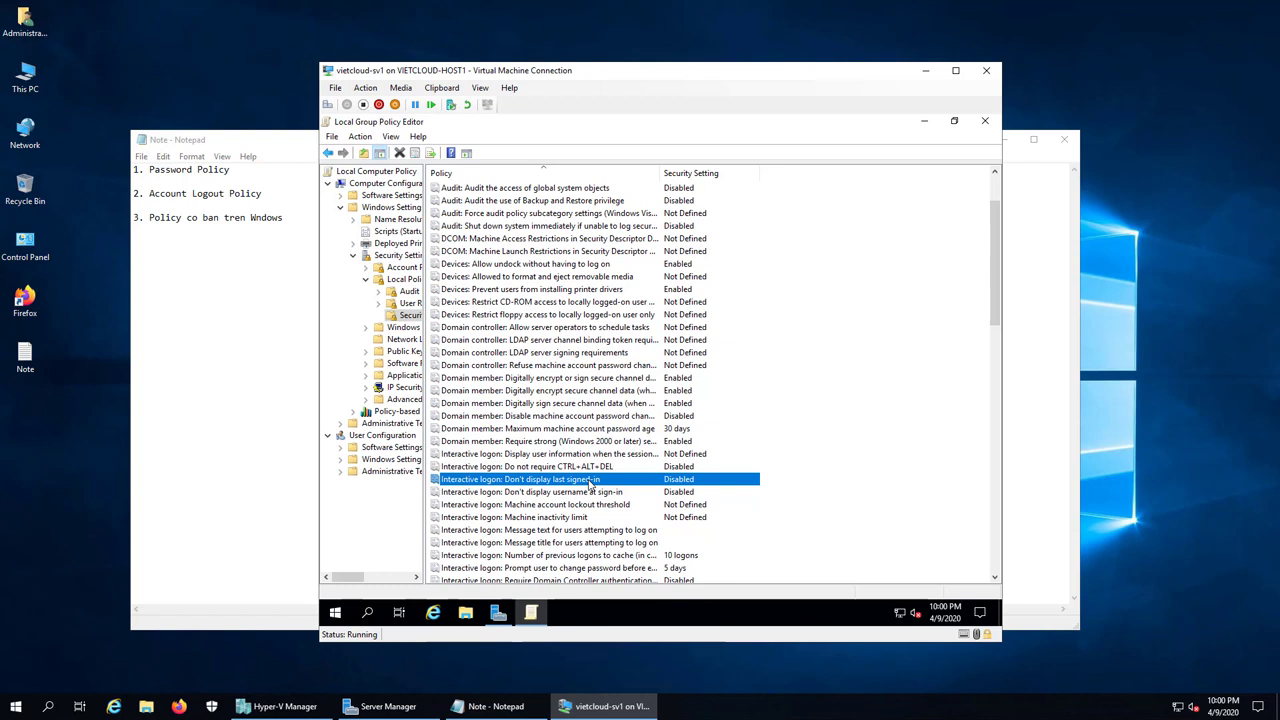
double_click(590, 484)
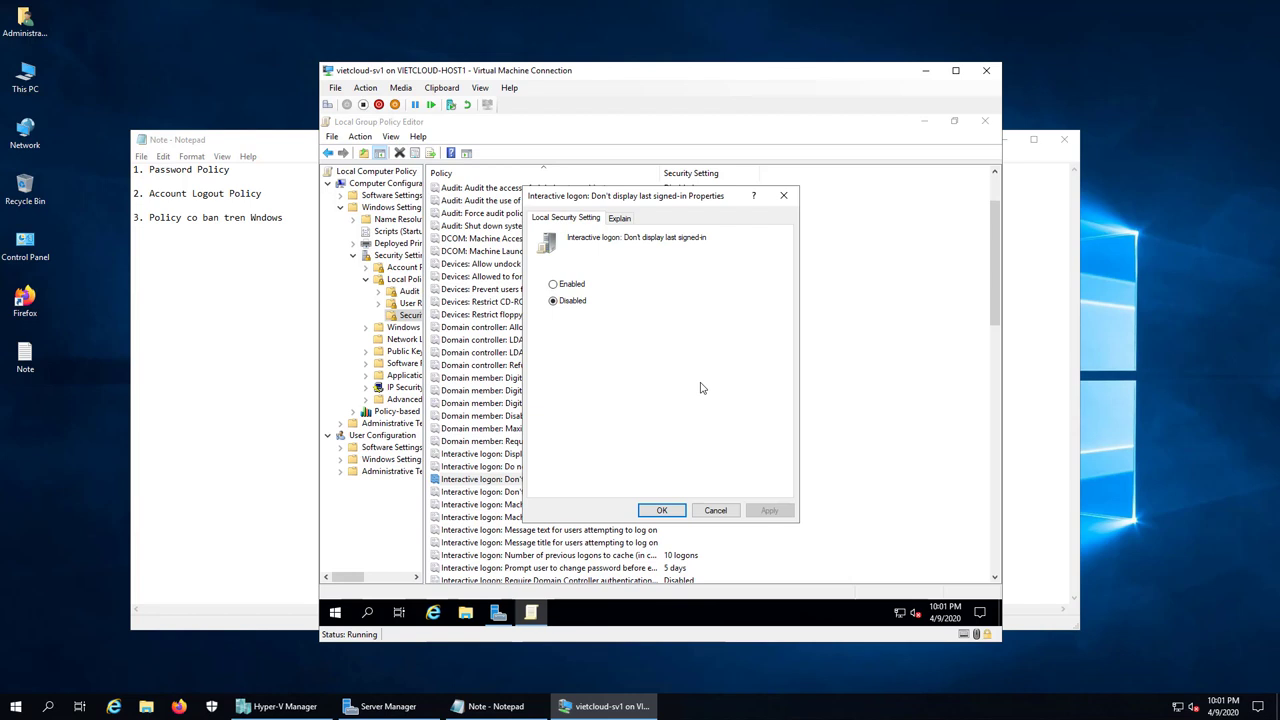
left_click(555, 285)
left_click(664, 510)
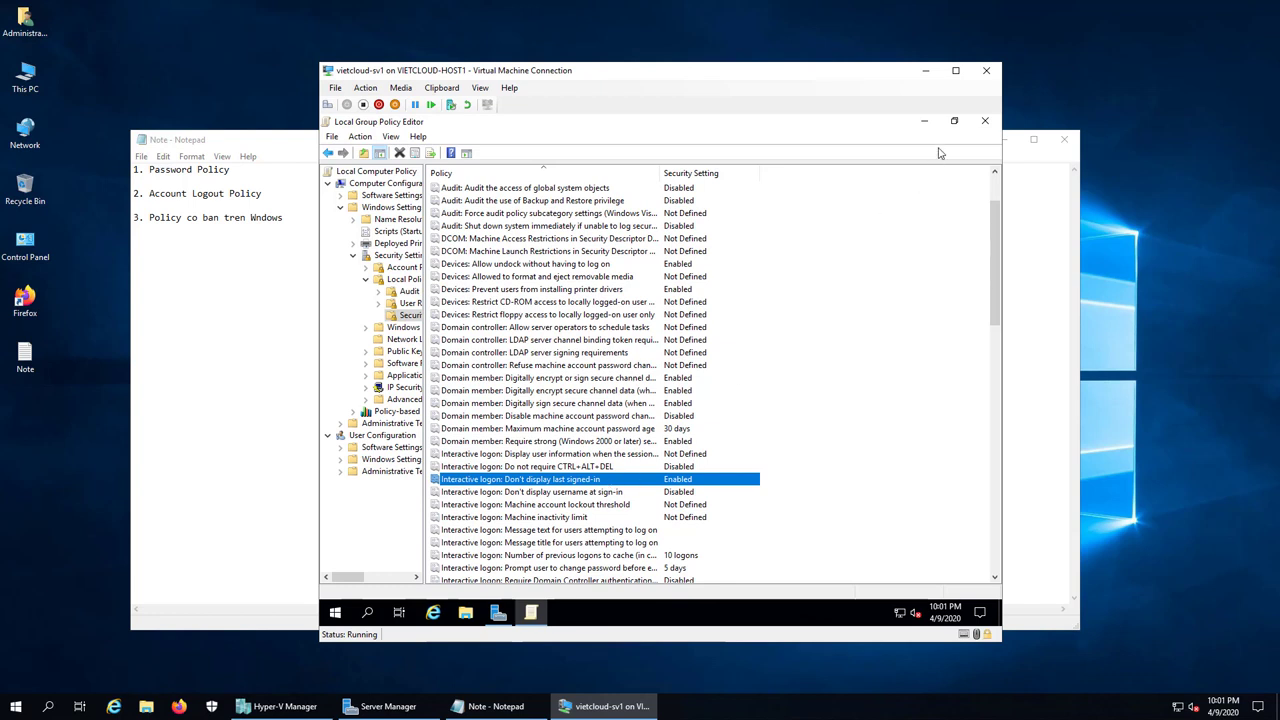
Step: Close the Group Policy Editor and run gpupdate /force in a Command Prompt opened via Run
left_click(984, 122)
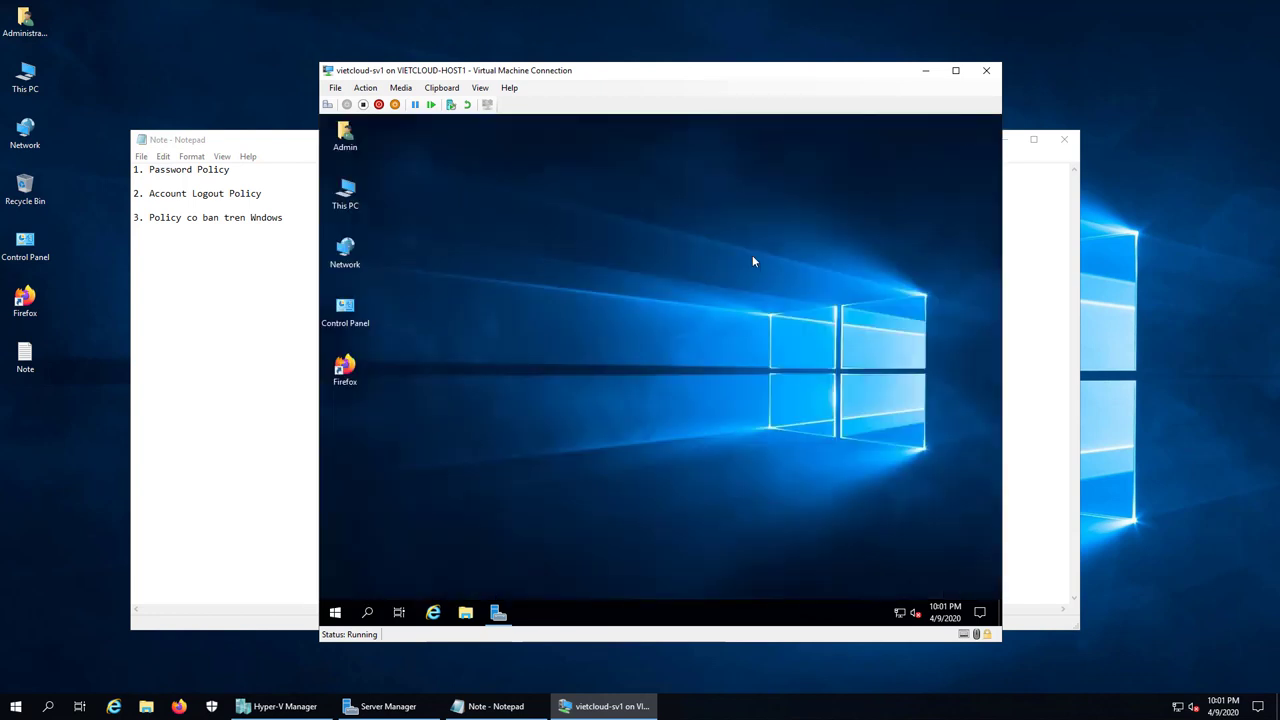
right_click(336, 612)
left_click(380, 556)
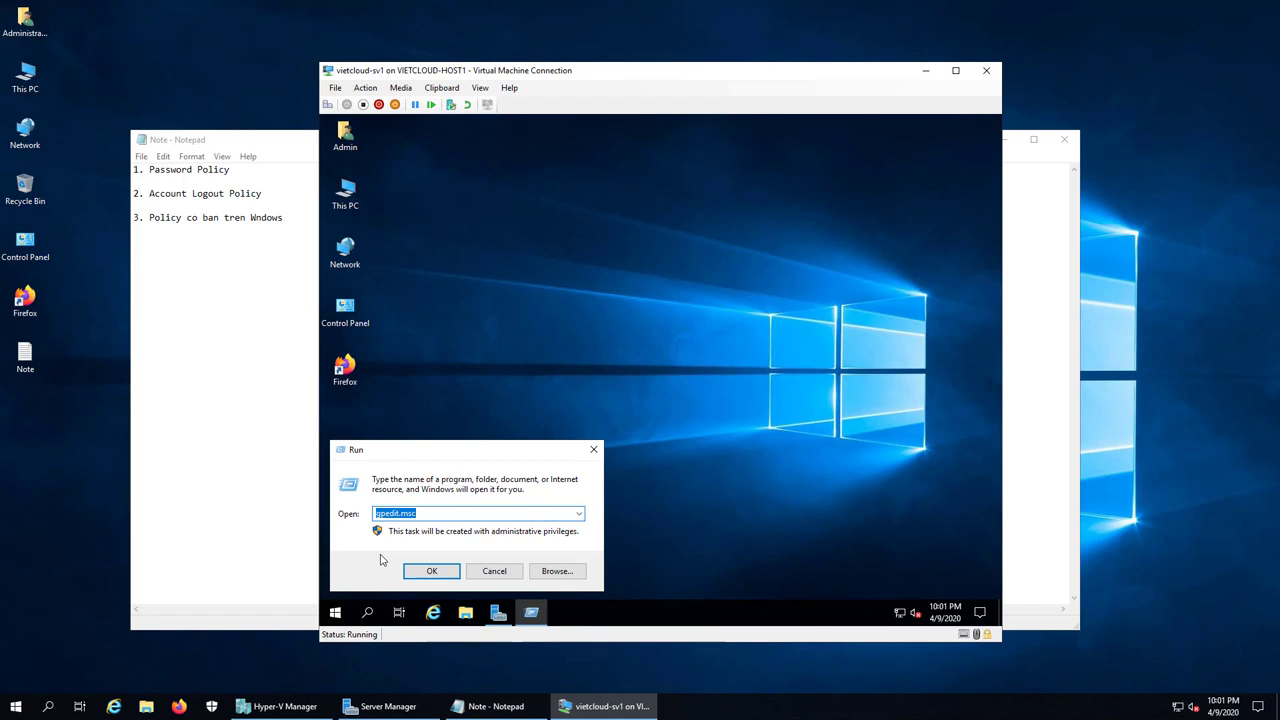
type("cmd")
key("Return")
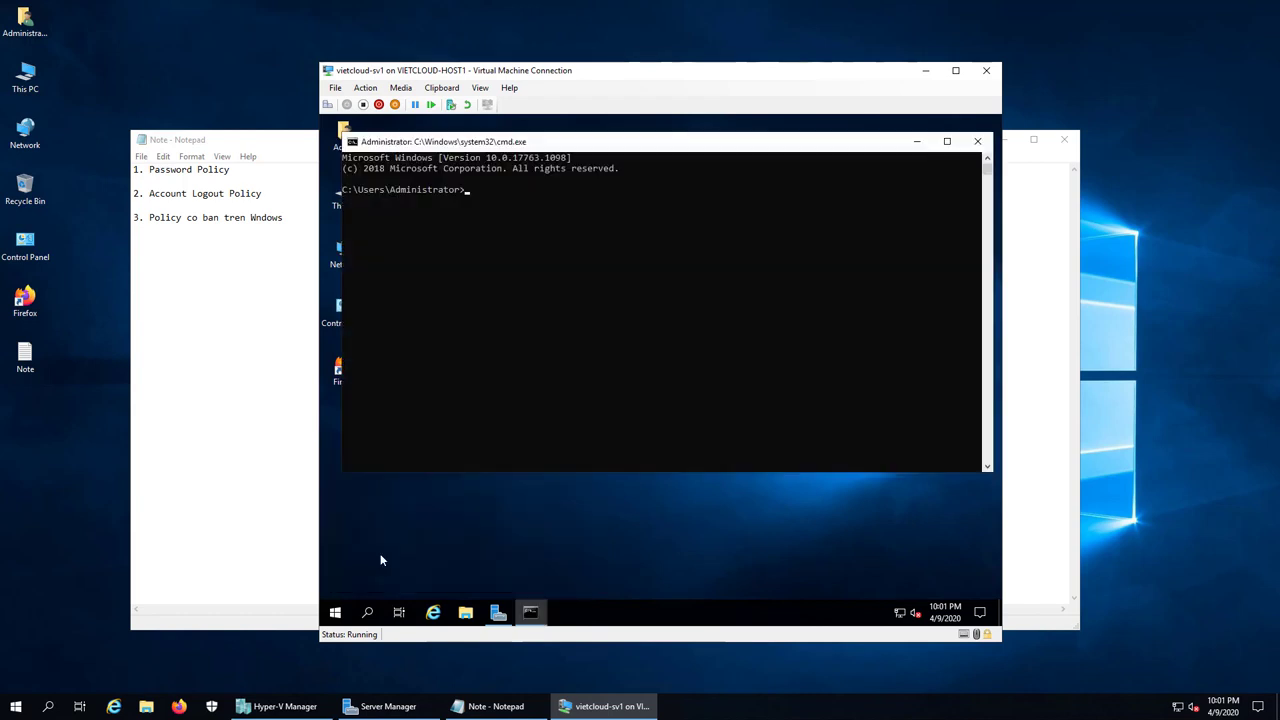
type("gpup")
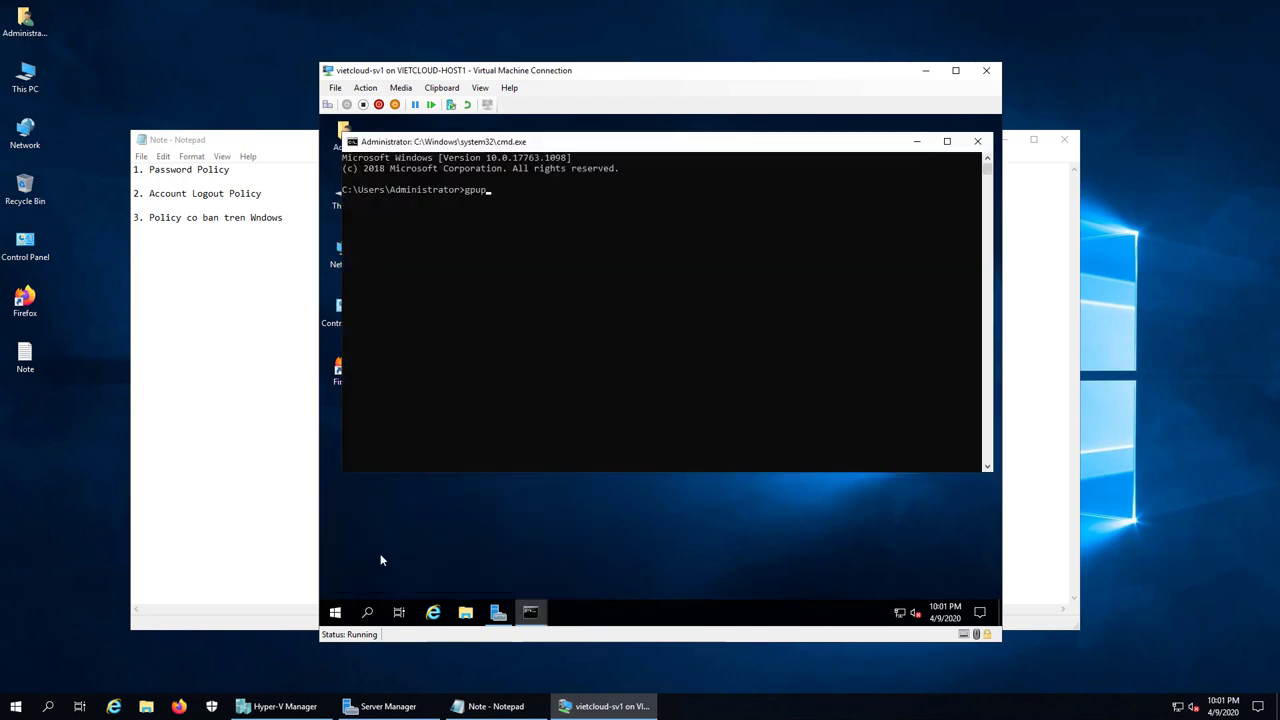
type("date /force")
key("Return")
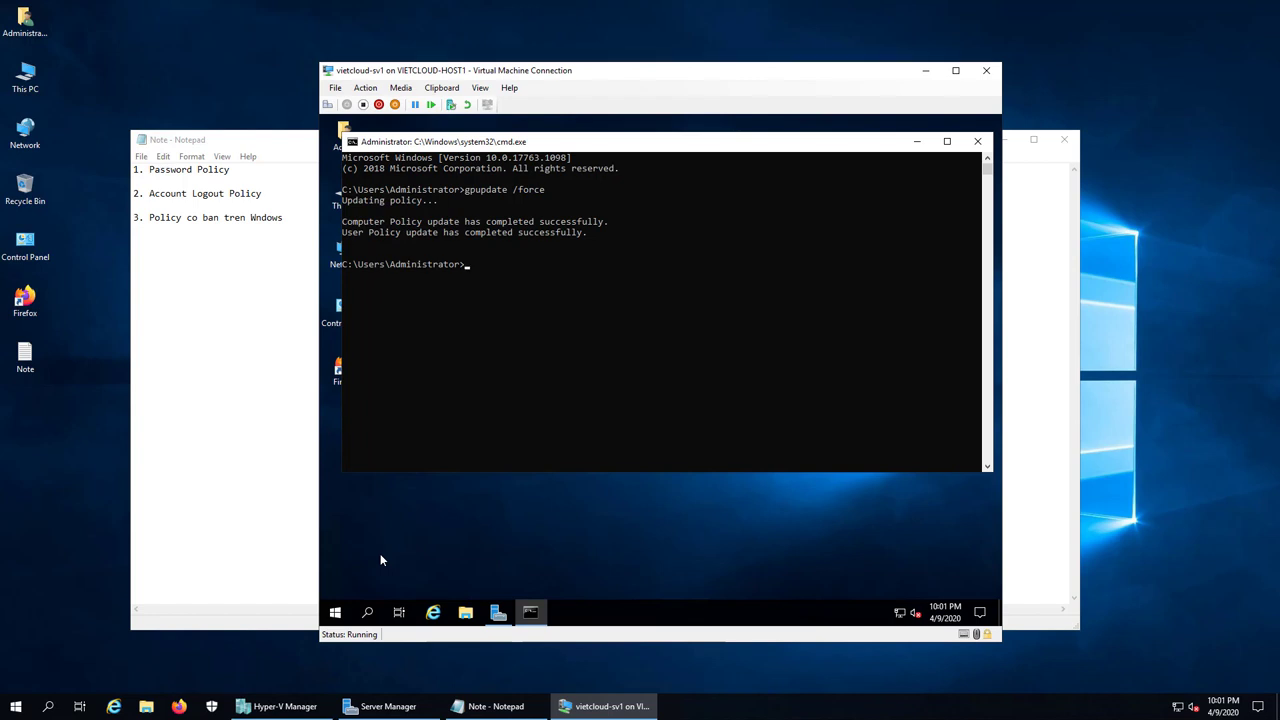
left_click(978, 142)
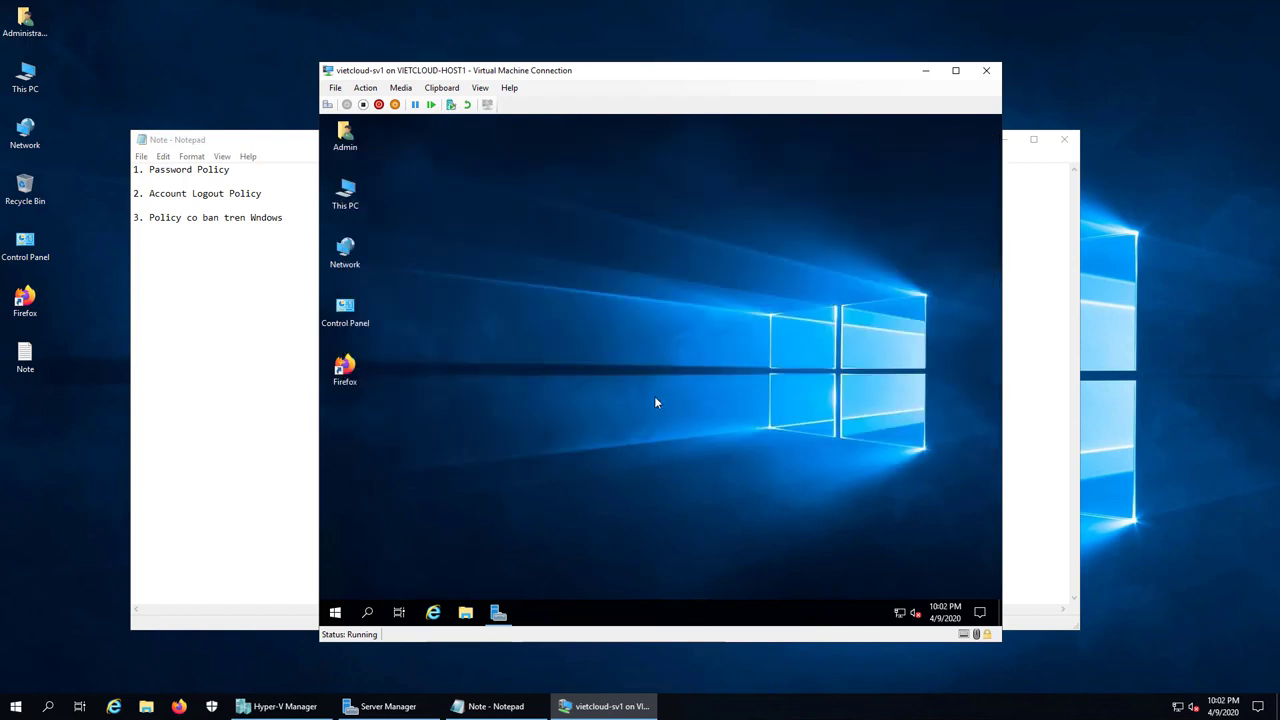
Step: Sign out of the Admin session and bring up the Other user sign-in screen
right_click(335, 612)
mouse_move(405, 571)
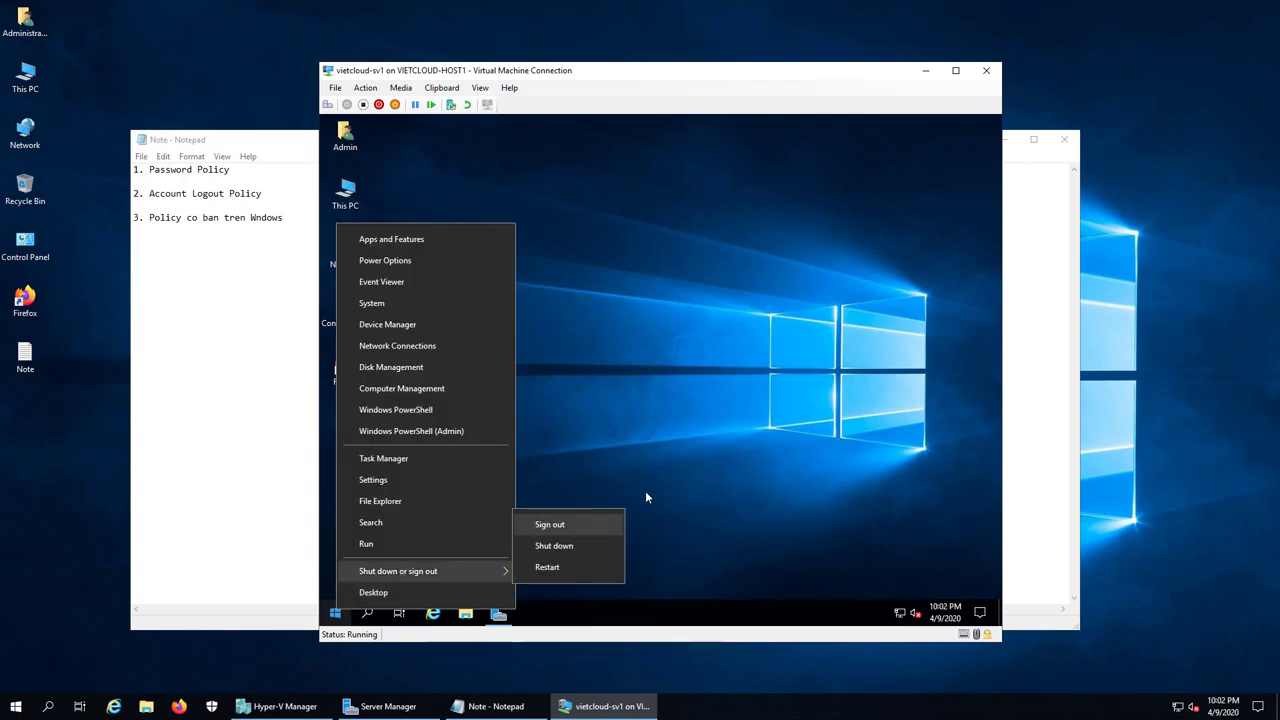
left_click(549, 526)
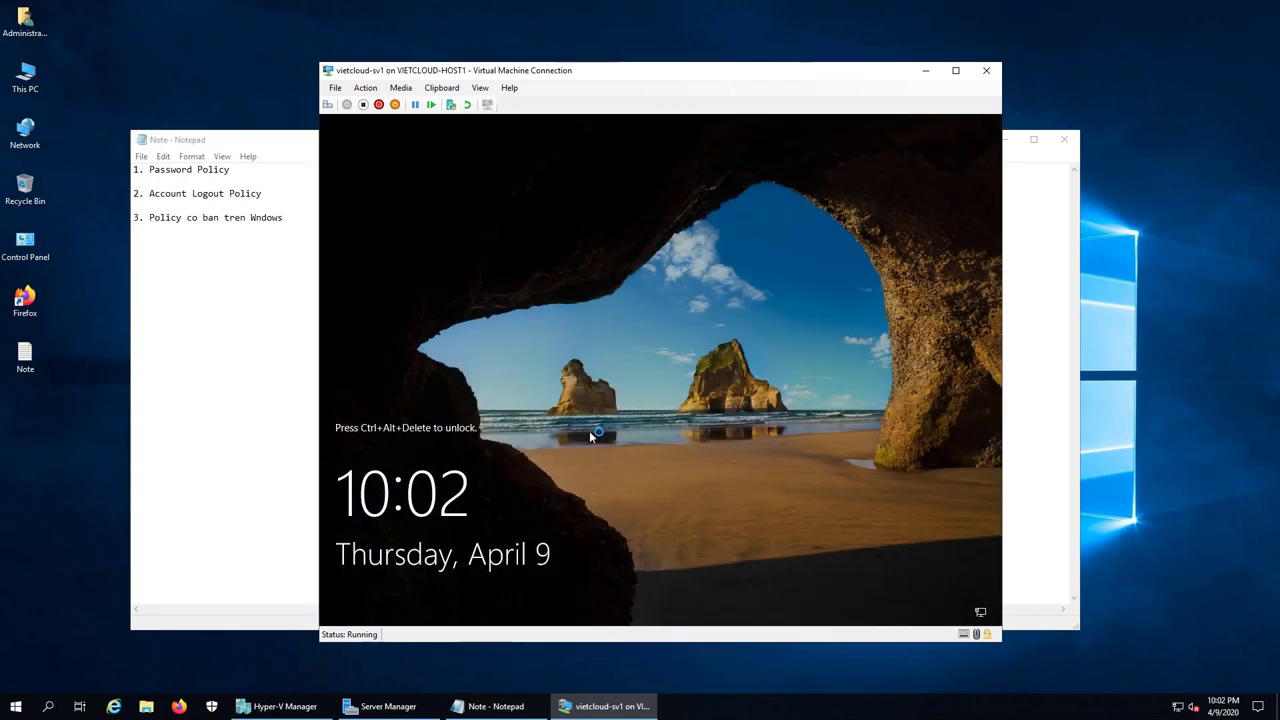
left_click(327, 104)
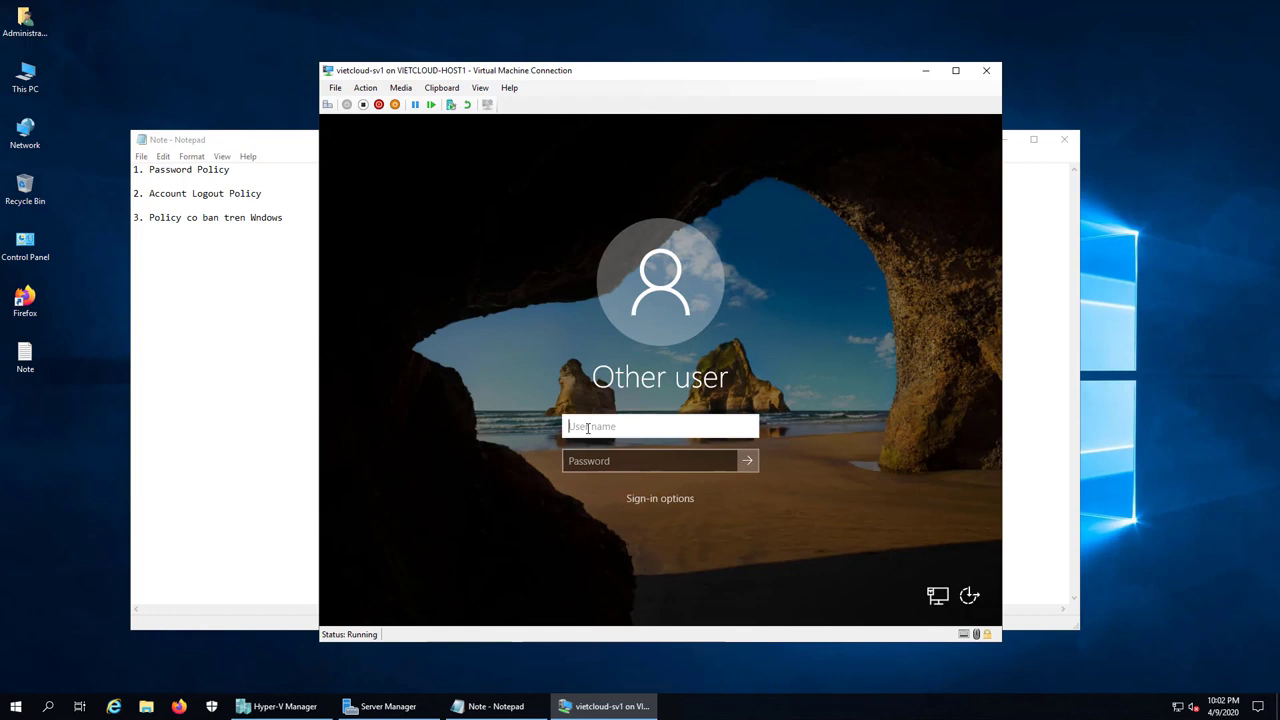
Step: Attempt sign-in as administrator with a password, then dismiss the incorrect credentials error
type("u1")
left_click(592, 460)
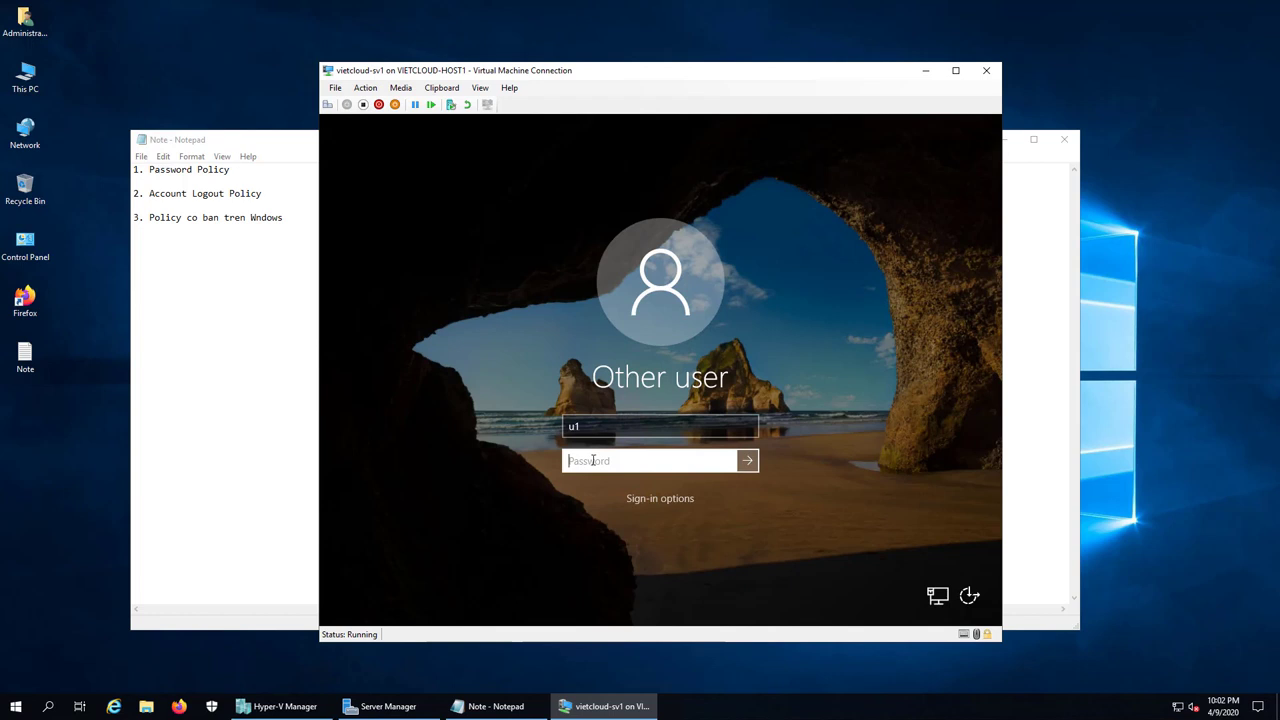
key("shift+Tab")
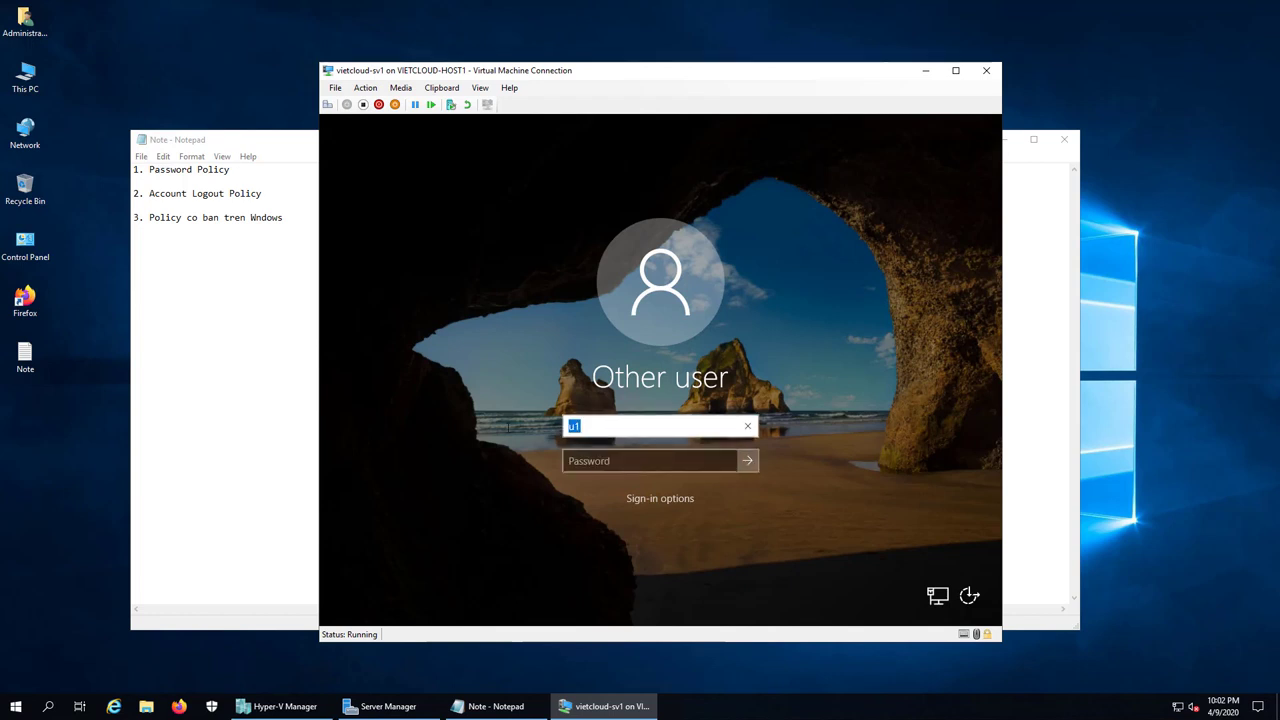
type("admini")
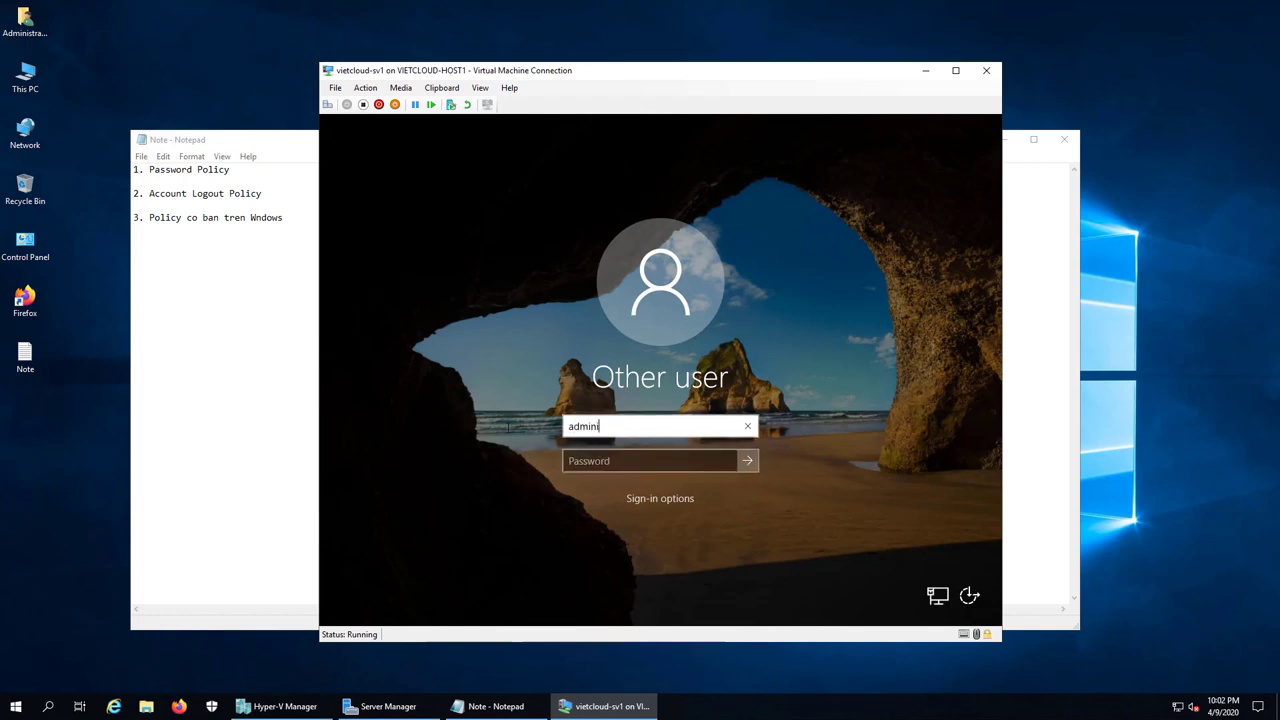
type("strator")
left_click(602, 460)
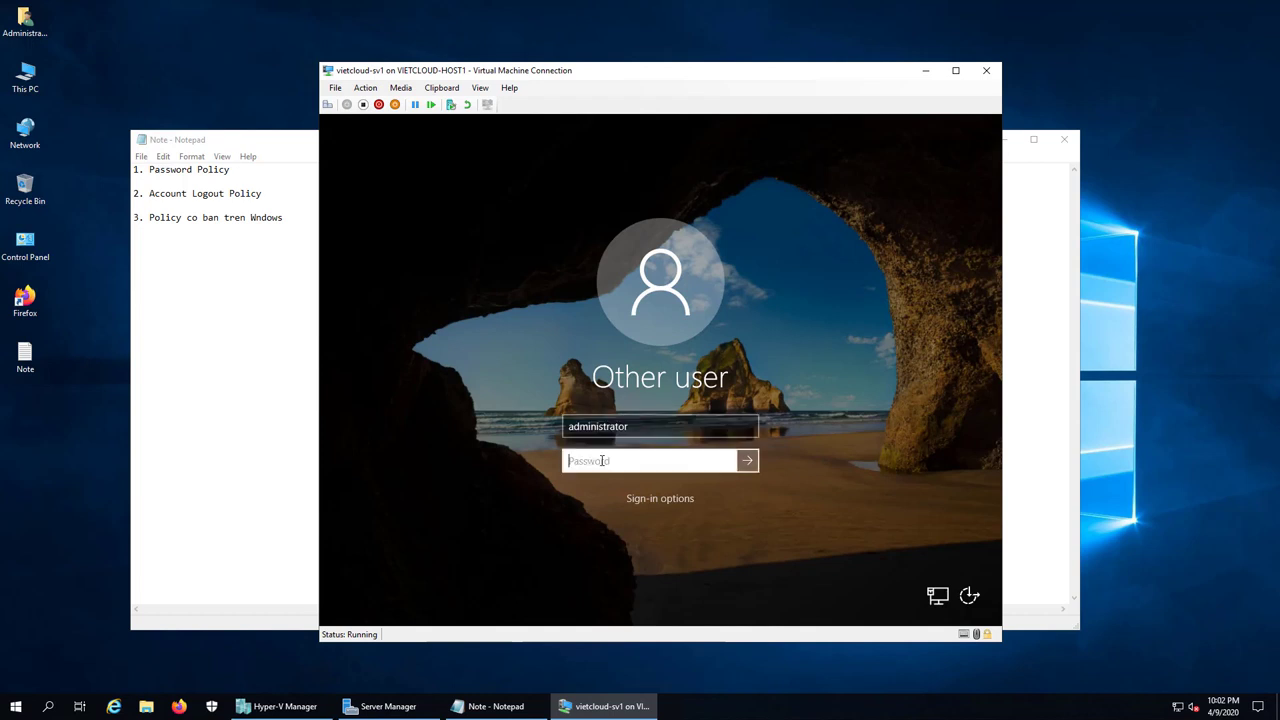
type("***********")
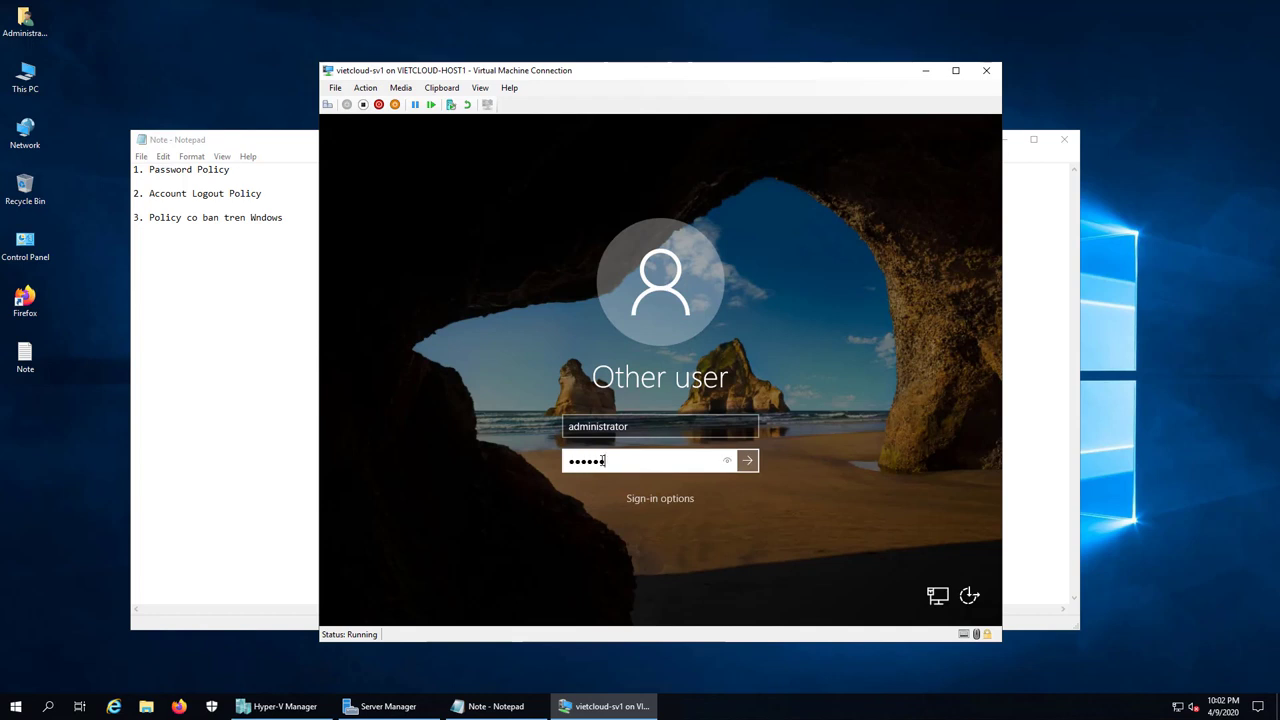
type("*")
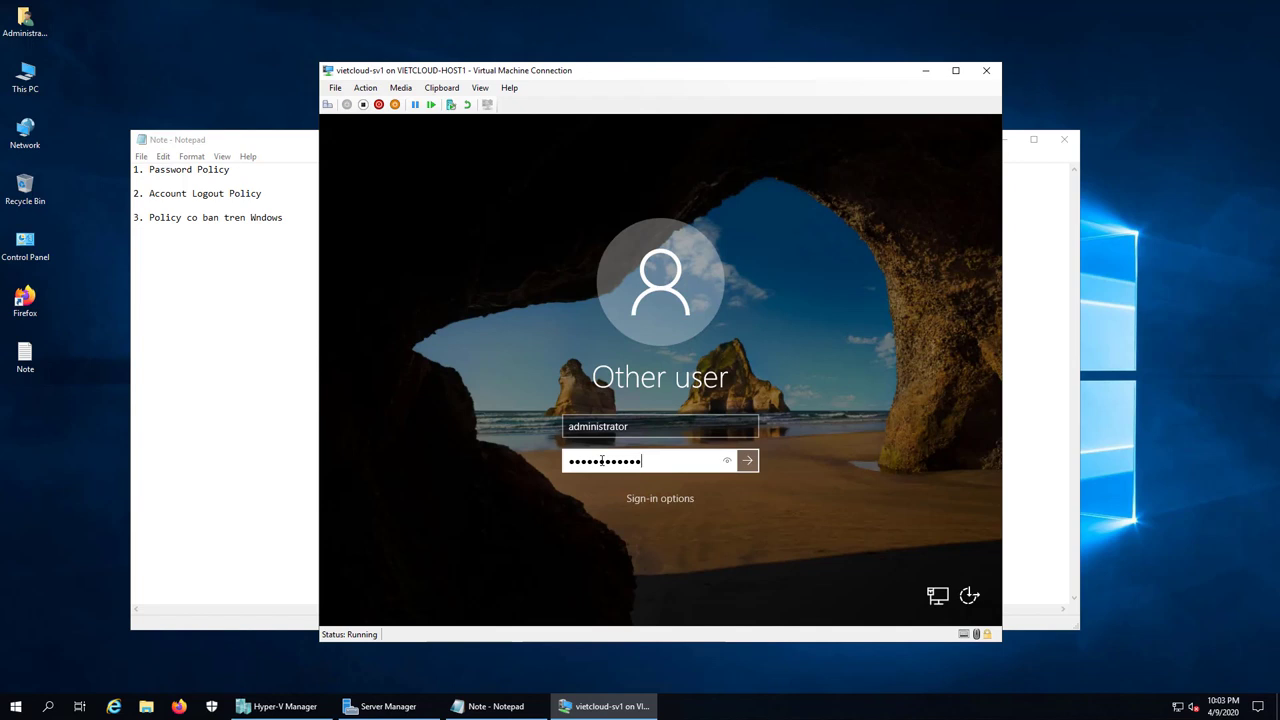
key("Return")
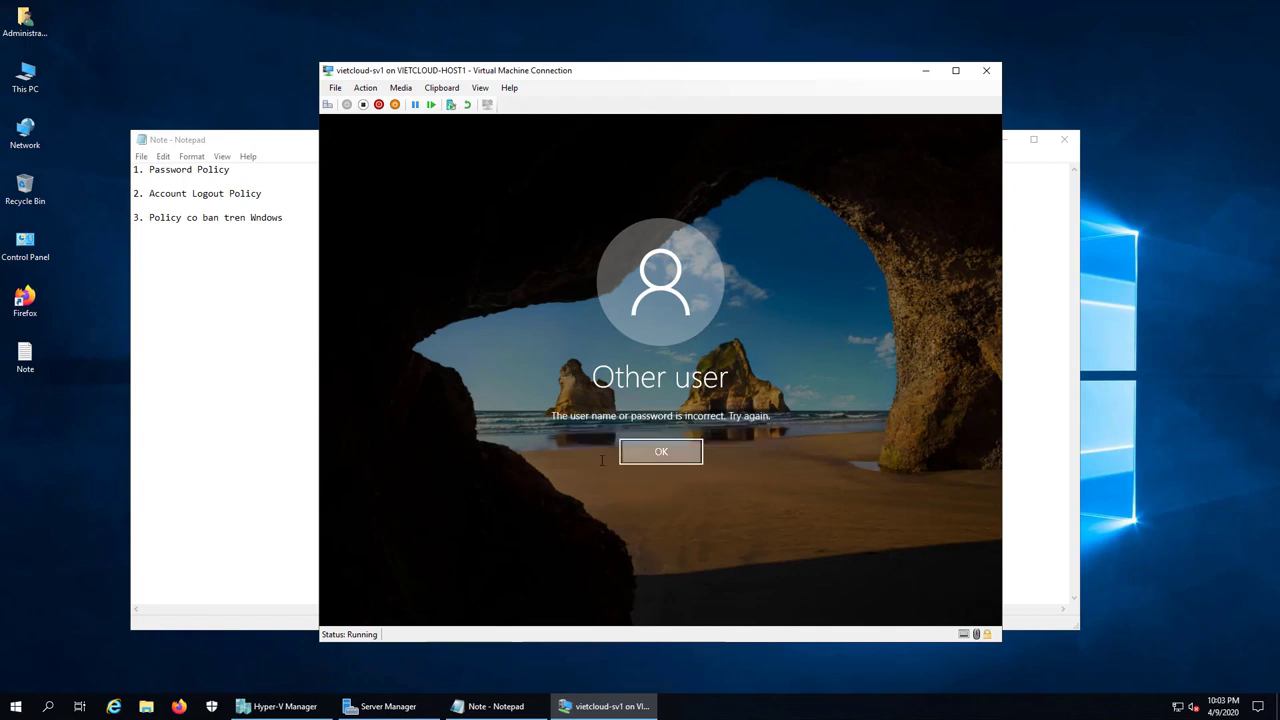
left_click(625, 452)
Step: Sign in with user name admin and its password, then minimize Server Manager
left_click(640, 423)
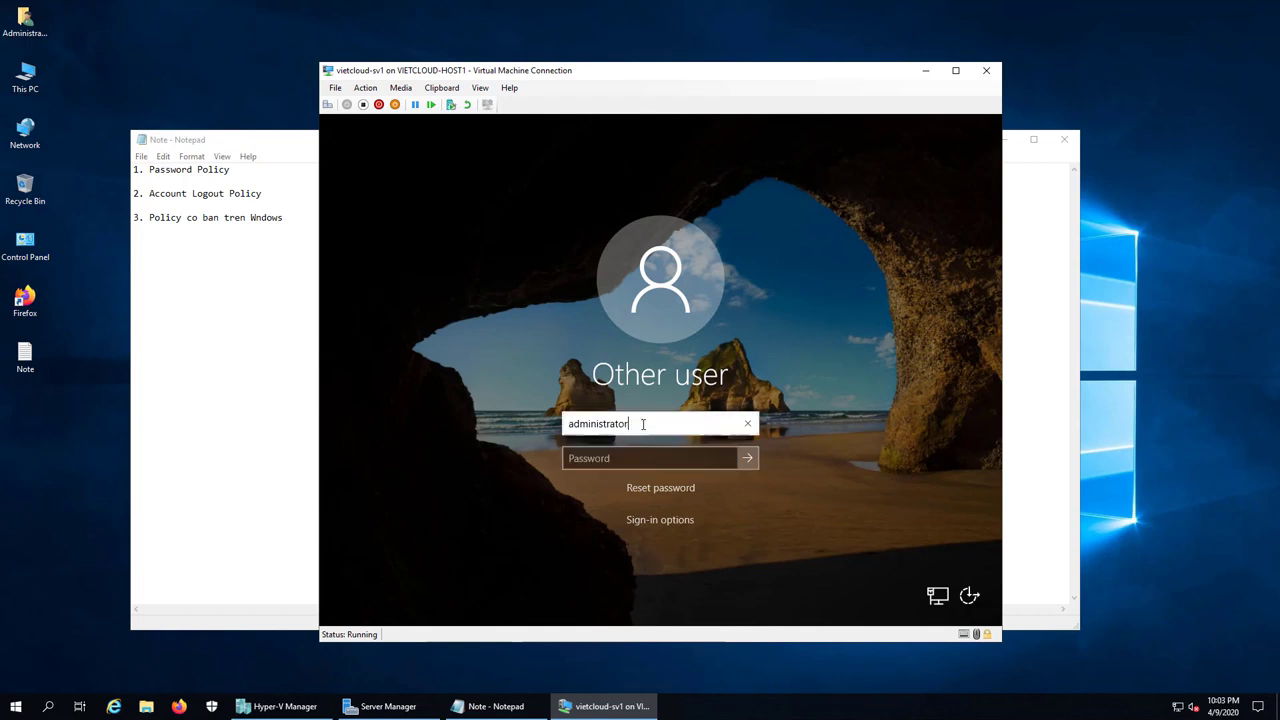
left_click_drag(640, 423, 500, 425)
type("admin")
key("Tab")
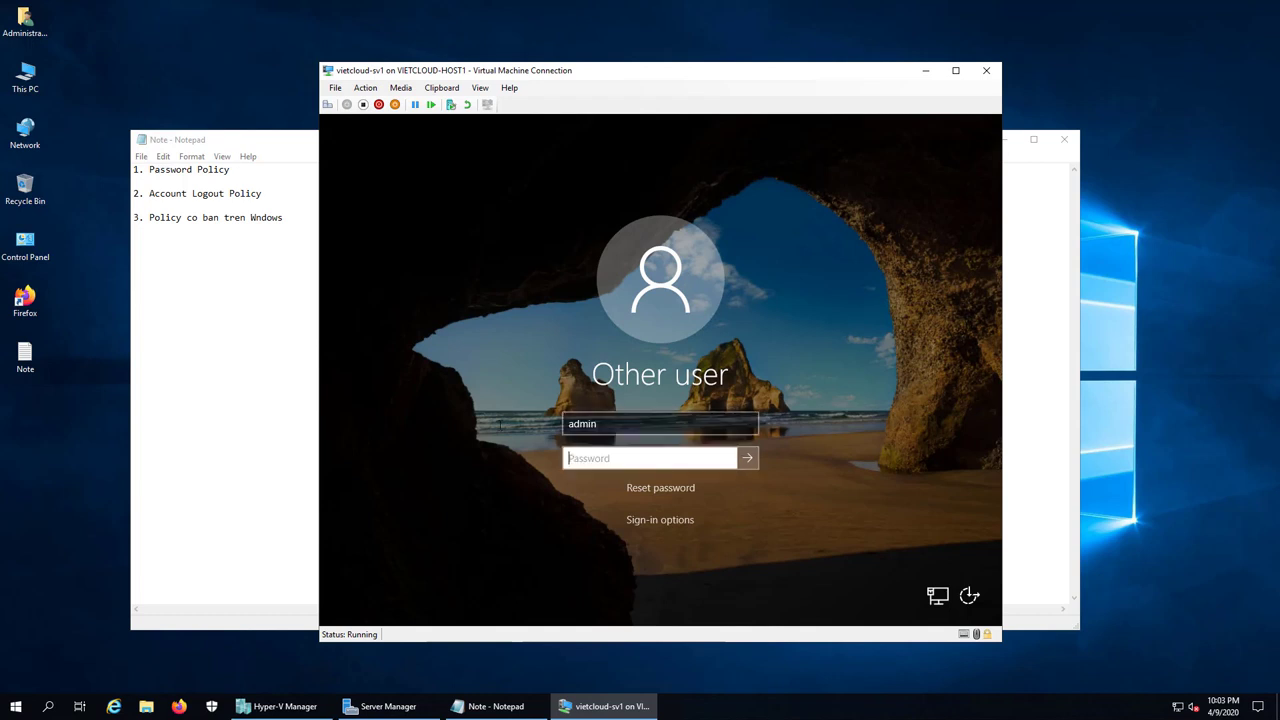
type("123456789Aa@")
key("Return")
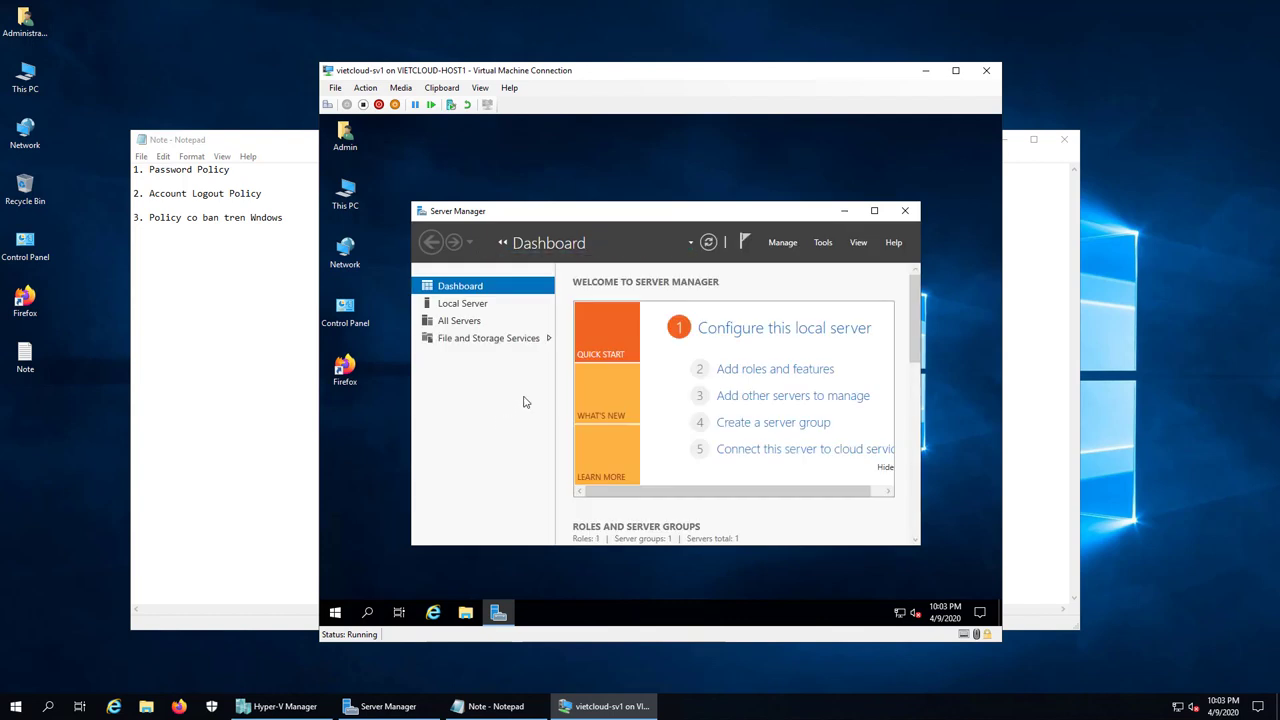
left_click(874, 212)
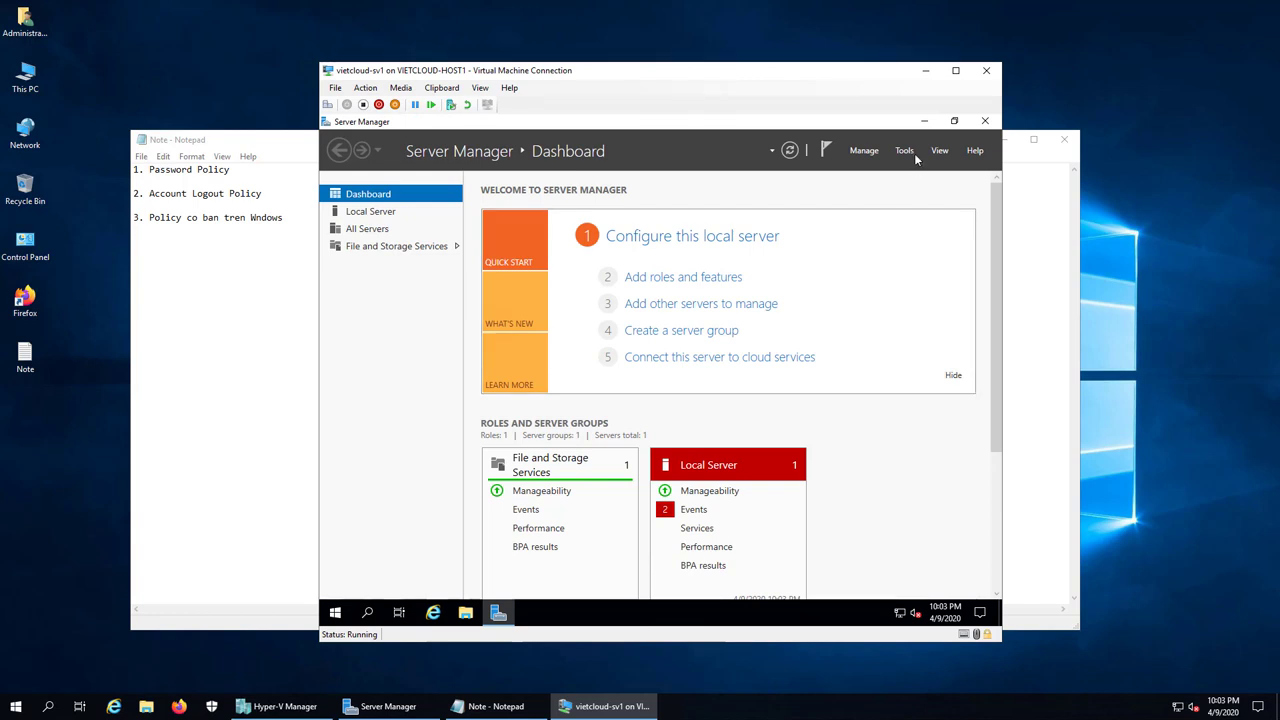
left_click(924, 121)
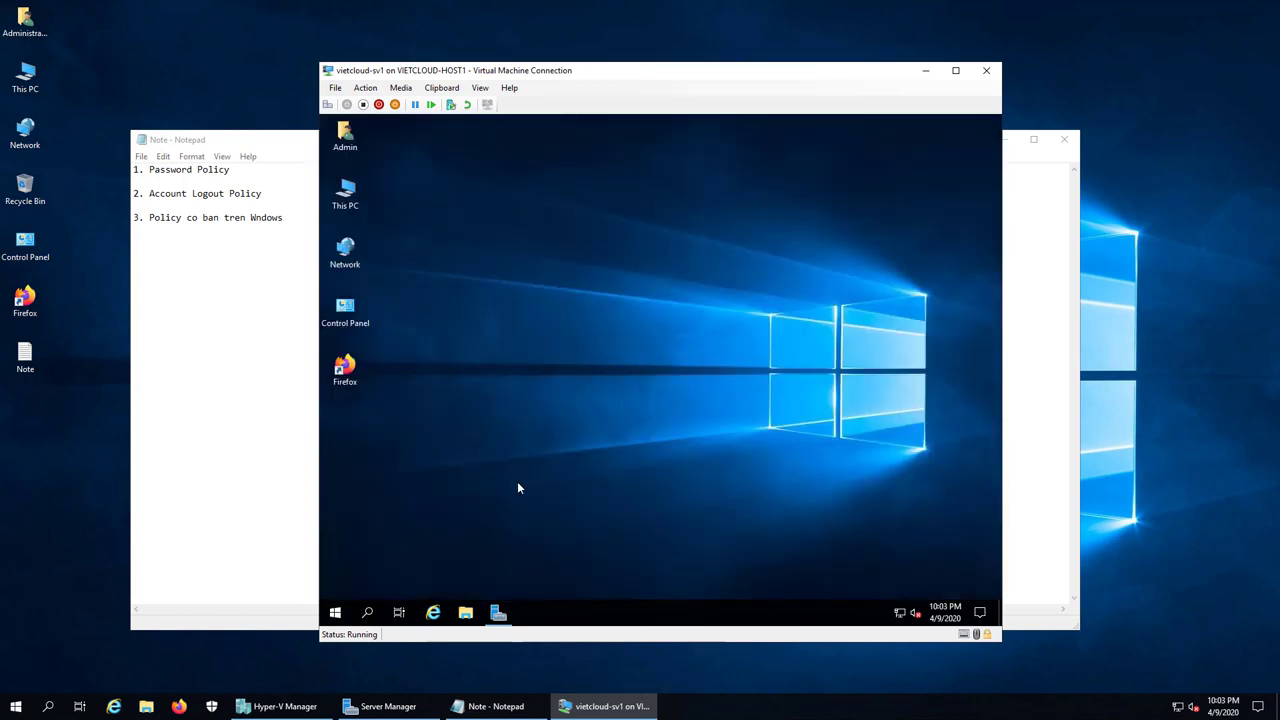
Step: Sign out of the admin session and bring up the sign-in screen
right_click(336, 611)
mouse_move(378, 576)
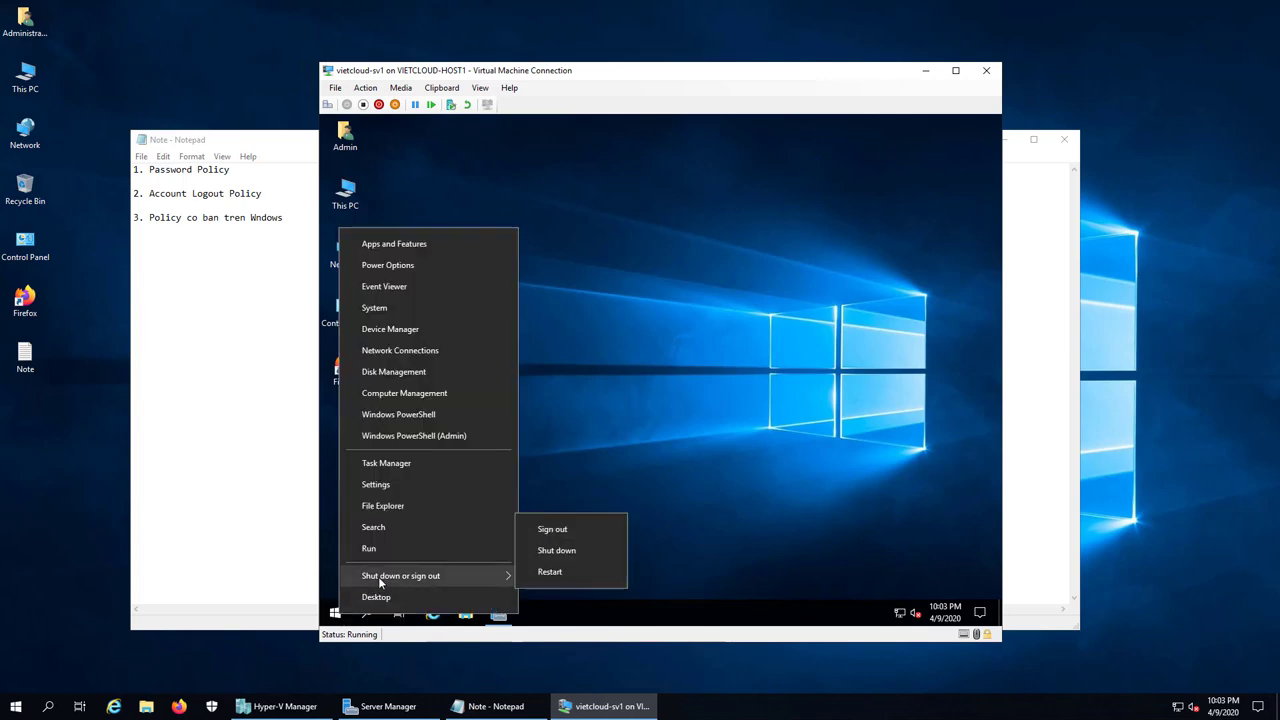
left_click(586, 529)
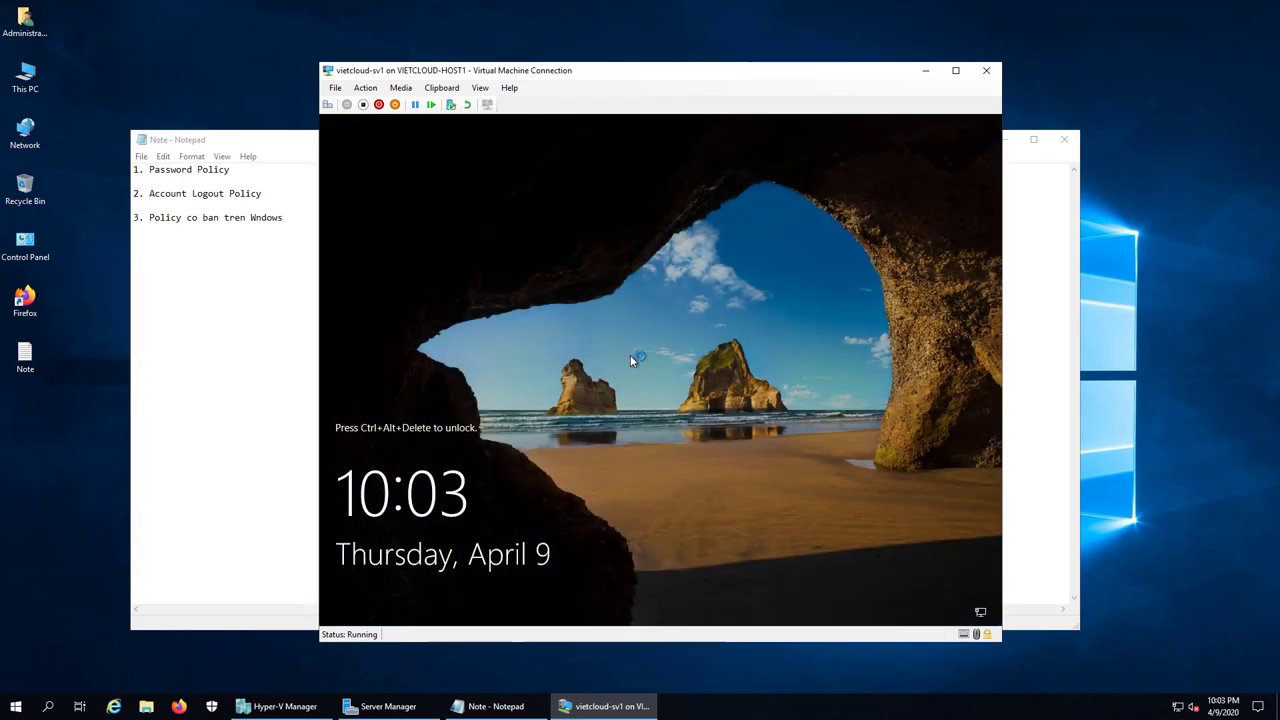
left_click(327, 105)
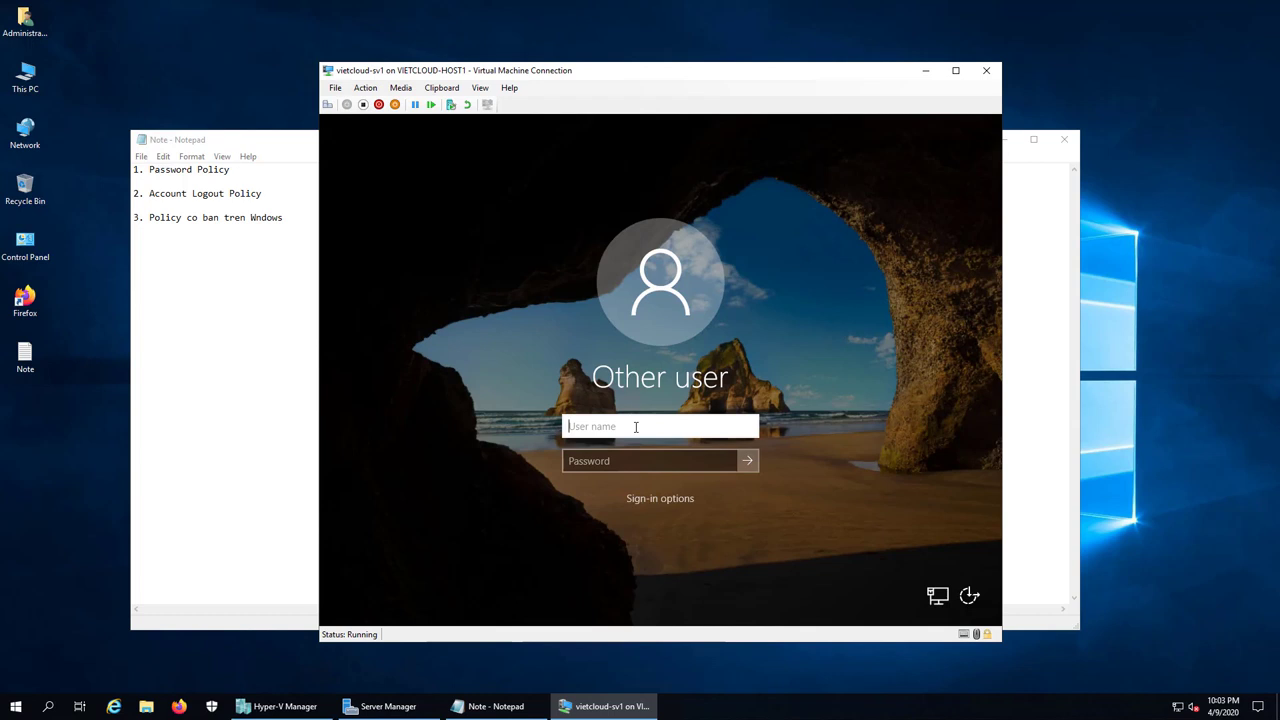
Step: Sign in as u1 with its password from the Other user screen
type("u1")
key("Tab")
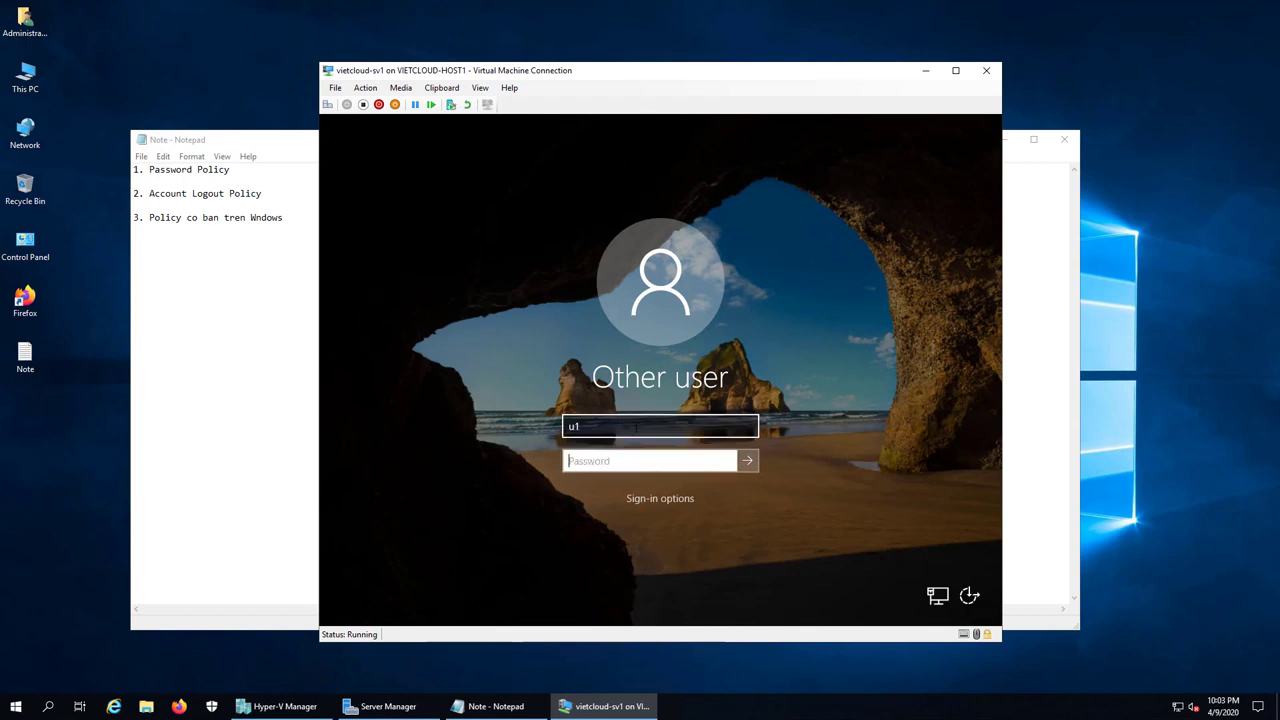
type("1234")
key("Return")
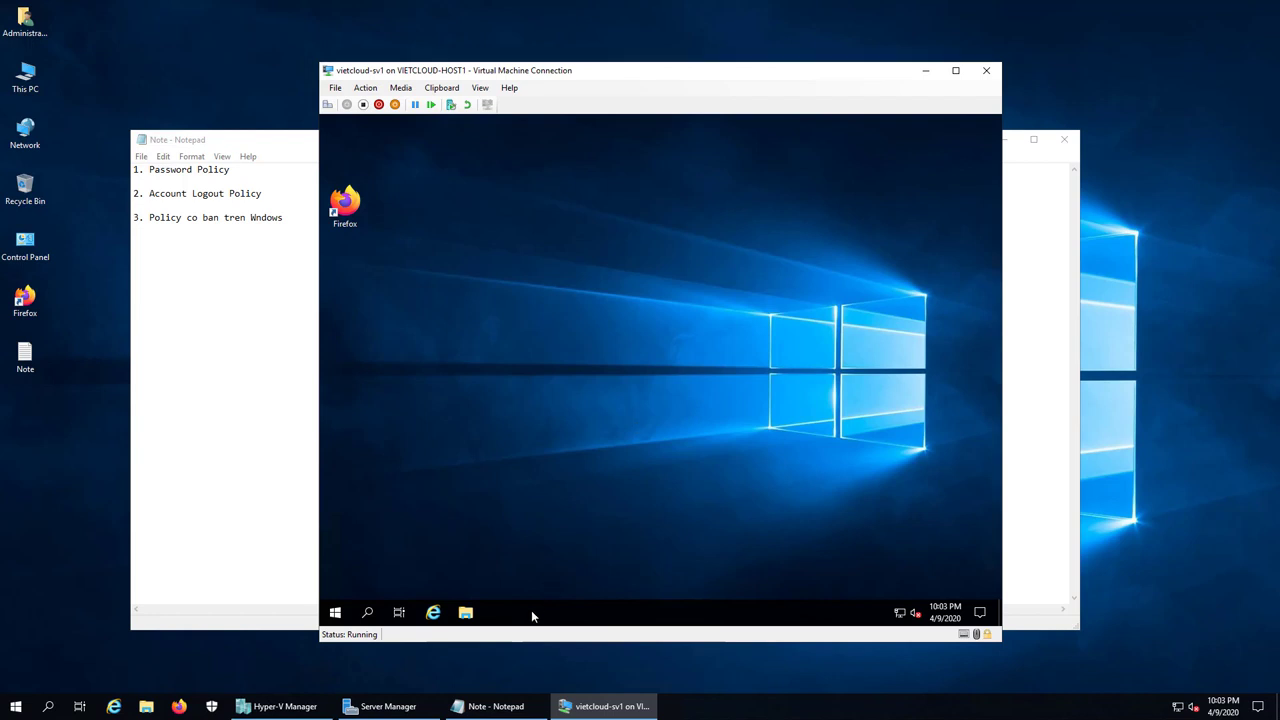
Step: As u1, launch Control Panel from Start search and dismiss the Restrictions message that blocks it
right_click(335, 612)
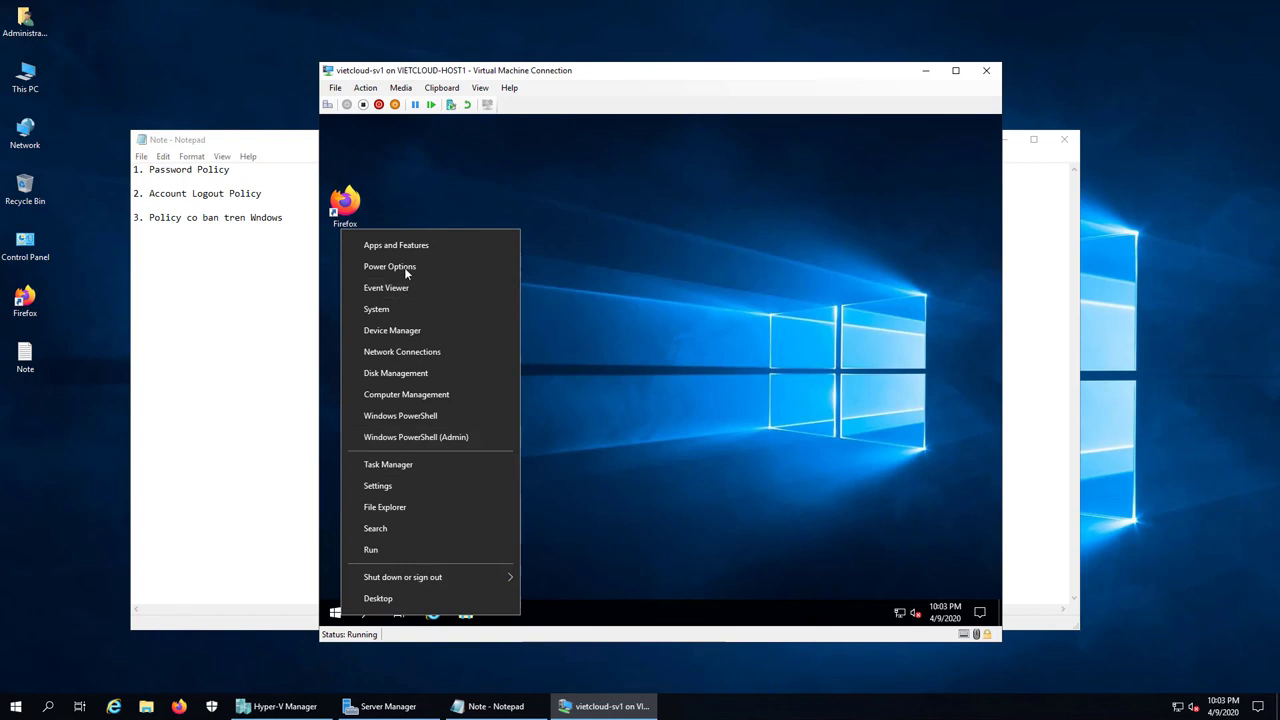
left_click(425, 528)
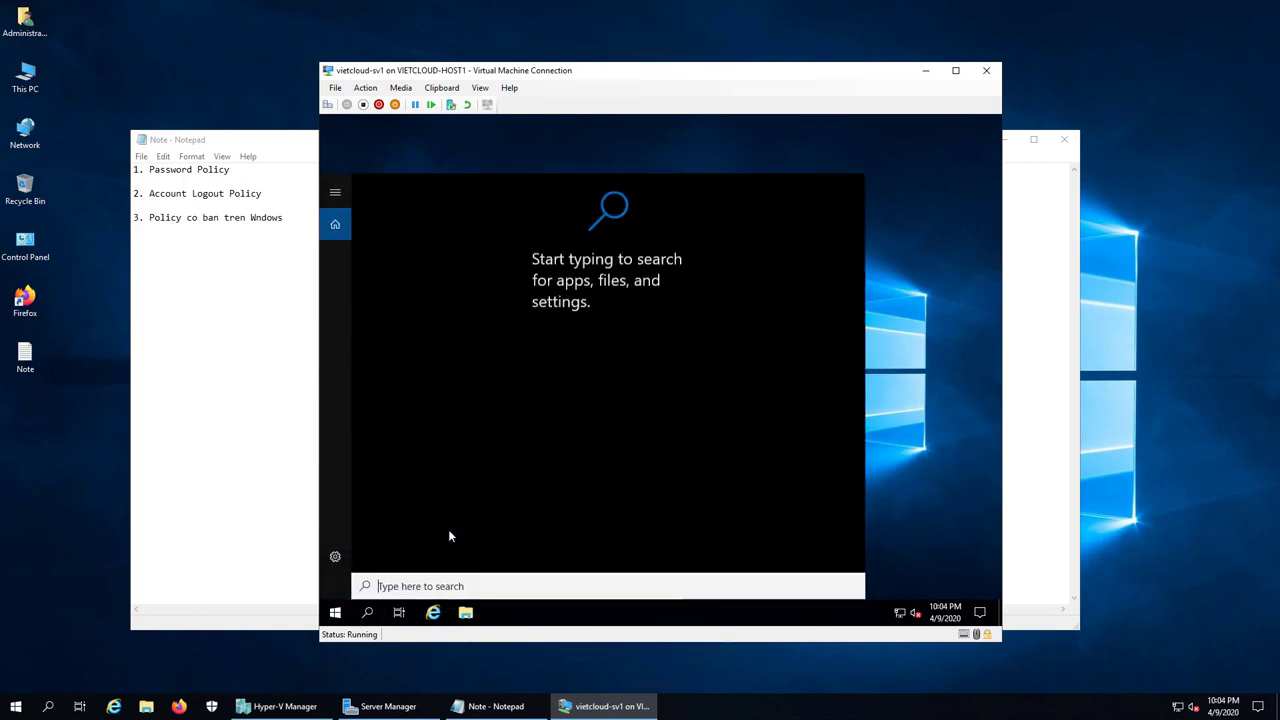
type("control")
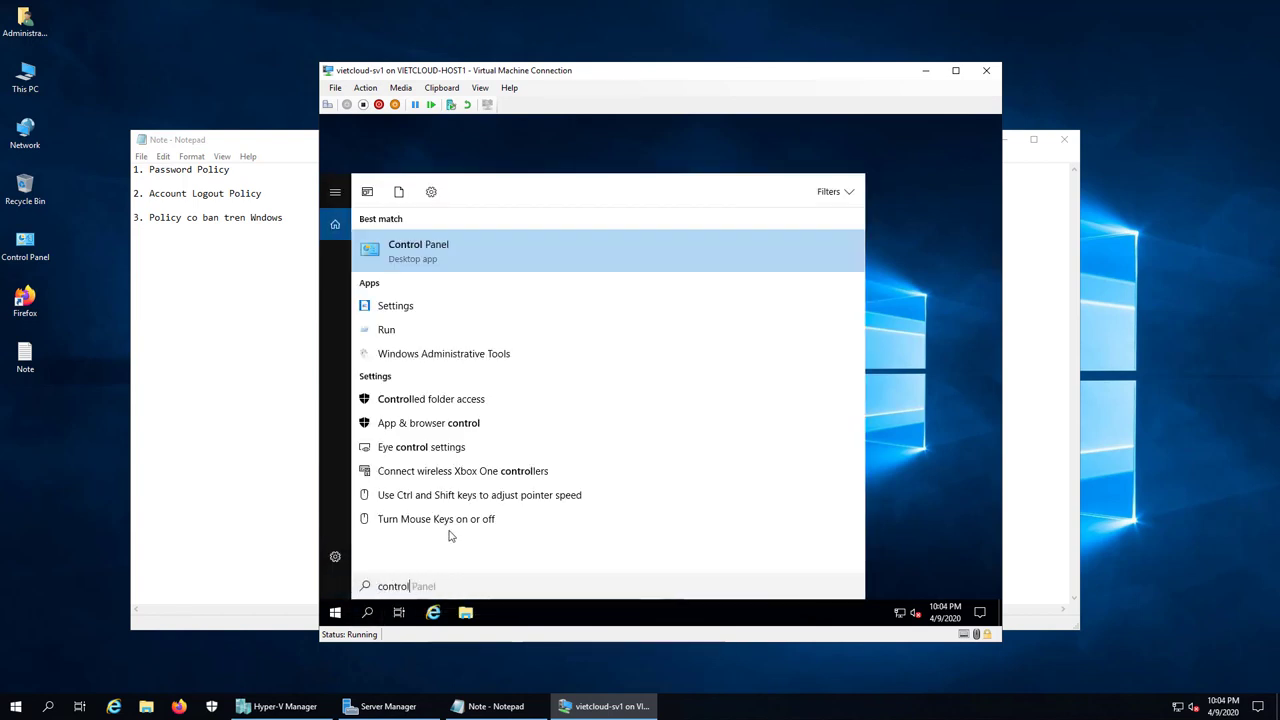
left_click(491, 258)
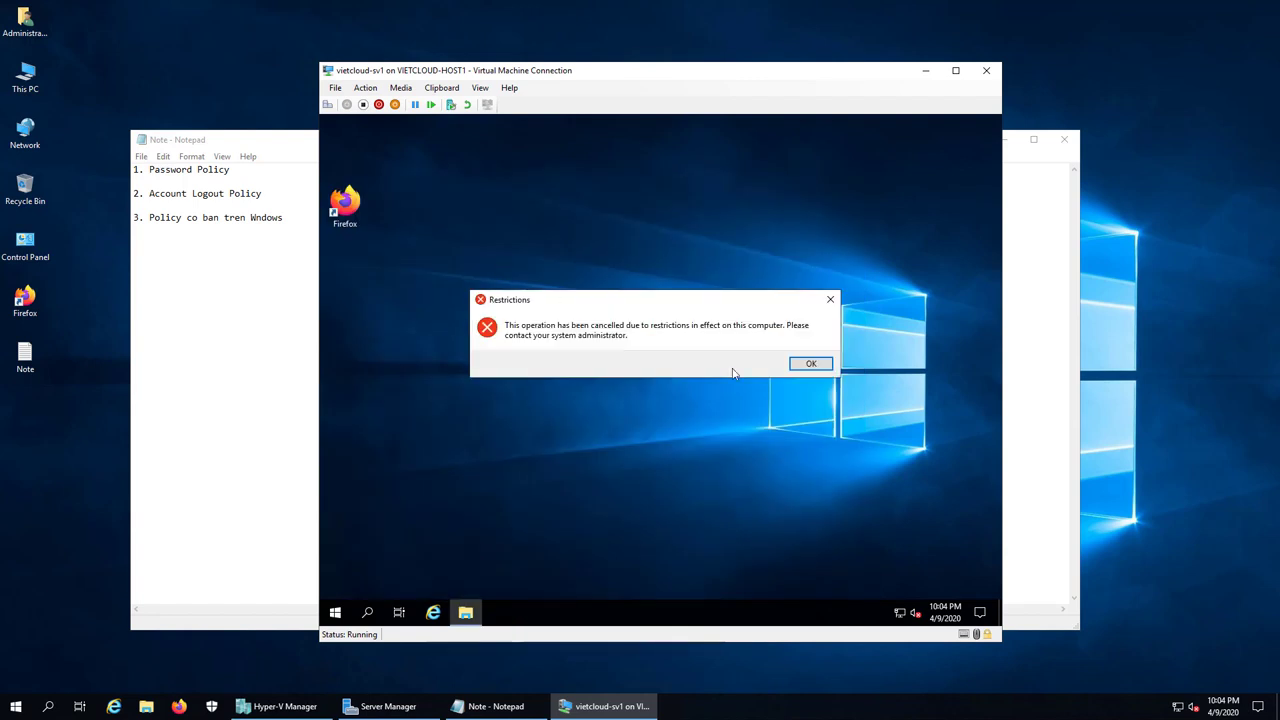
left_click(811, 363)
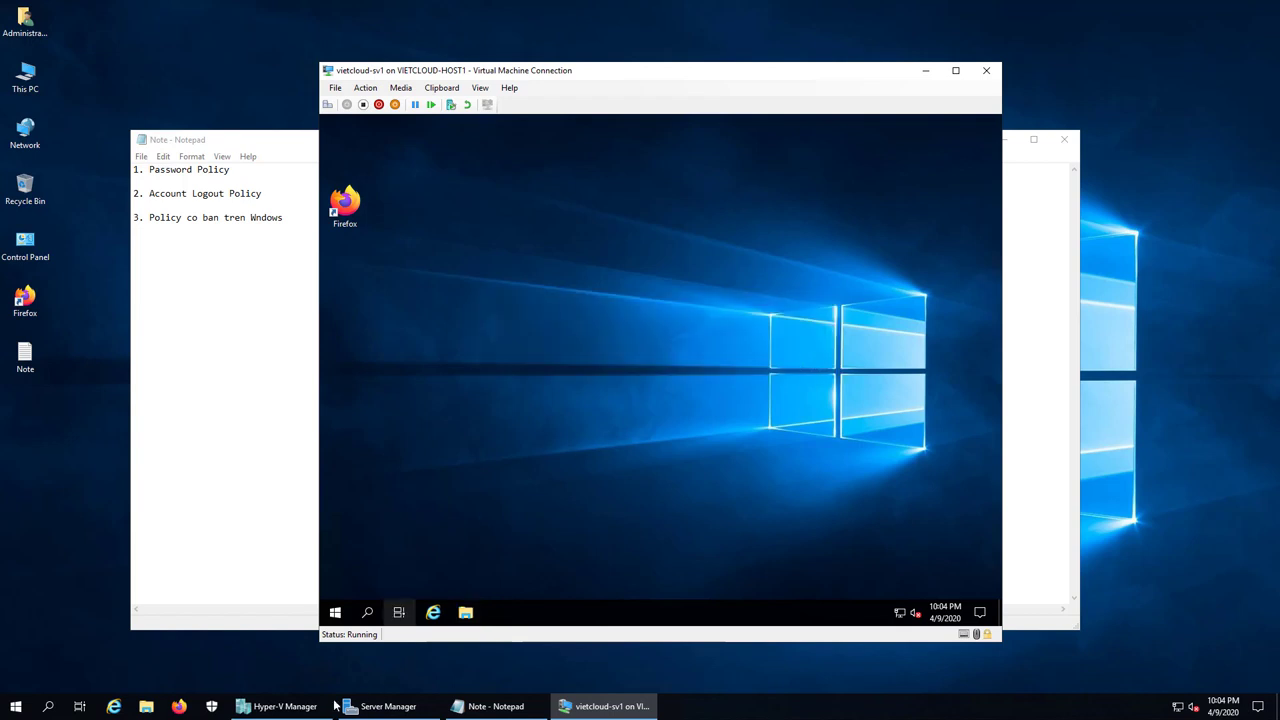
left_click(280, 706)
left_click(617, 707)
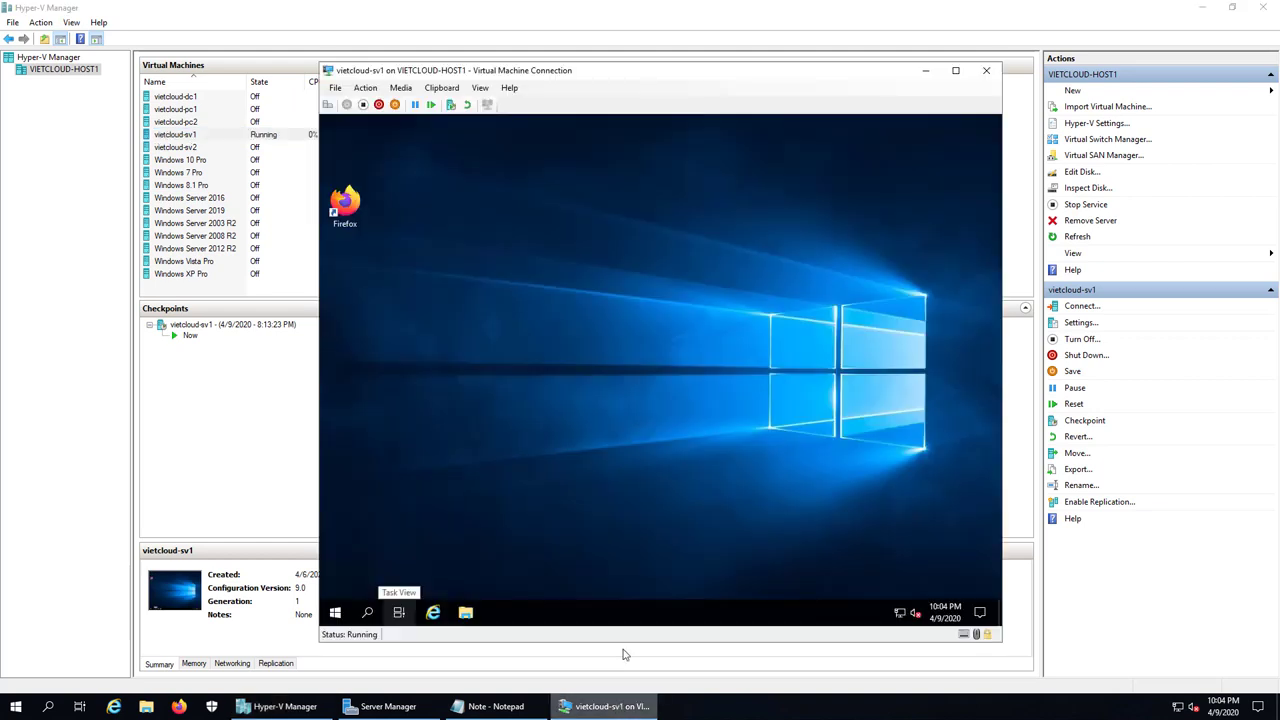